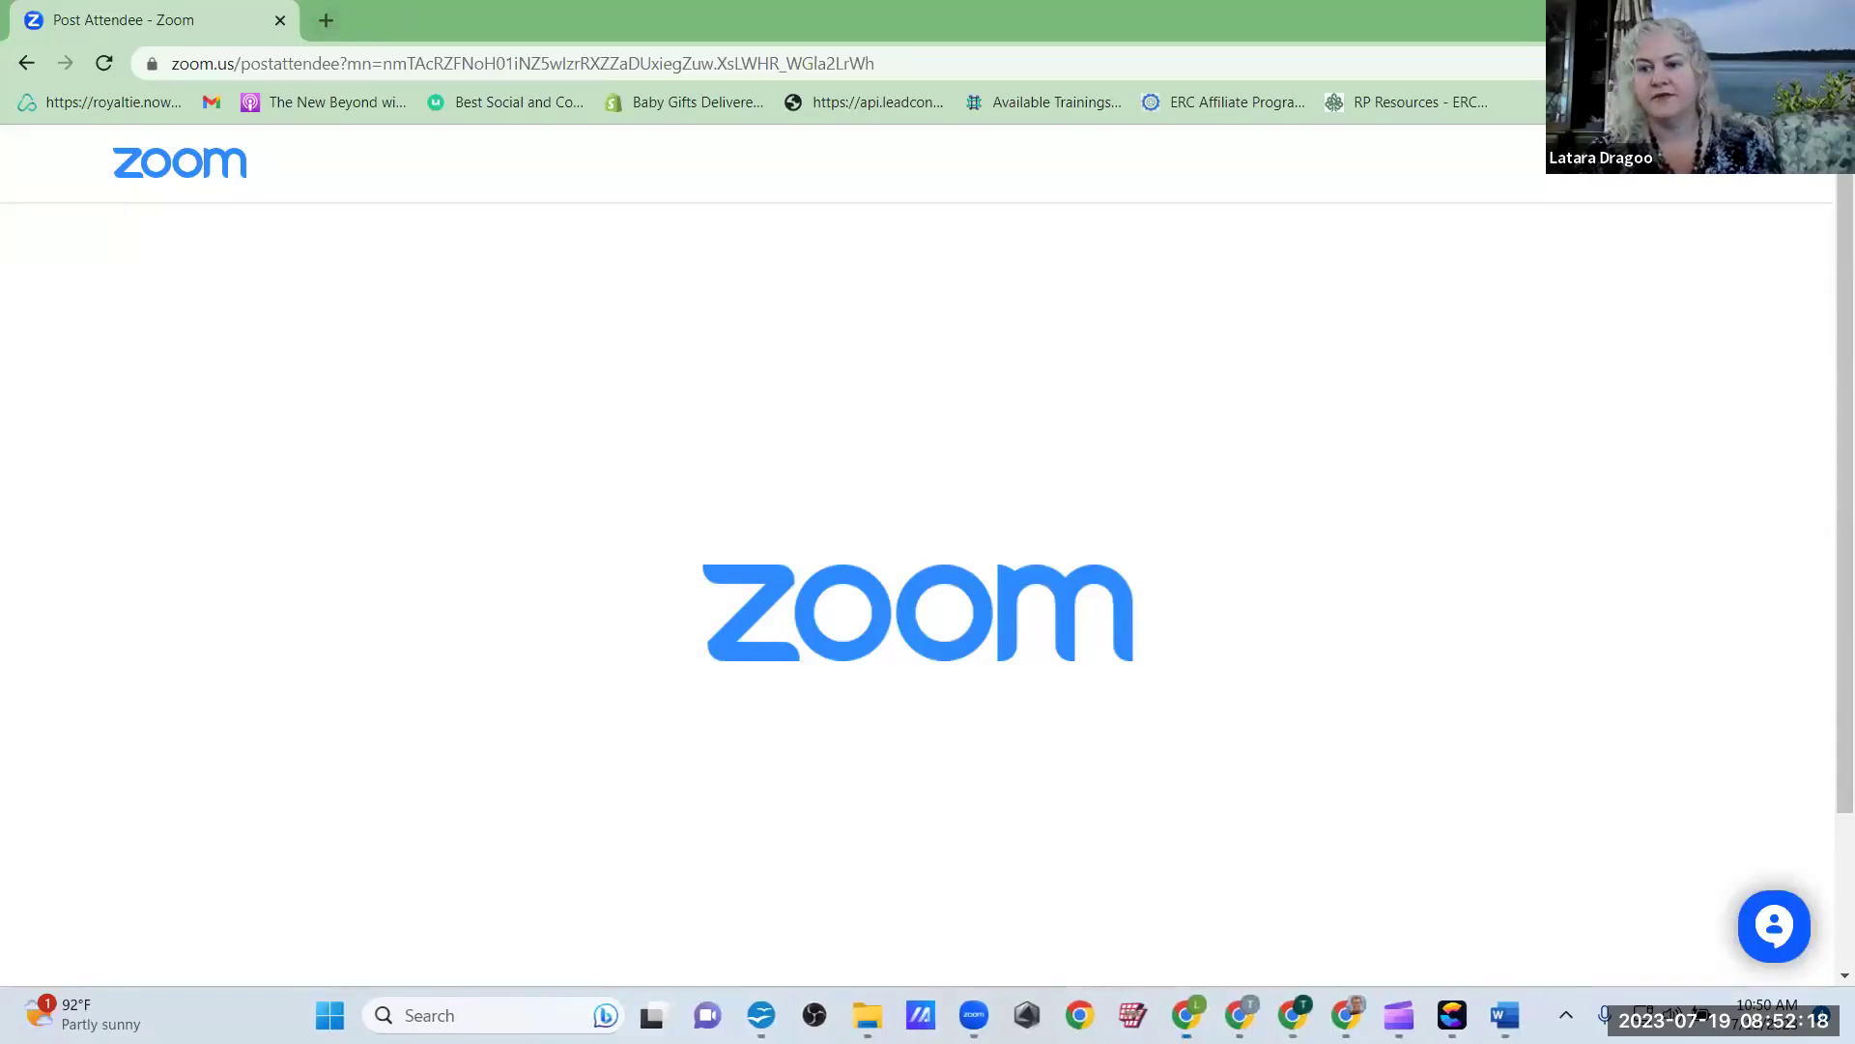
Step: Close the Zoom tab, maximize Chrome, and open the Google apps launcher
key(ctrl+w)
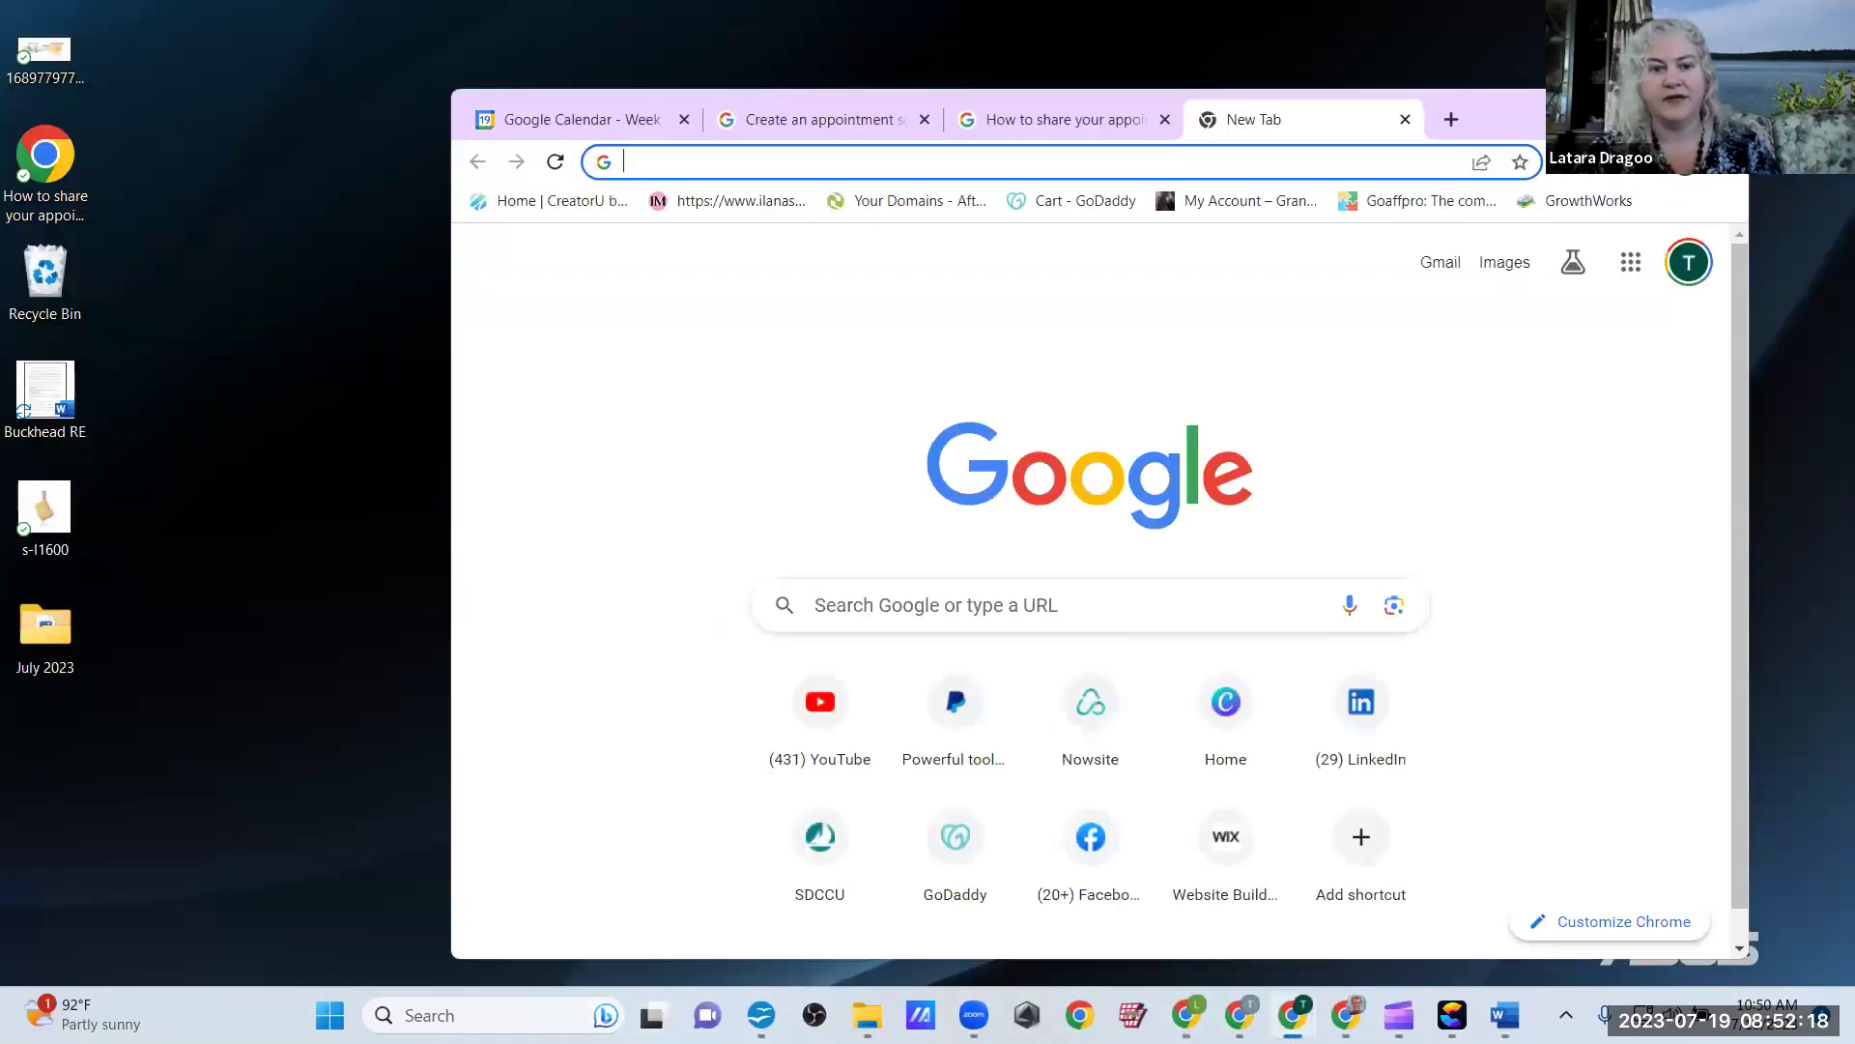
double_click(1479, 113)
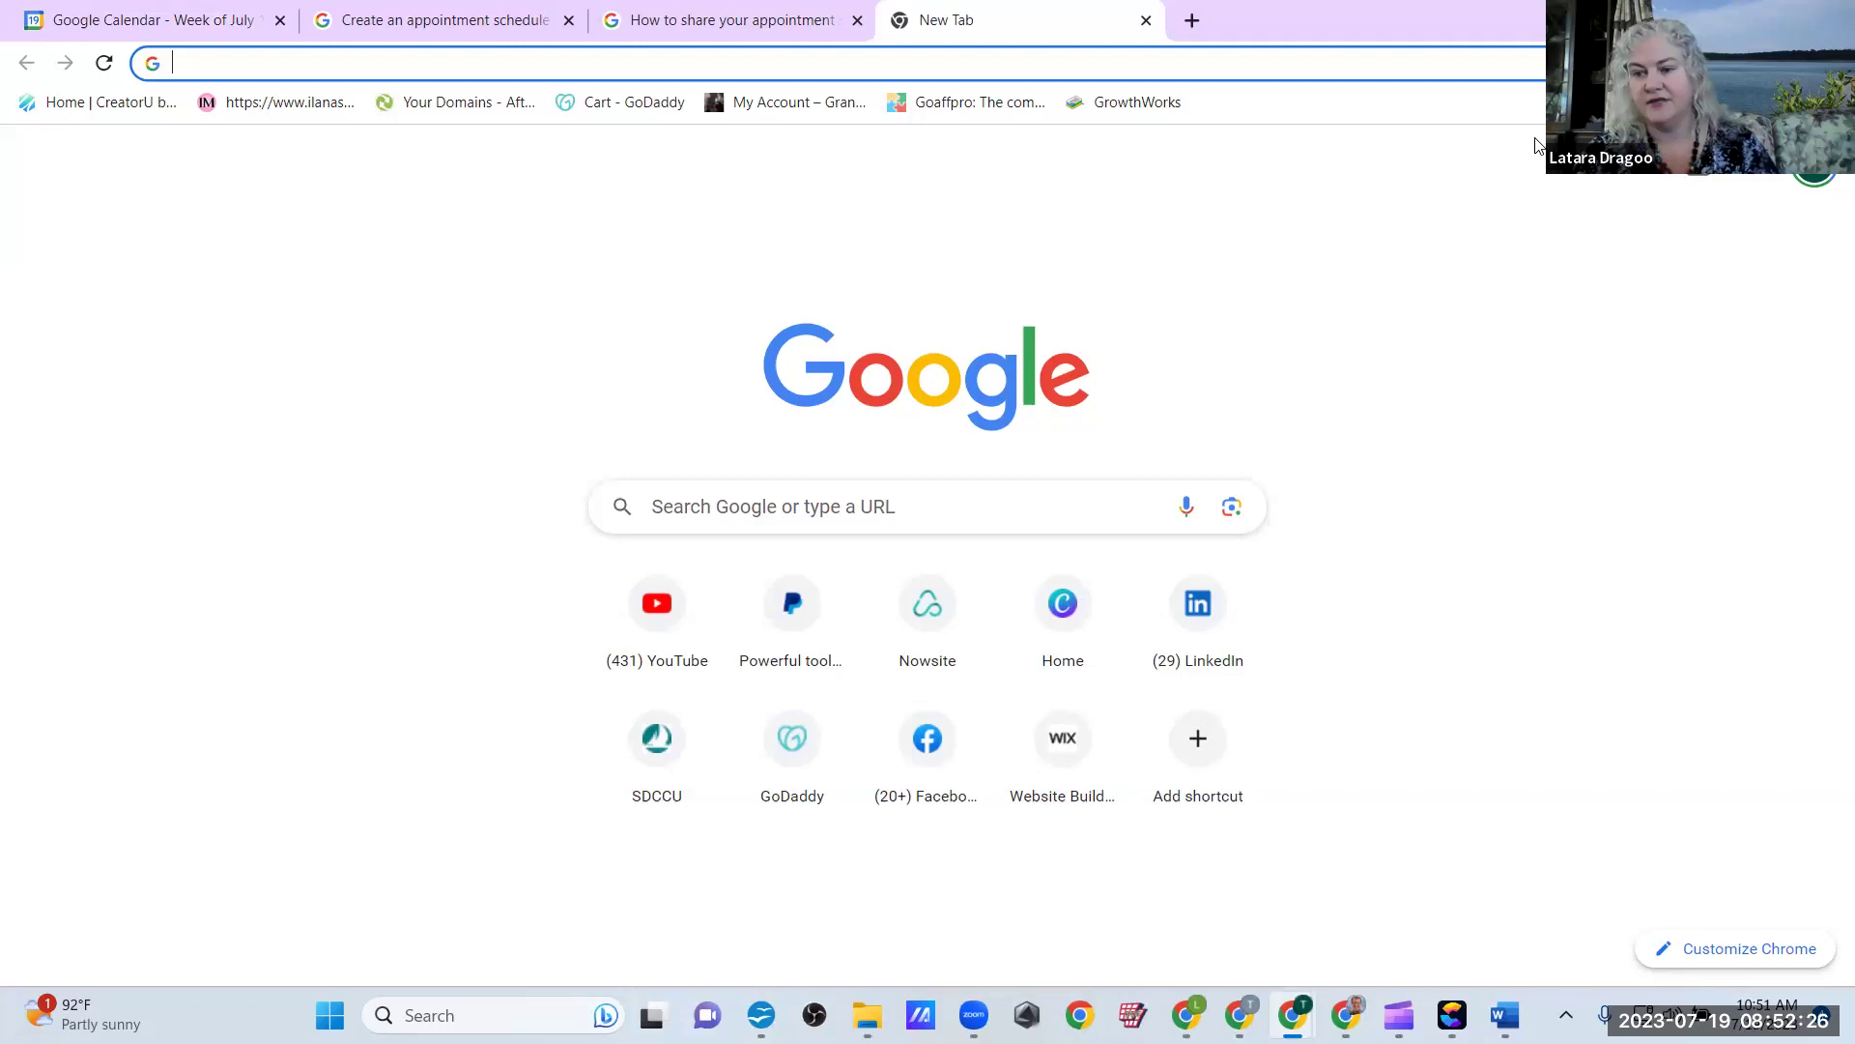
click(1757, 169)
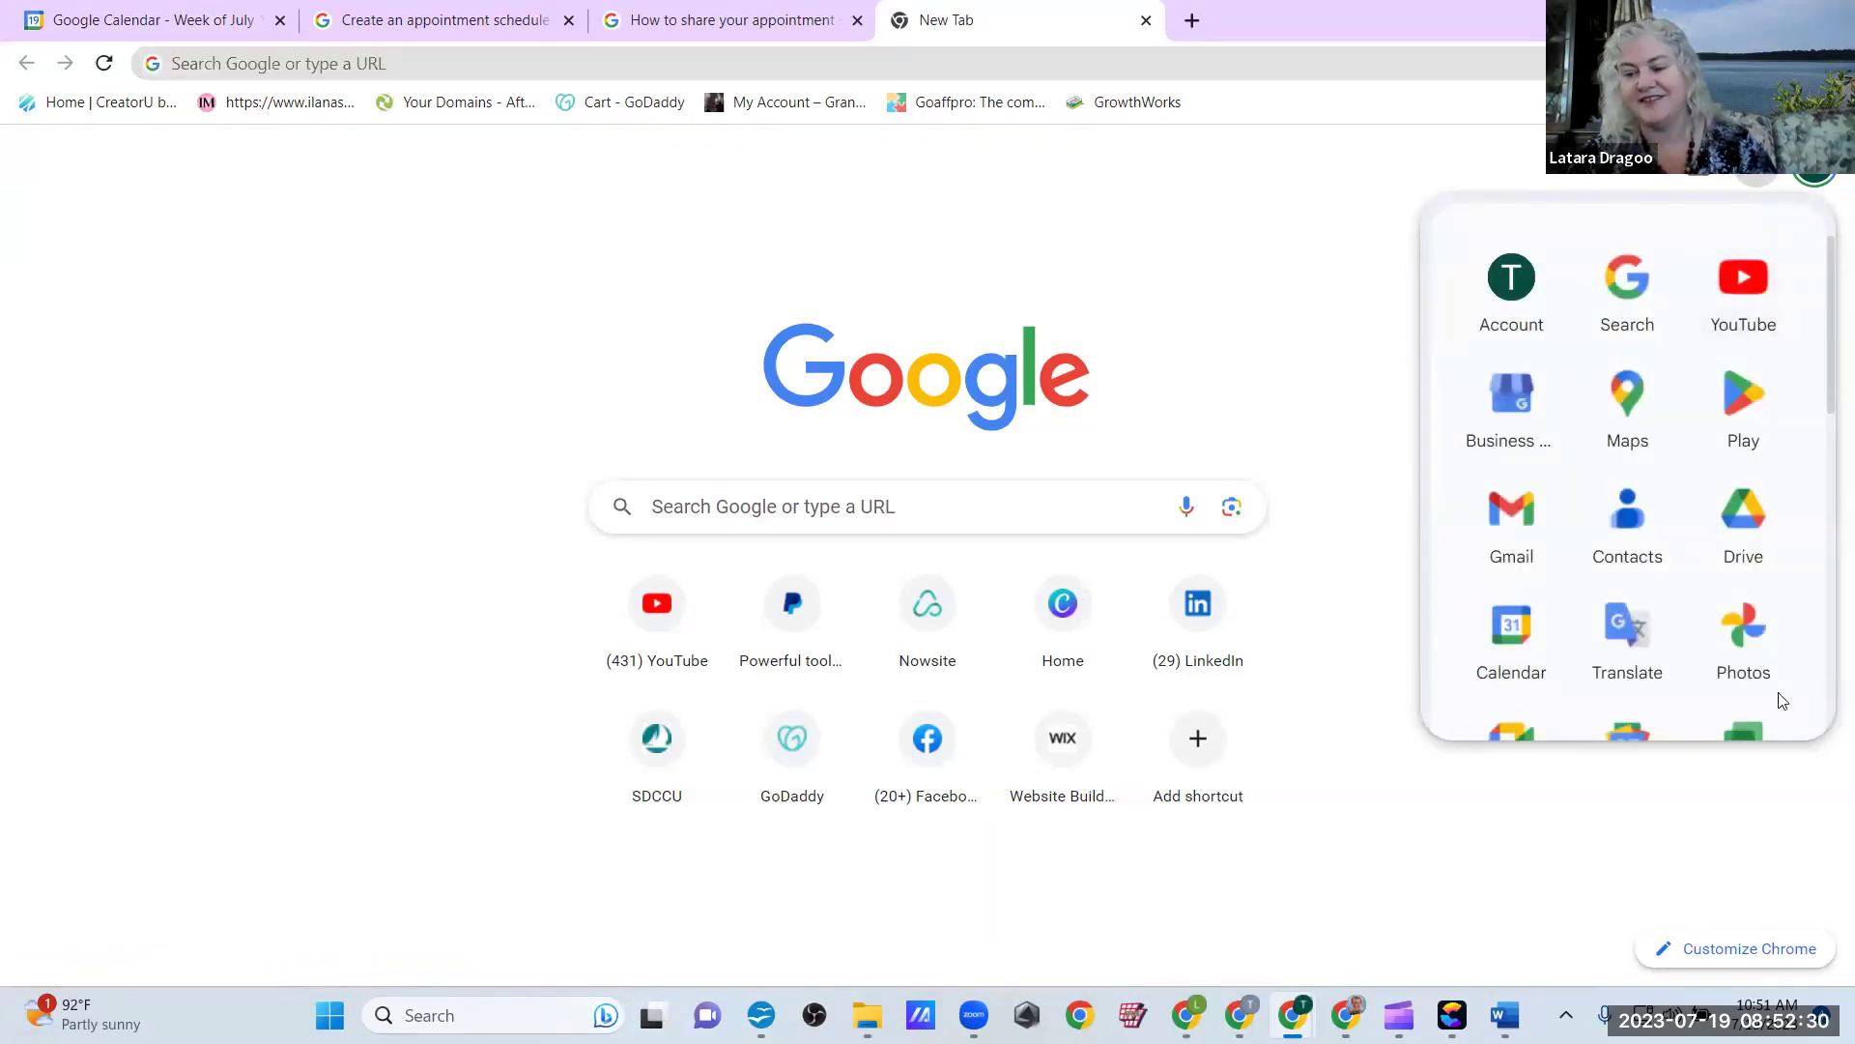
Step: Open Google Calendar and page through the appointment schedule introduction to its final page
click(1515, 650)
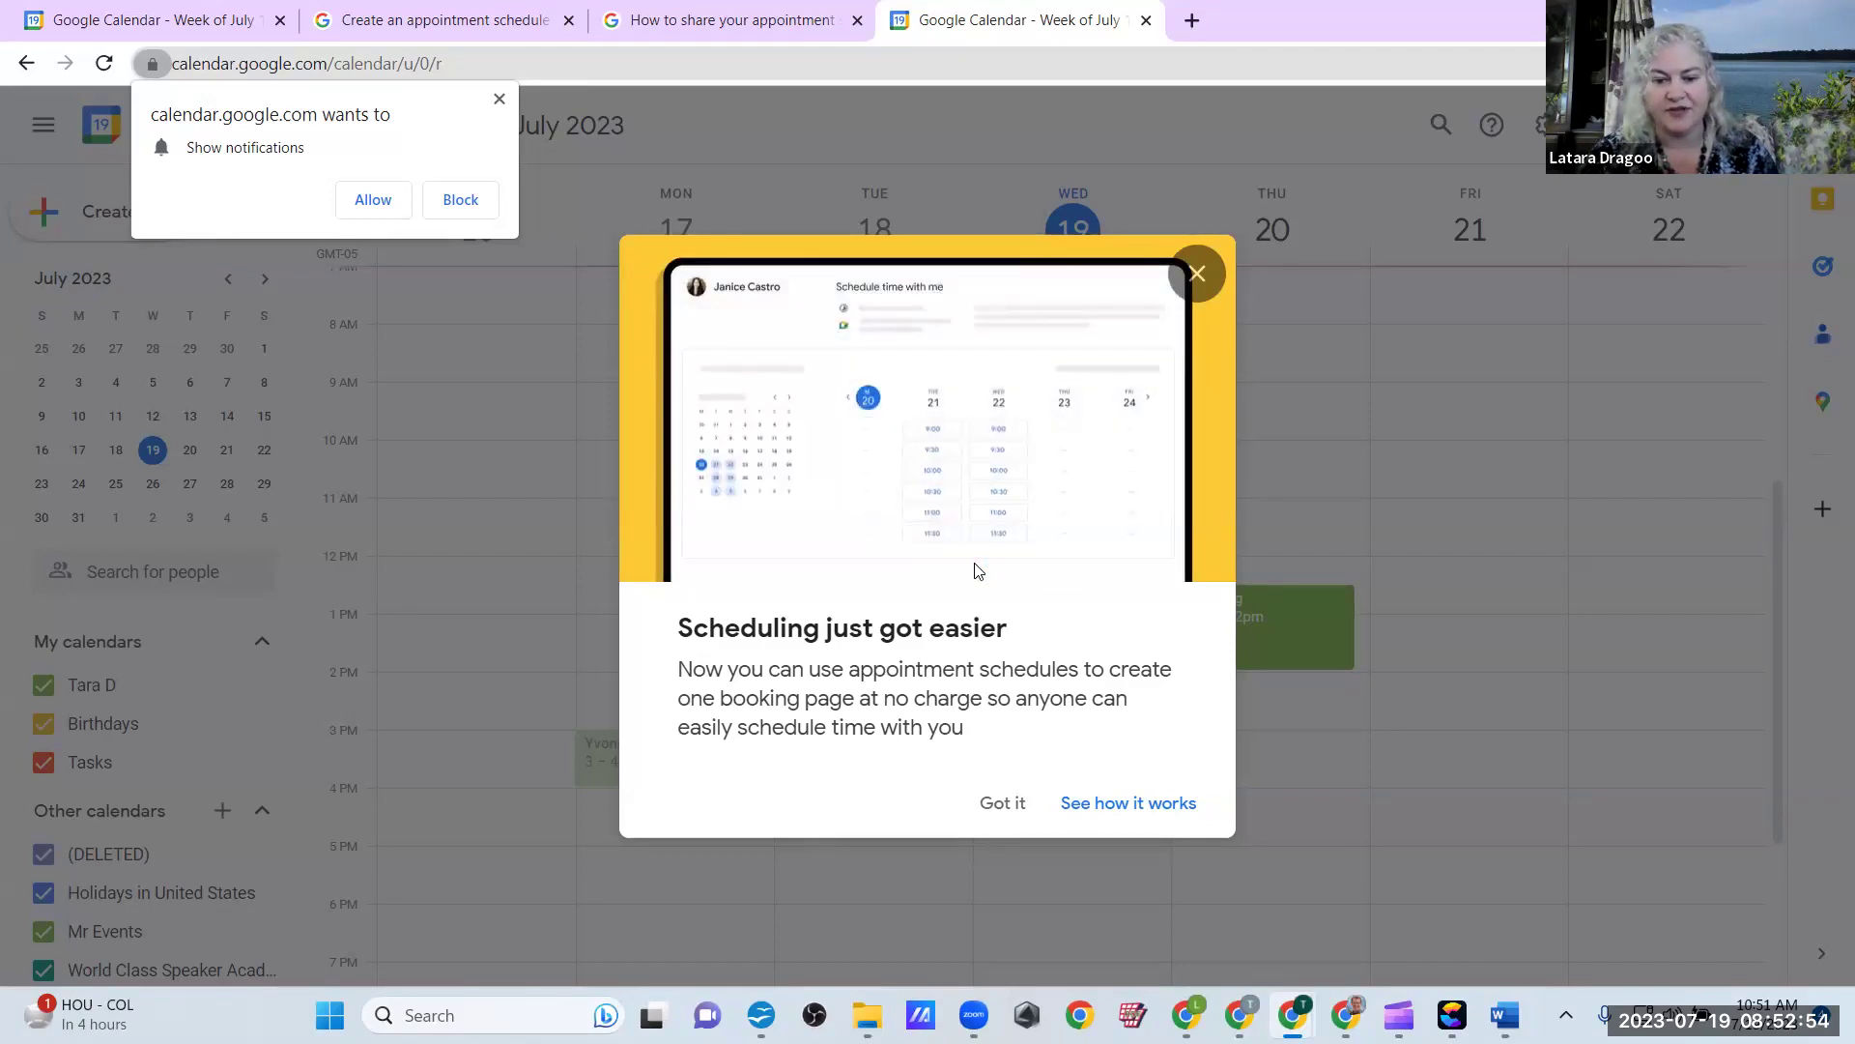
click(1087, 809)
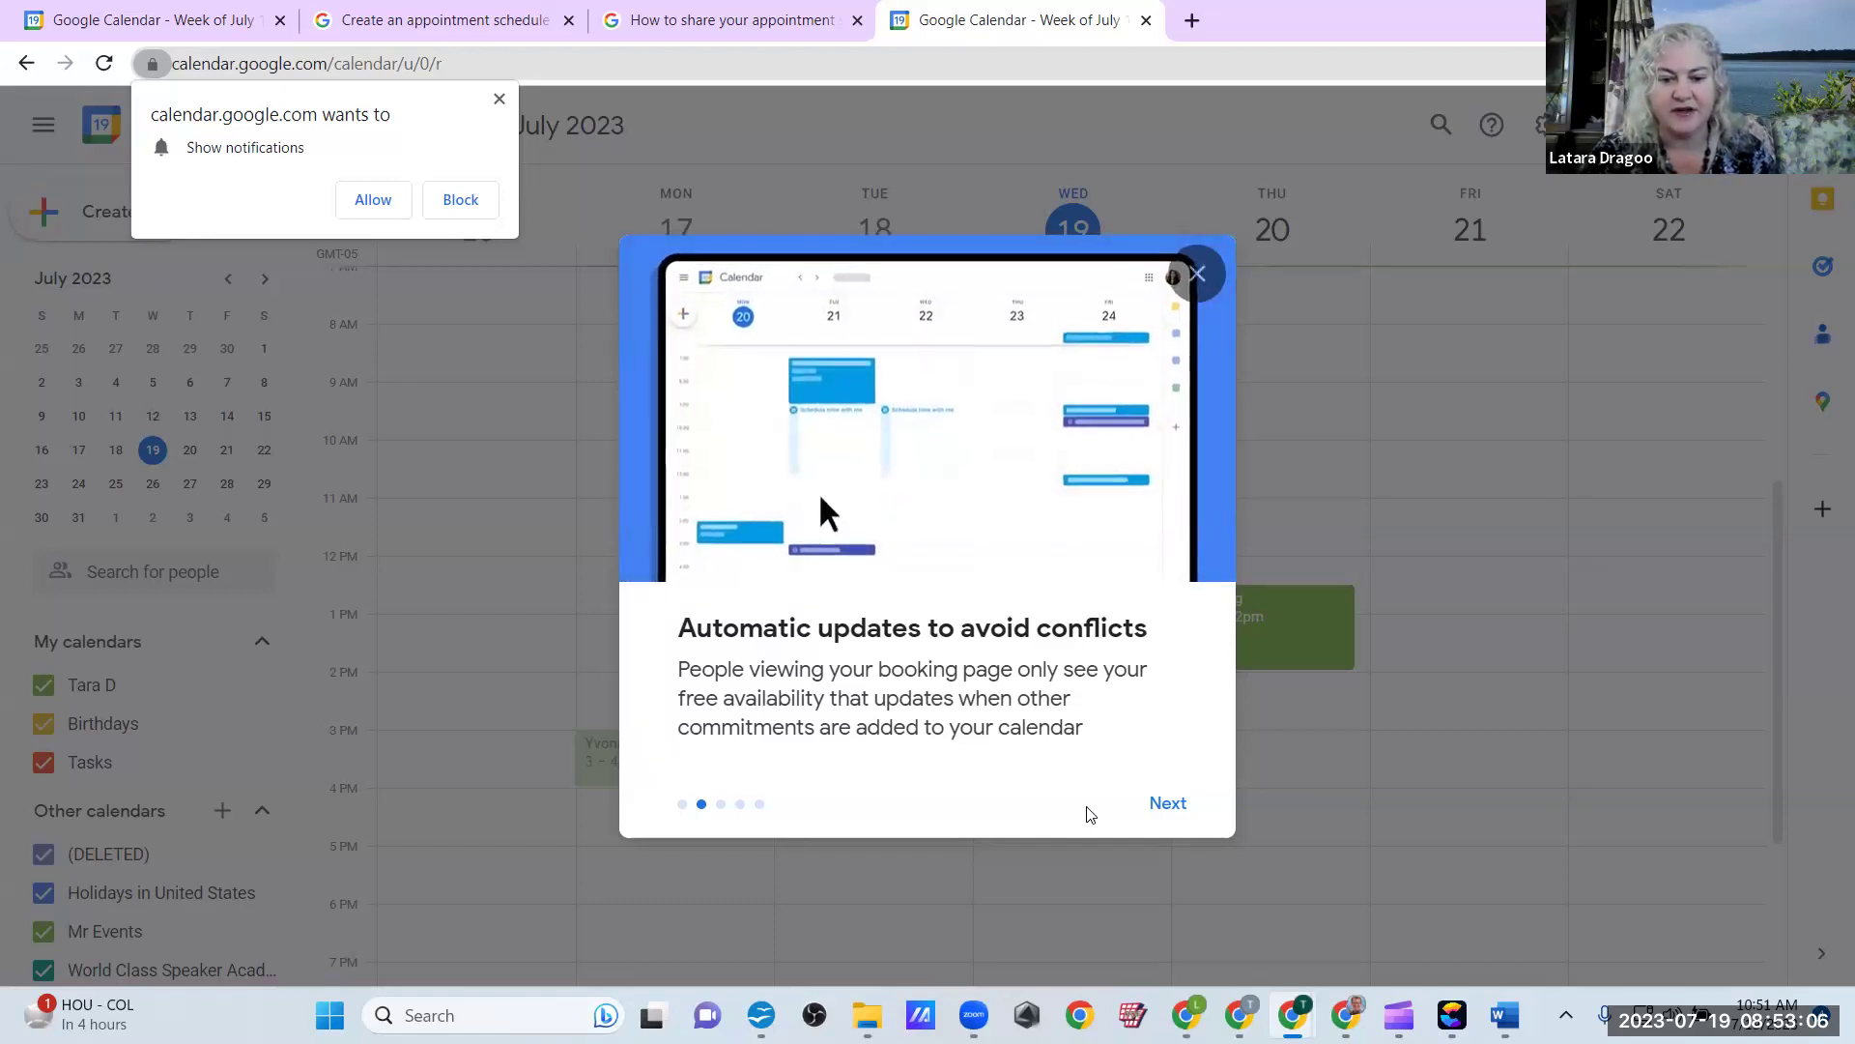
click(1164, 804)
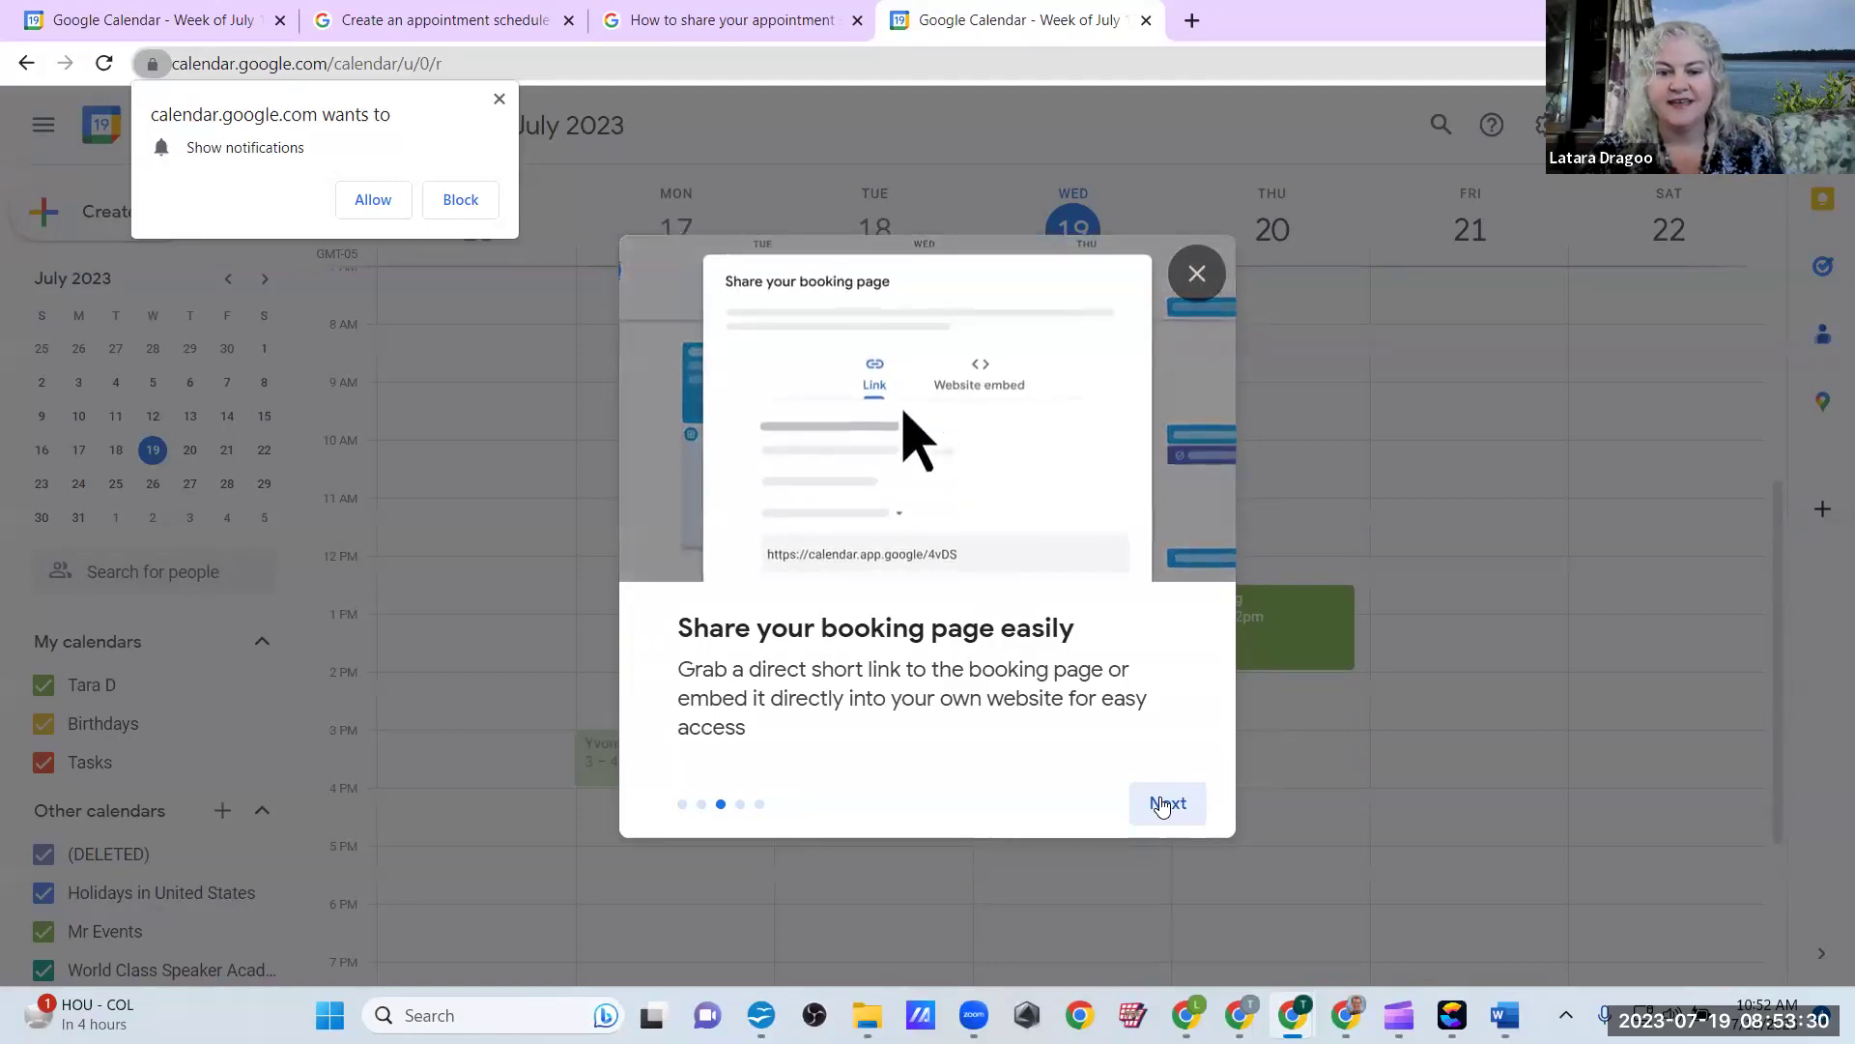
click(1166, 803)
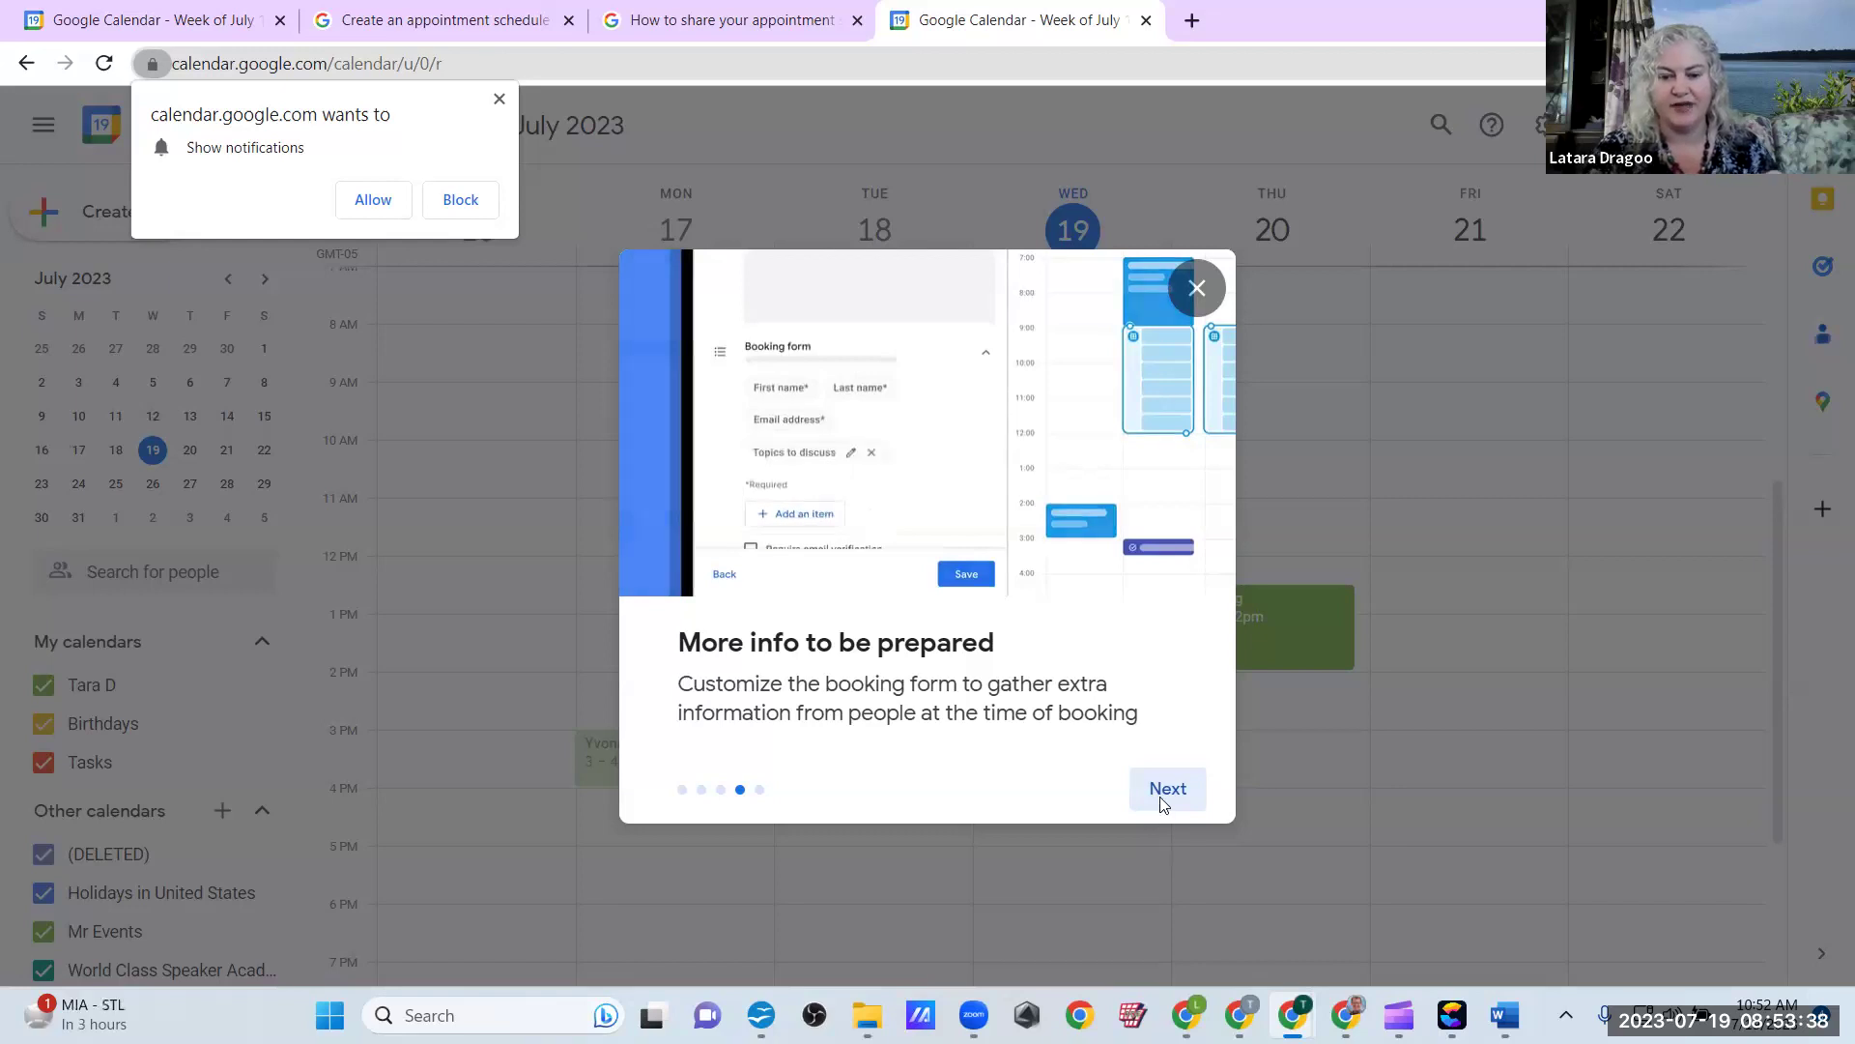
click(1163, 804)
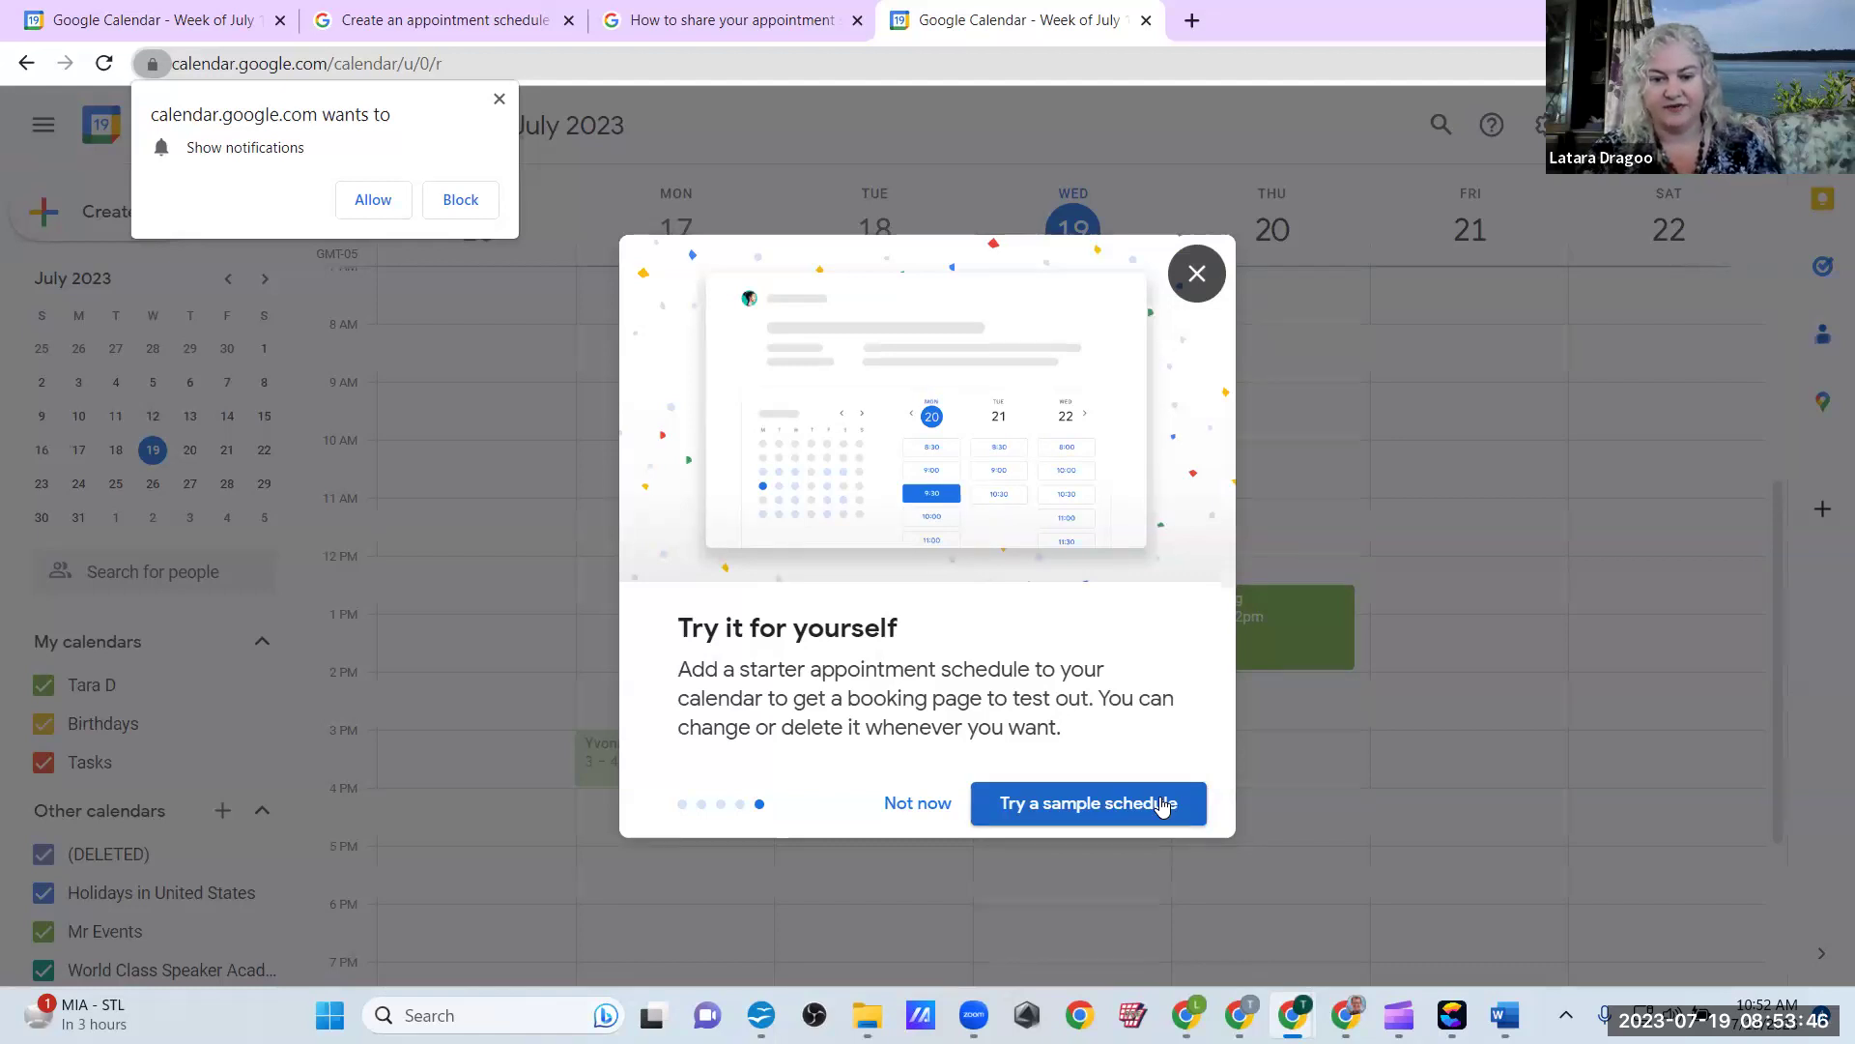
Step: Add the sample schedule and view its booking page in a new tab
click(1134, 810)
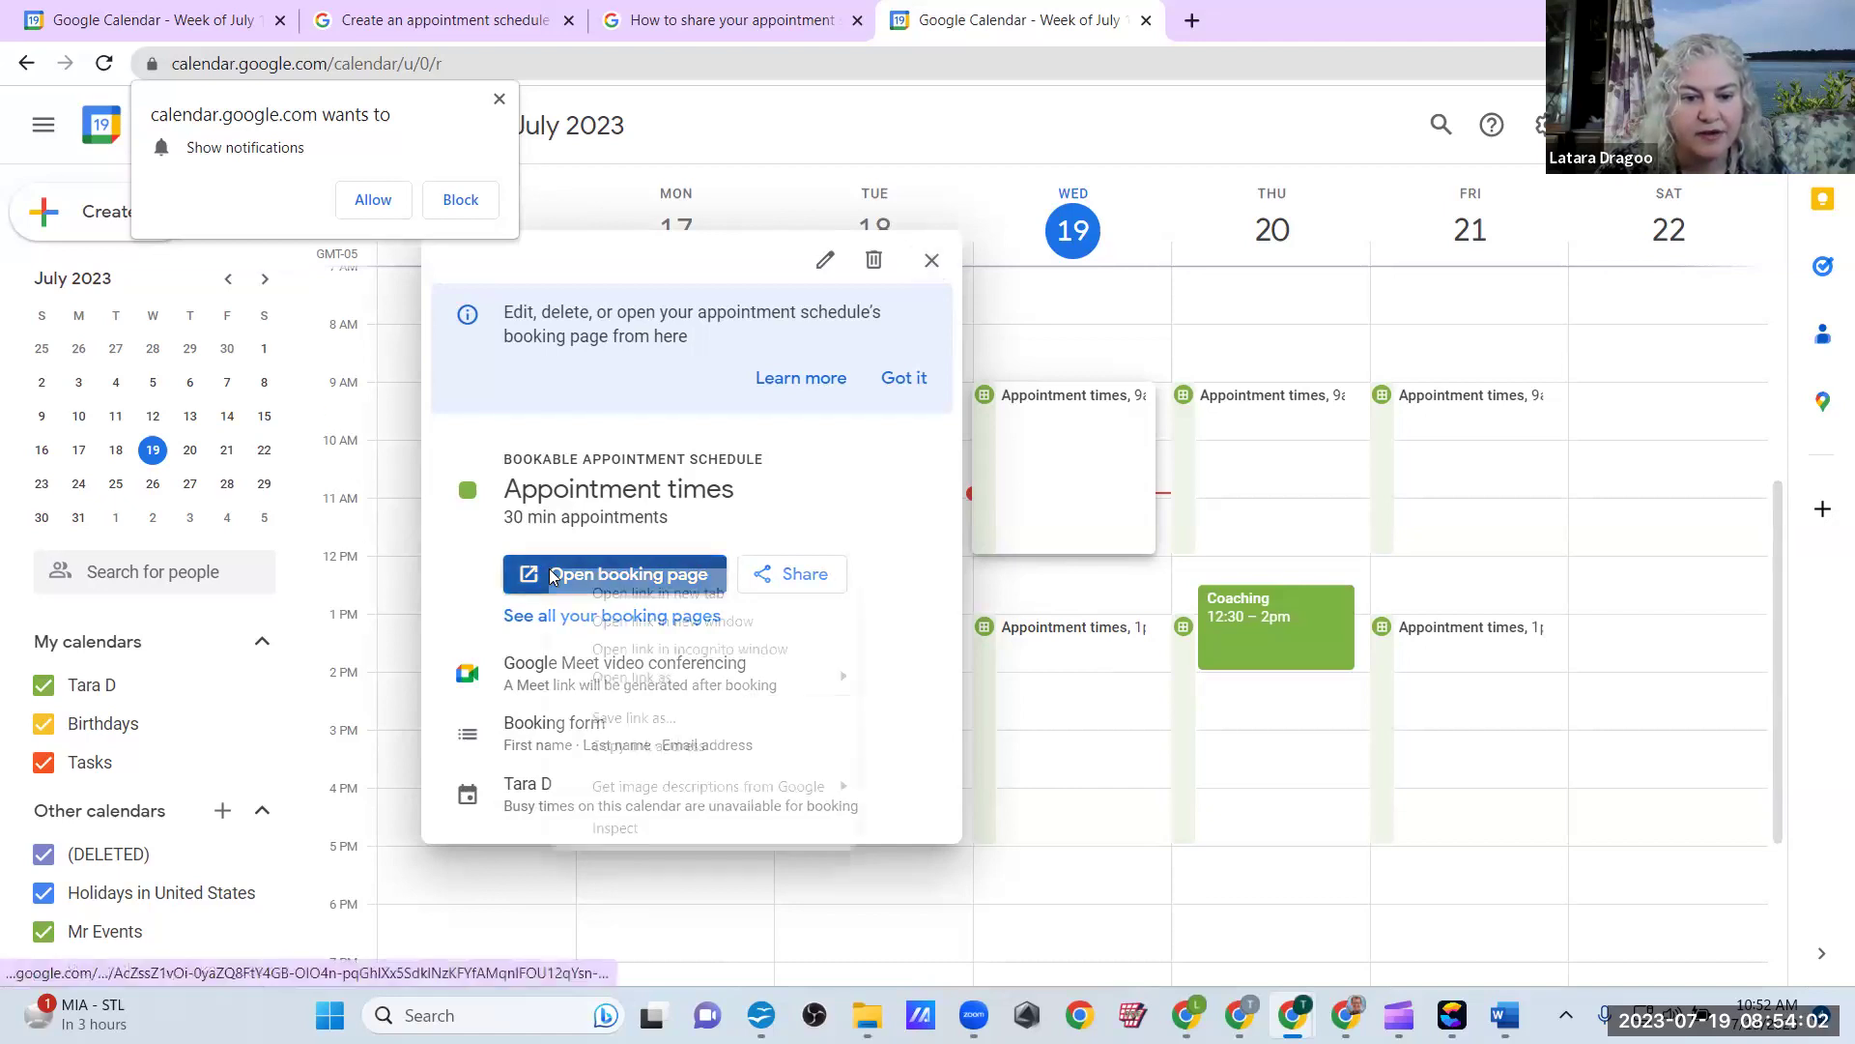
right_click(586, 578)
click(635, 587)
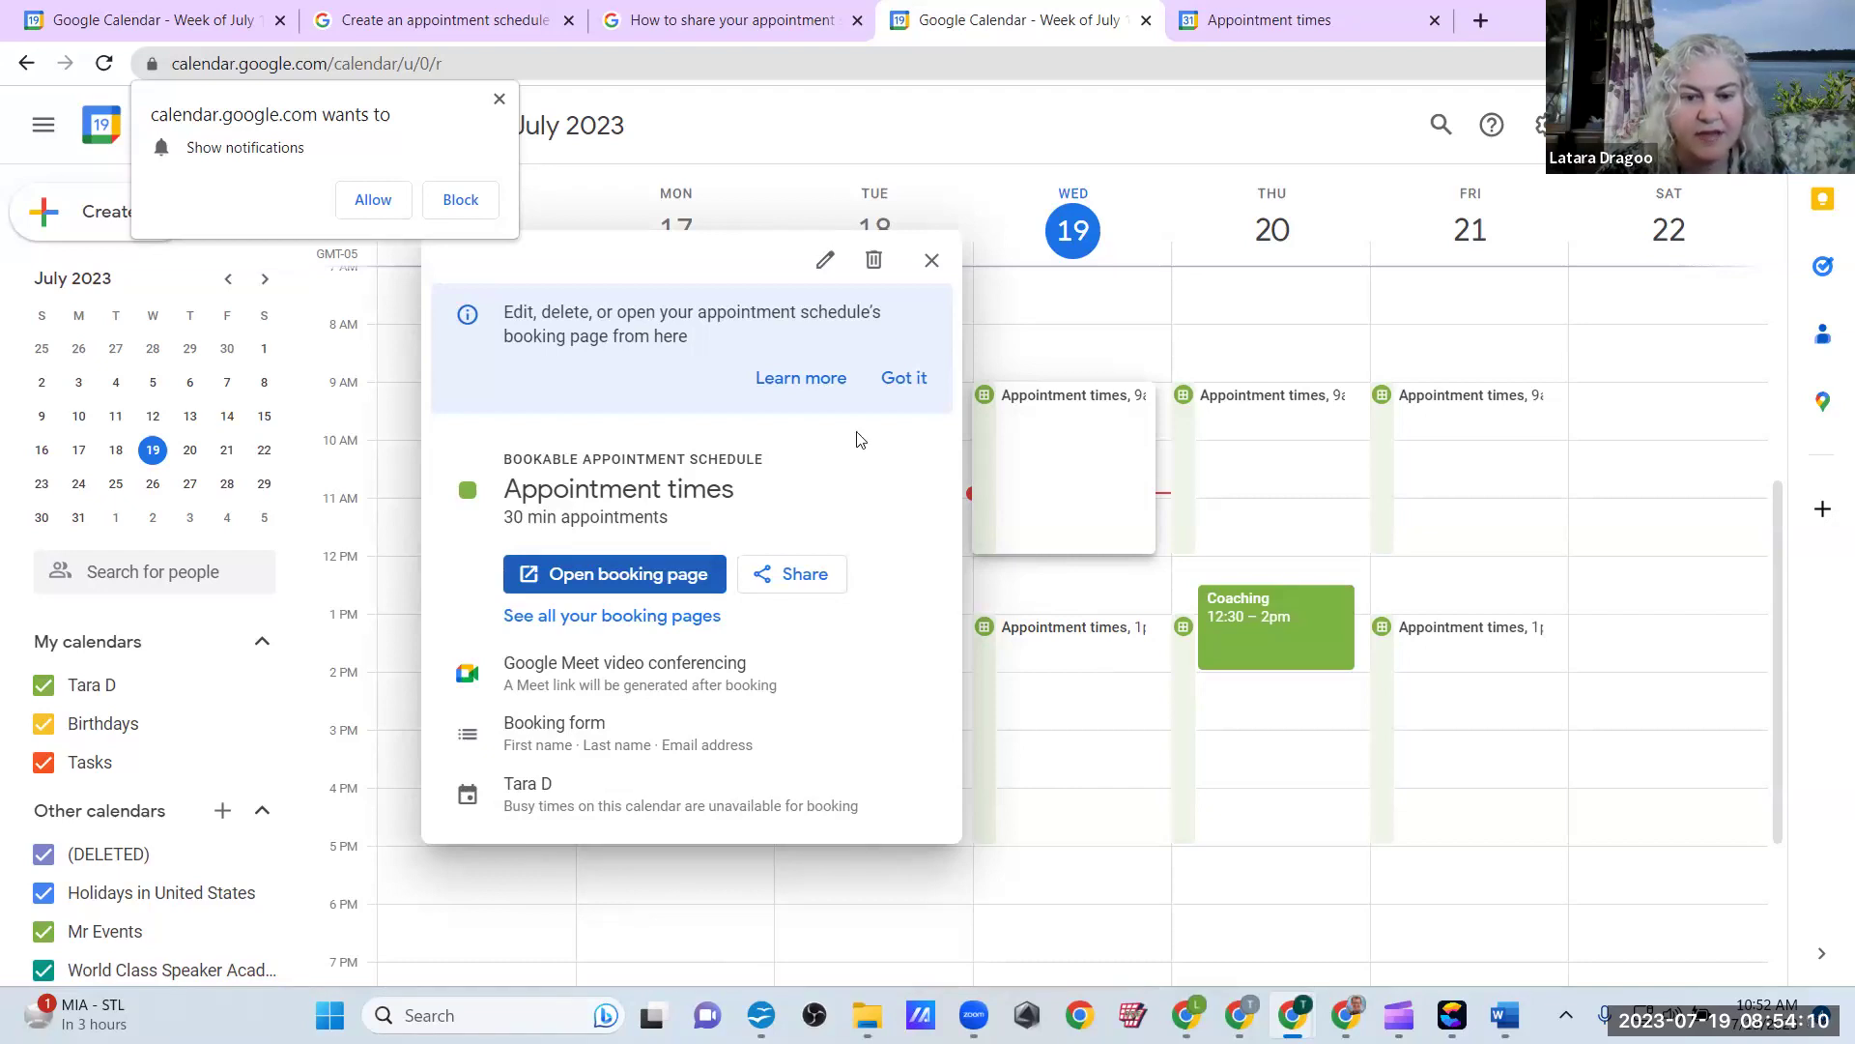
key(ctrl+Tab)
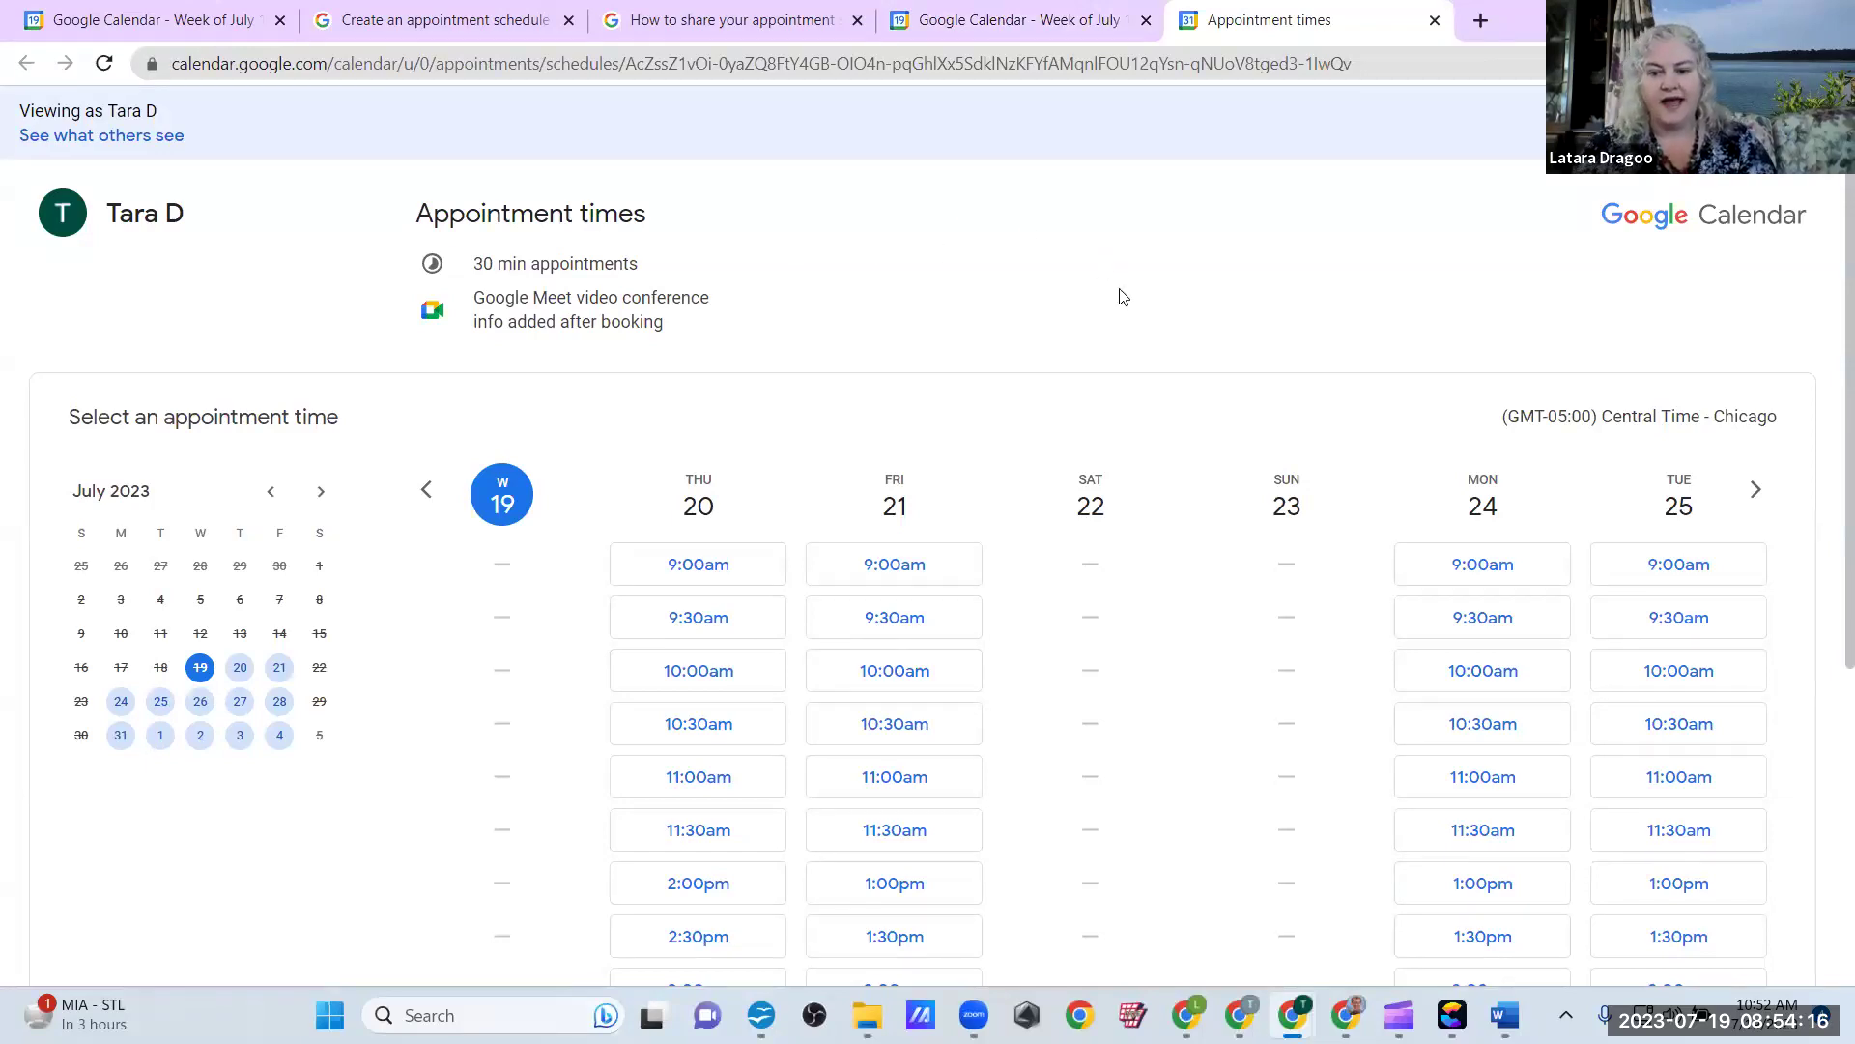
Step: Scroll through the Appointment times booking page to review its 30-minute slots
scroll(1121, 297, down, 5)
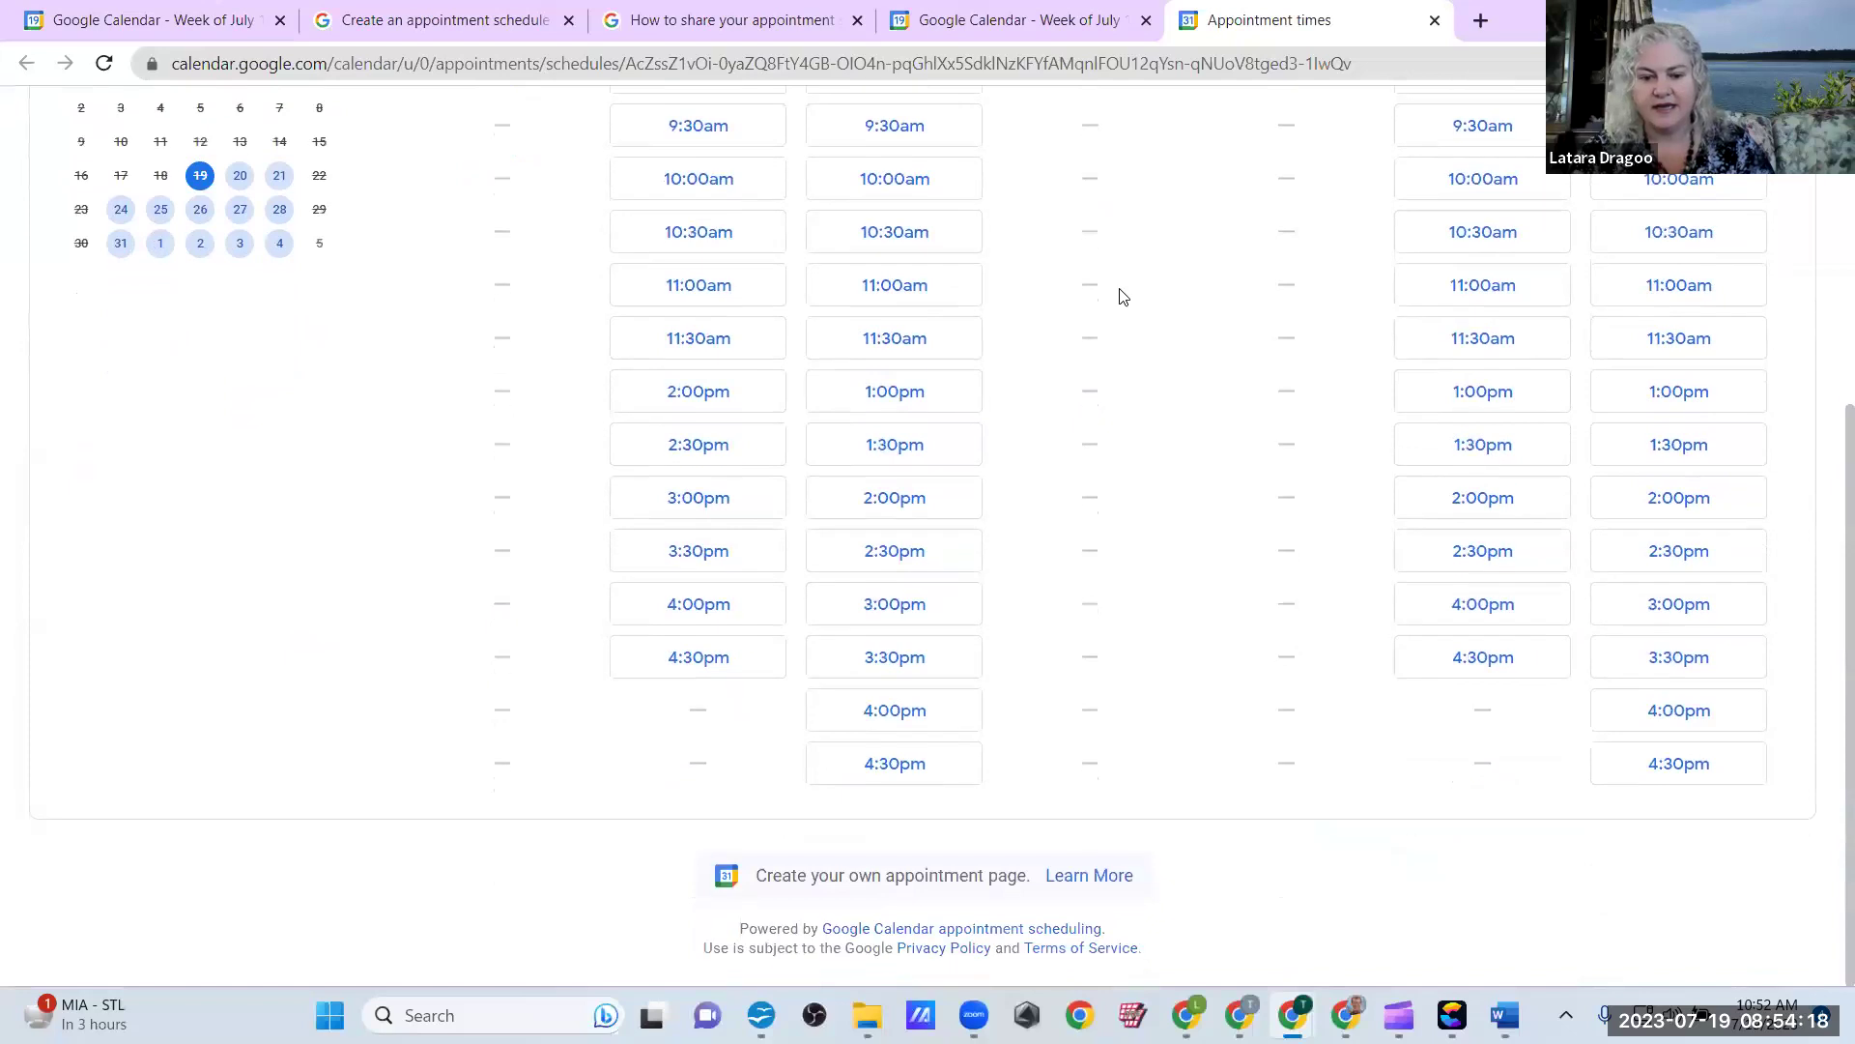
scroll(1121, 297, up, 3)
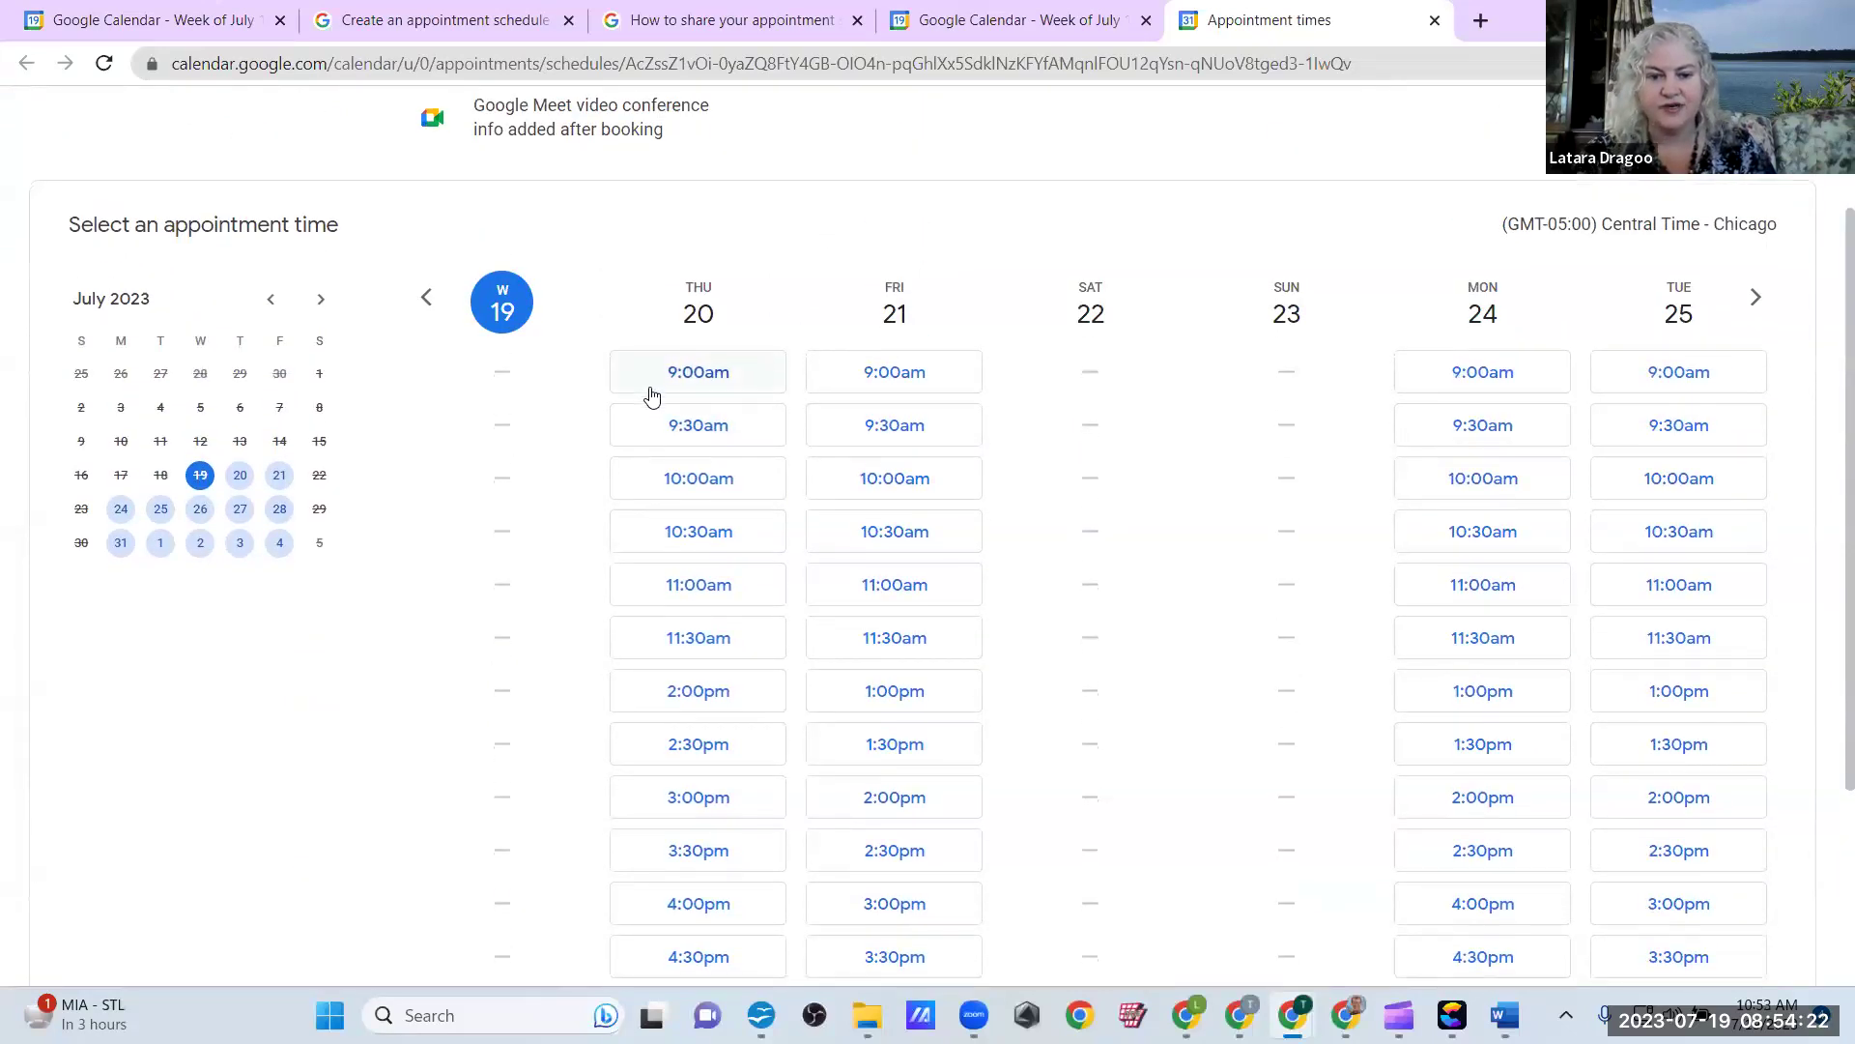
scroll(650, 397, down, 3)
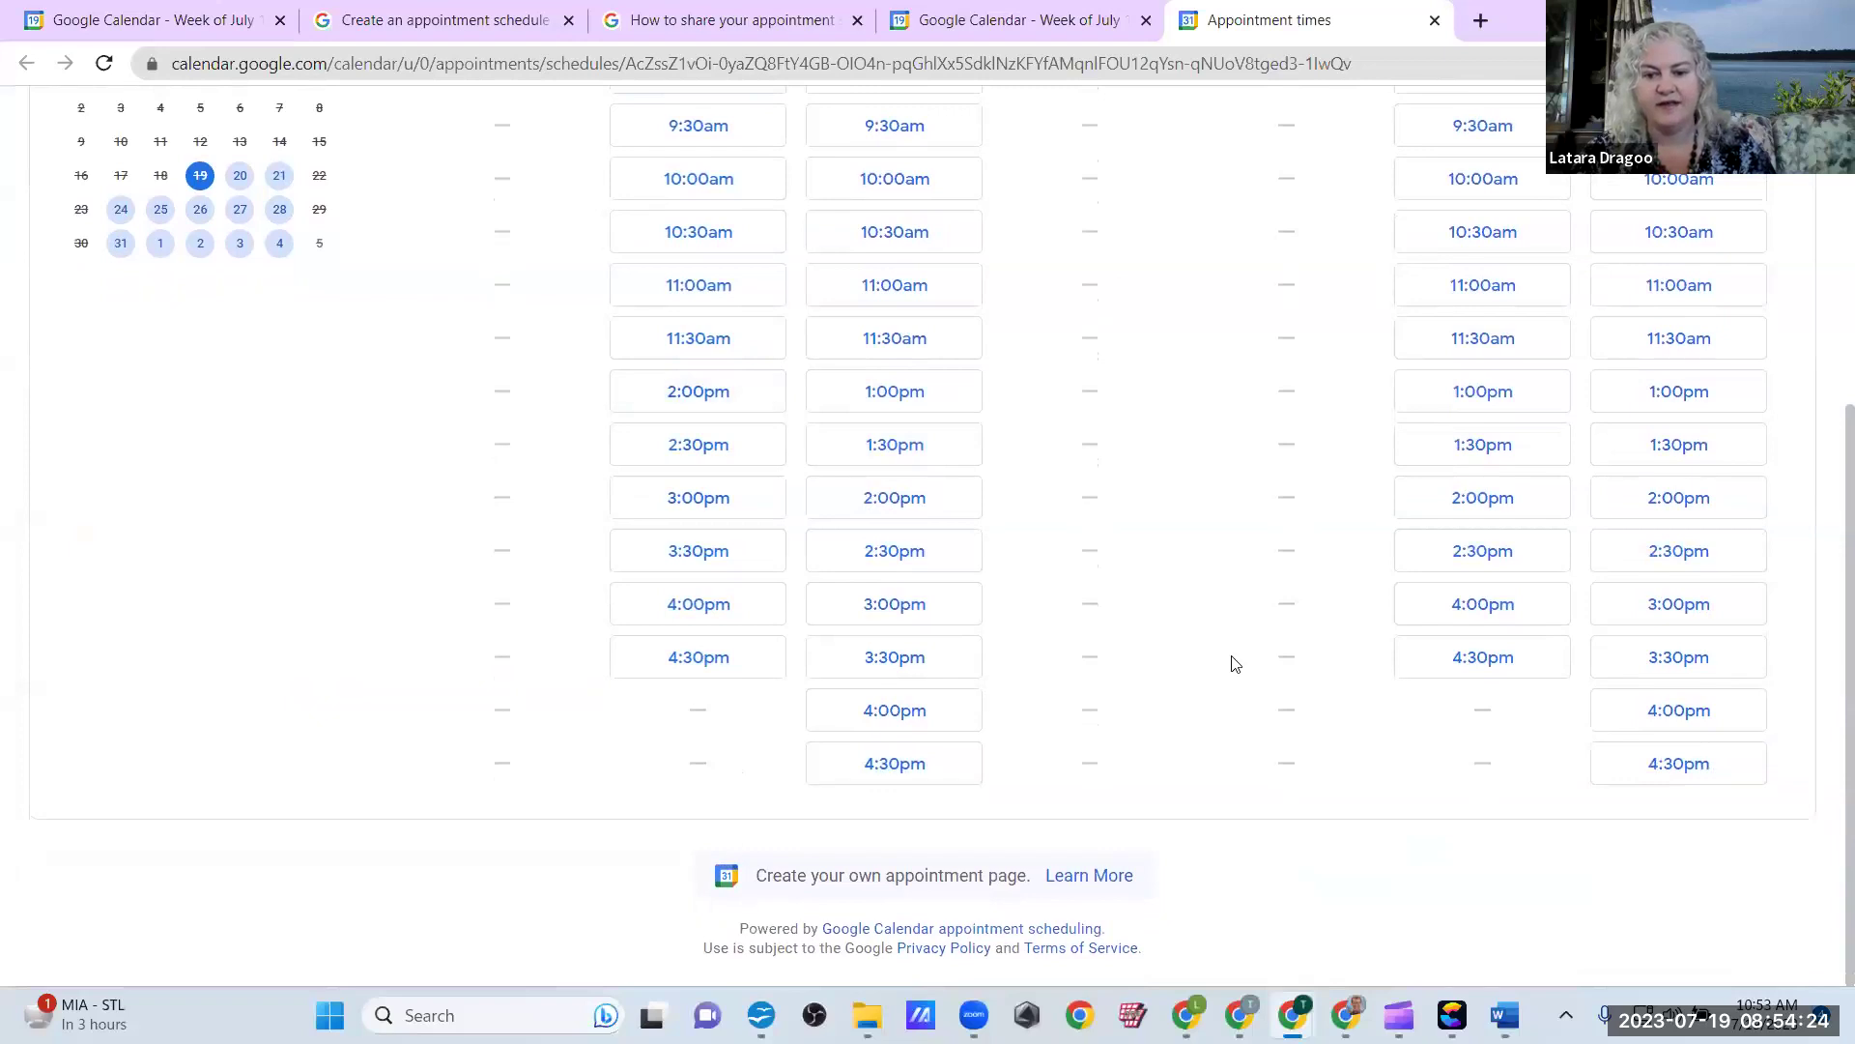
scroll(1235, 663, up, 5)
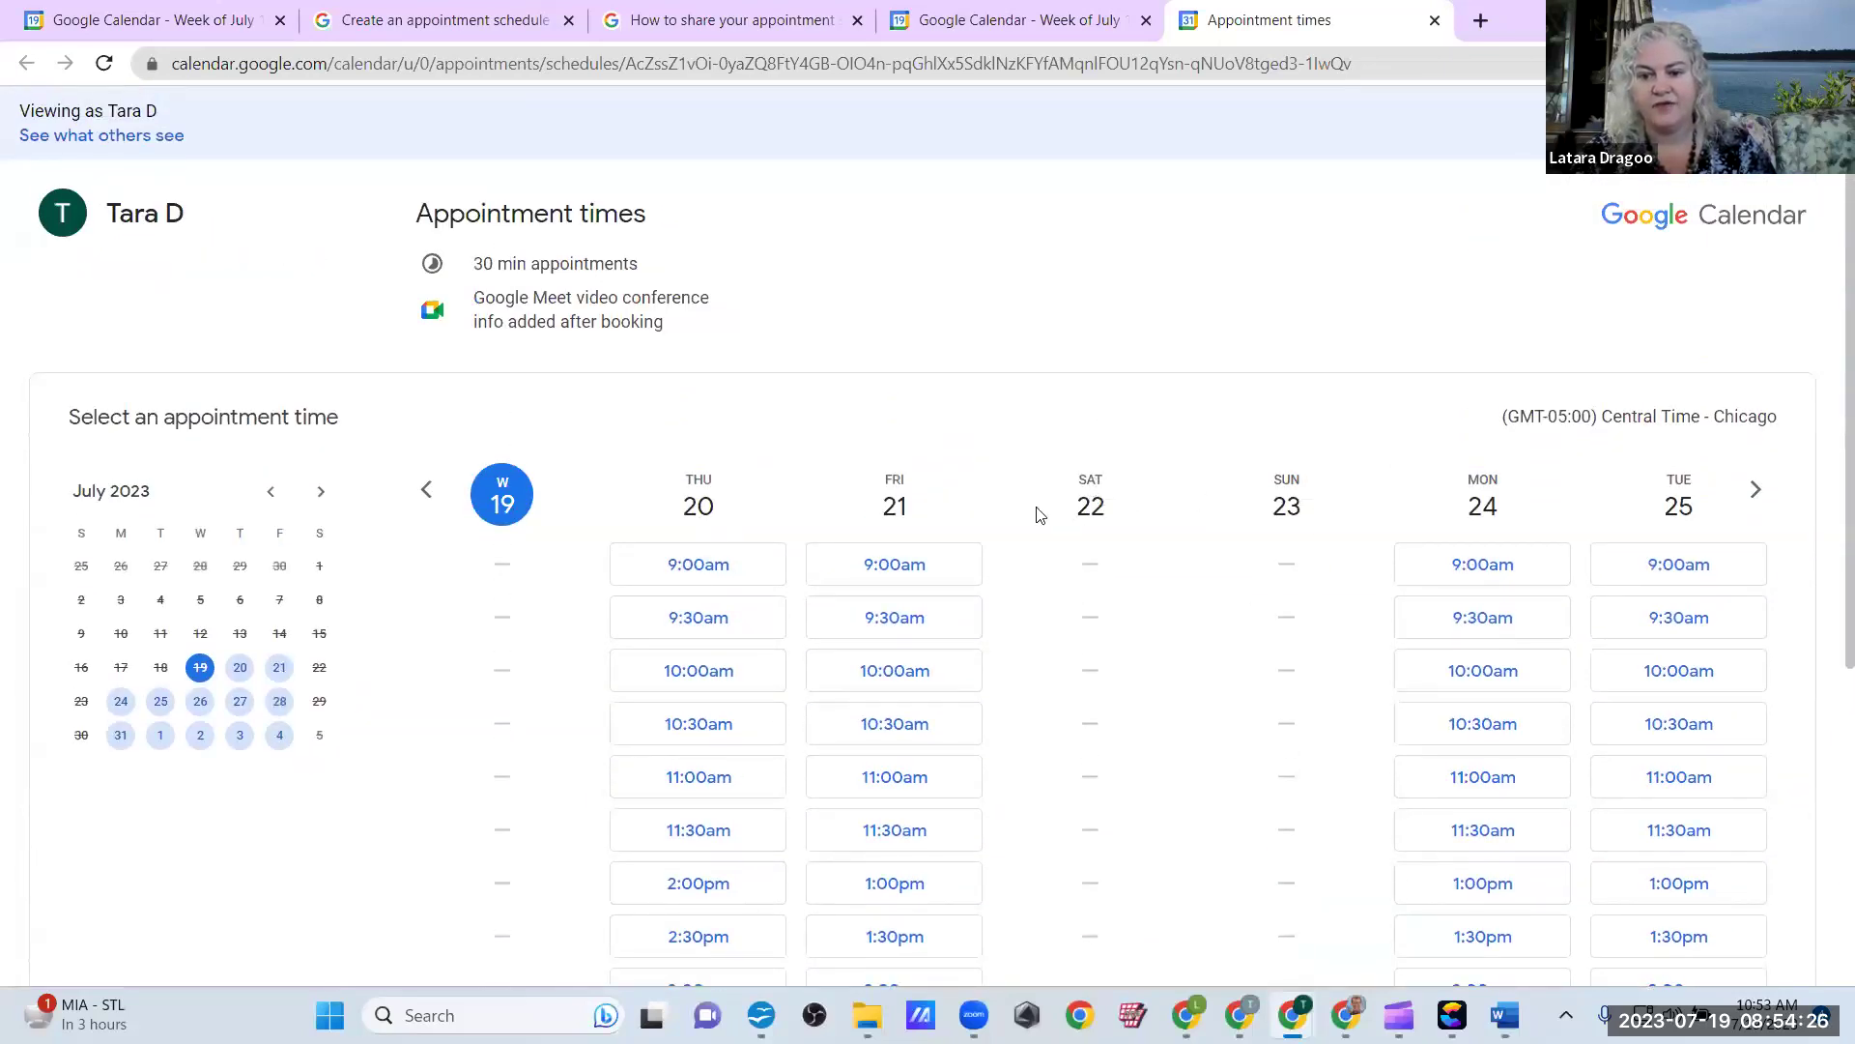
scroll(1284, 512, down, 5)
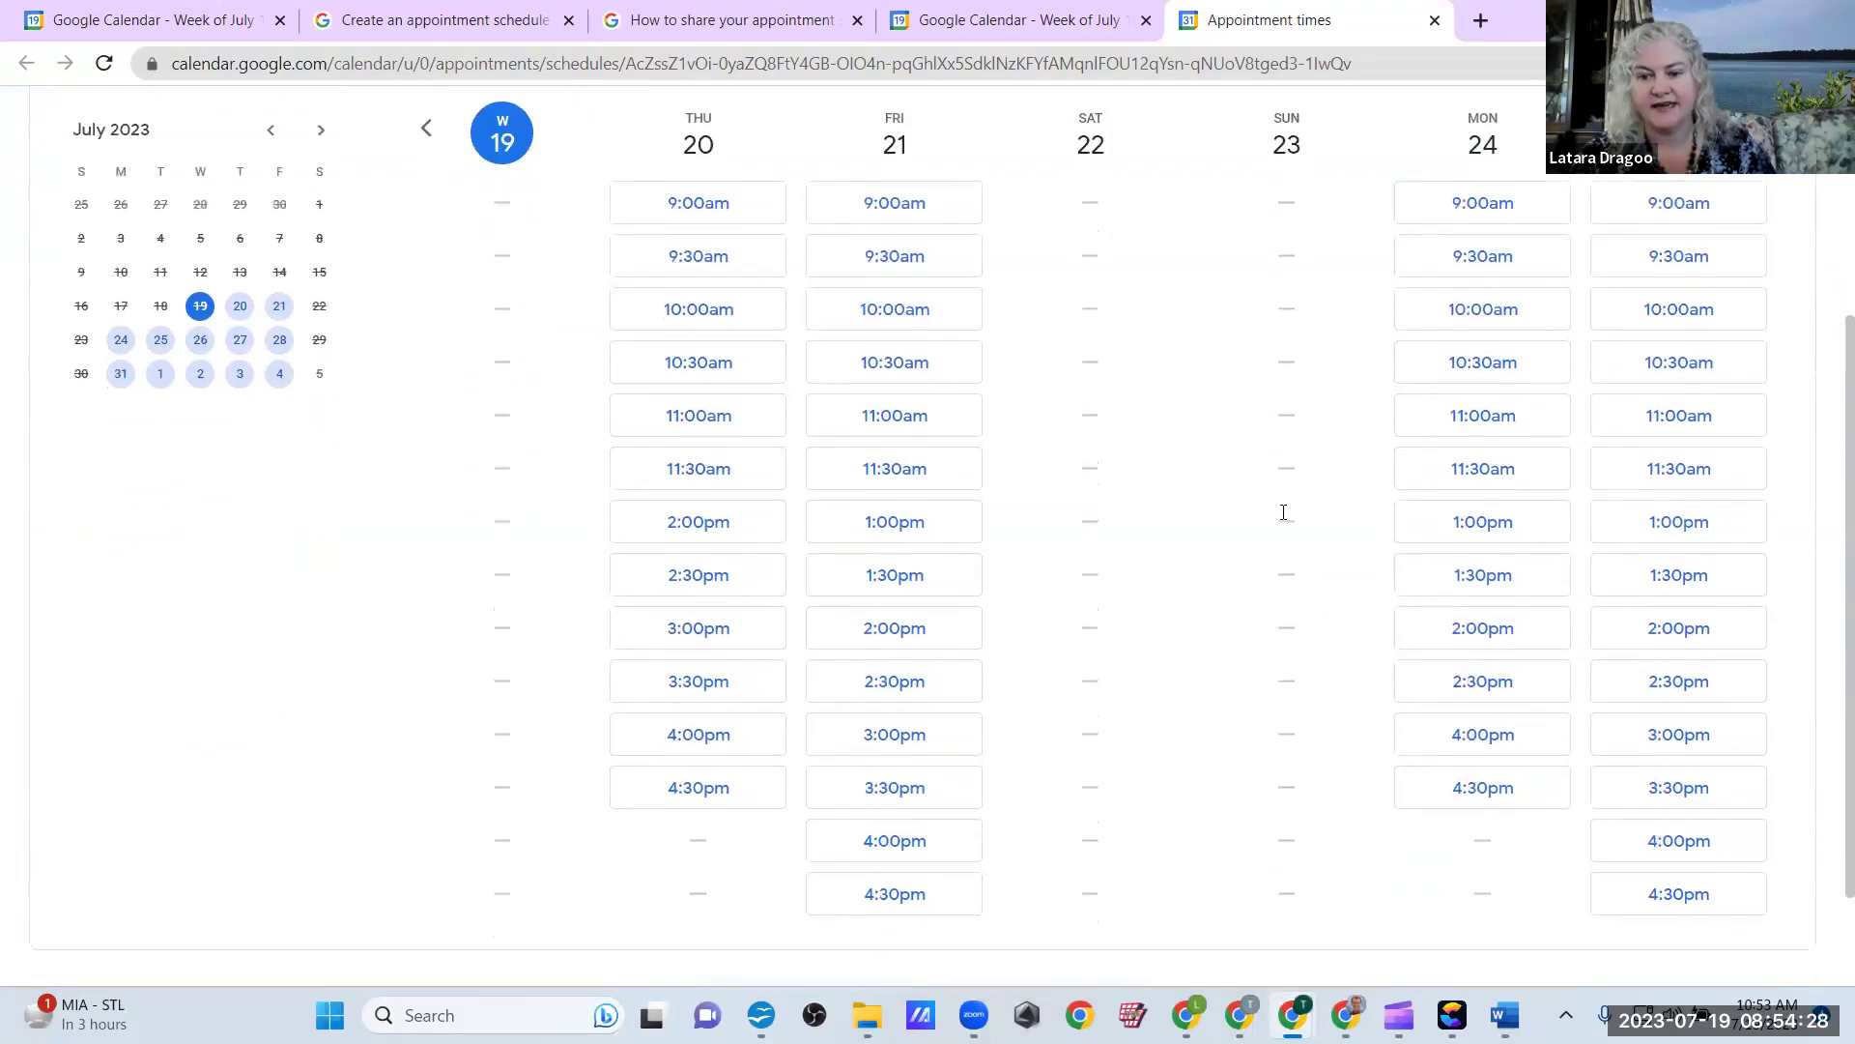
scroll(1286, 519, up, 4)
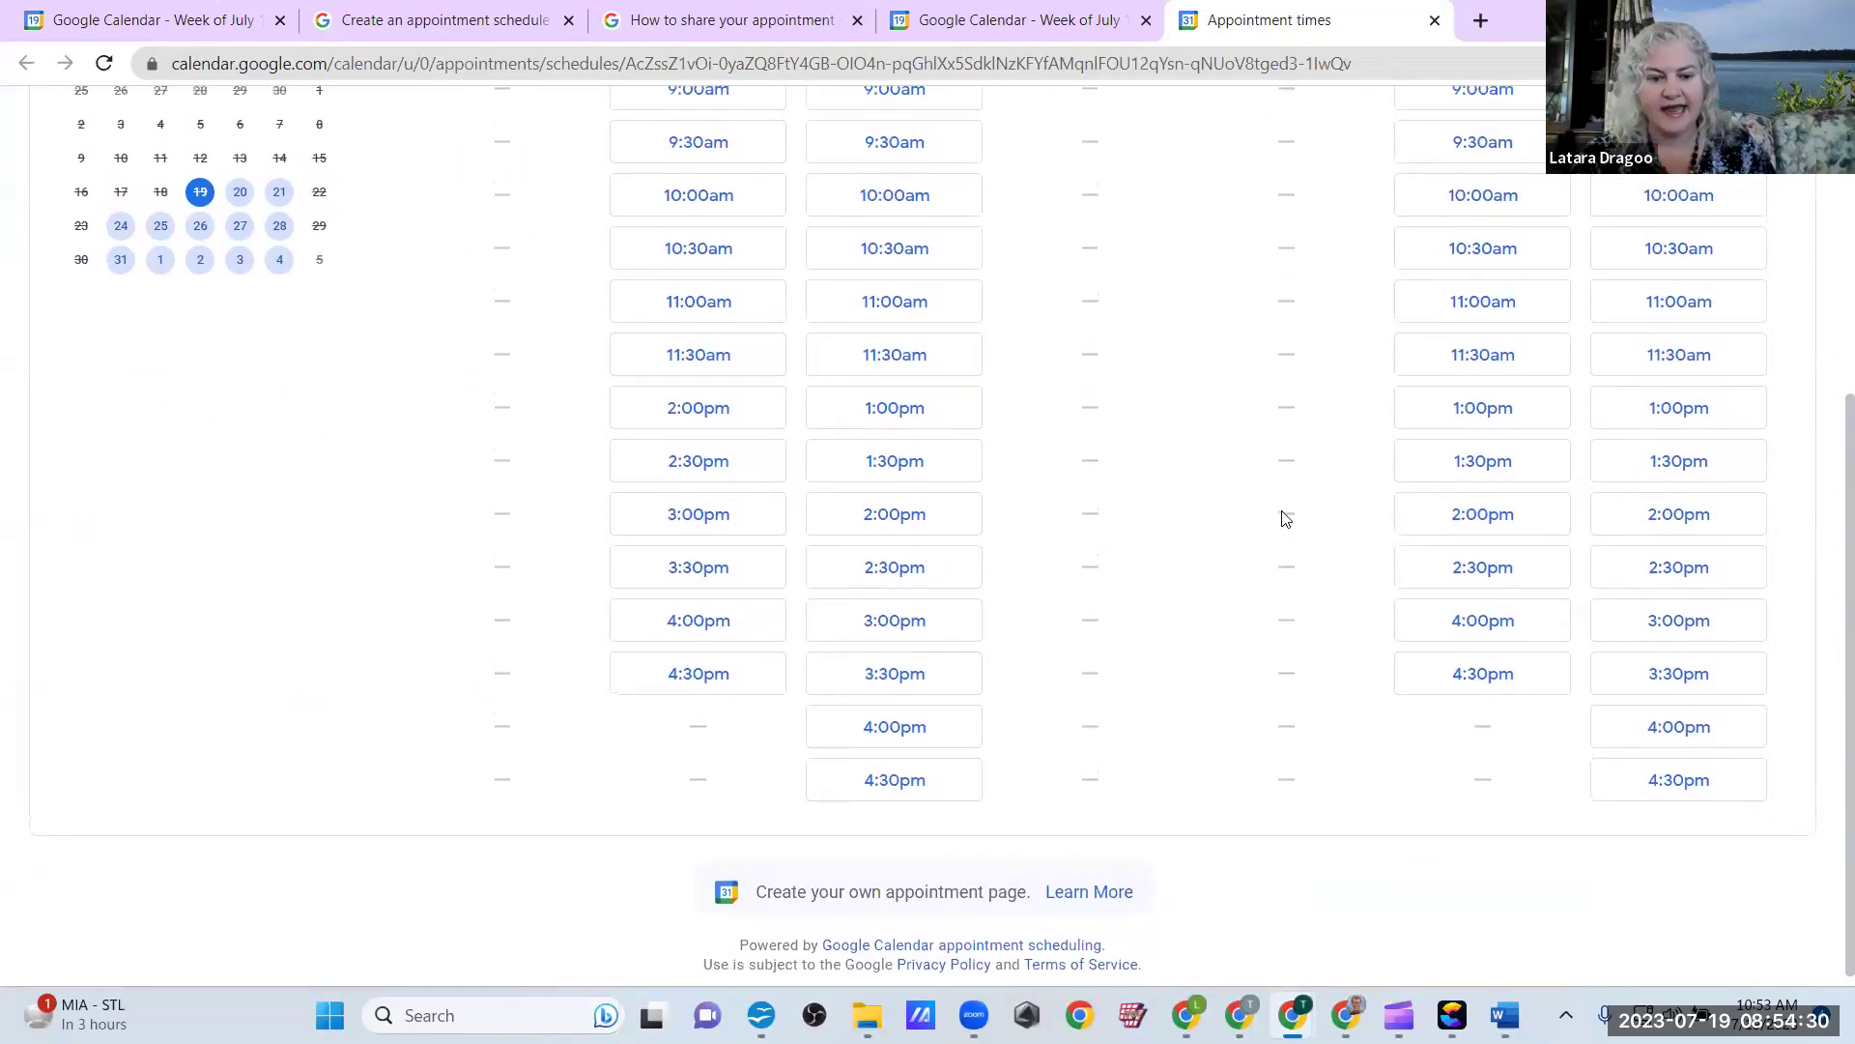
scroll(1286, 519, up, 1)
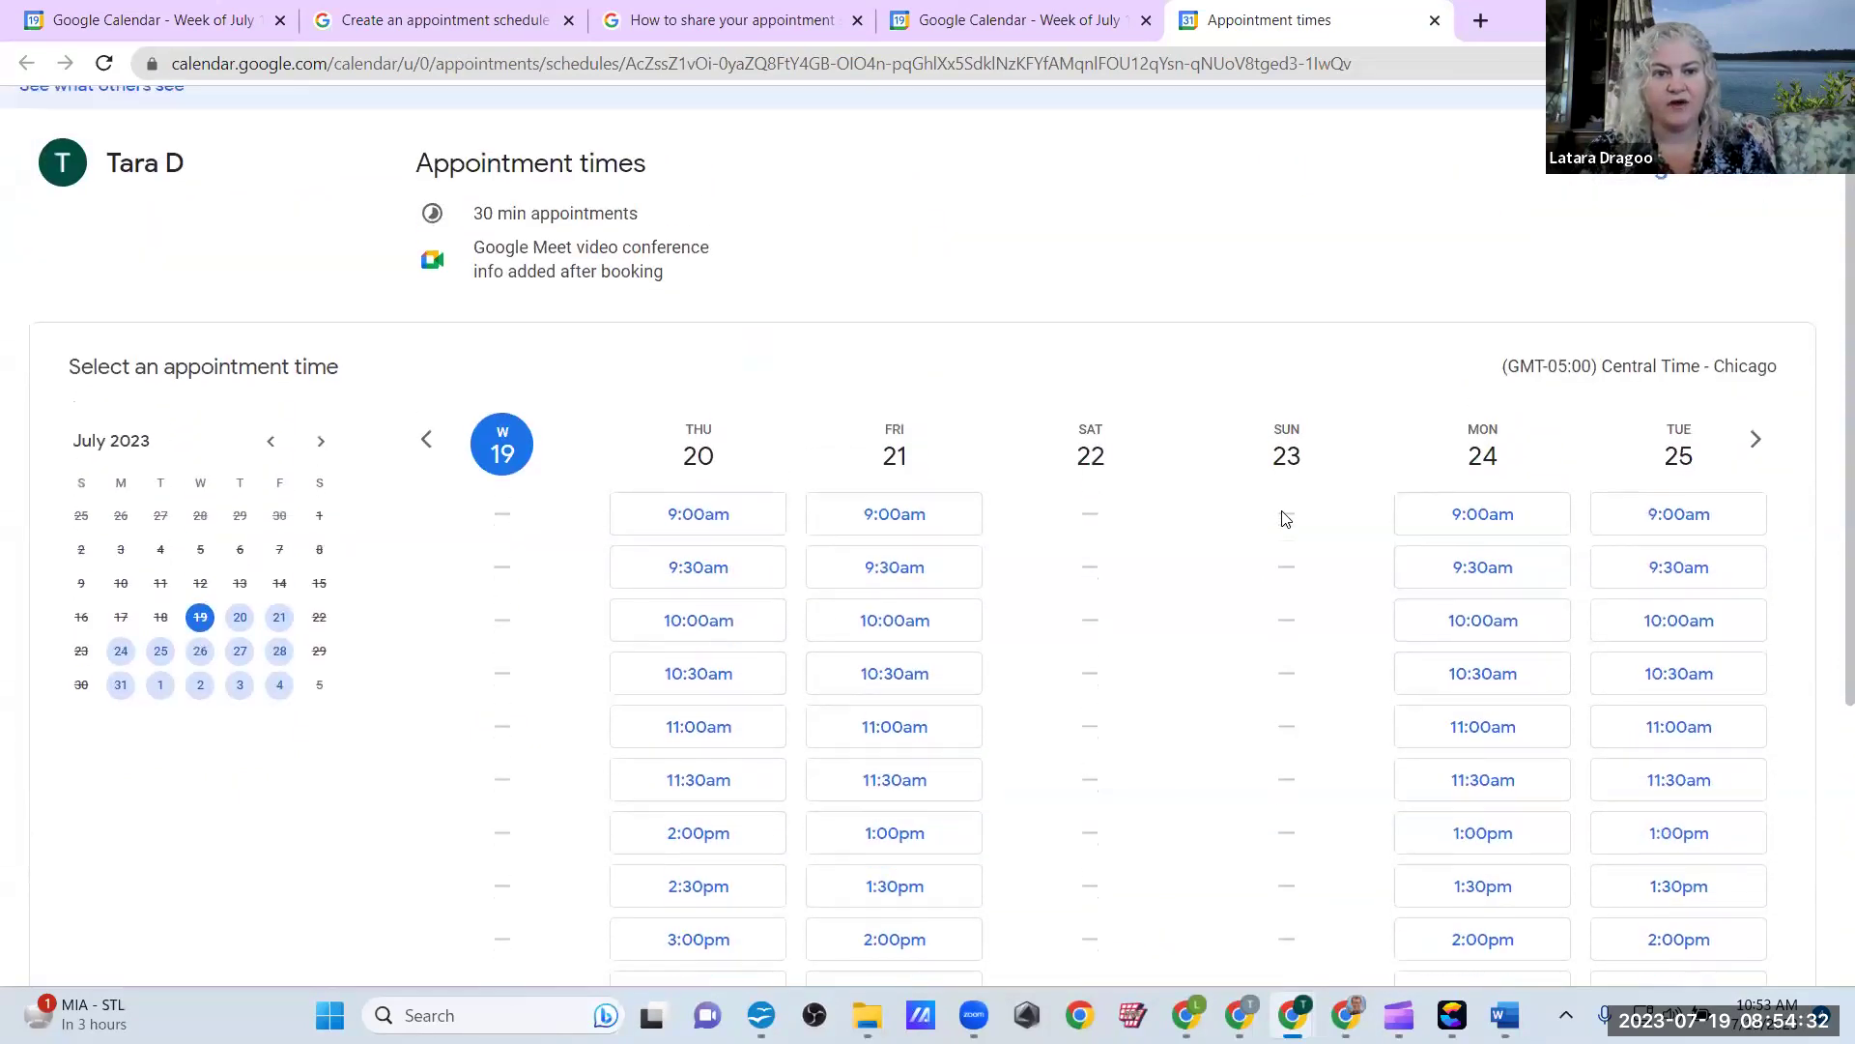
Step: Dismiss the appointment schedules intro in the first Calendar tab, then recheck the booking page
click(116, 11)
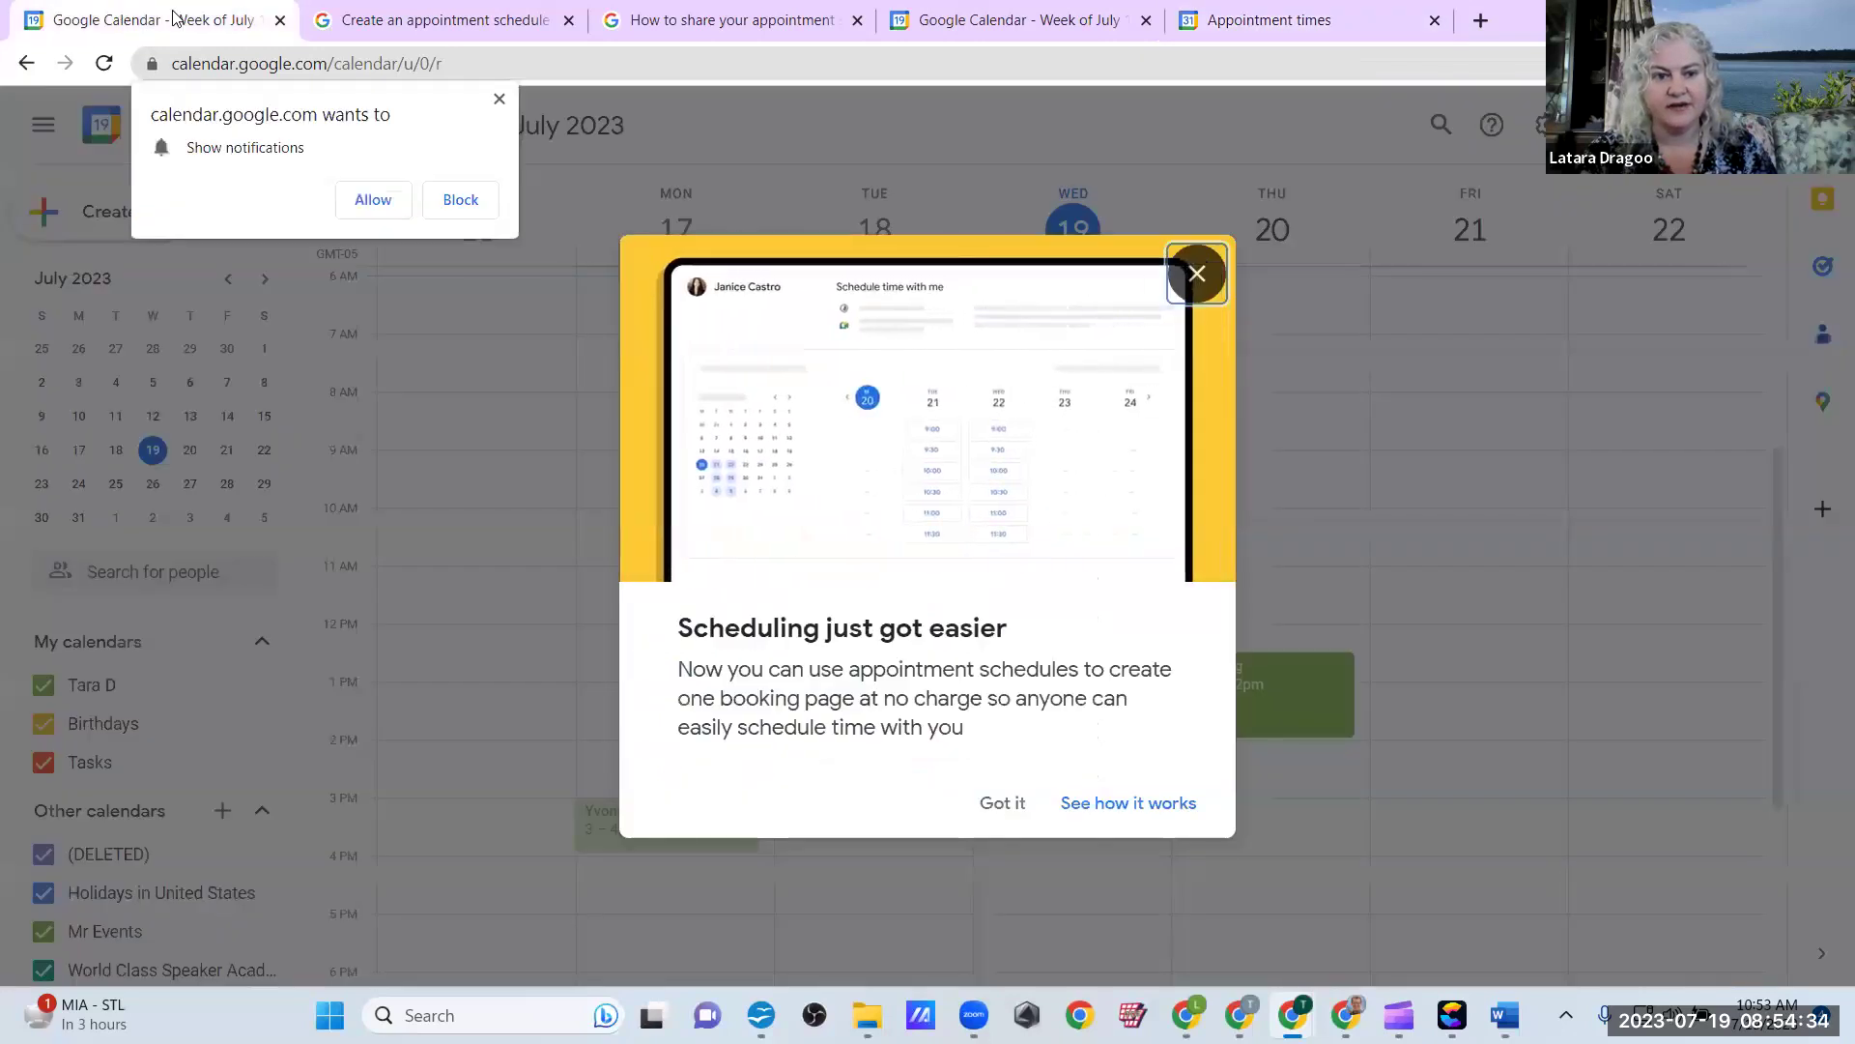
click(1196, 271)
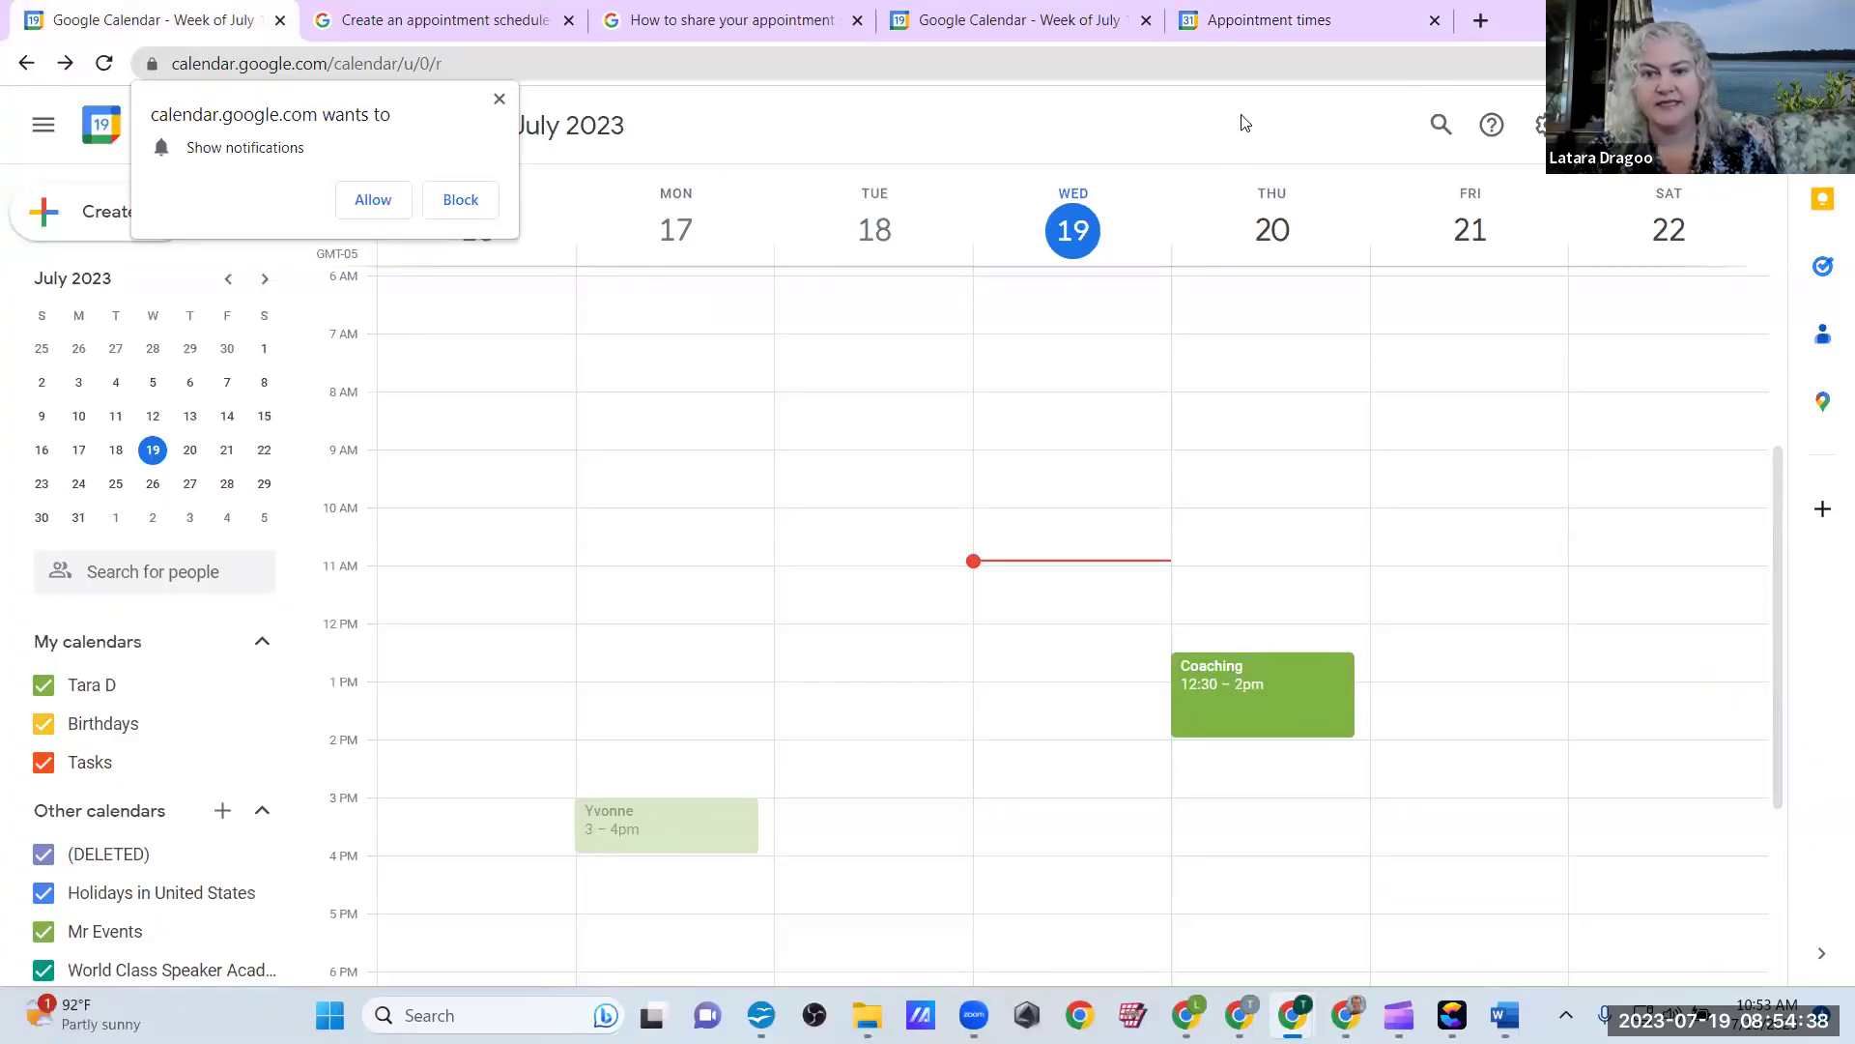
key(ctrl+5)
scroll(1163, 646, down, 4)
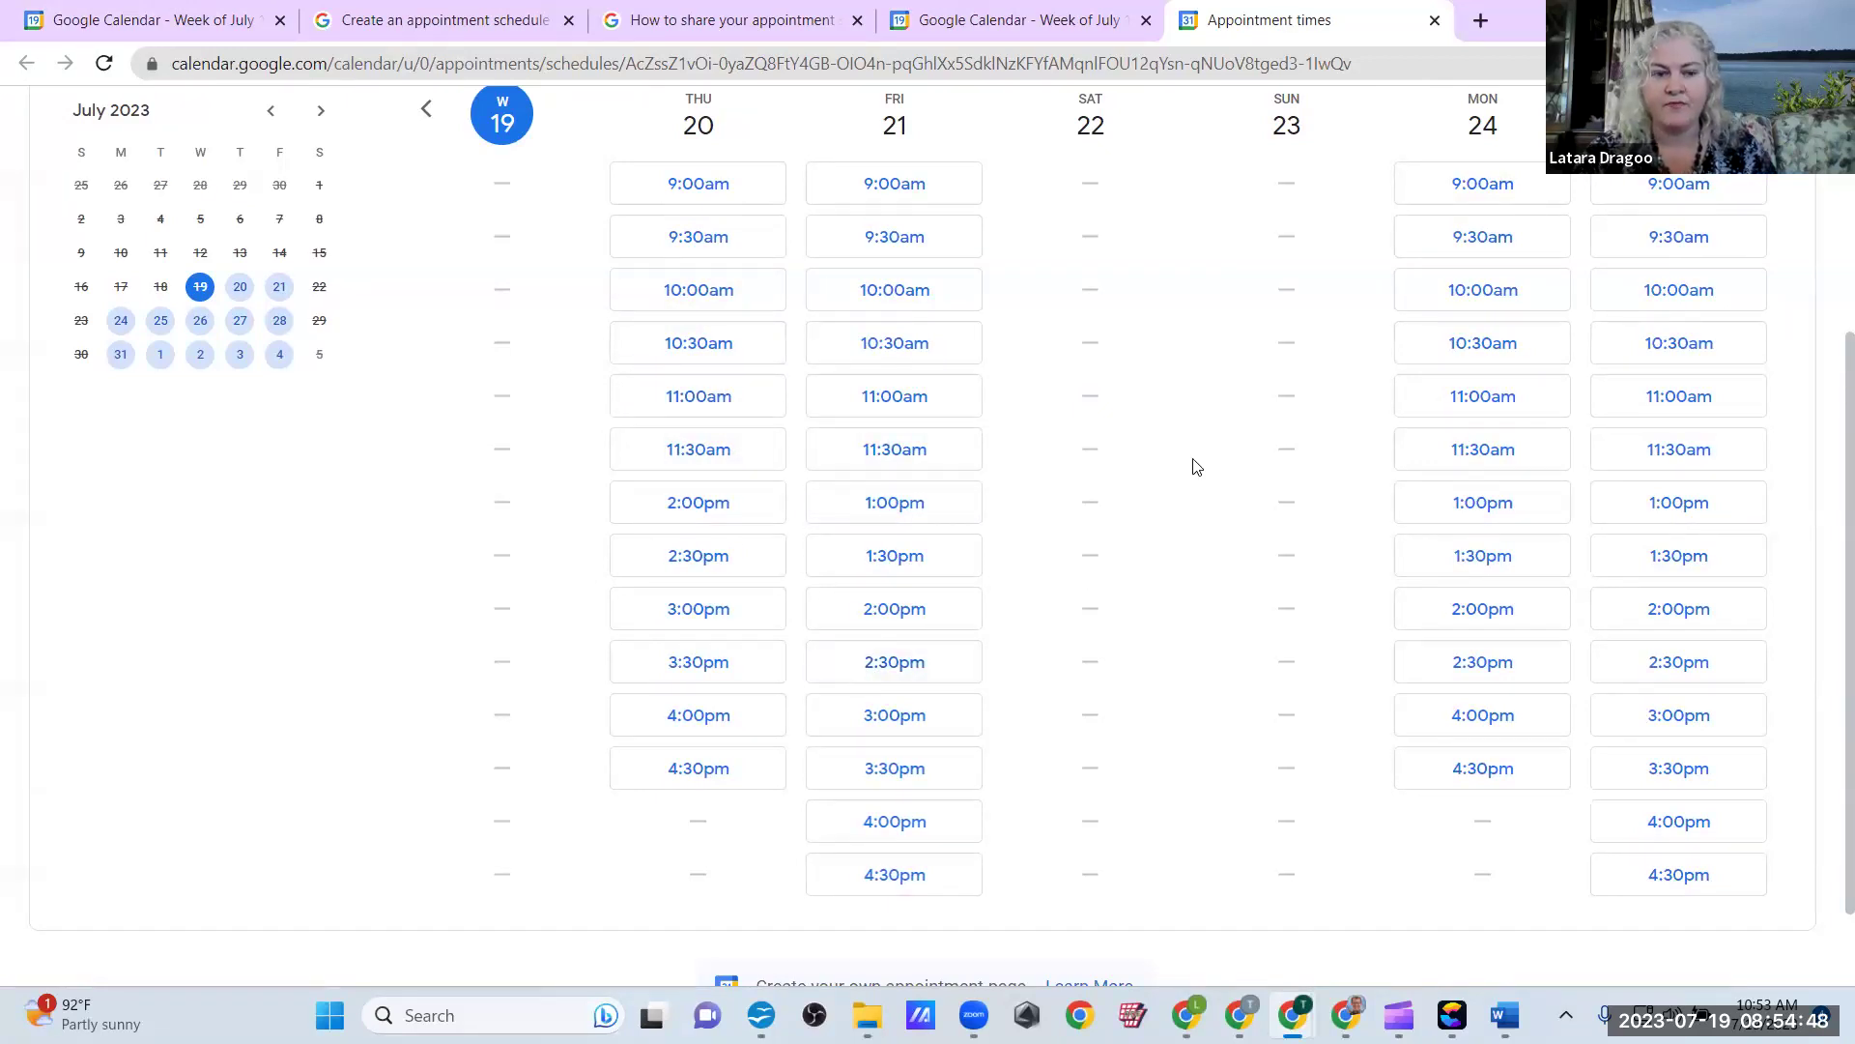
scroll(1196, 467, up, 3)
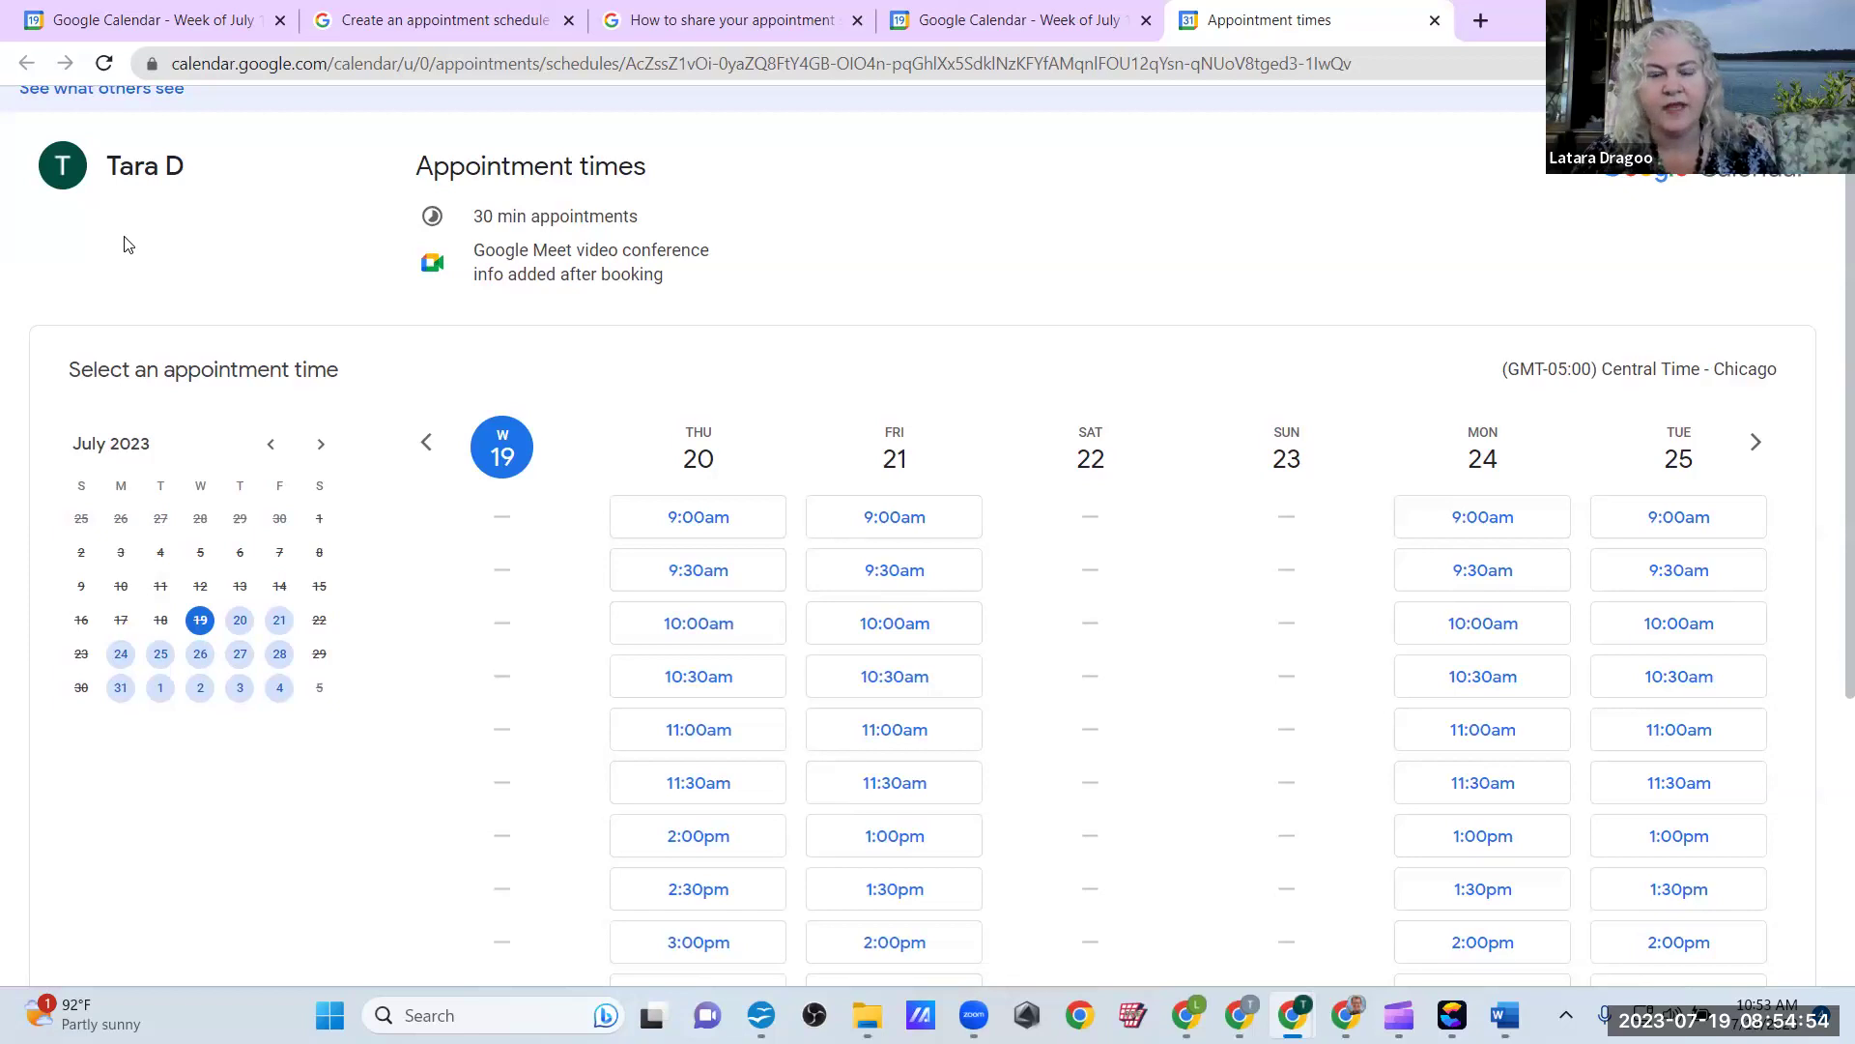
Step: Back in the first Calendar tab, dismiss the notifications request and open the Create menu
click(37, 18)
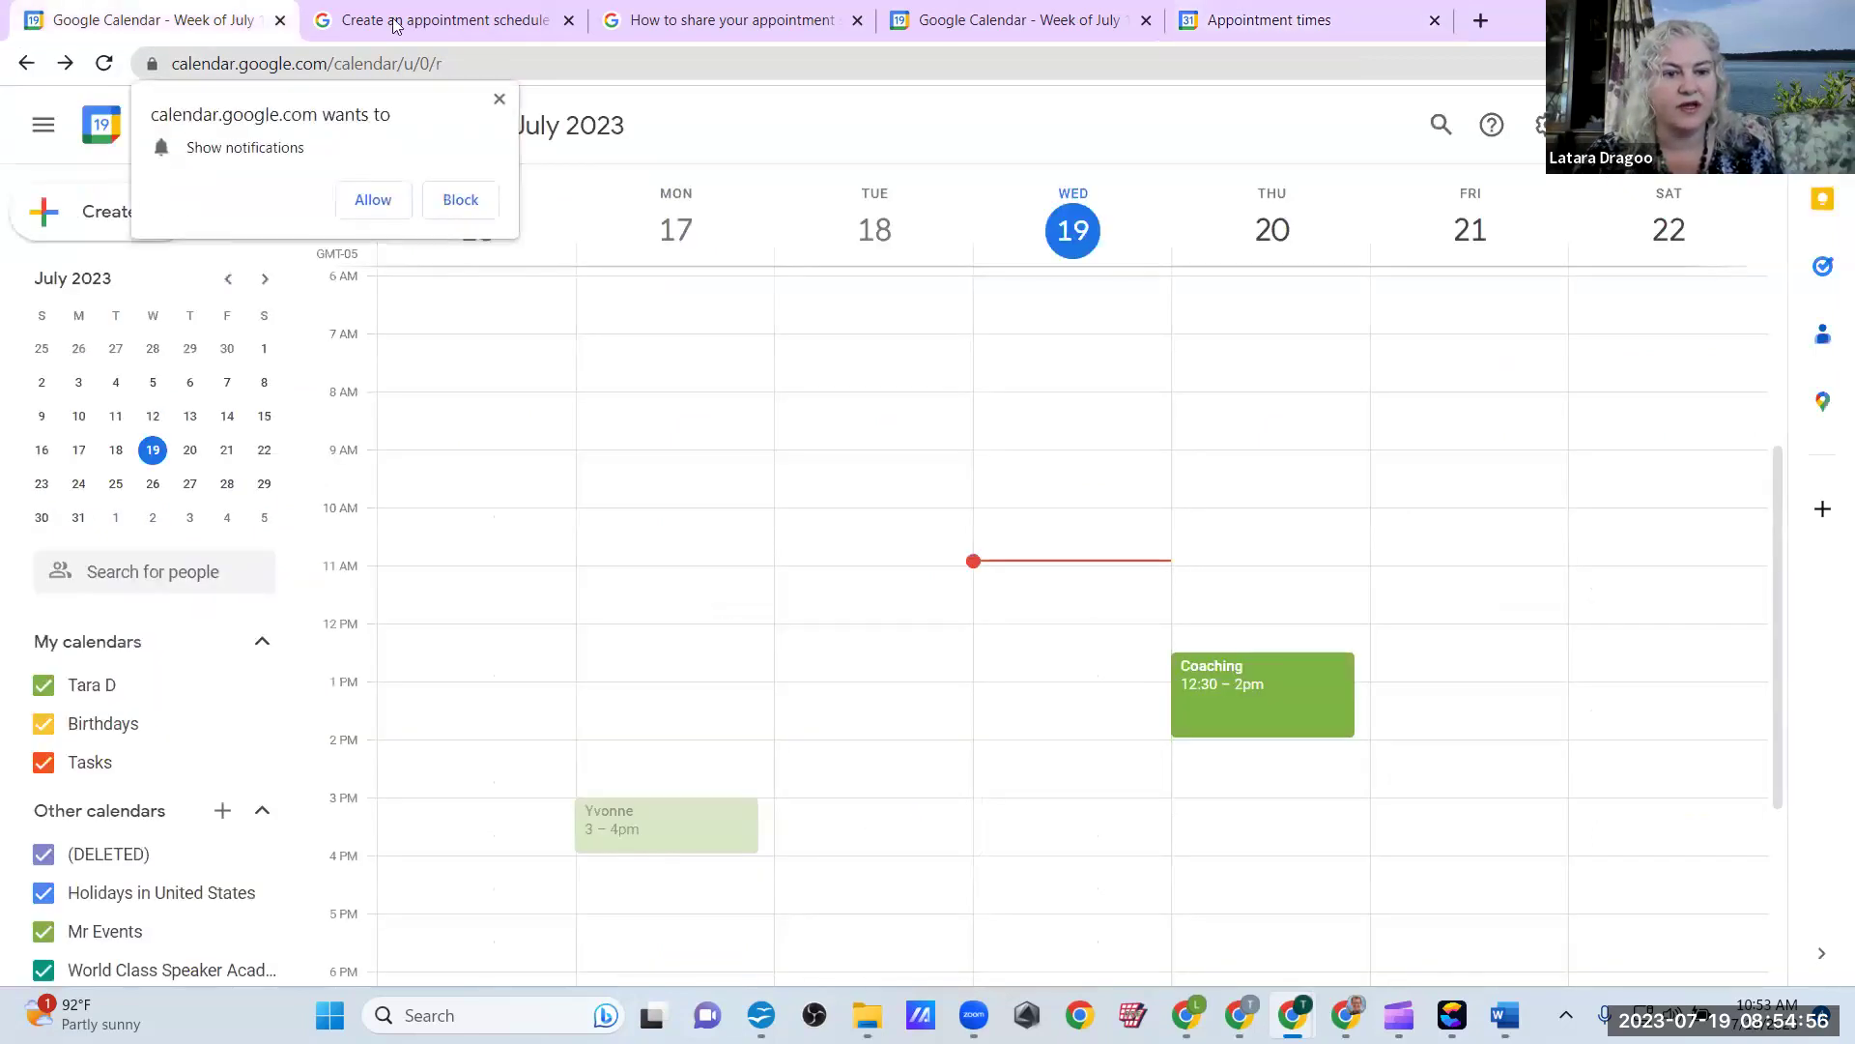
click(499, 98)
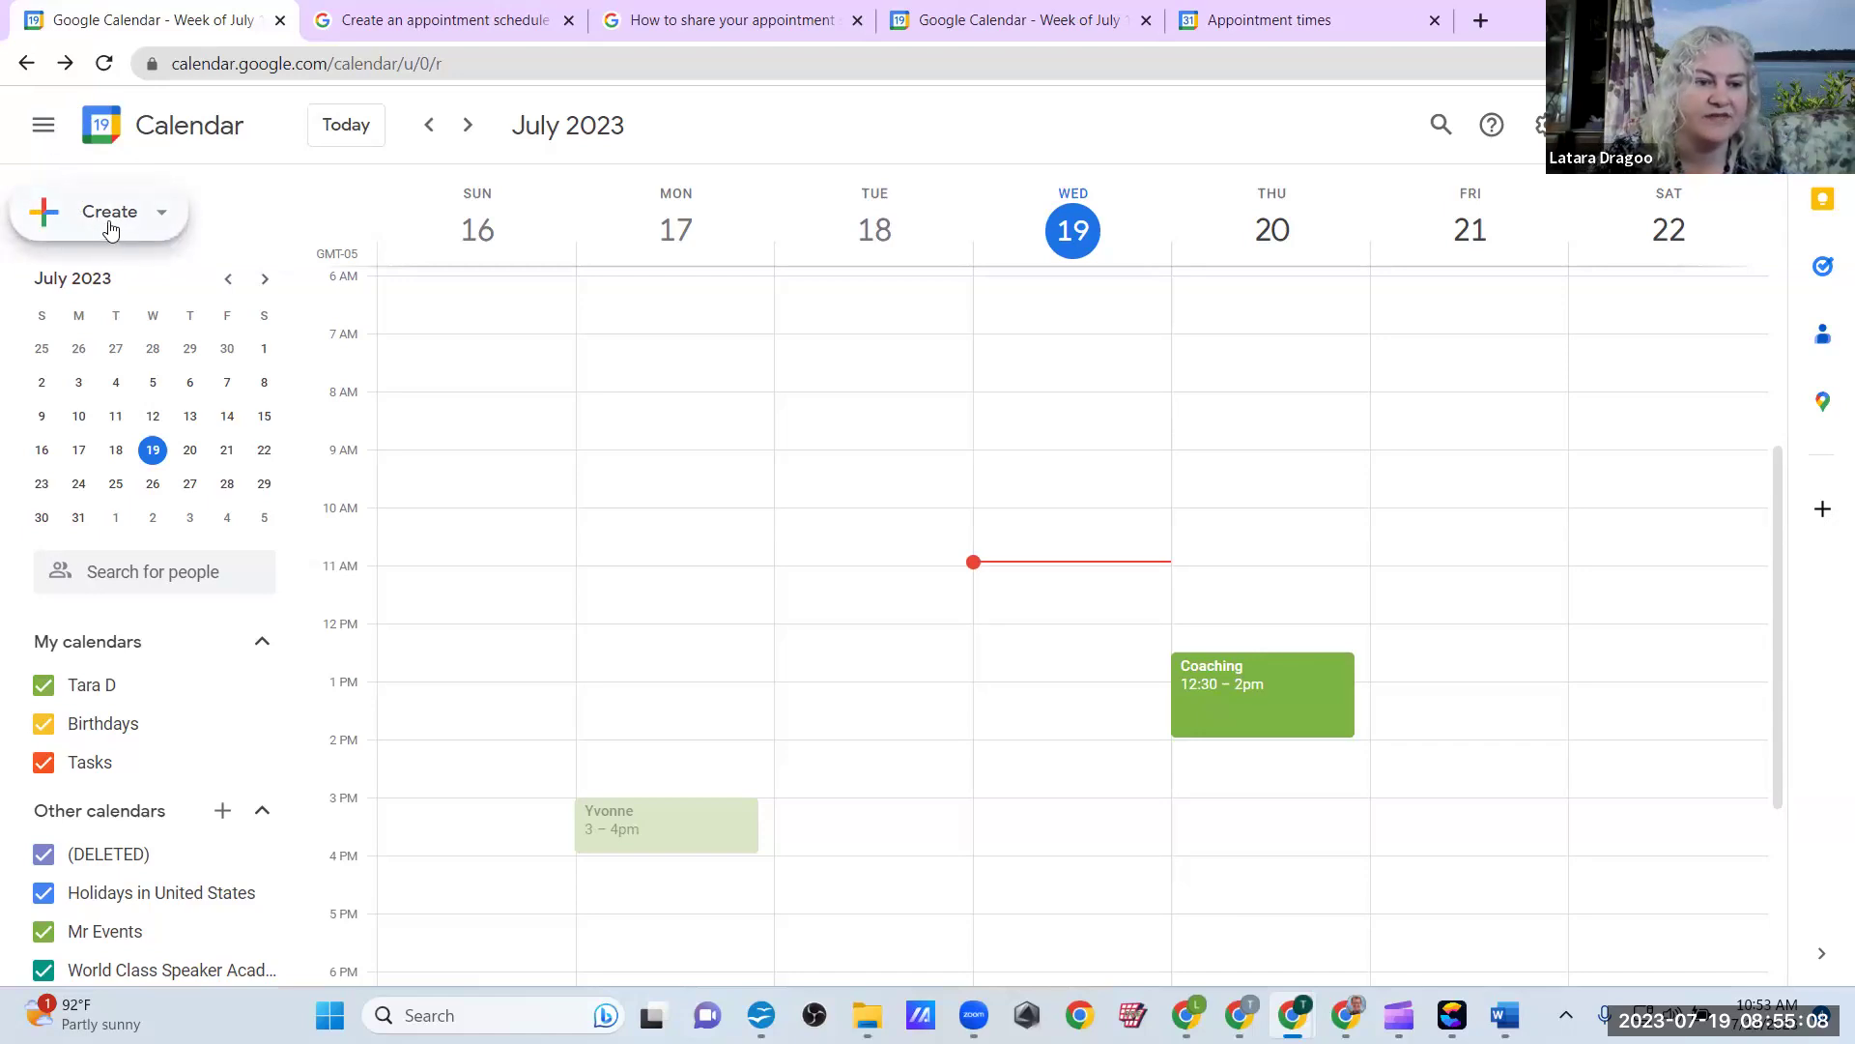
click(135, 224)
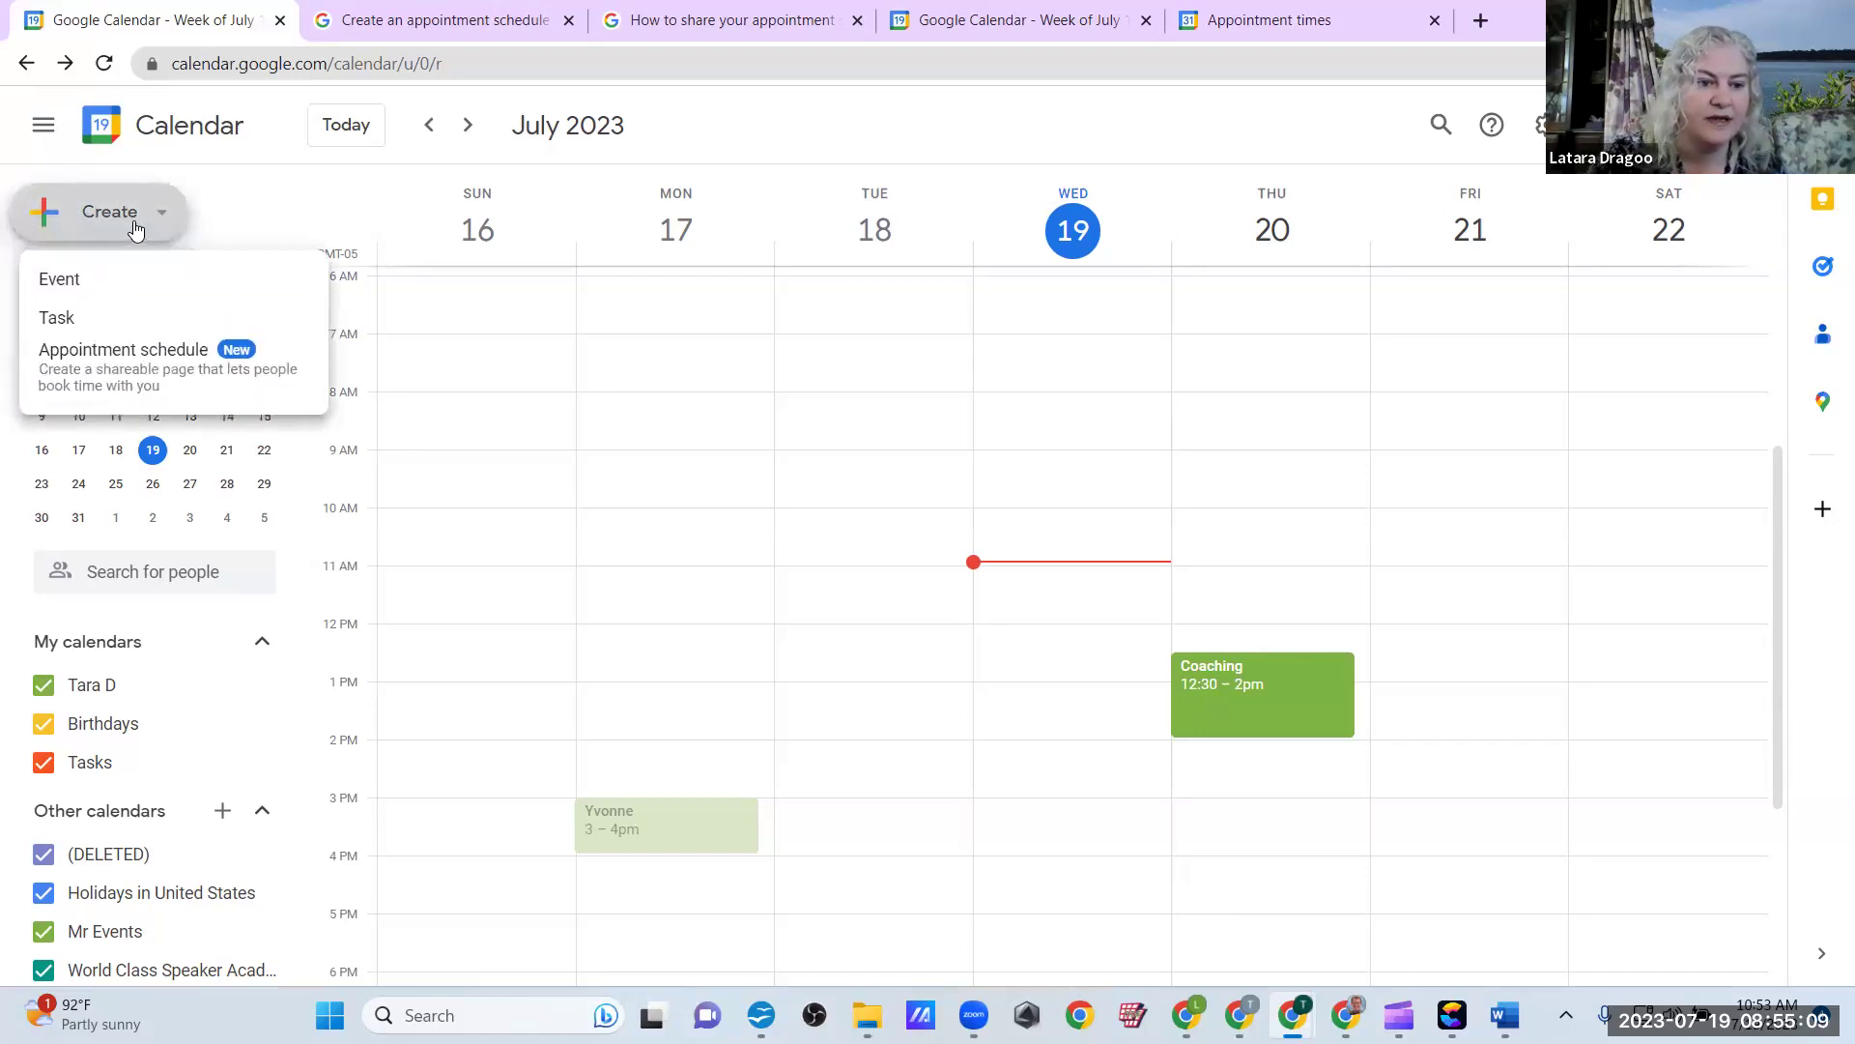
Step: Start a new appointment schedule and set its appointment duration to 30 minutes
click(136, 360)
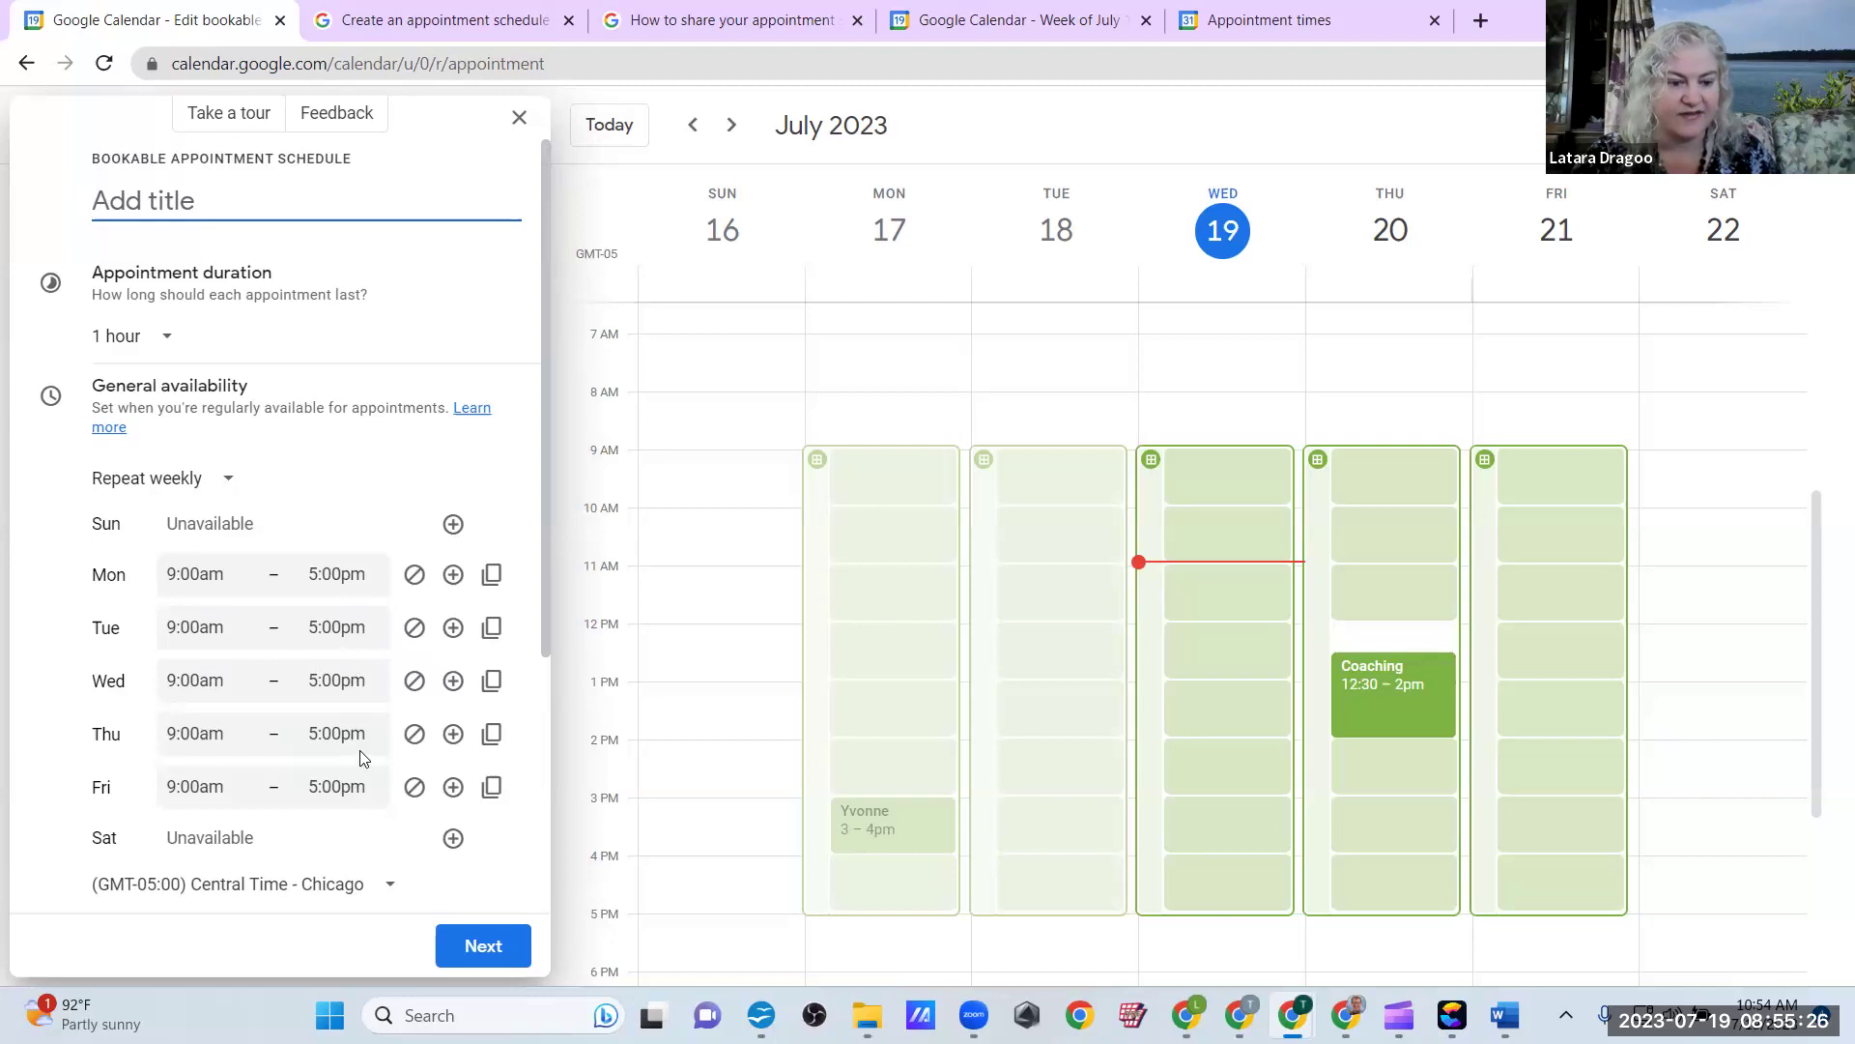
scroll(365, 759, down, 3)
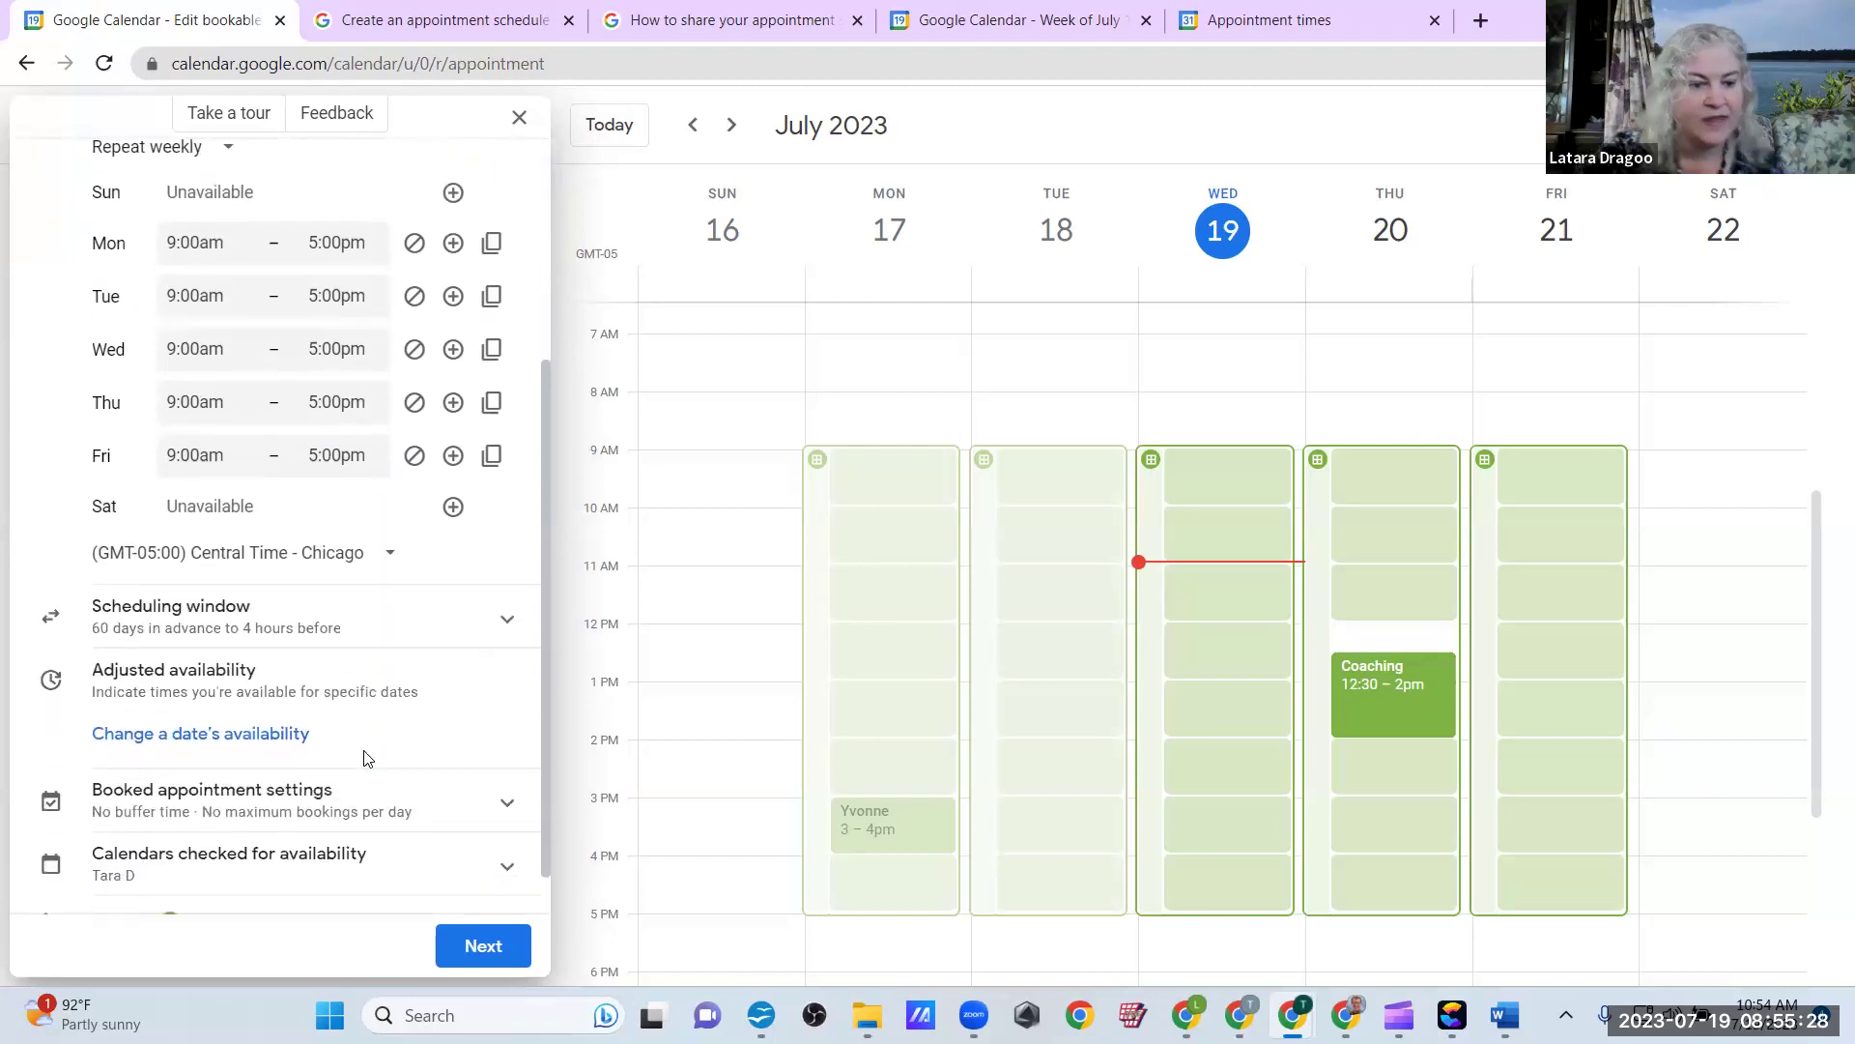
scroll(366, 758, up, 4)
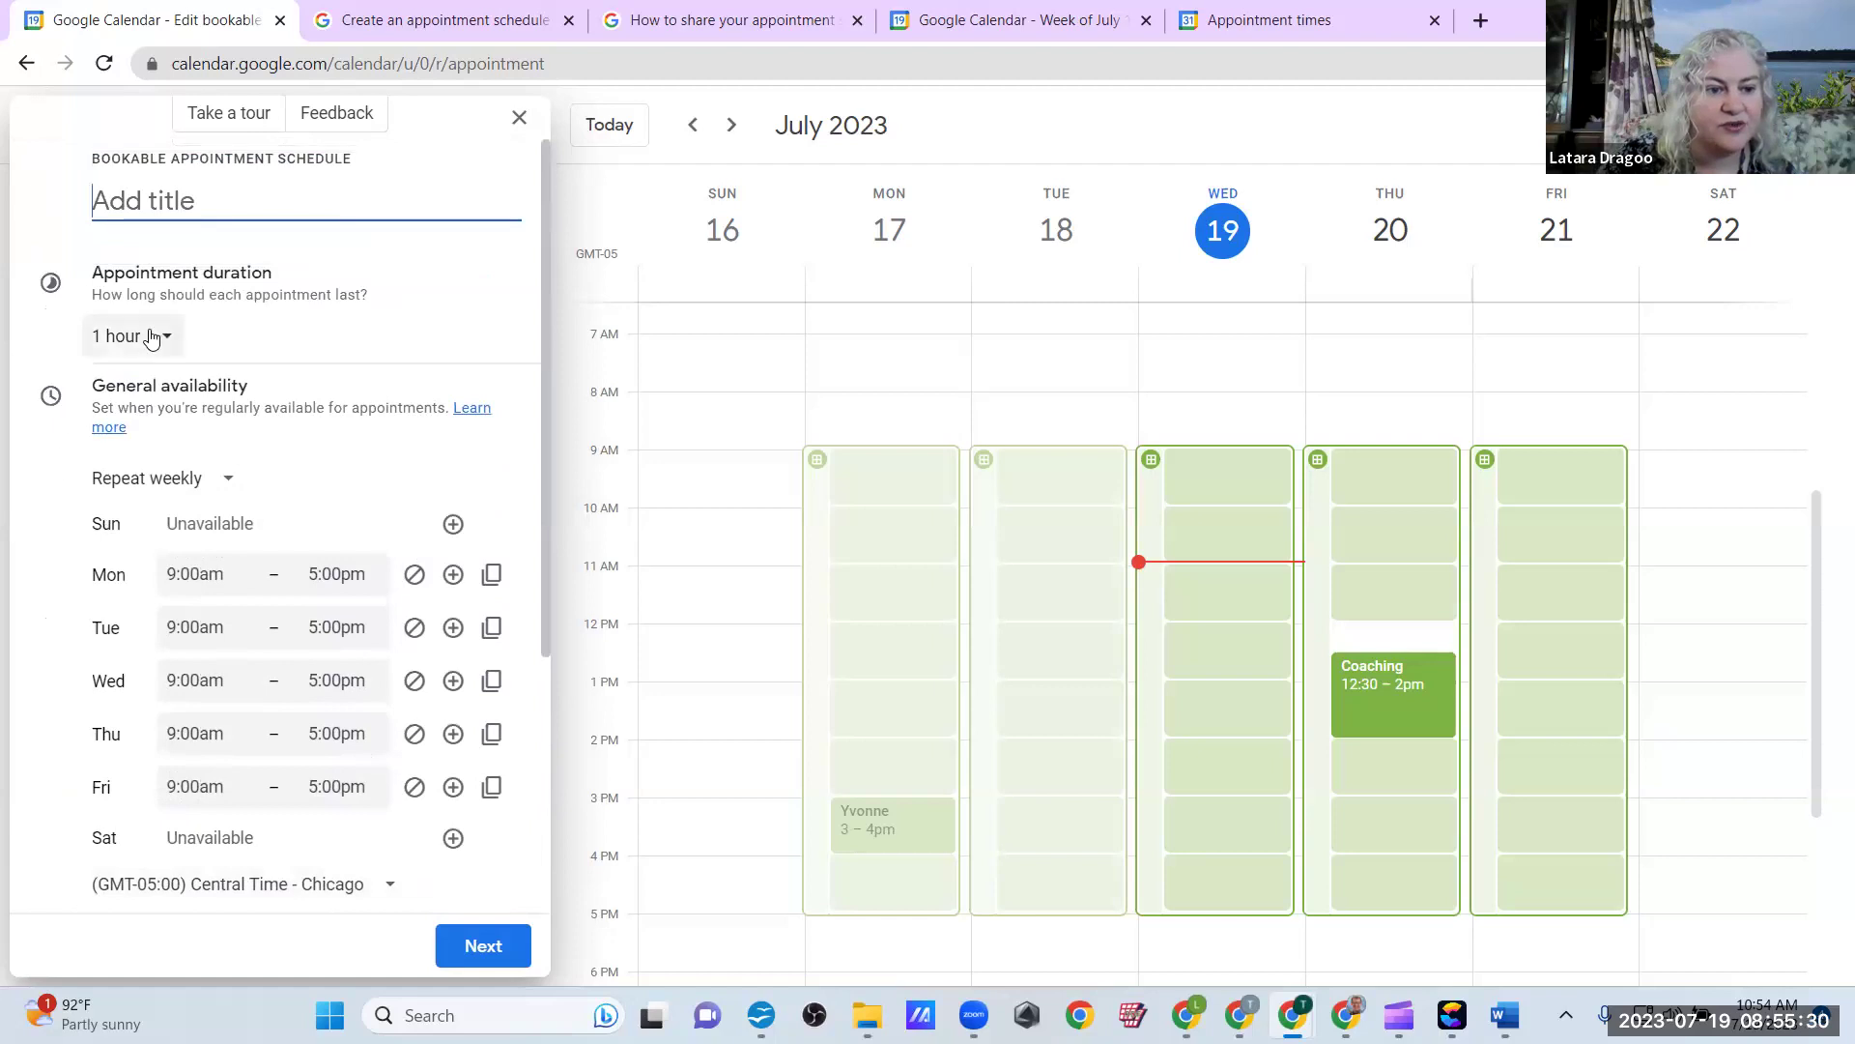
click(145, 336)
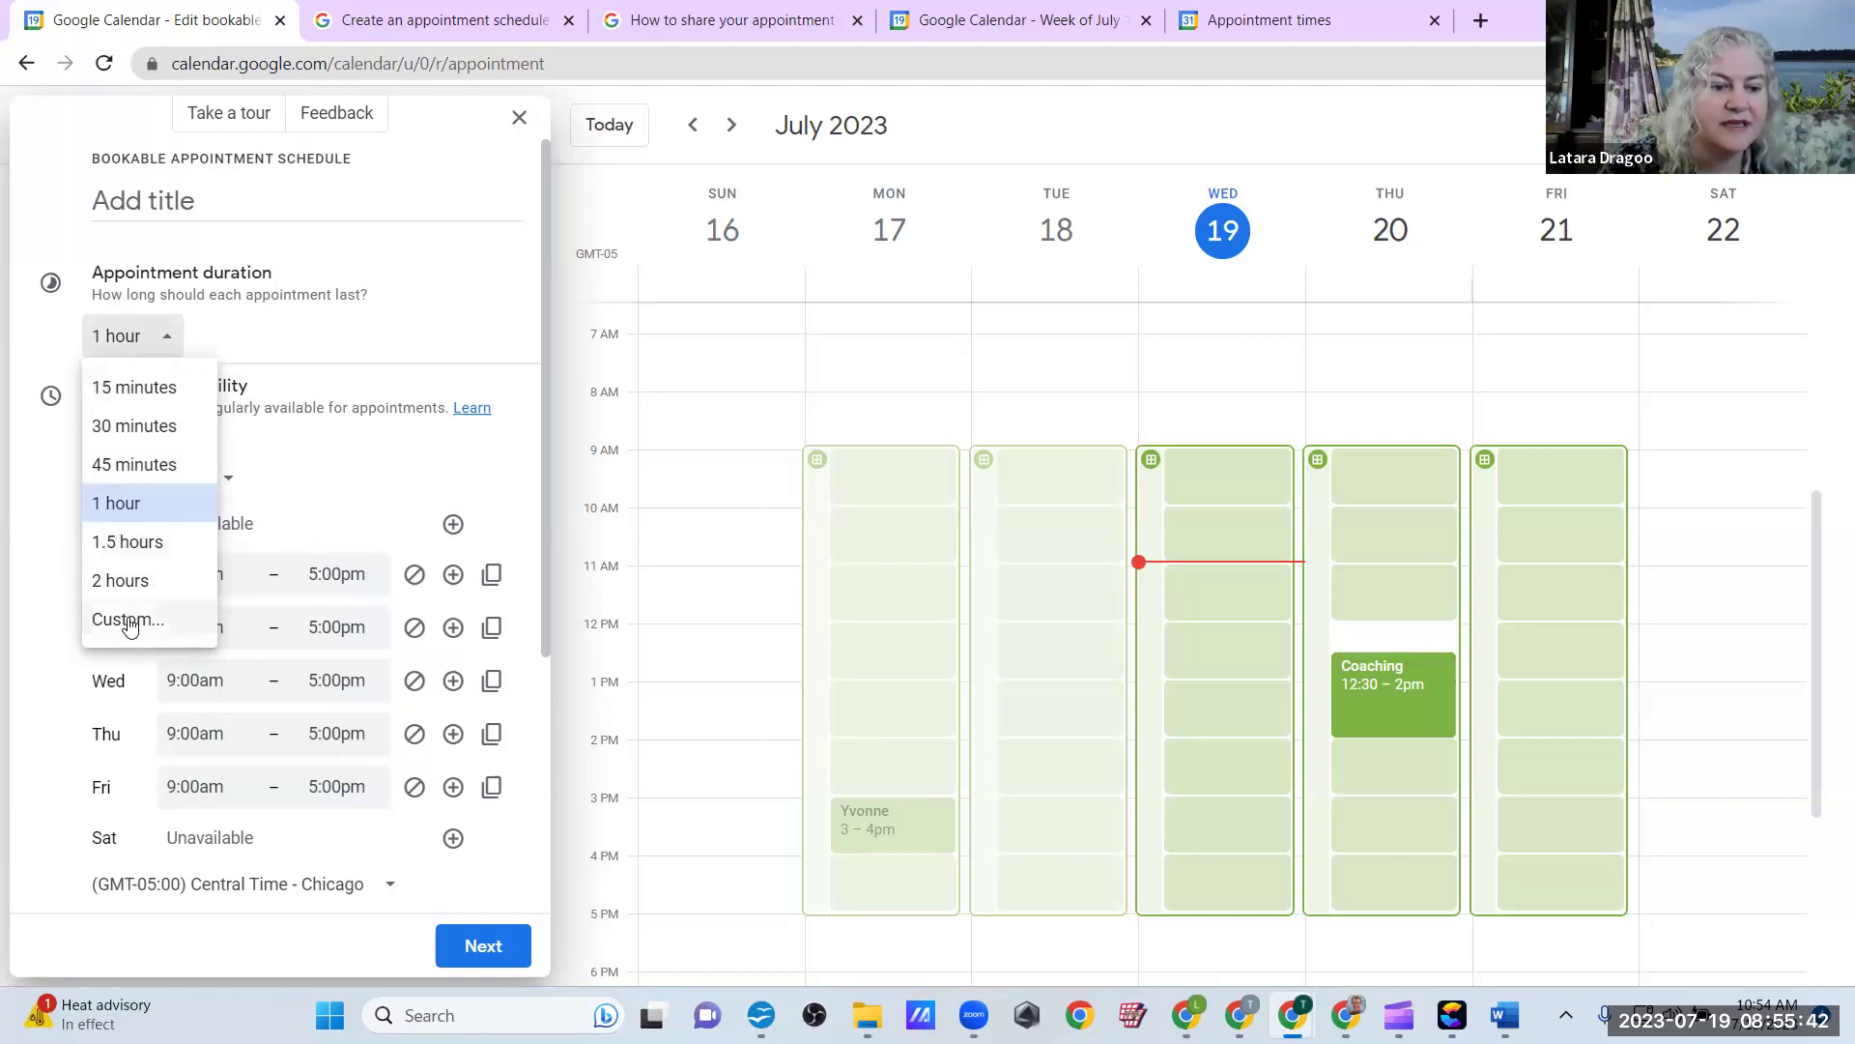
click(124, 423)
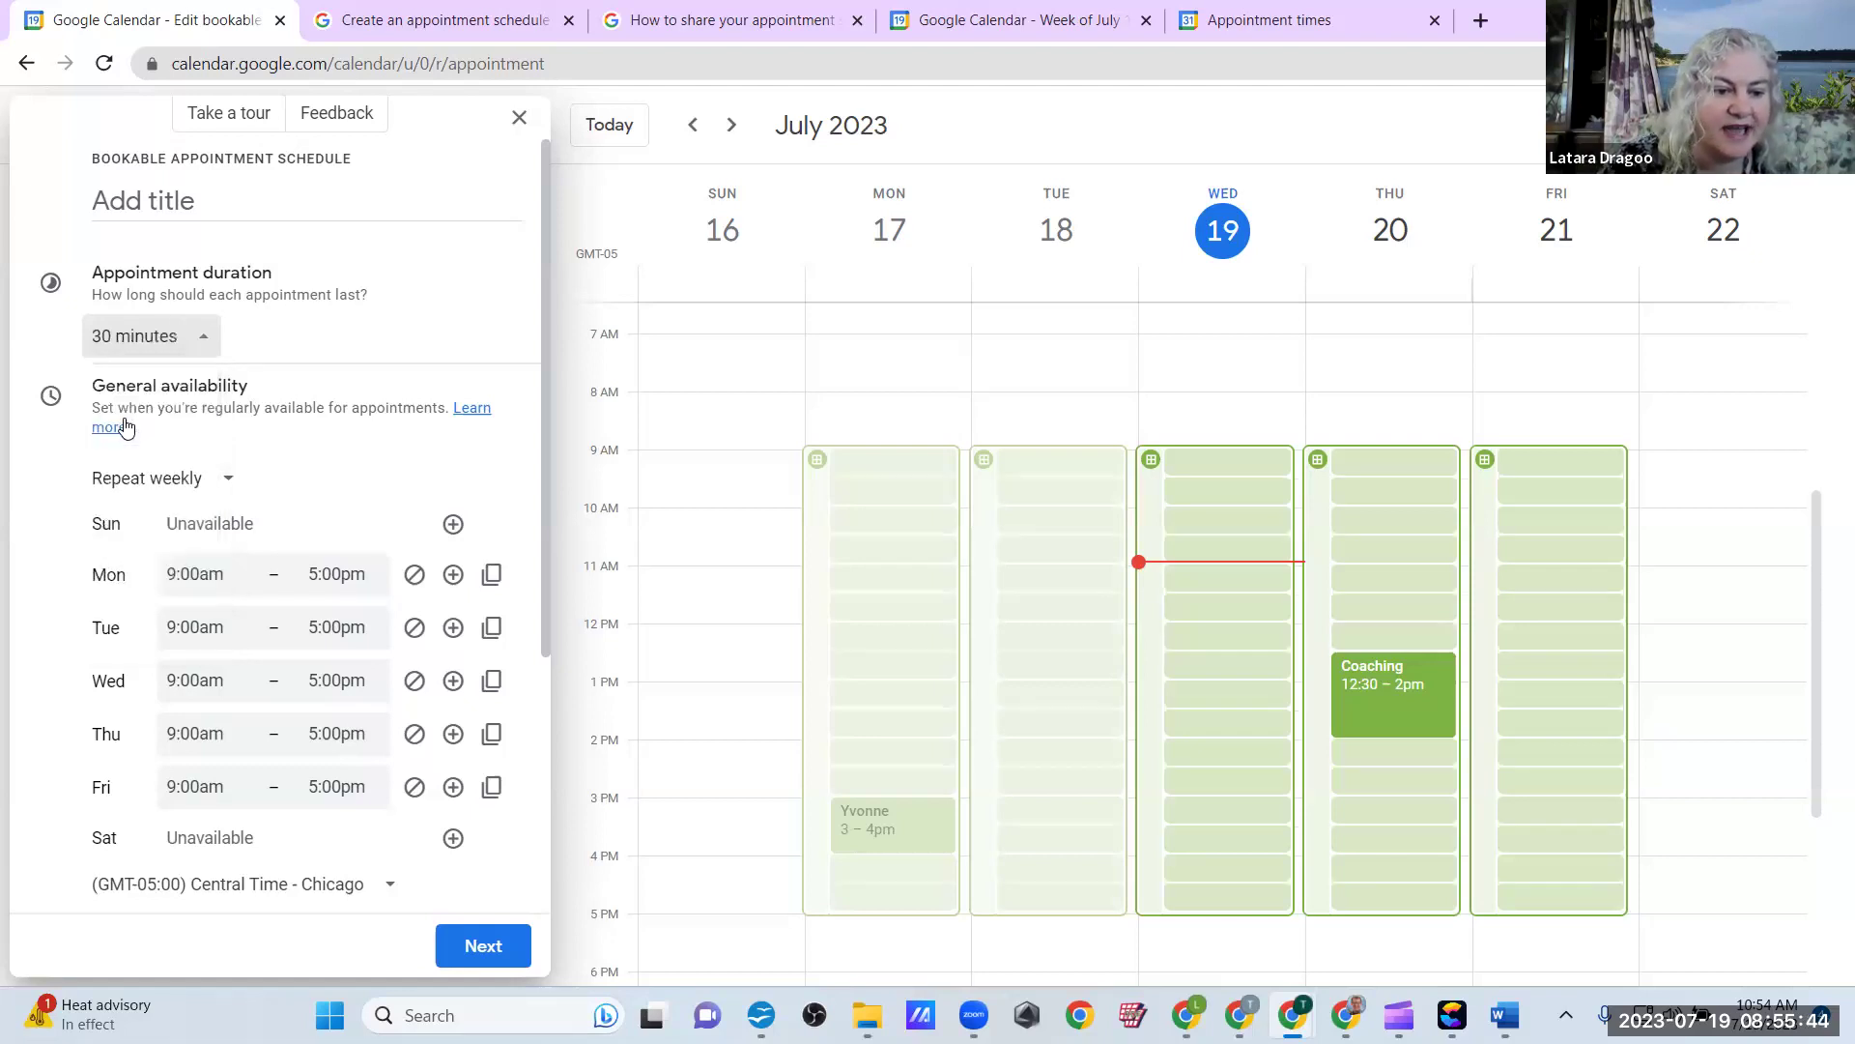
Step: In Scheduling window, raise the minimum booking notice from 4 to 24 hours
scroll(340, 377, down, 4)
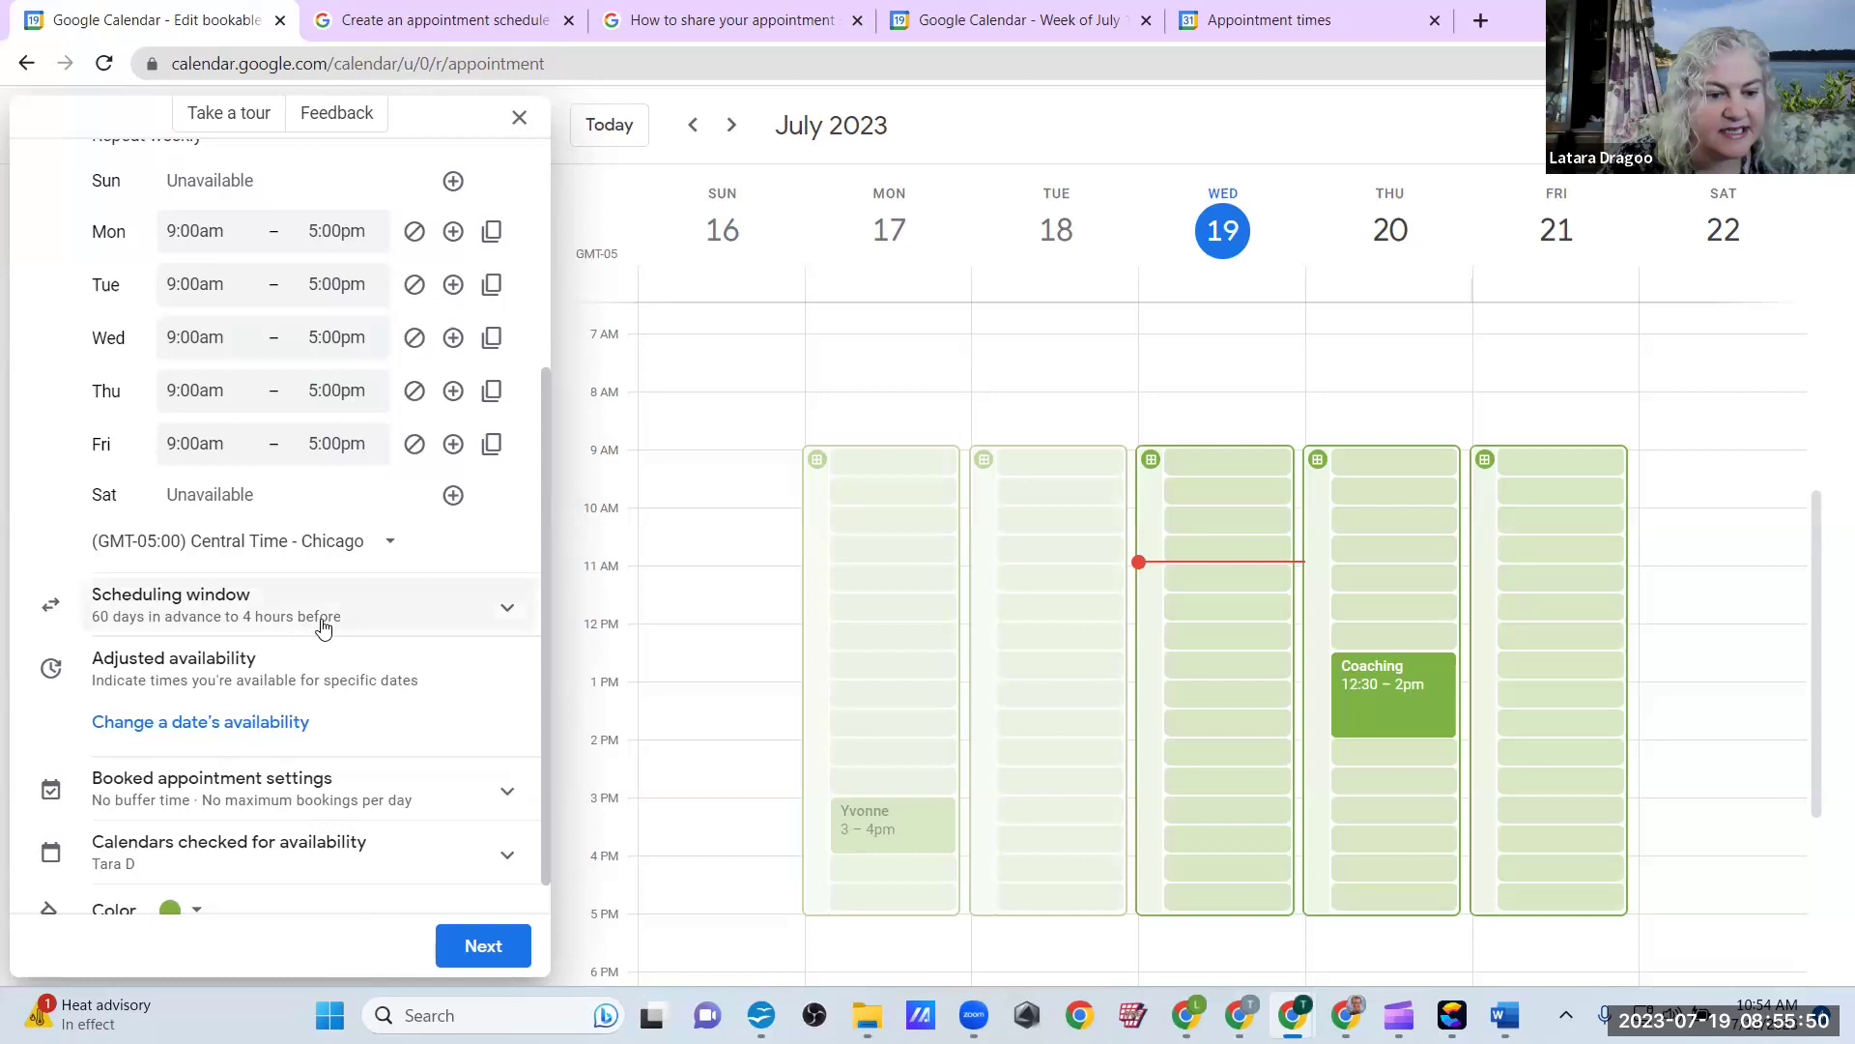
click(422, 632)
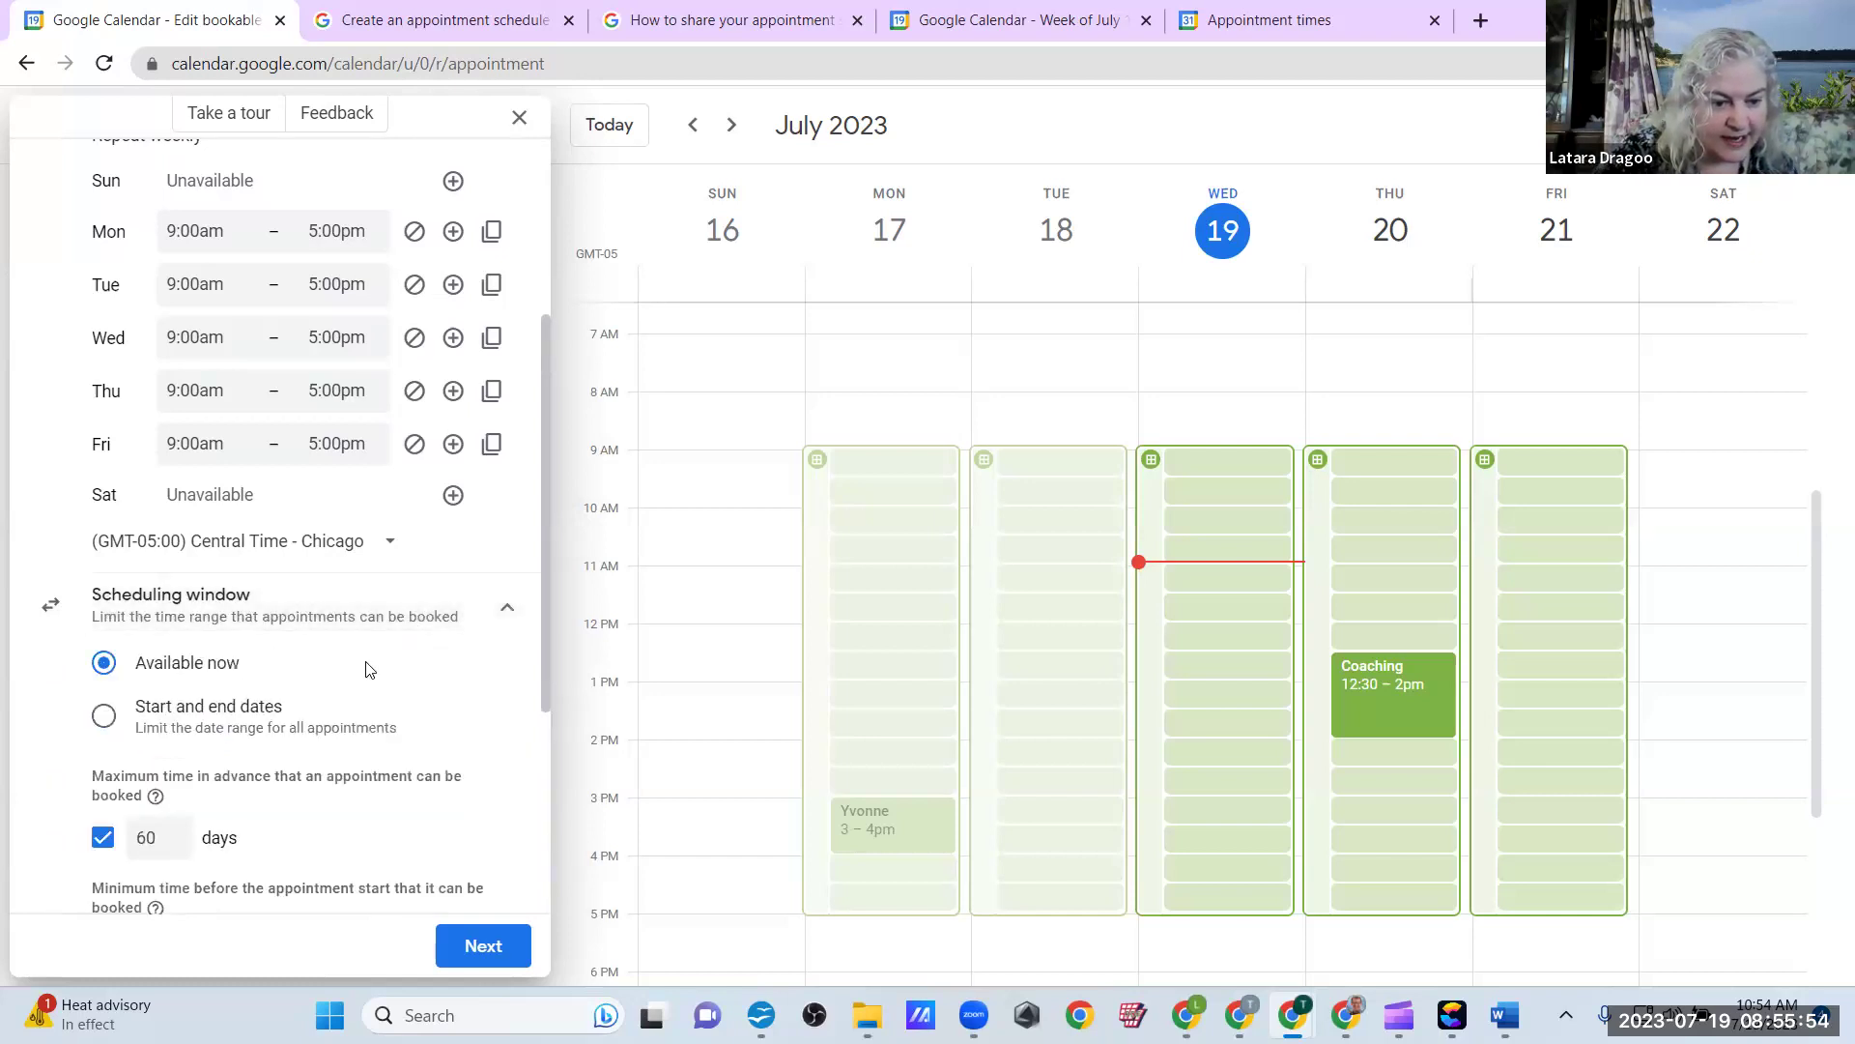
scroll(368, 669, down, 1)
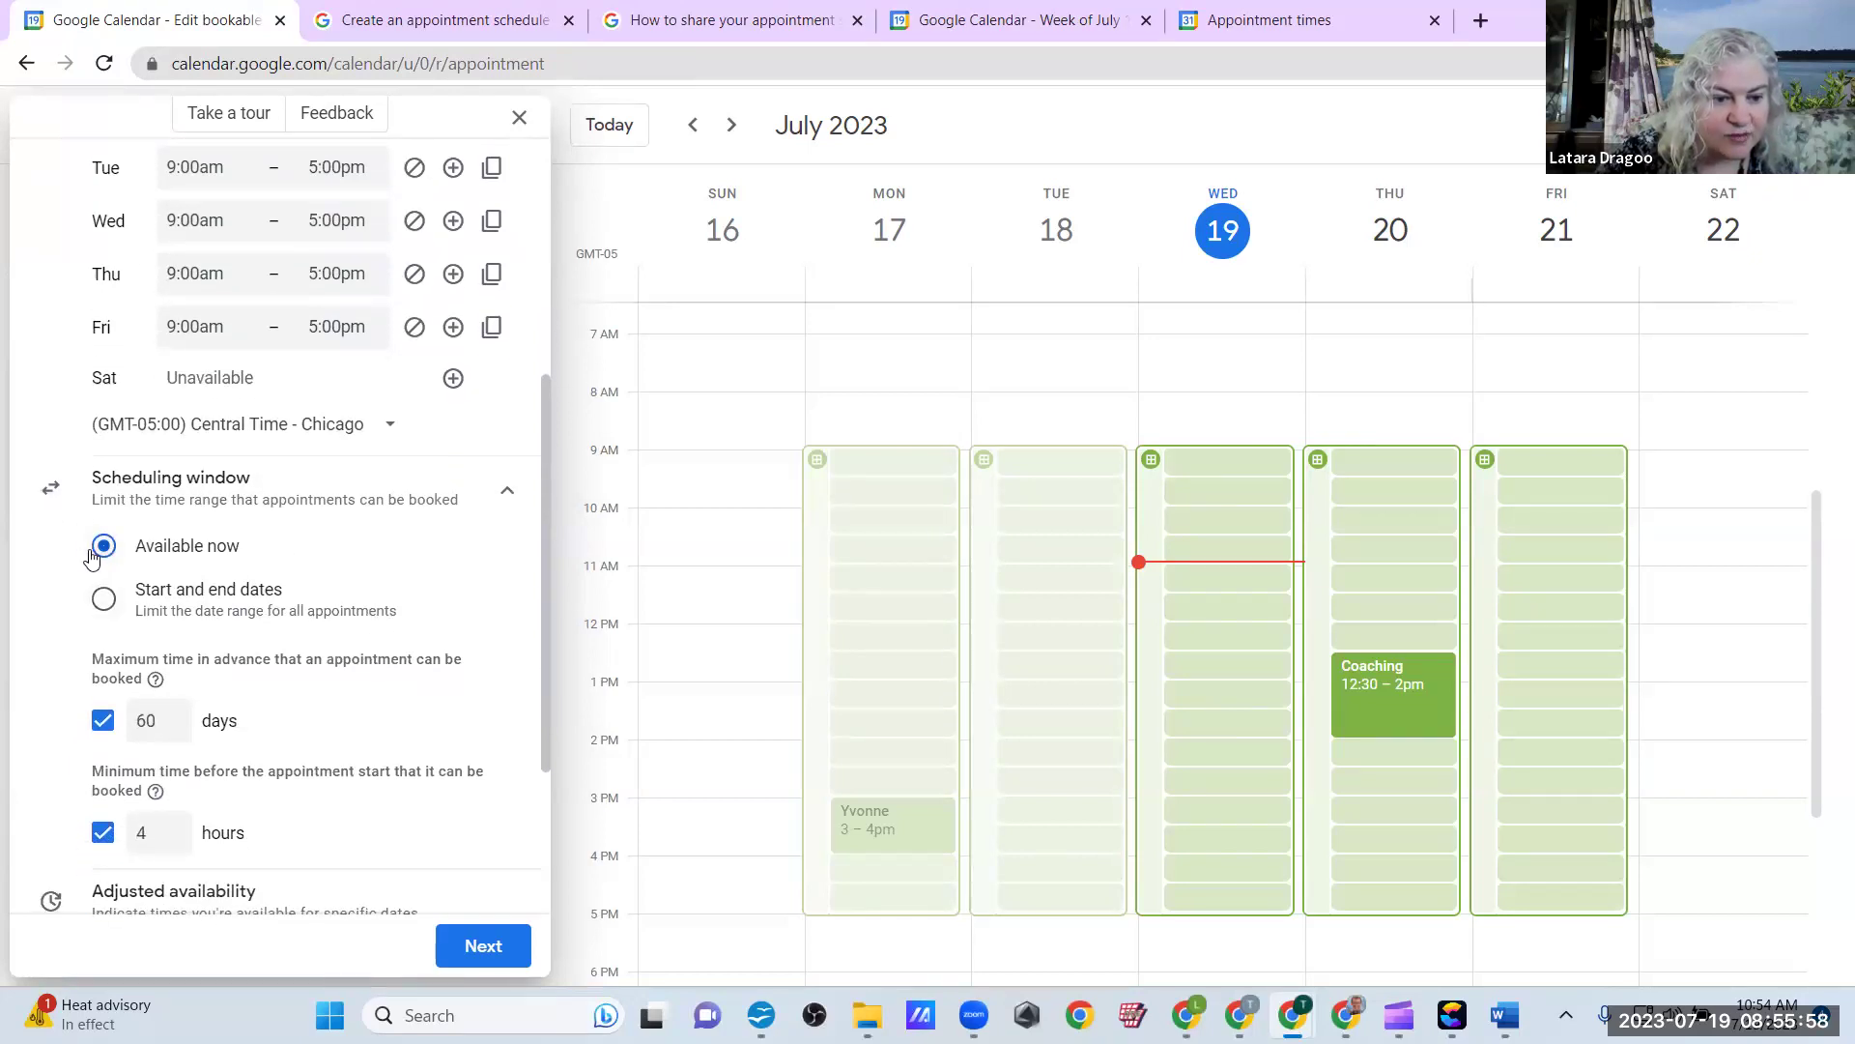
scroll(415, 705, down, 2)
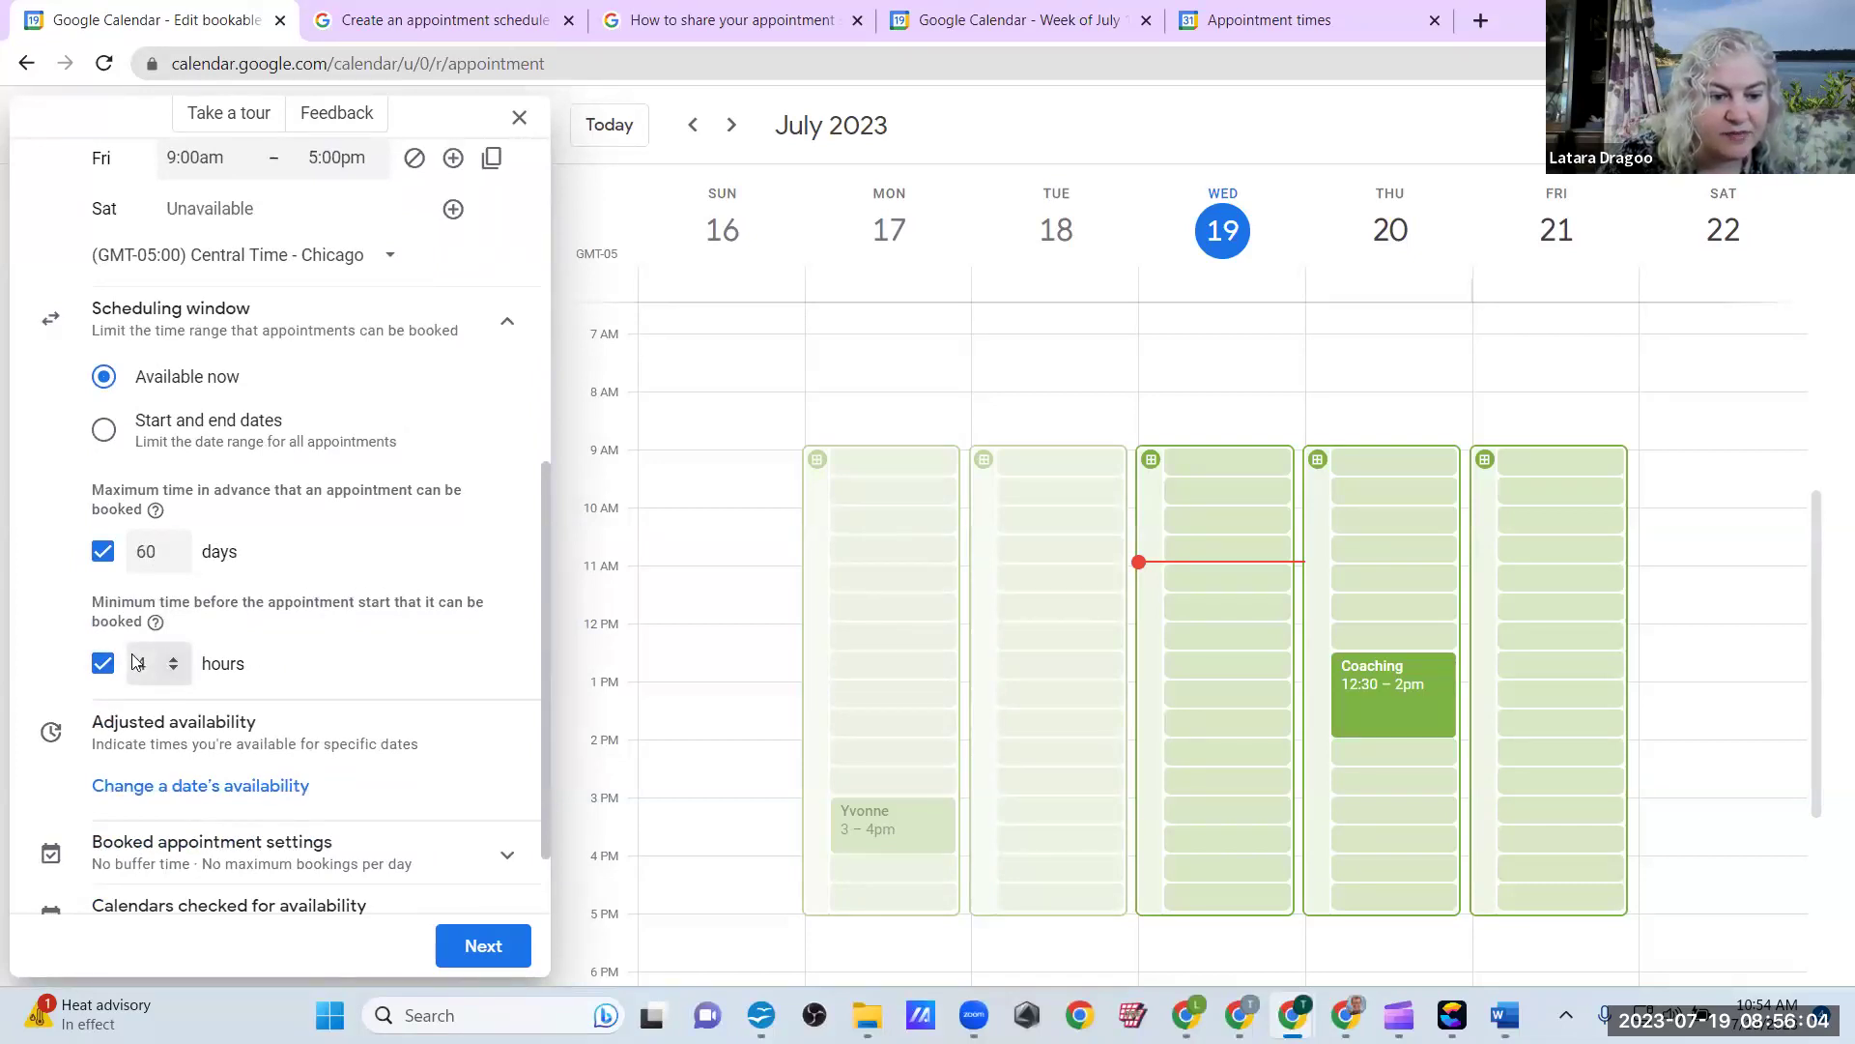
click(174, 658)
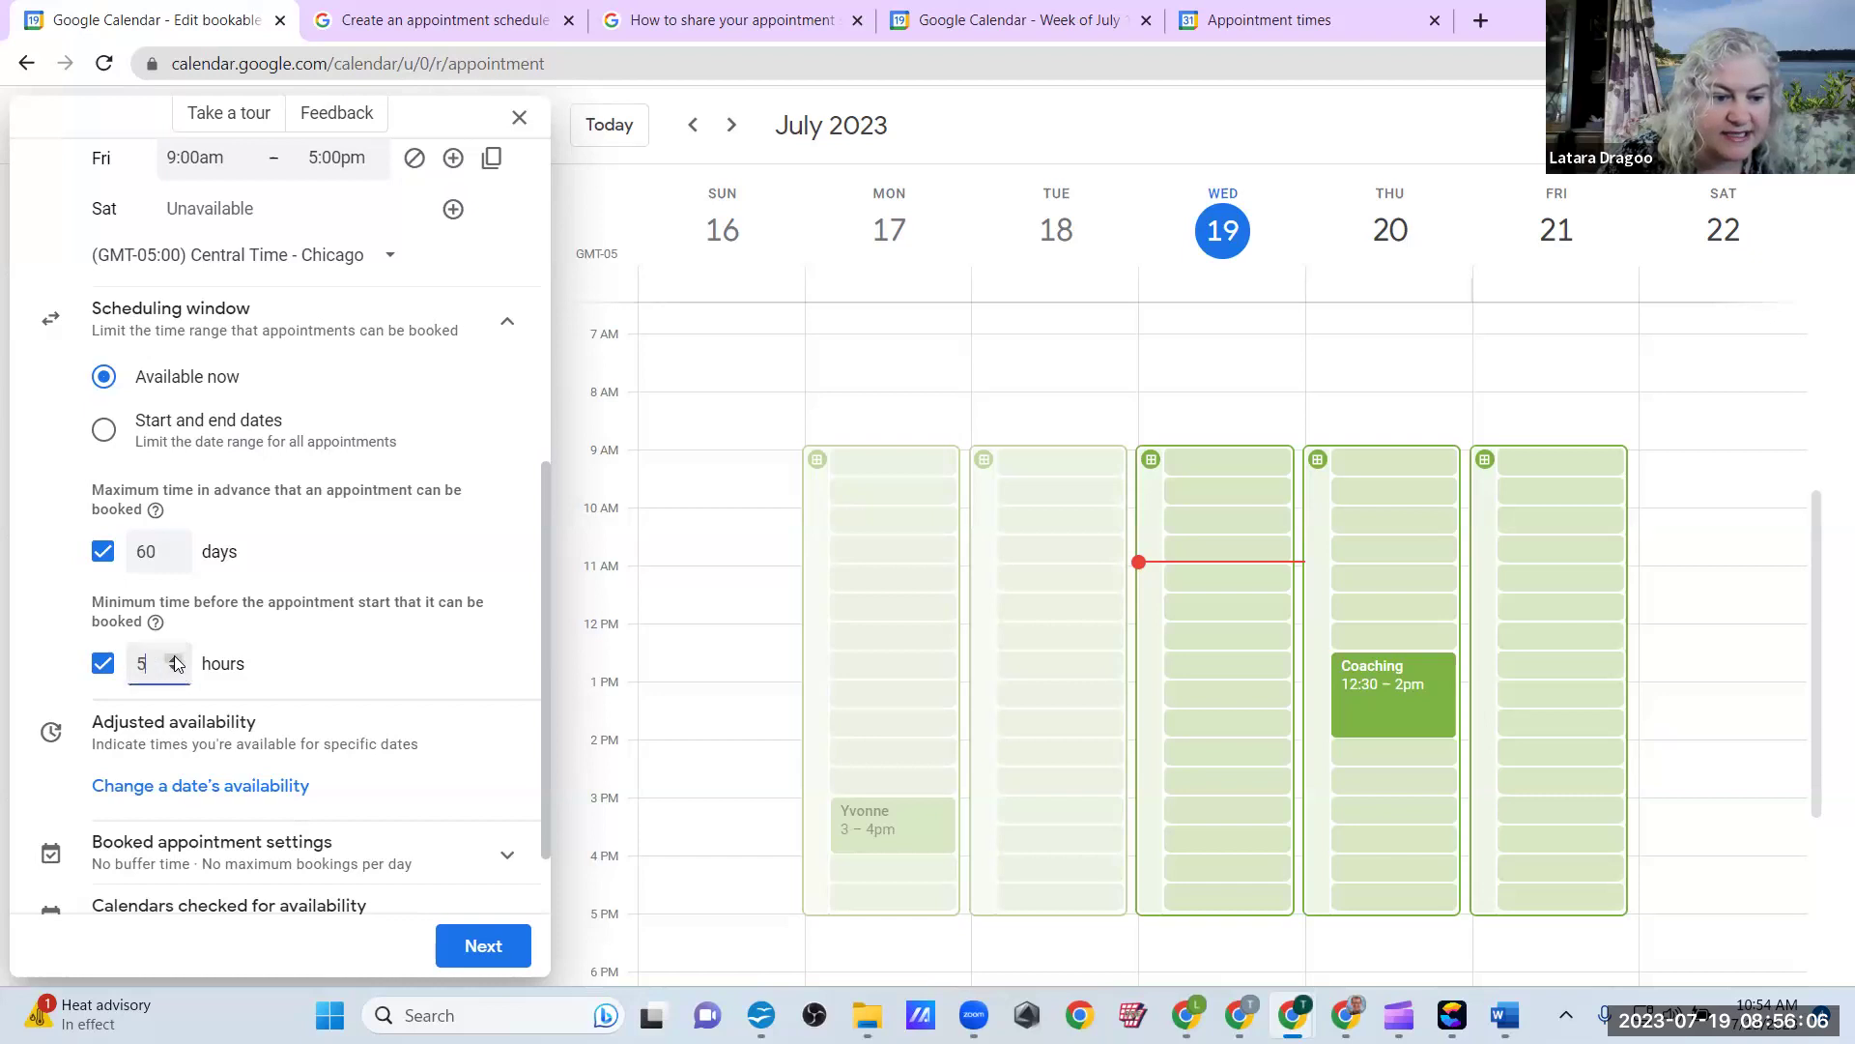
click(174, 657)
click(174, 657)
click(174, 657)
click(174, 657)
click(174, 657)
click(174, 657)
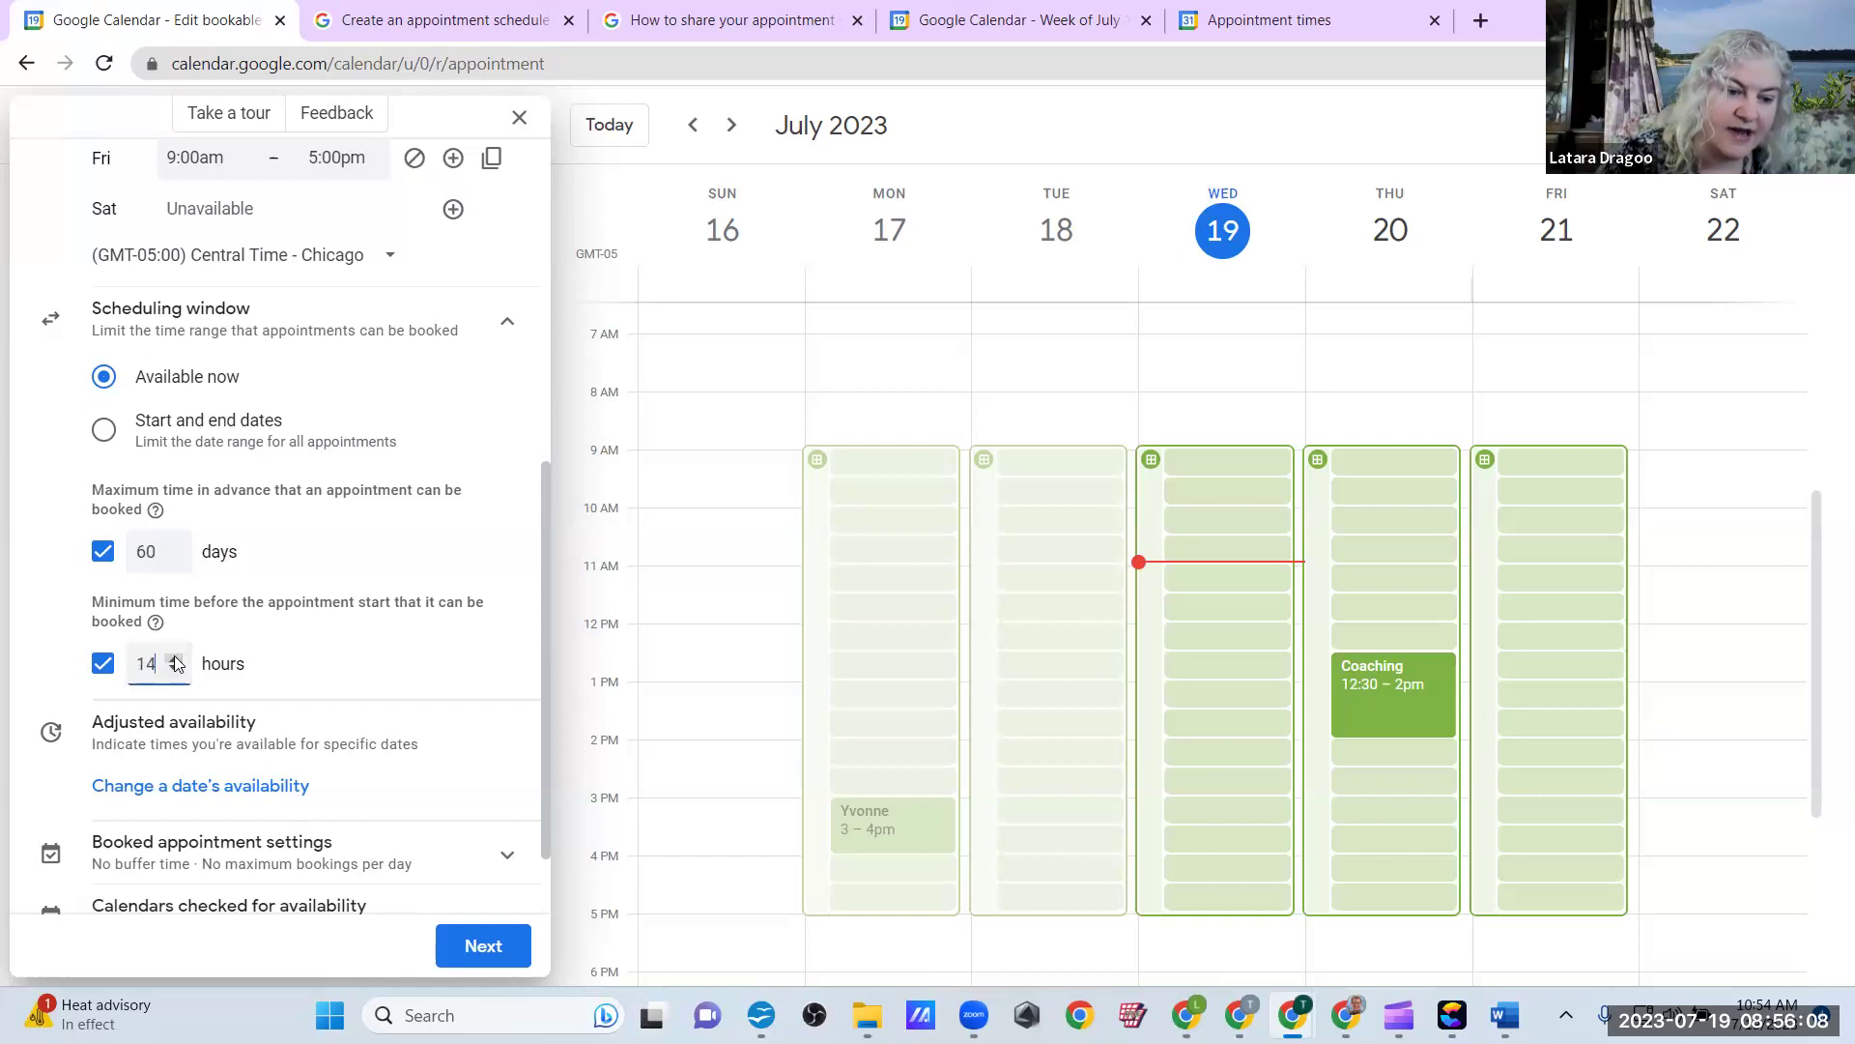
click(174, 657)
click(174, 658)
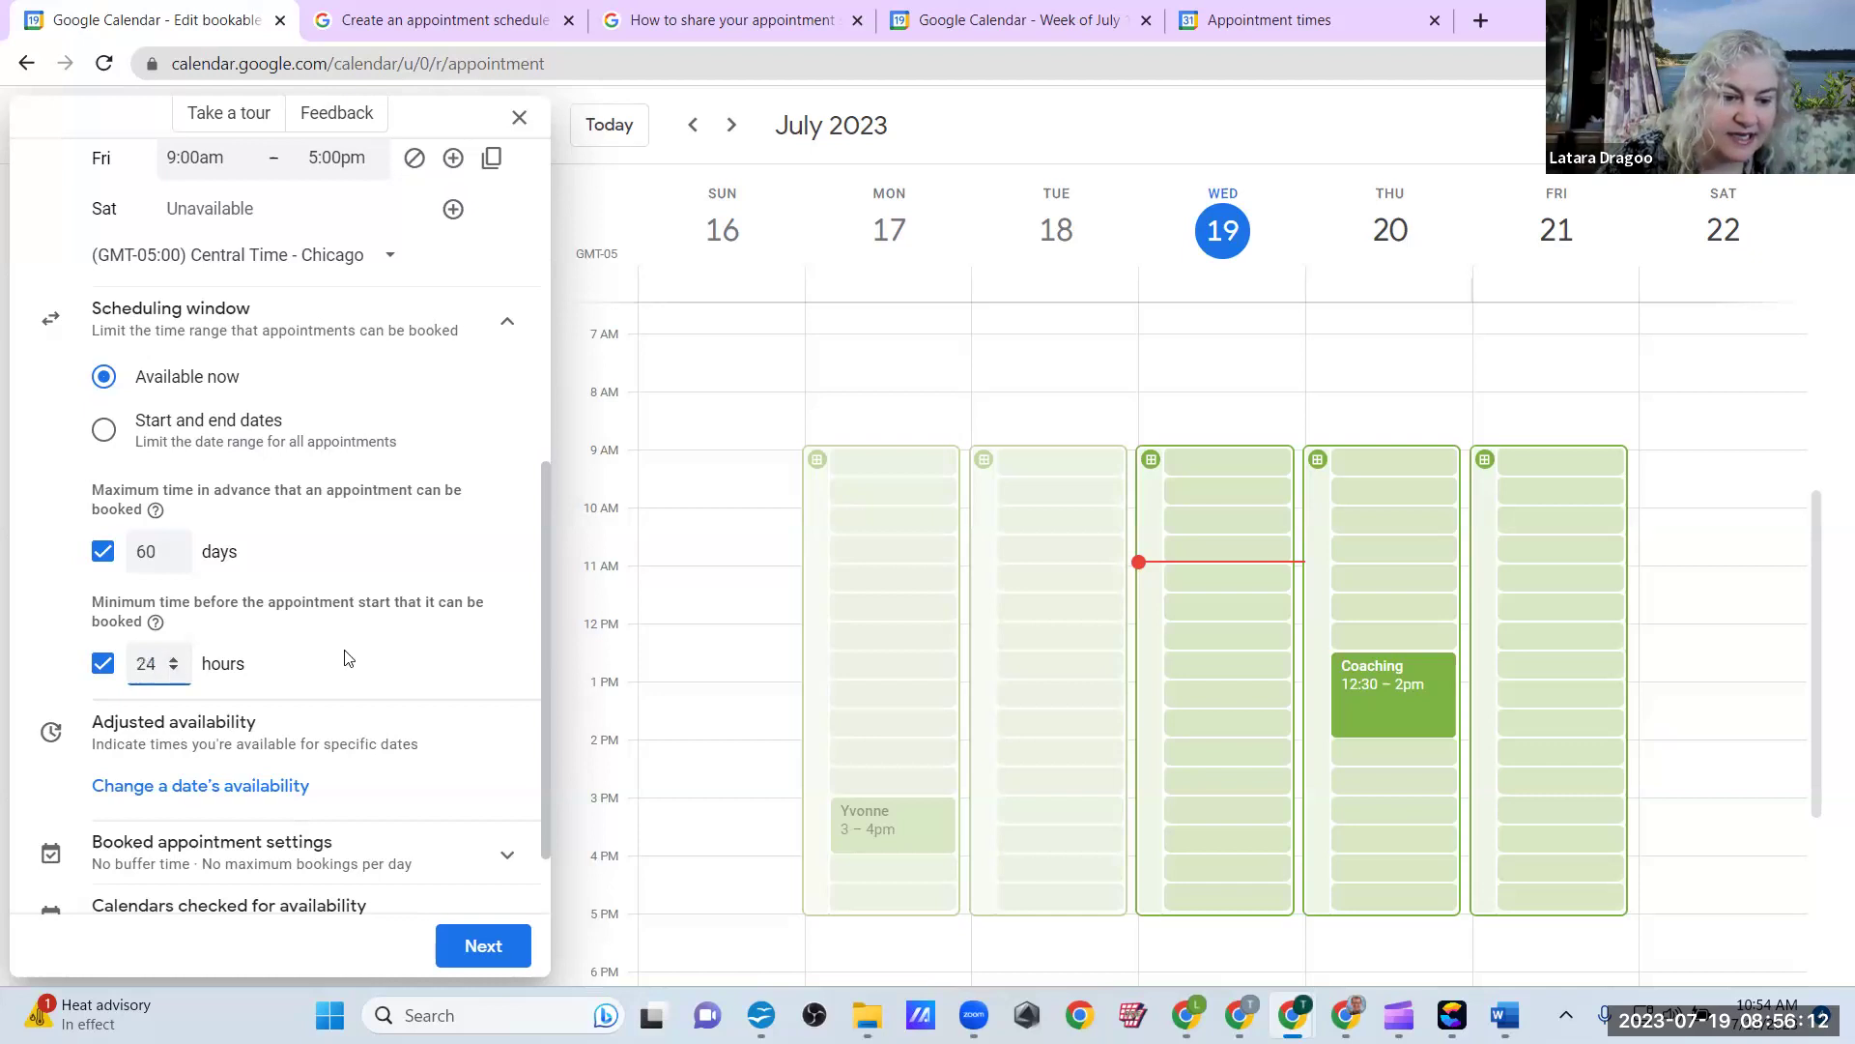
Step: Open the date-specific availability picker and close it without changes
scroll(348, 657, down, 1)
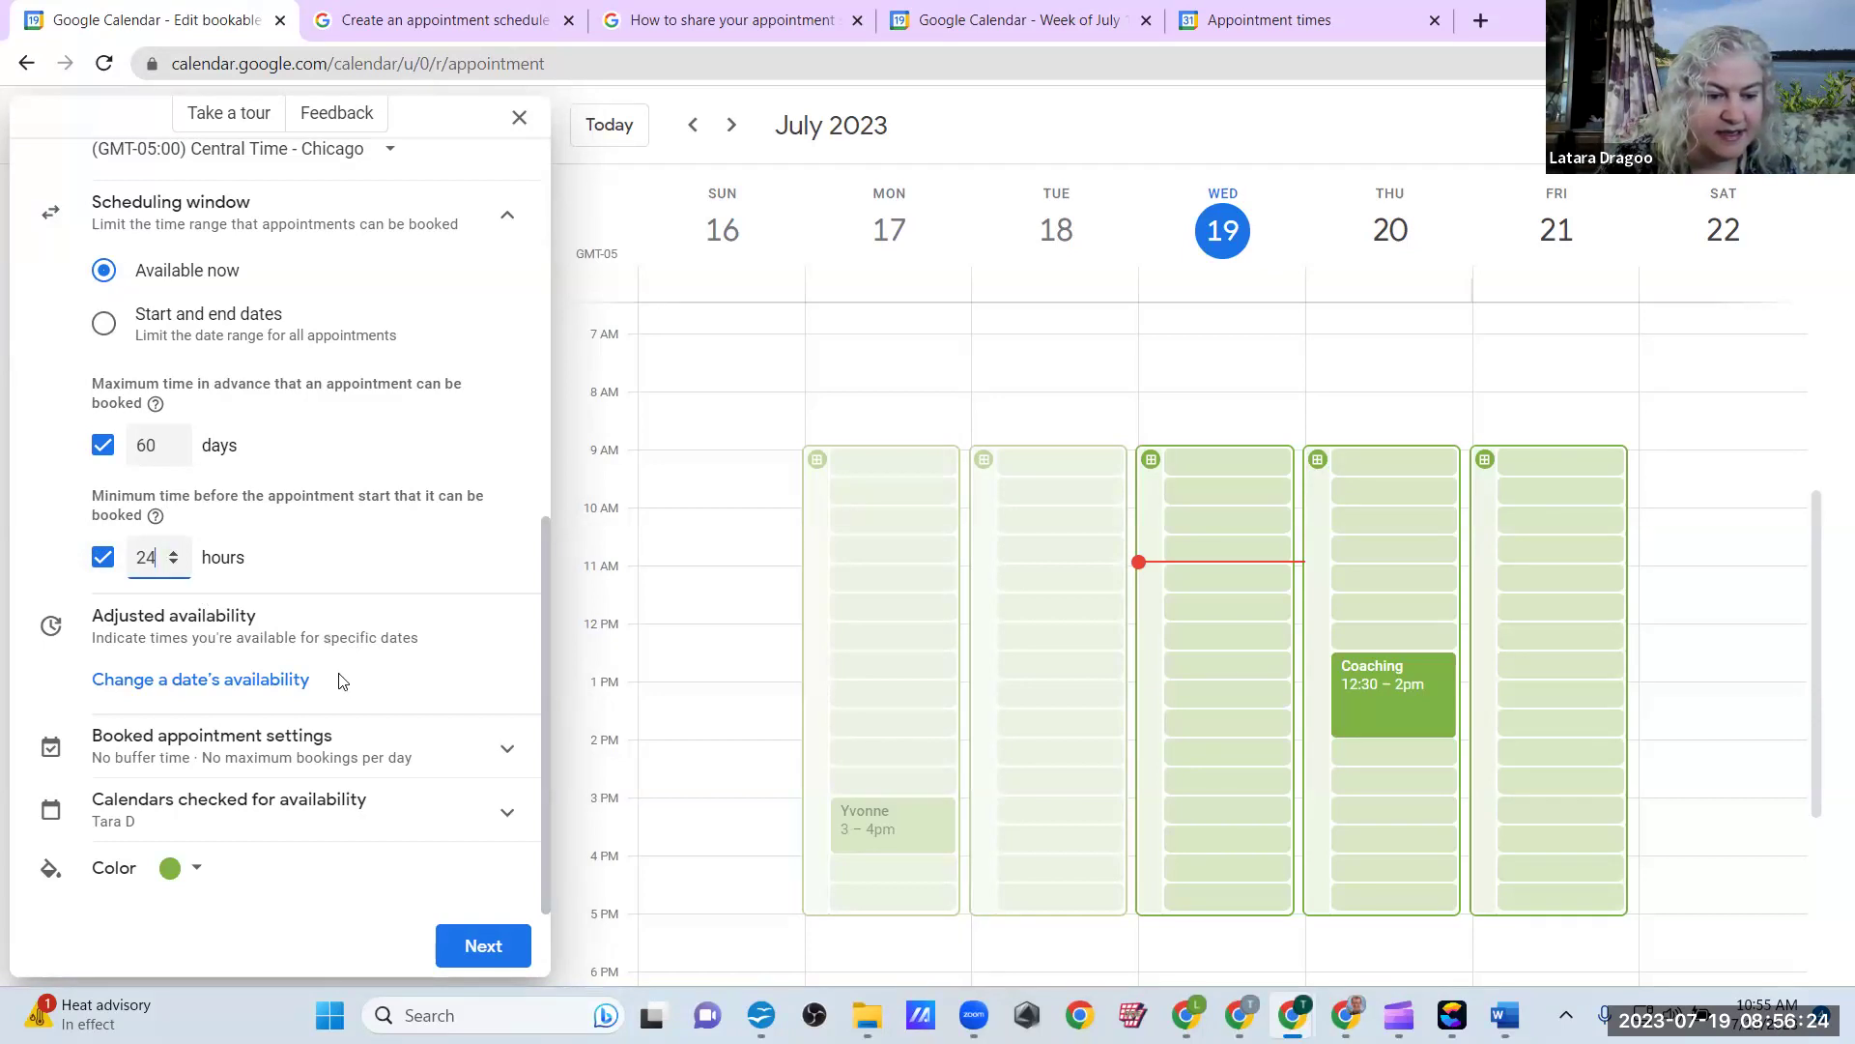
click(257, 680)
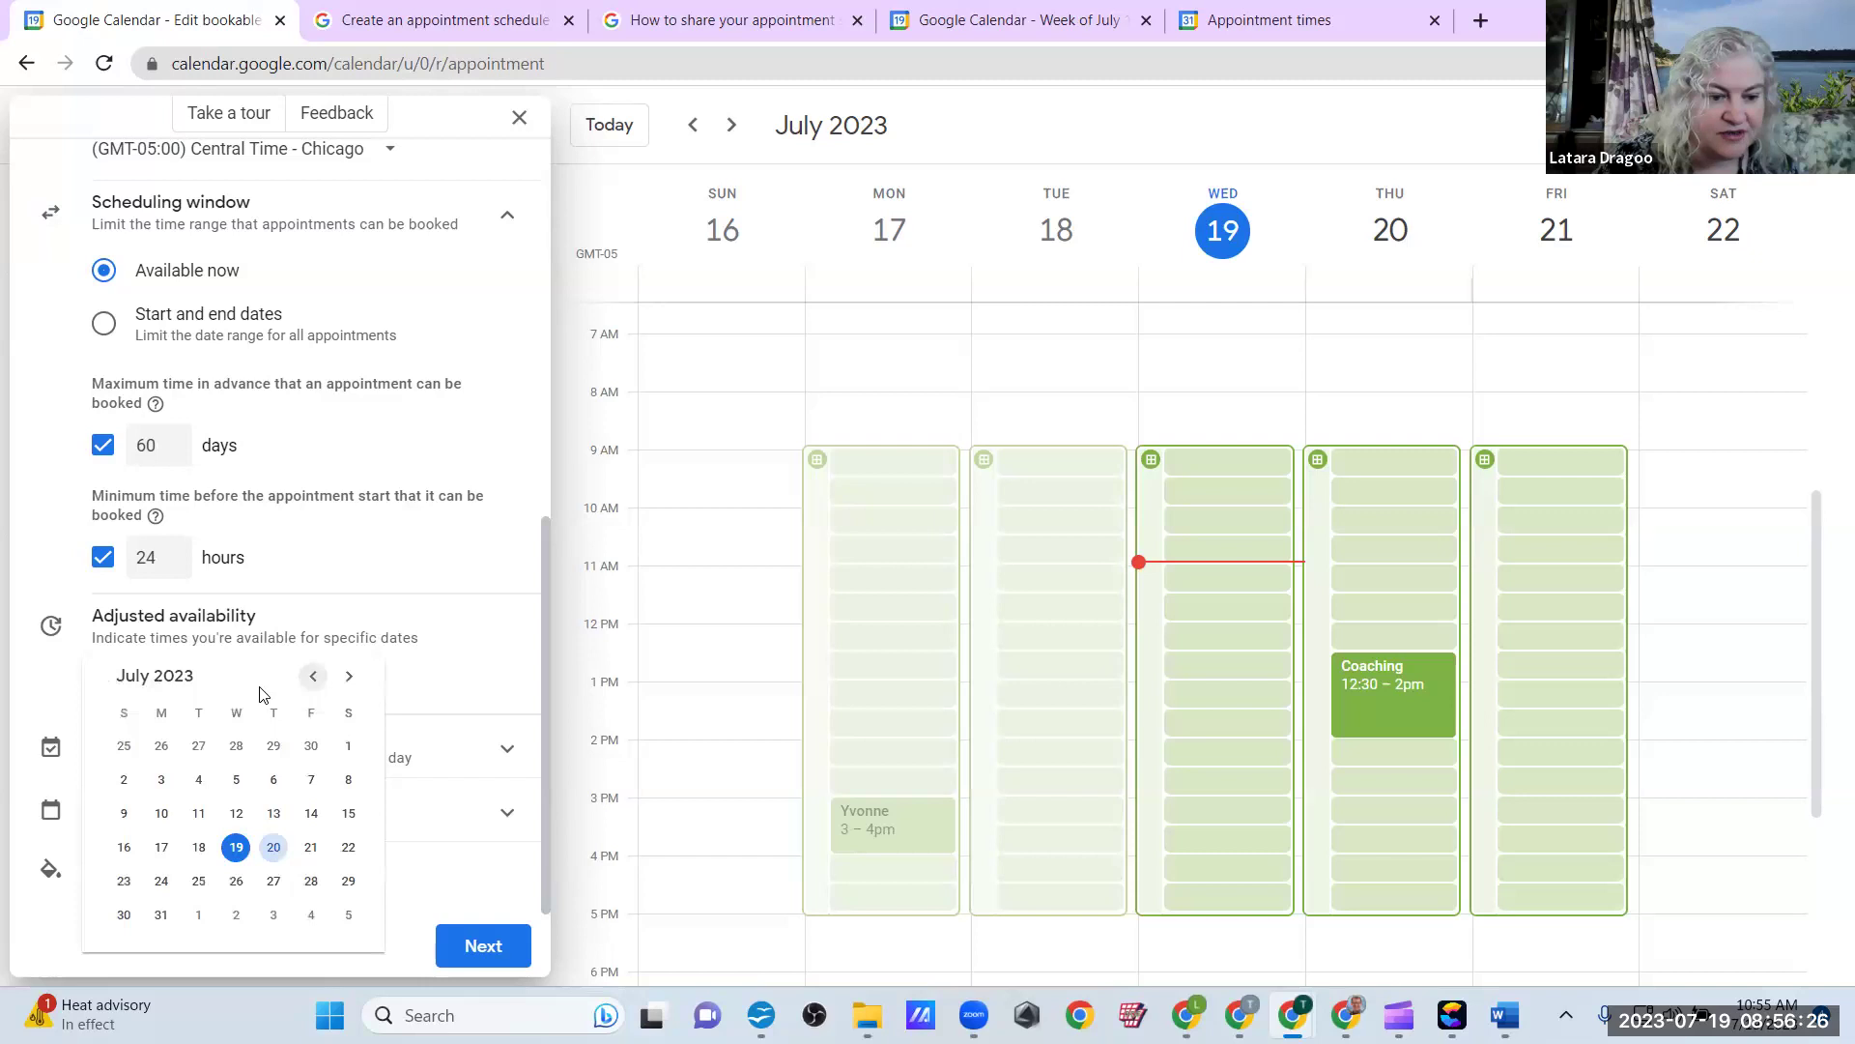
click(408, 618)
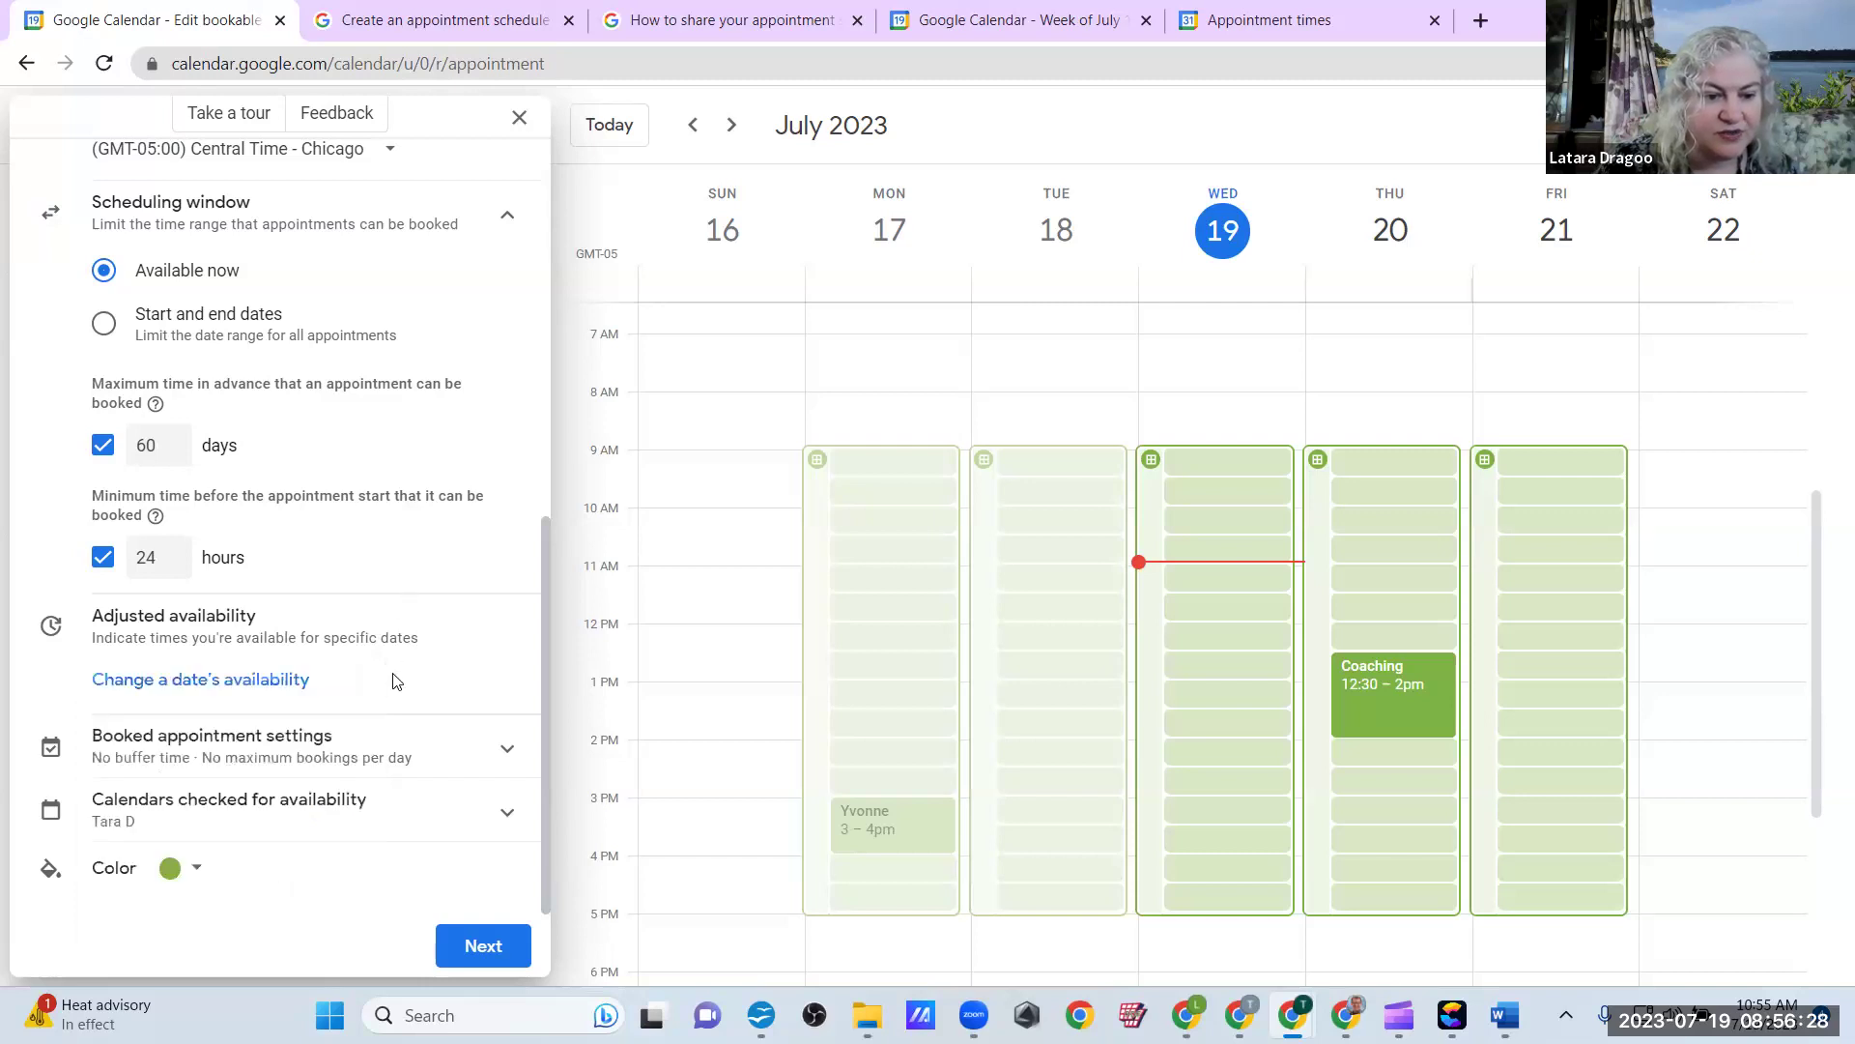
Step: In Booked appointment settings, turn on a 15-minute buffer time between appointments
click(448, 758)
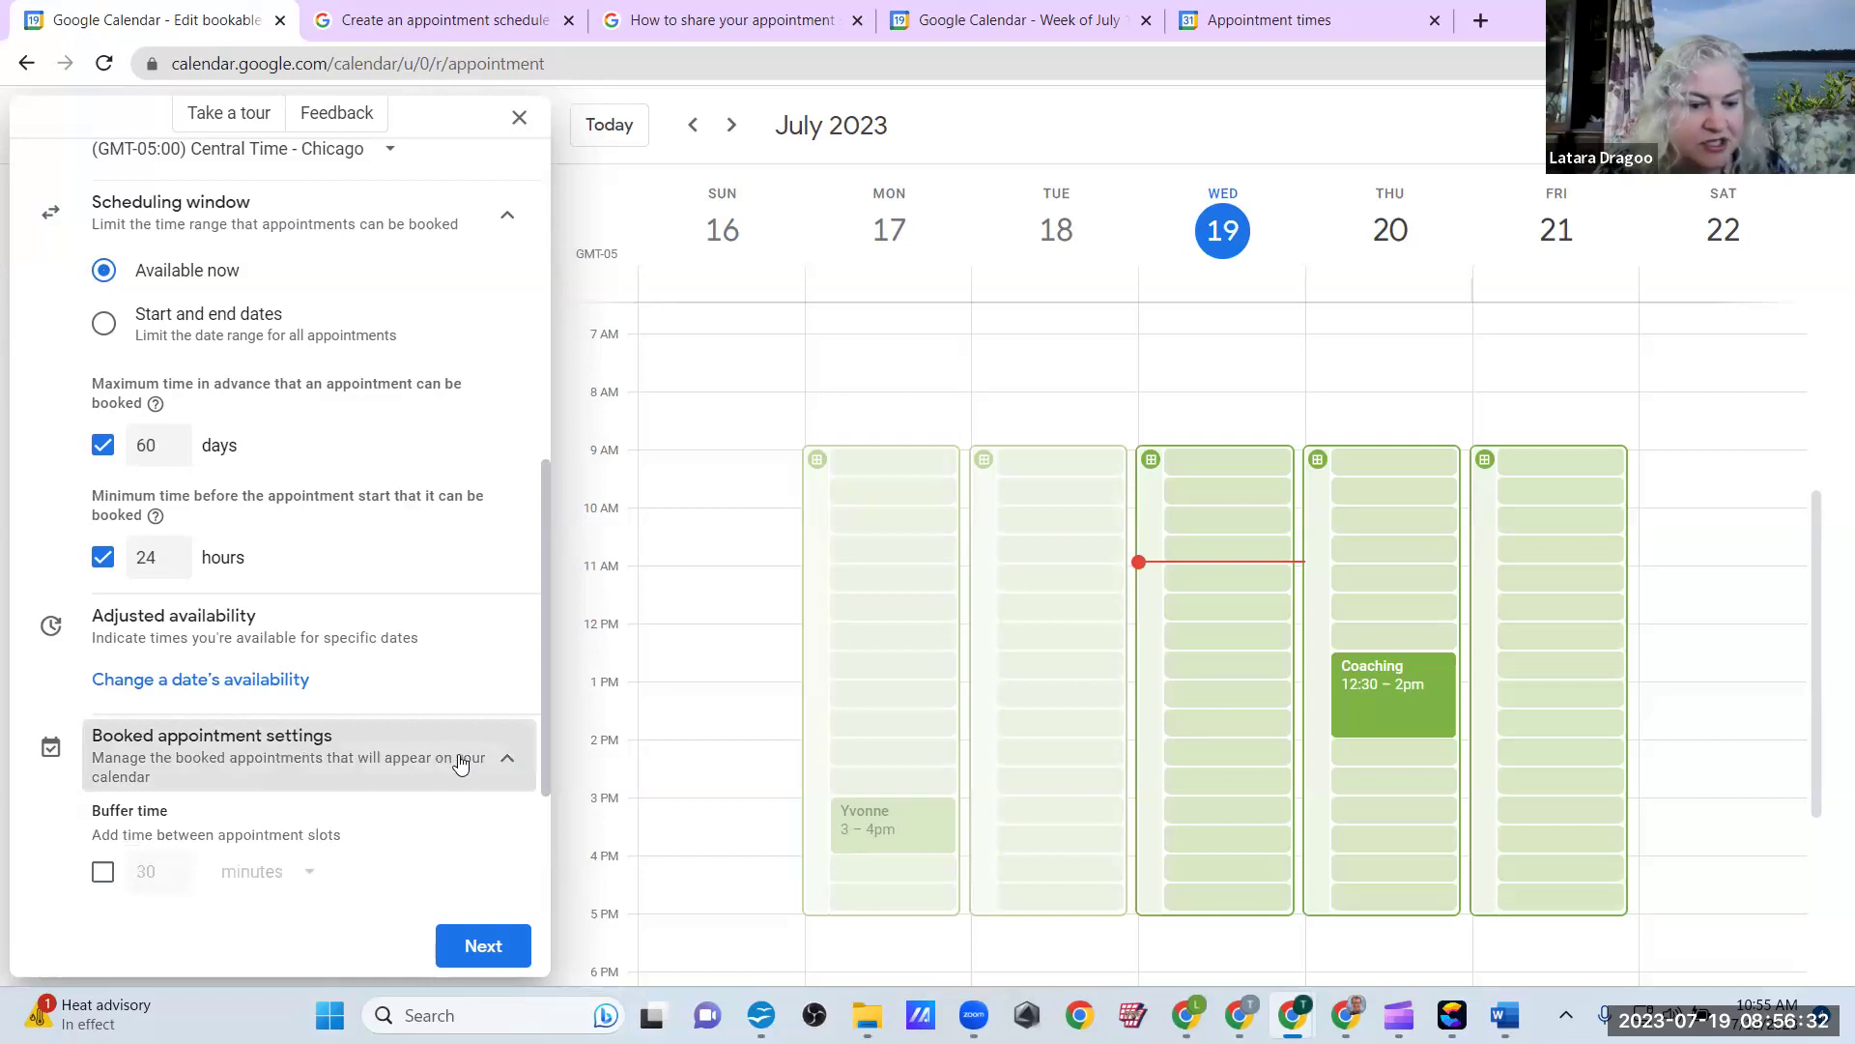
scroll(454, 755, down, 2)
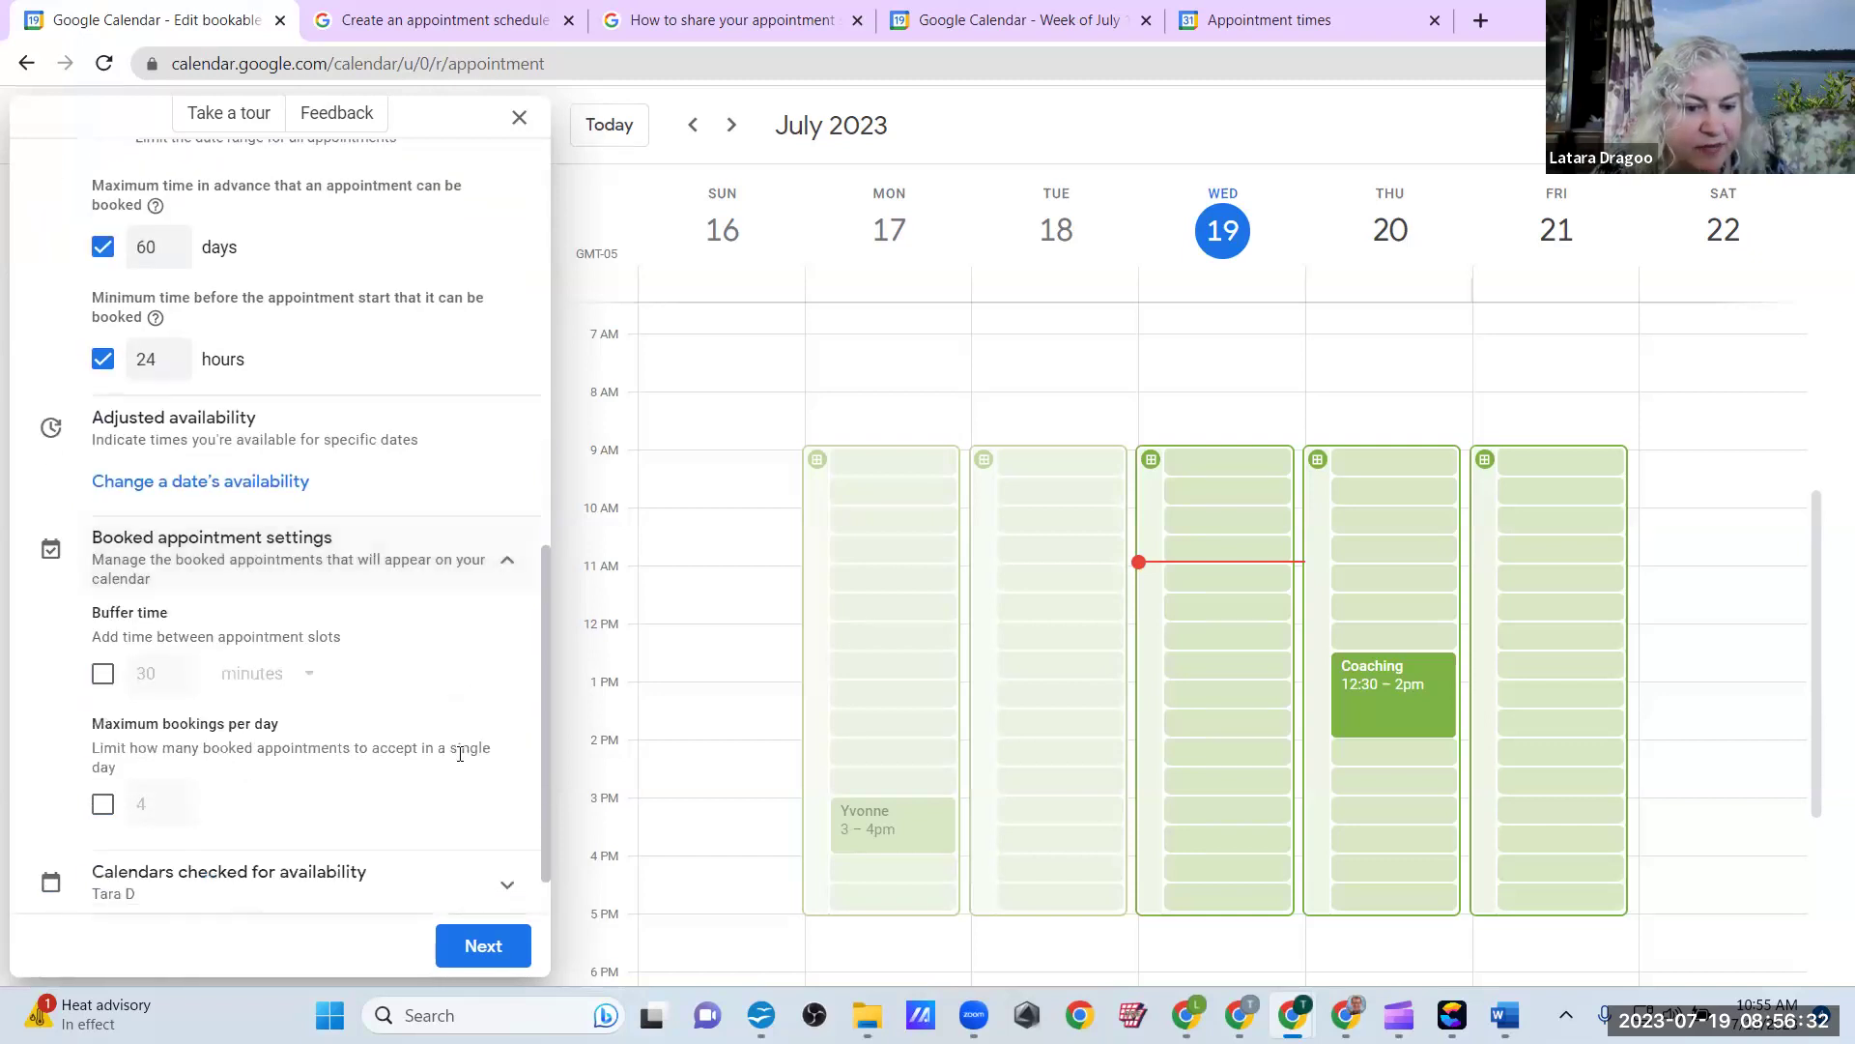
click(102, 673)
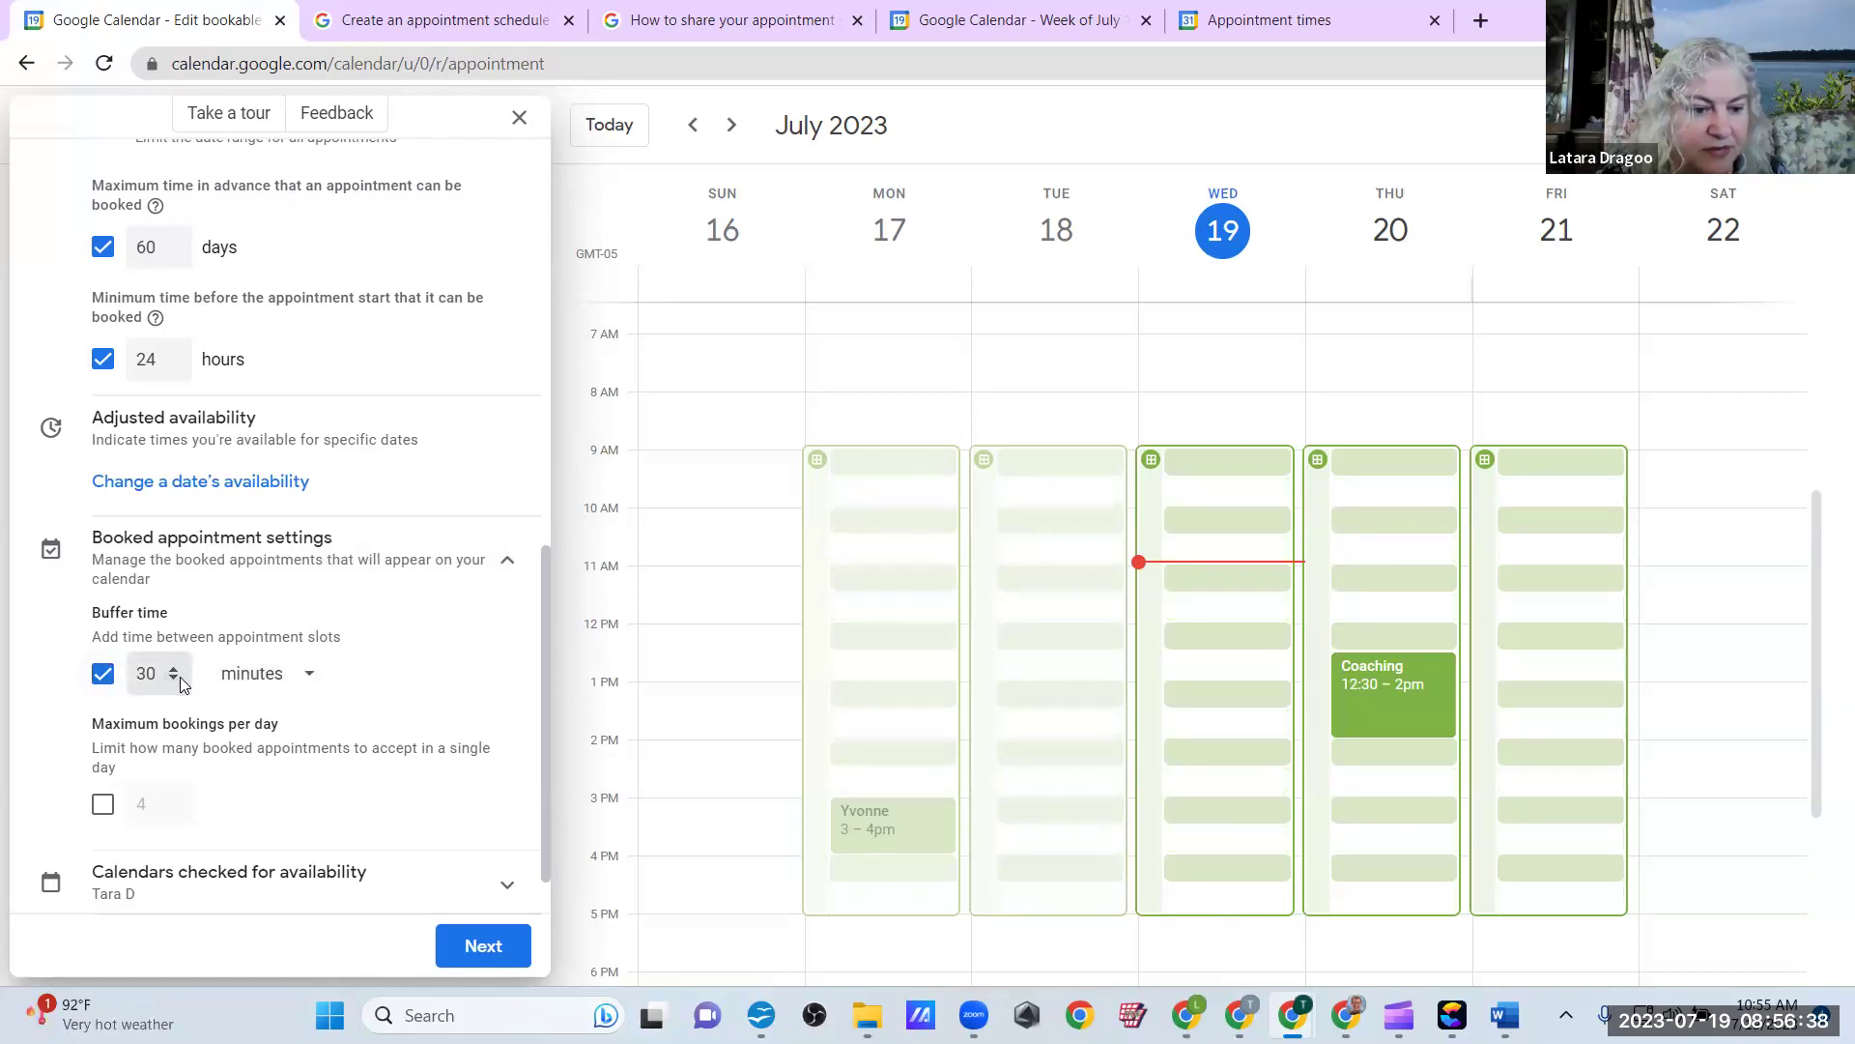
click(175, 671)
click(175, 679)
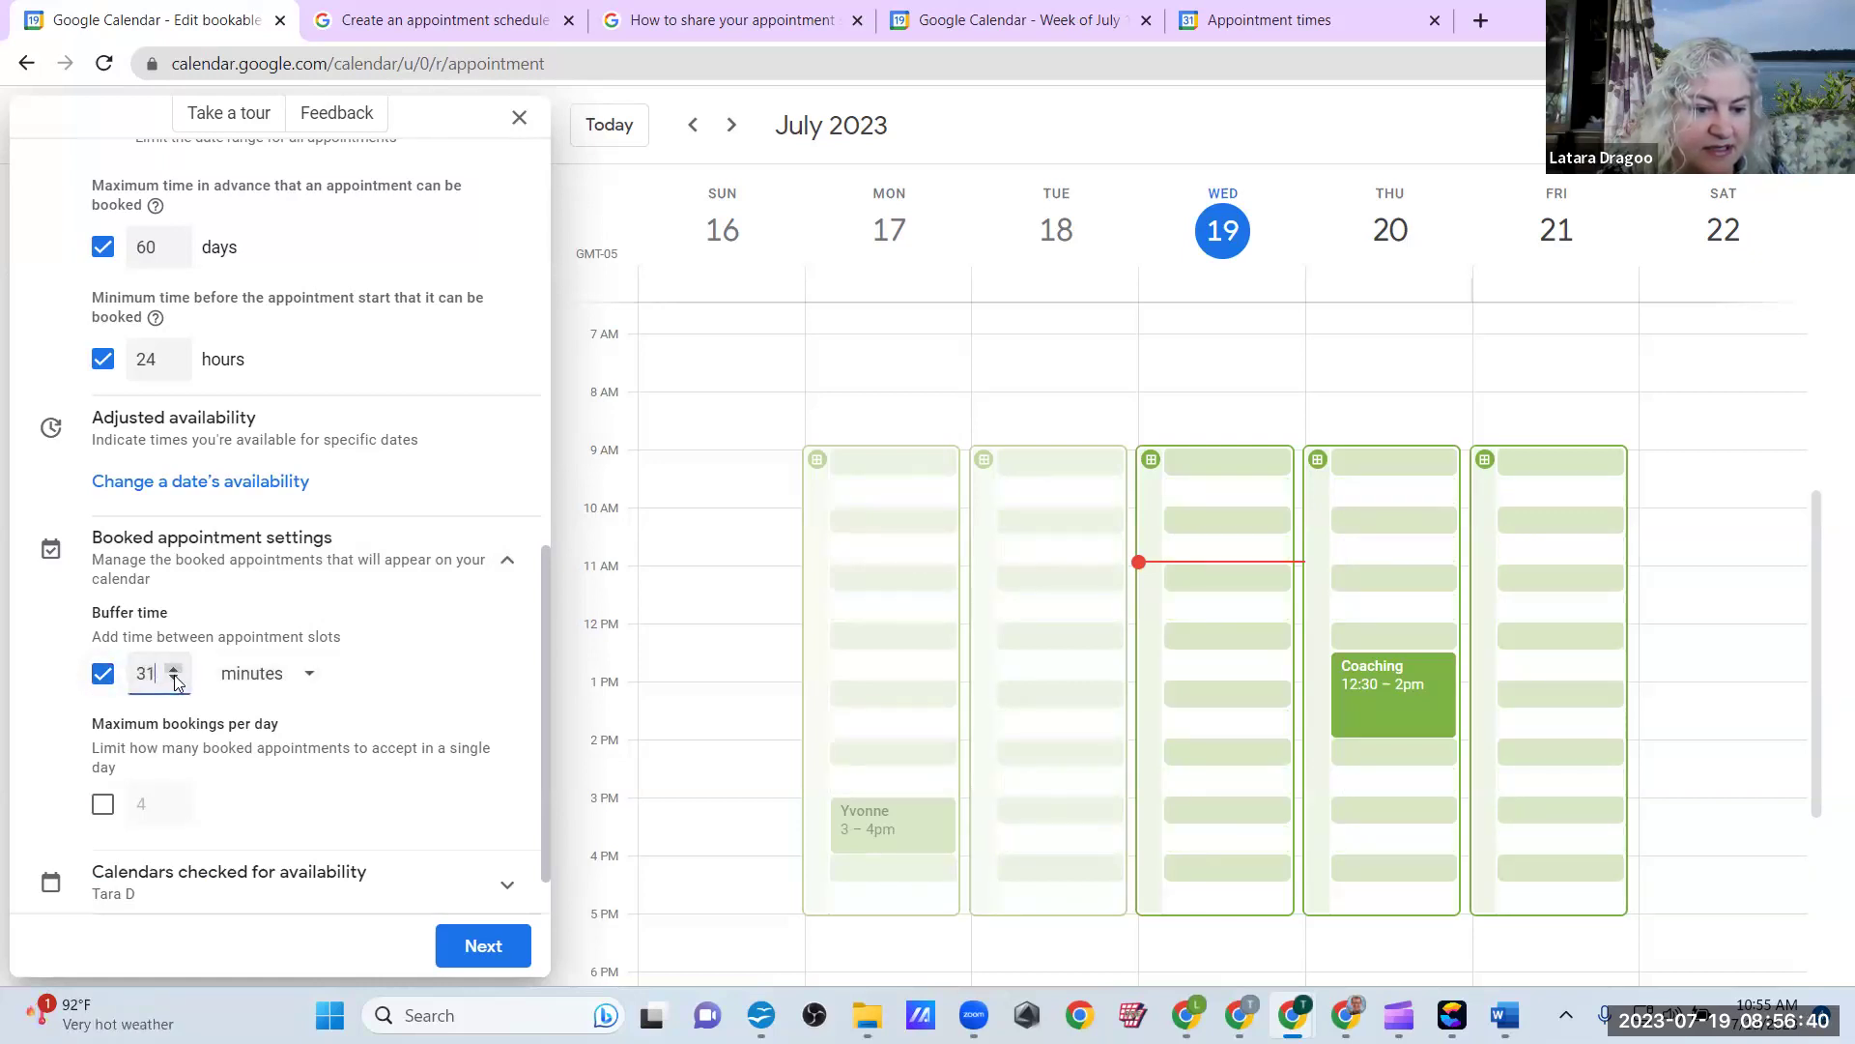
click(175, 679)
click(175, 679)
click(175, 681)
click(174, 680)
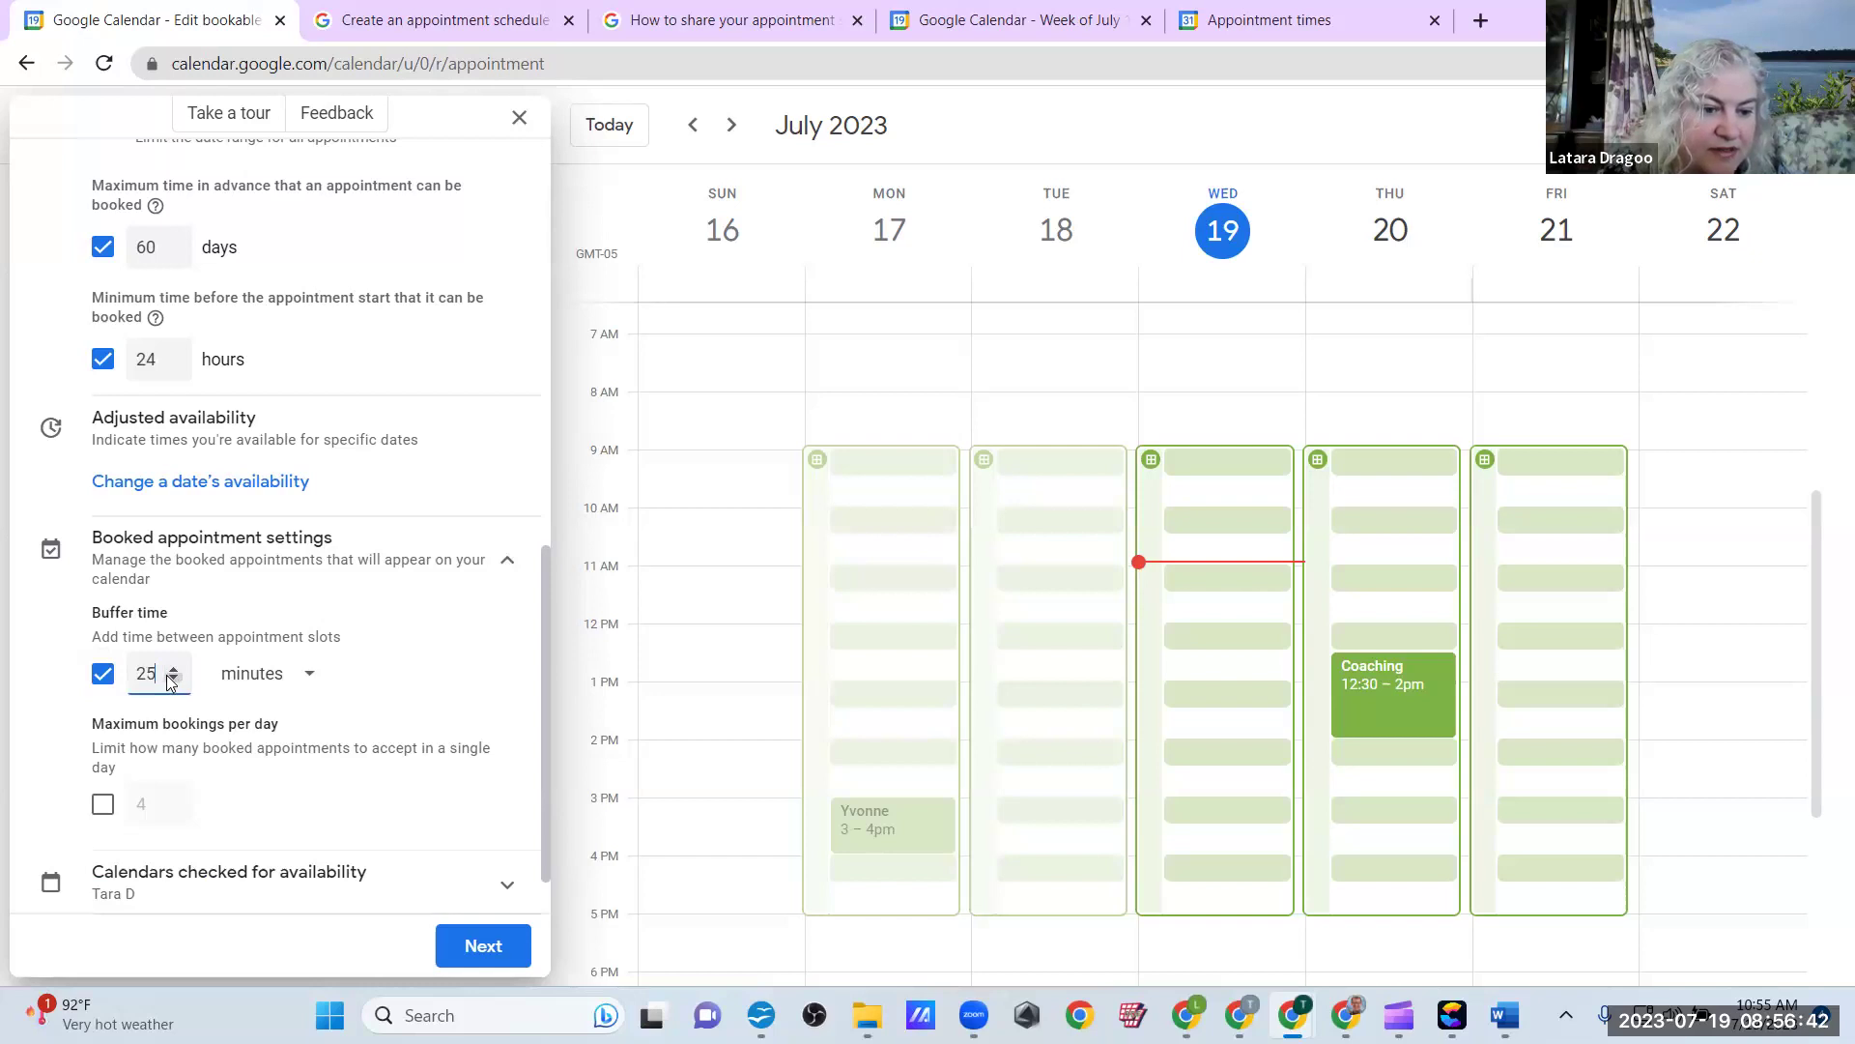
click(172, 680)
click(172, 680)
click(172, 680)
click(172, 680)
click(172, 681)
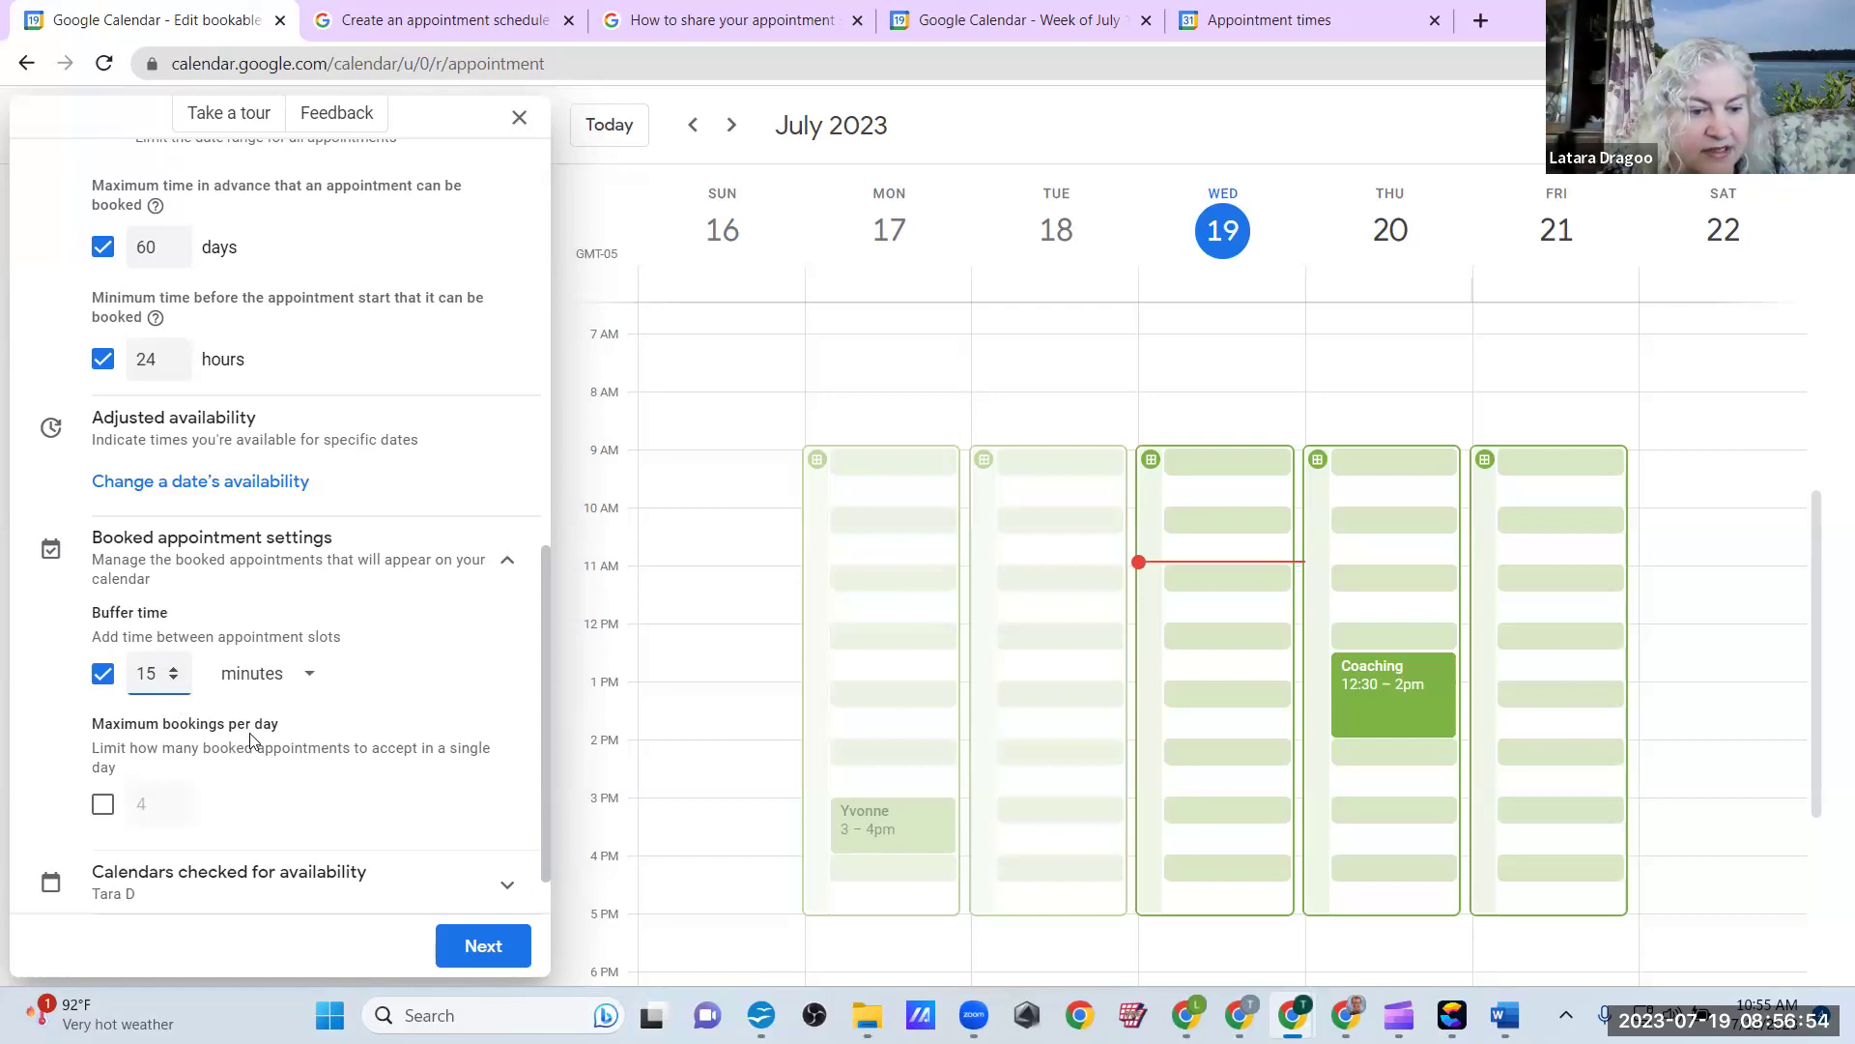
Step: Set the schedule colour to Lavender and continue to the booking page details
scroll(310, 750, down, 1)
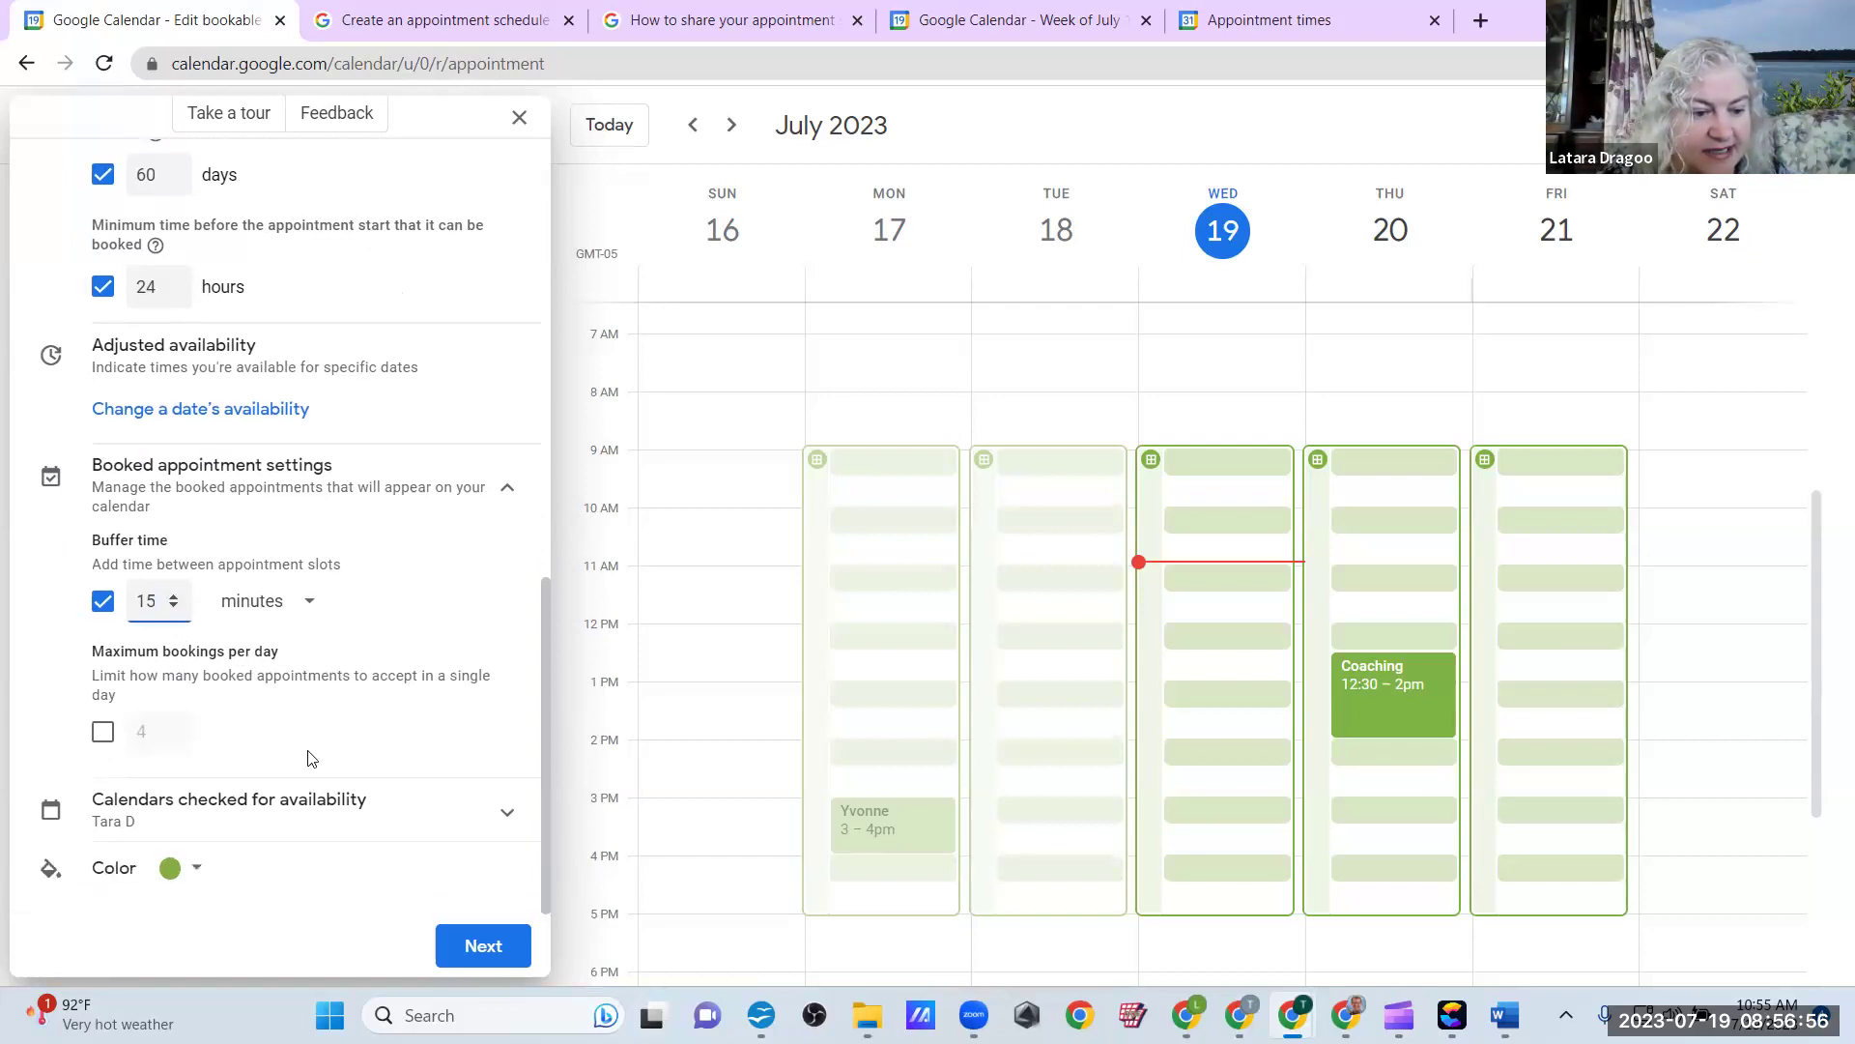
click(192, 870)
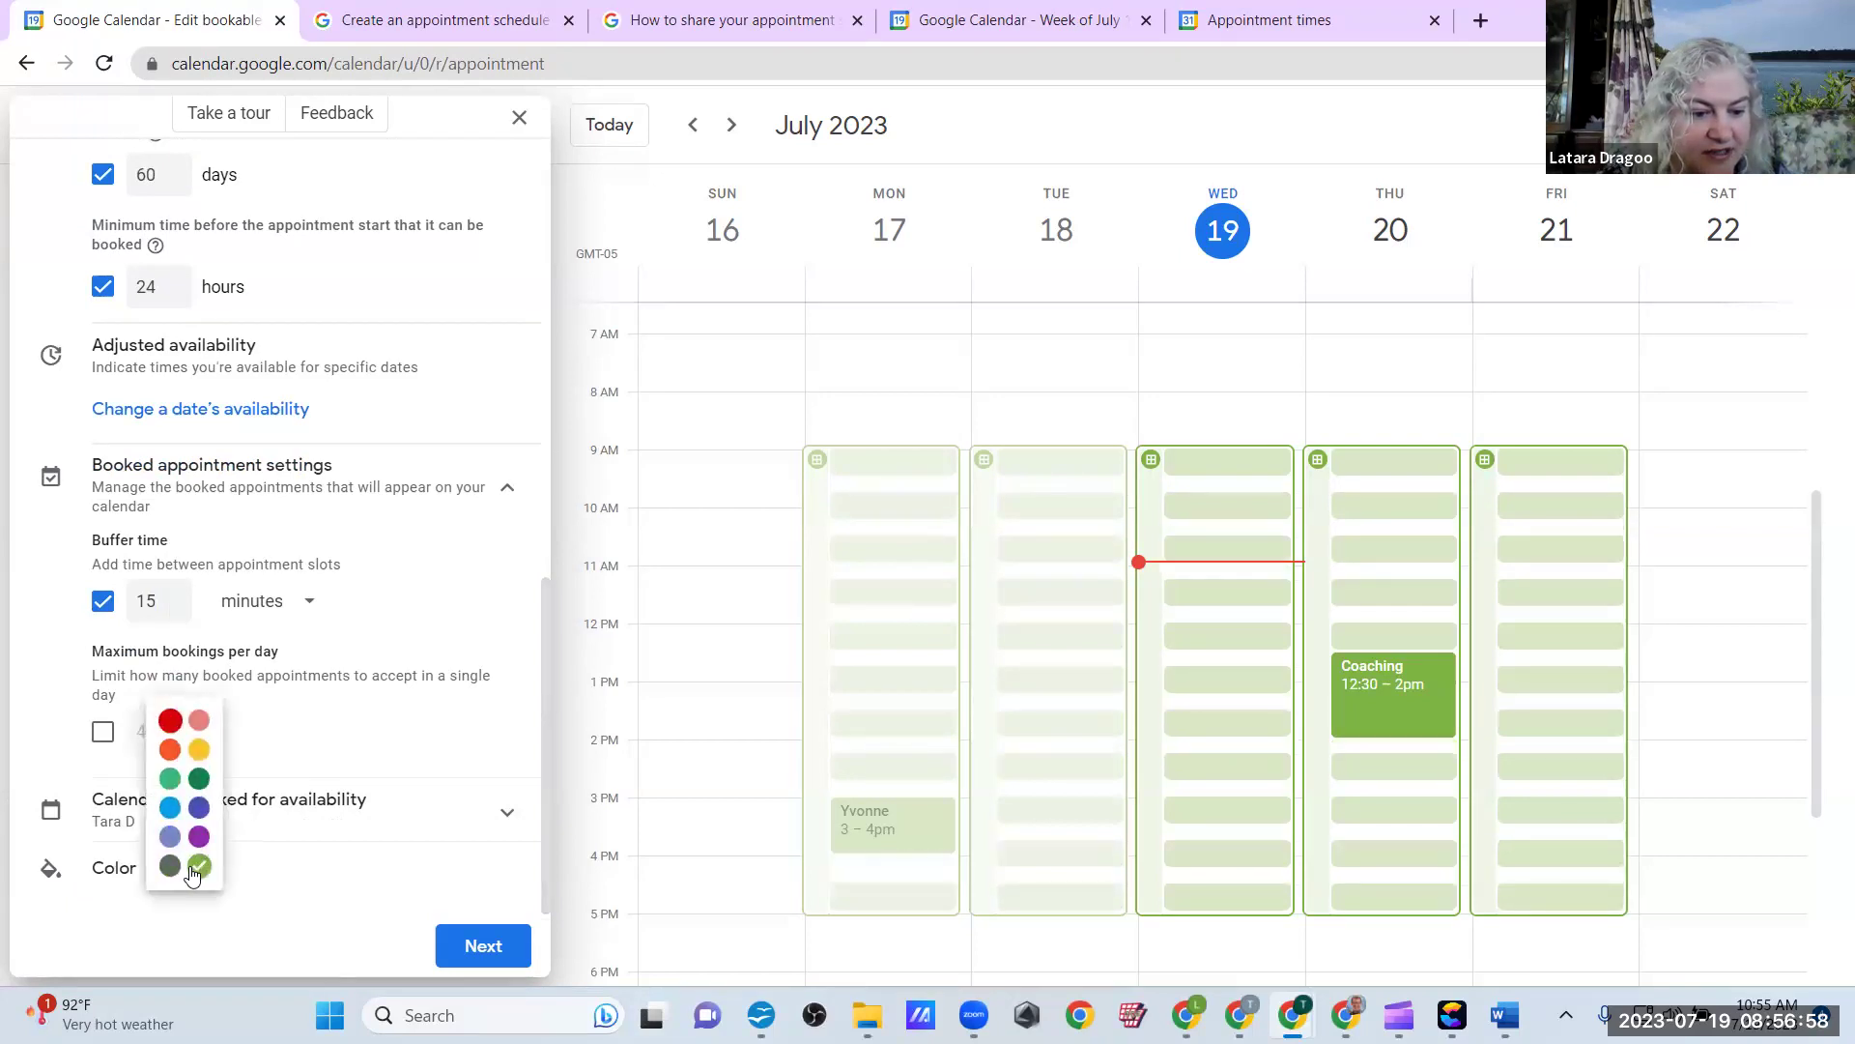
click(169, 837)
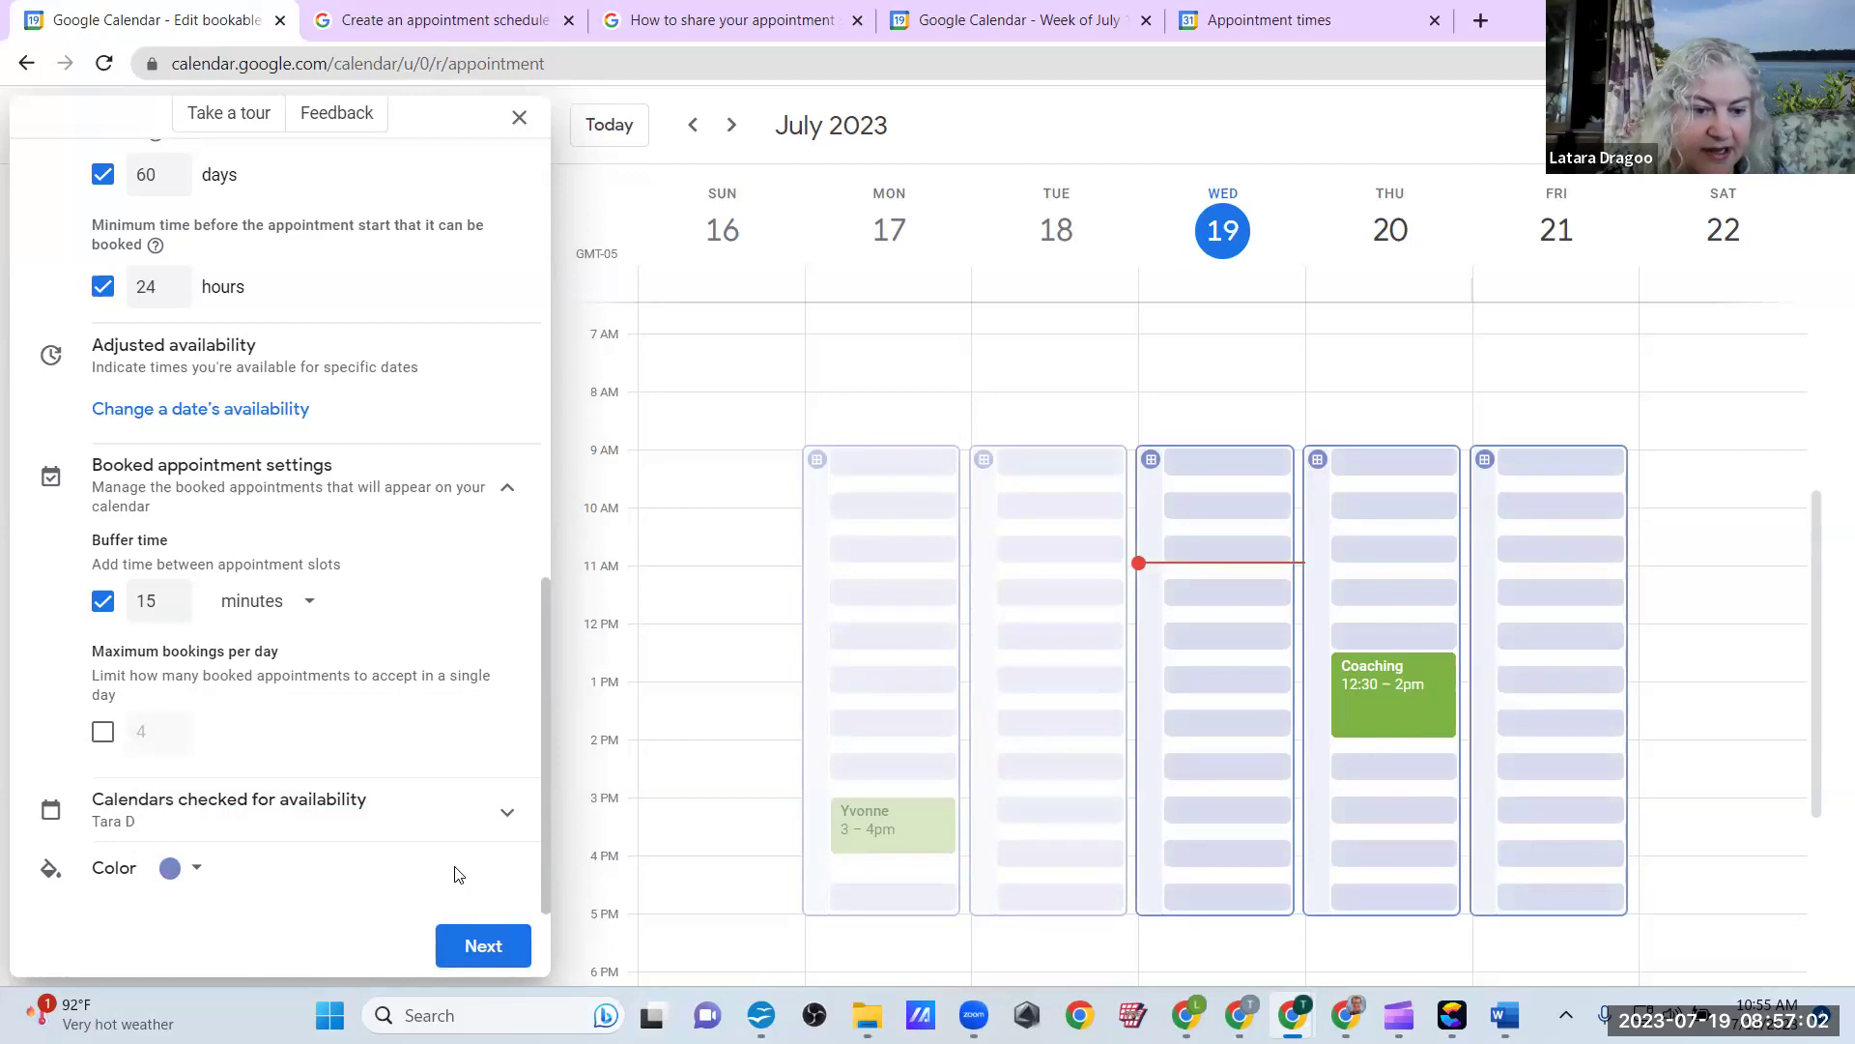
click(475, 945)
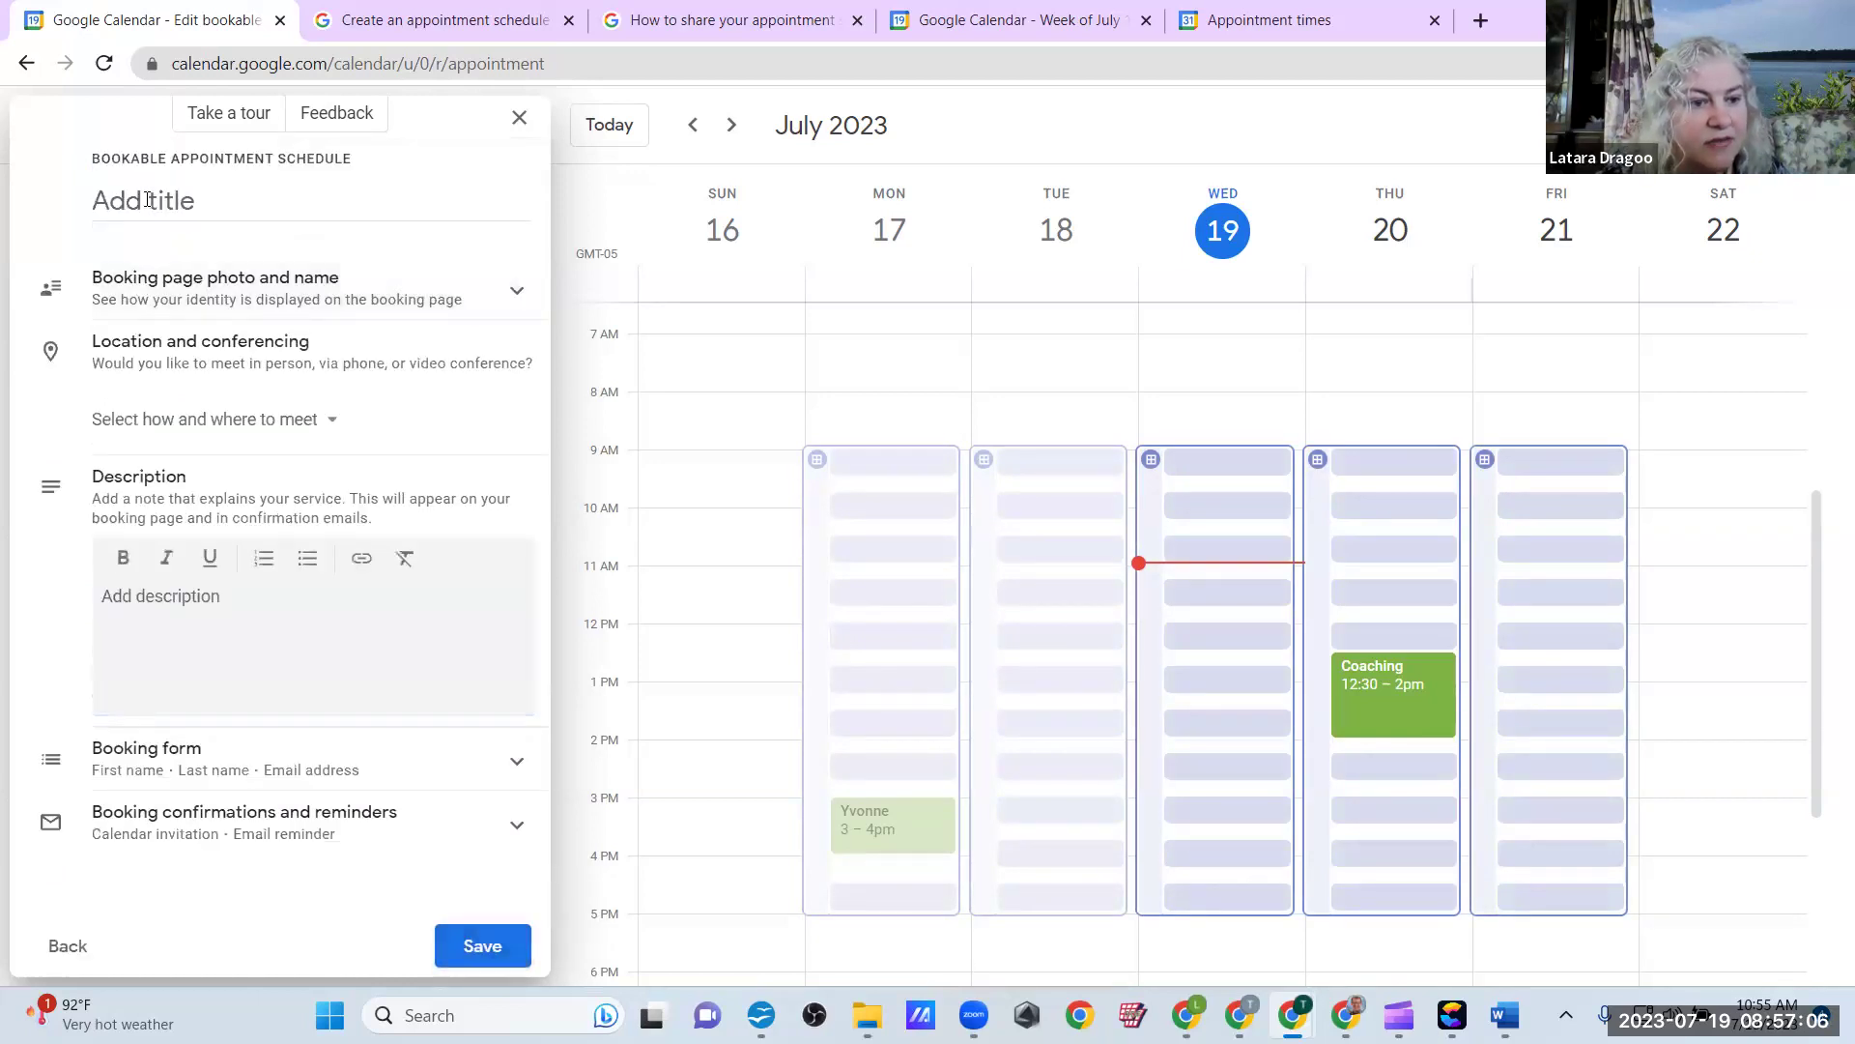
Step: Title the booking page 'Book your Strategy Session!', dropping the word 'Now'
click(147, 201)
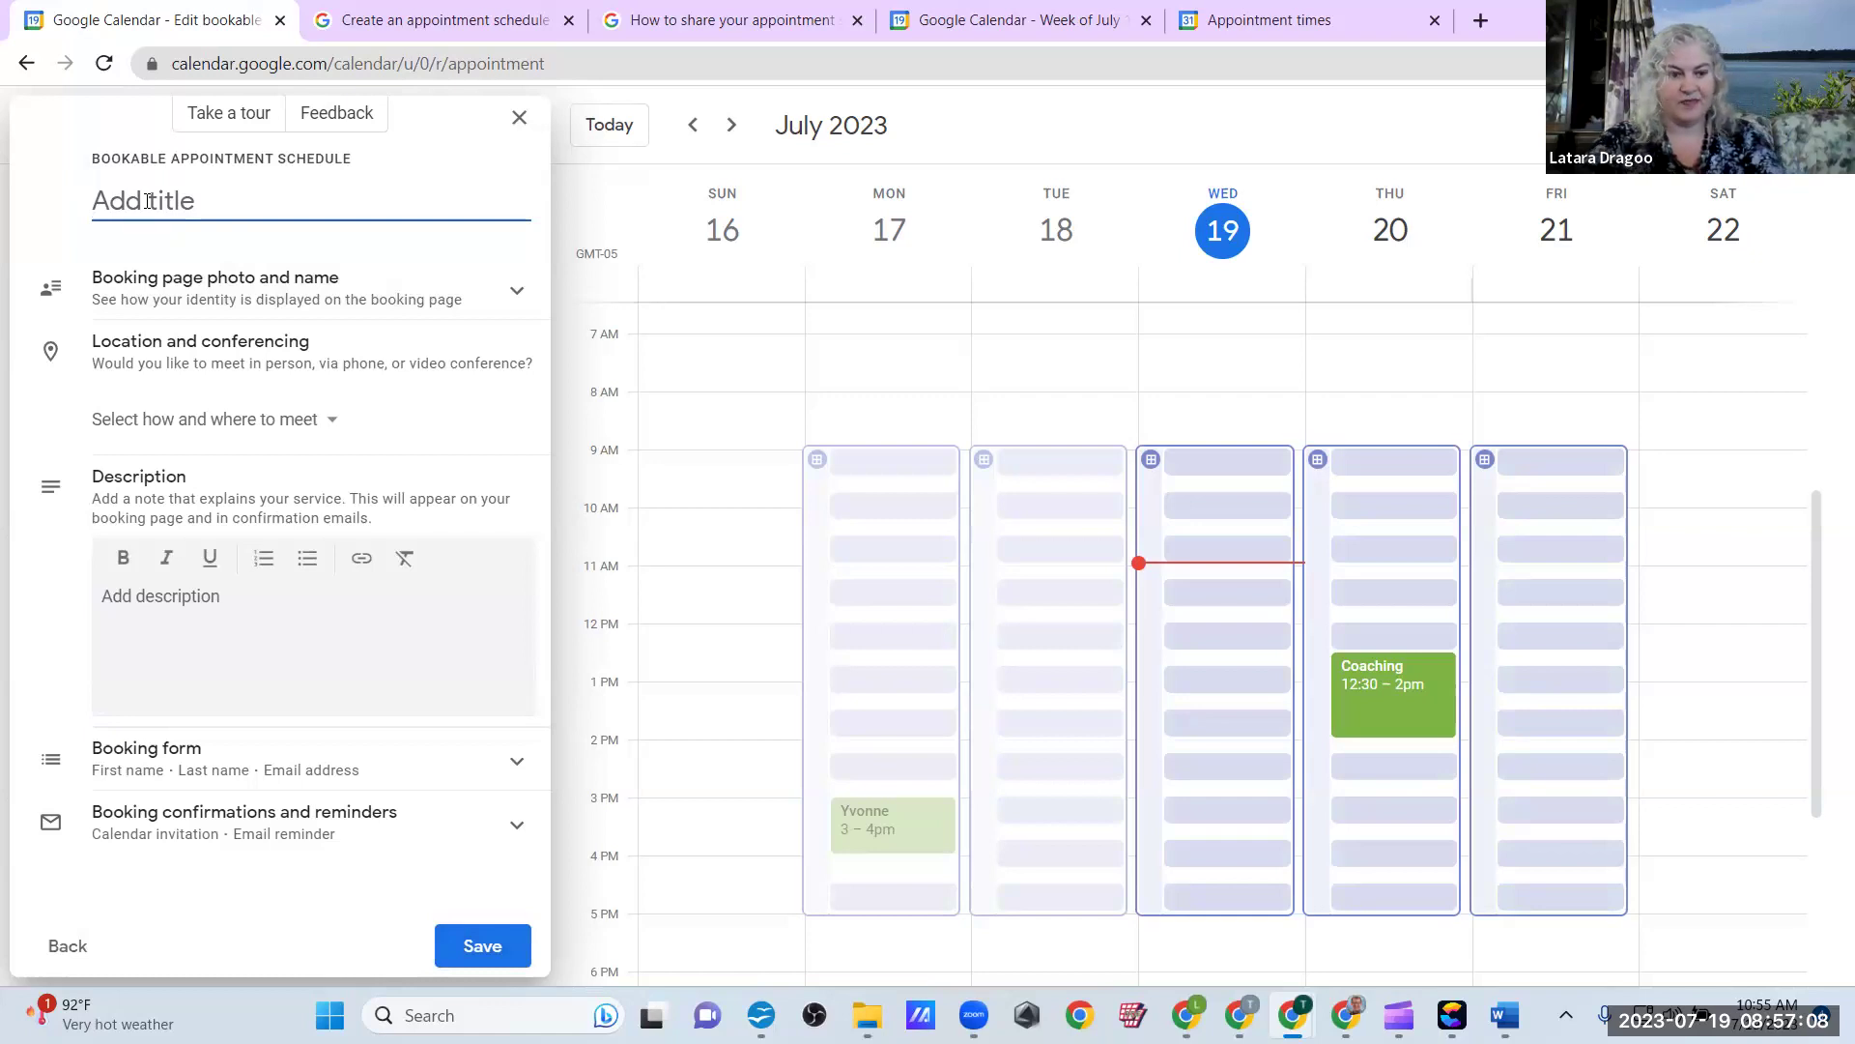
text(B)
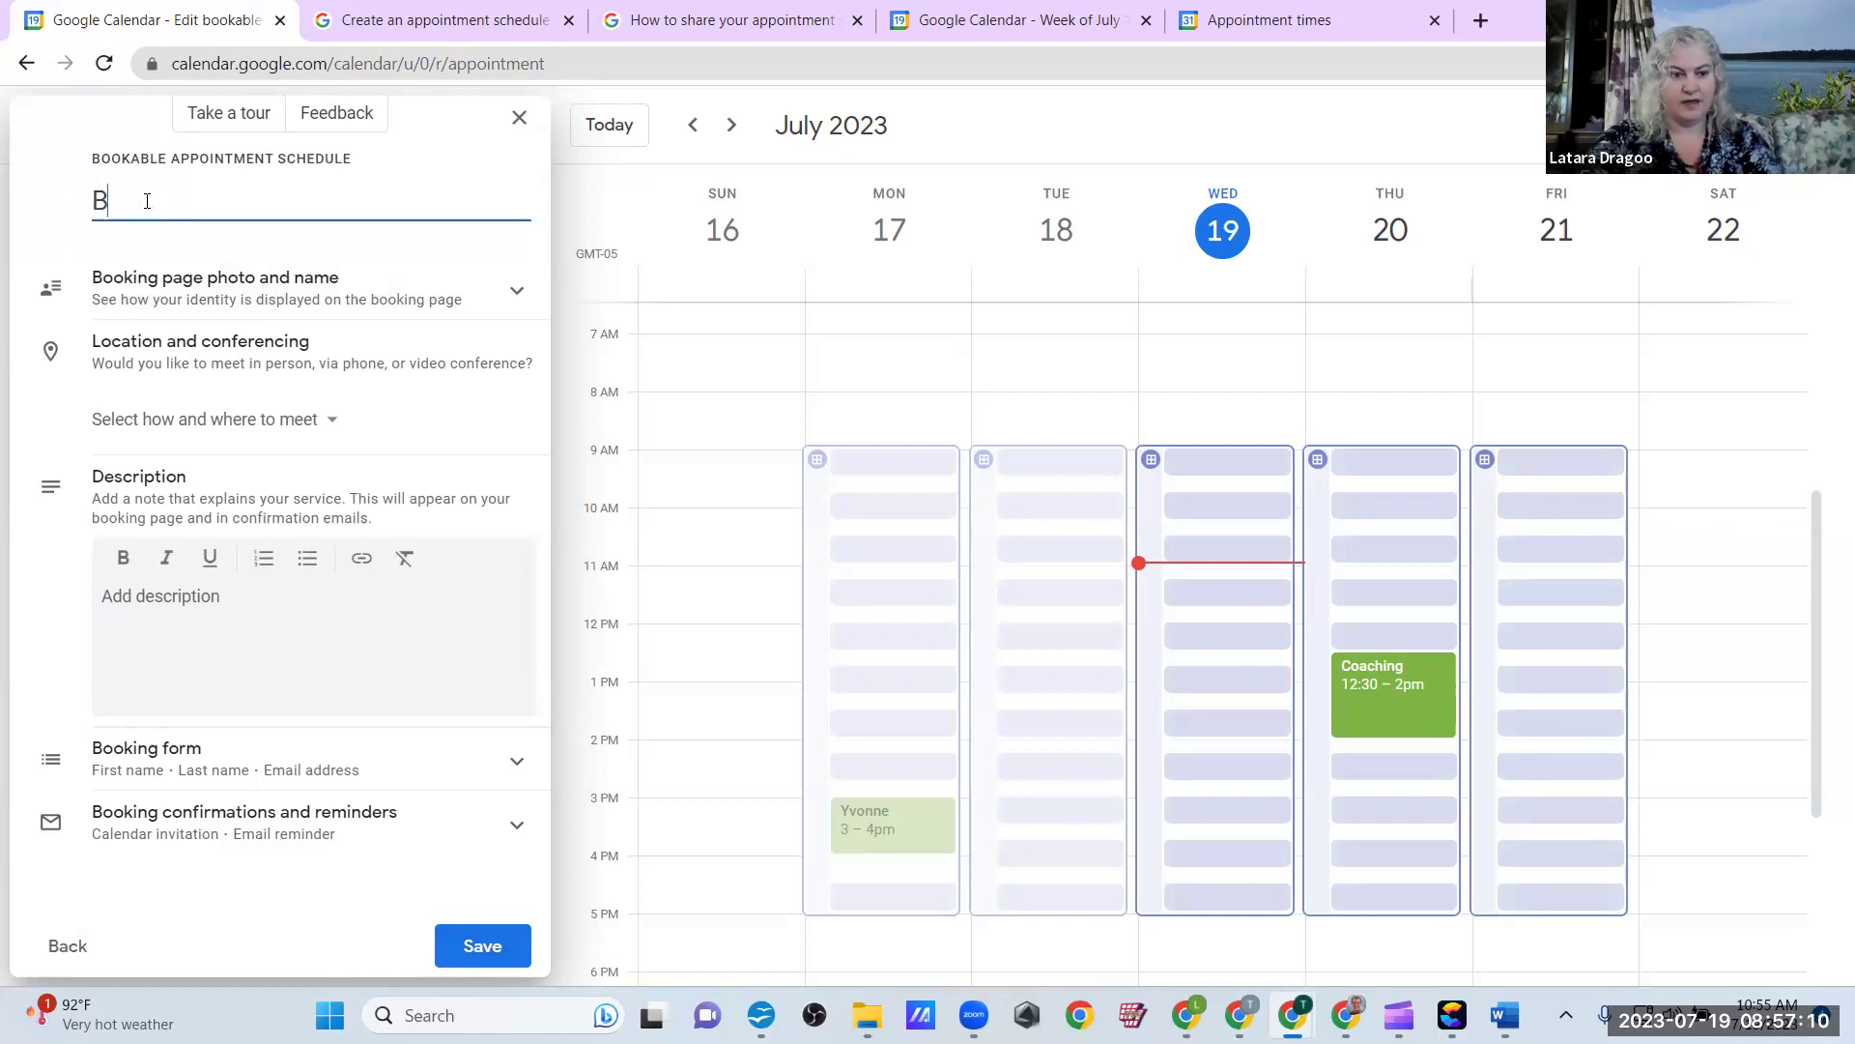
text(ook your )
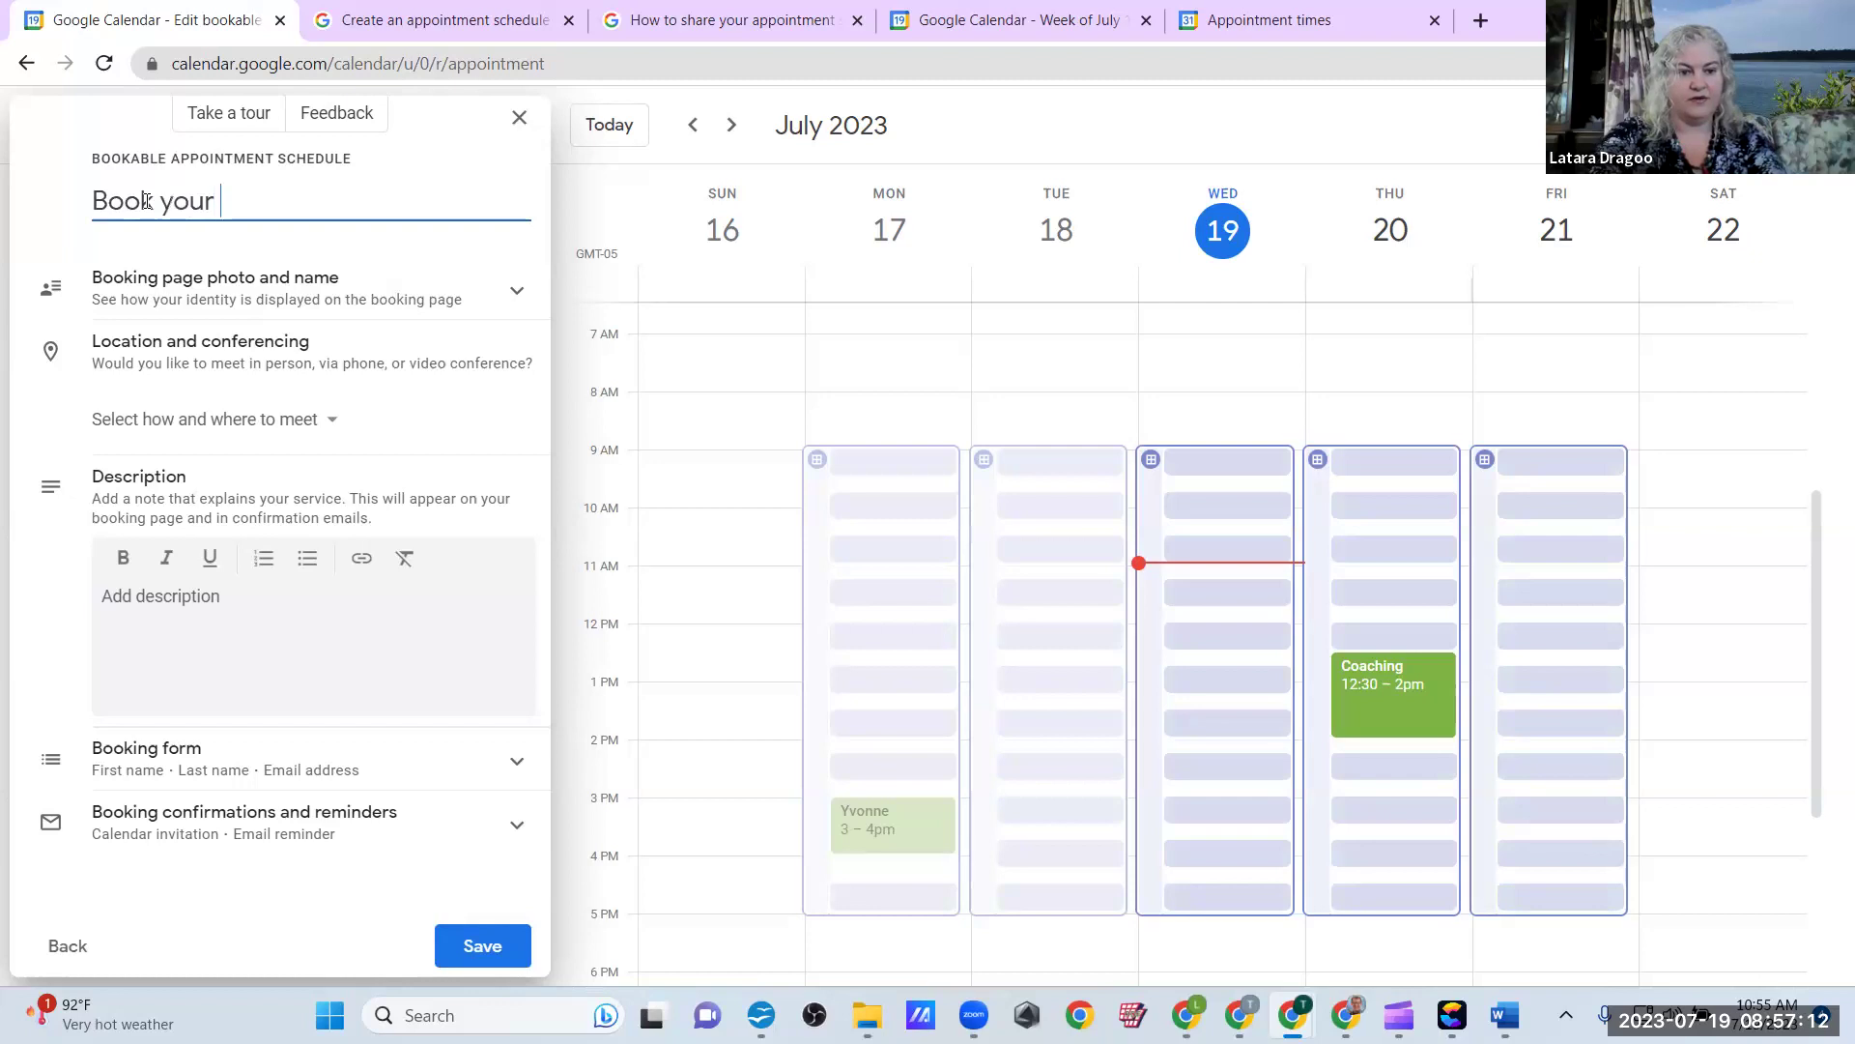
text(Strate)
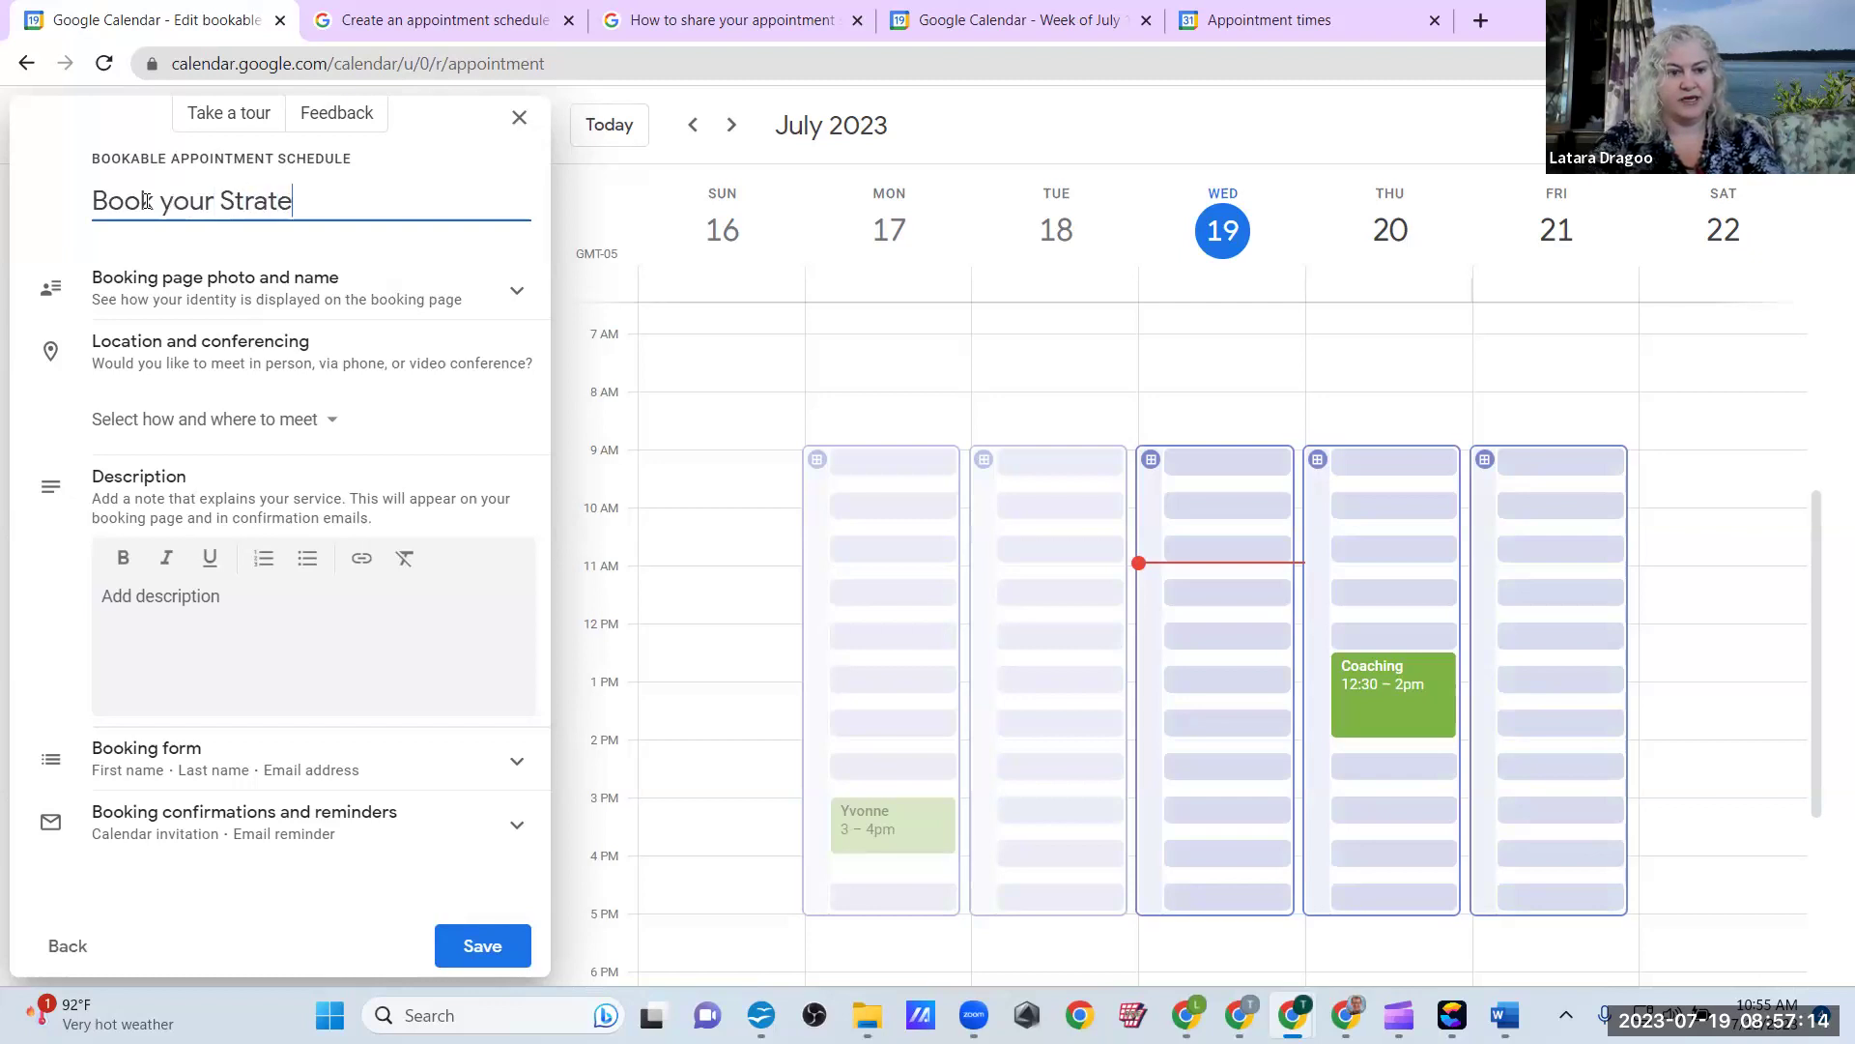
text(gy Session)
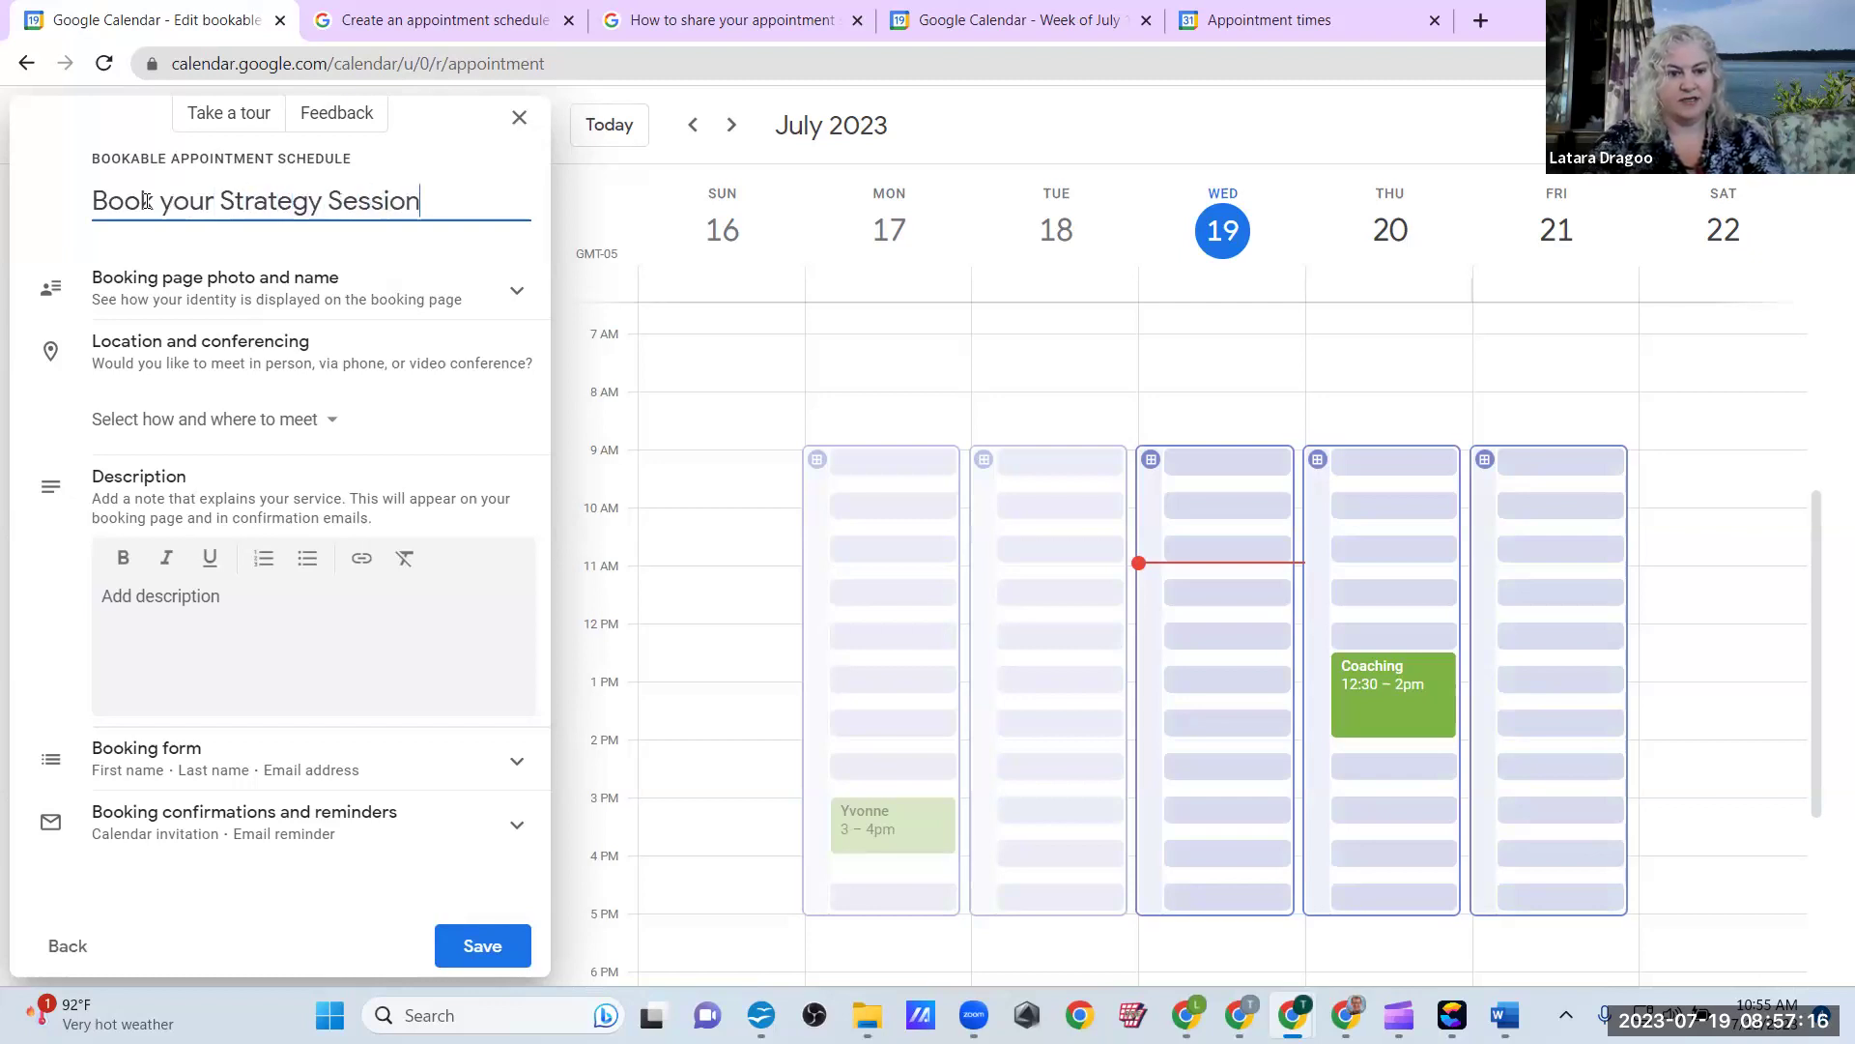
text( Now!)
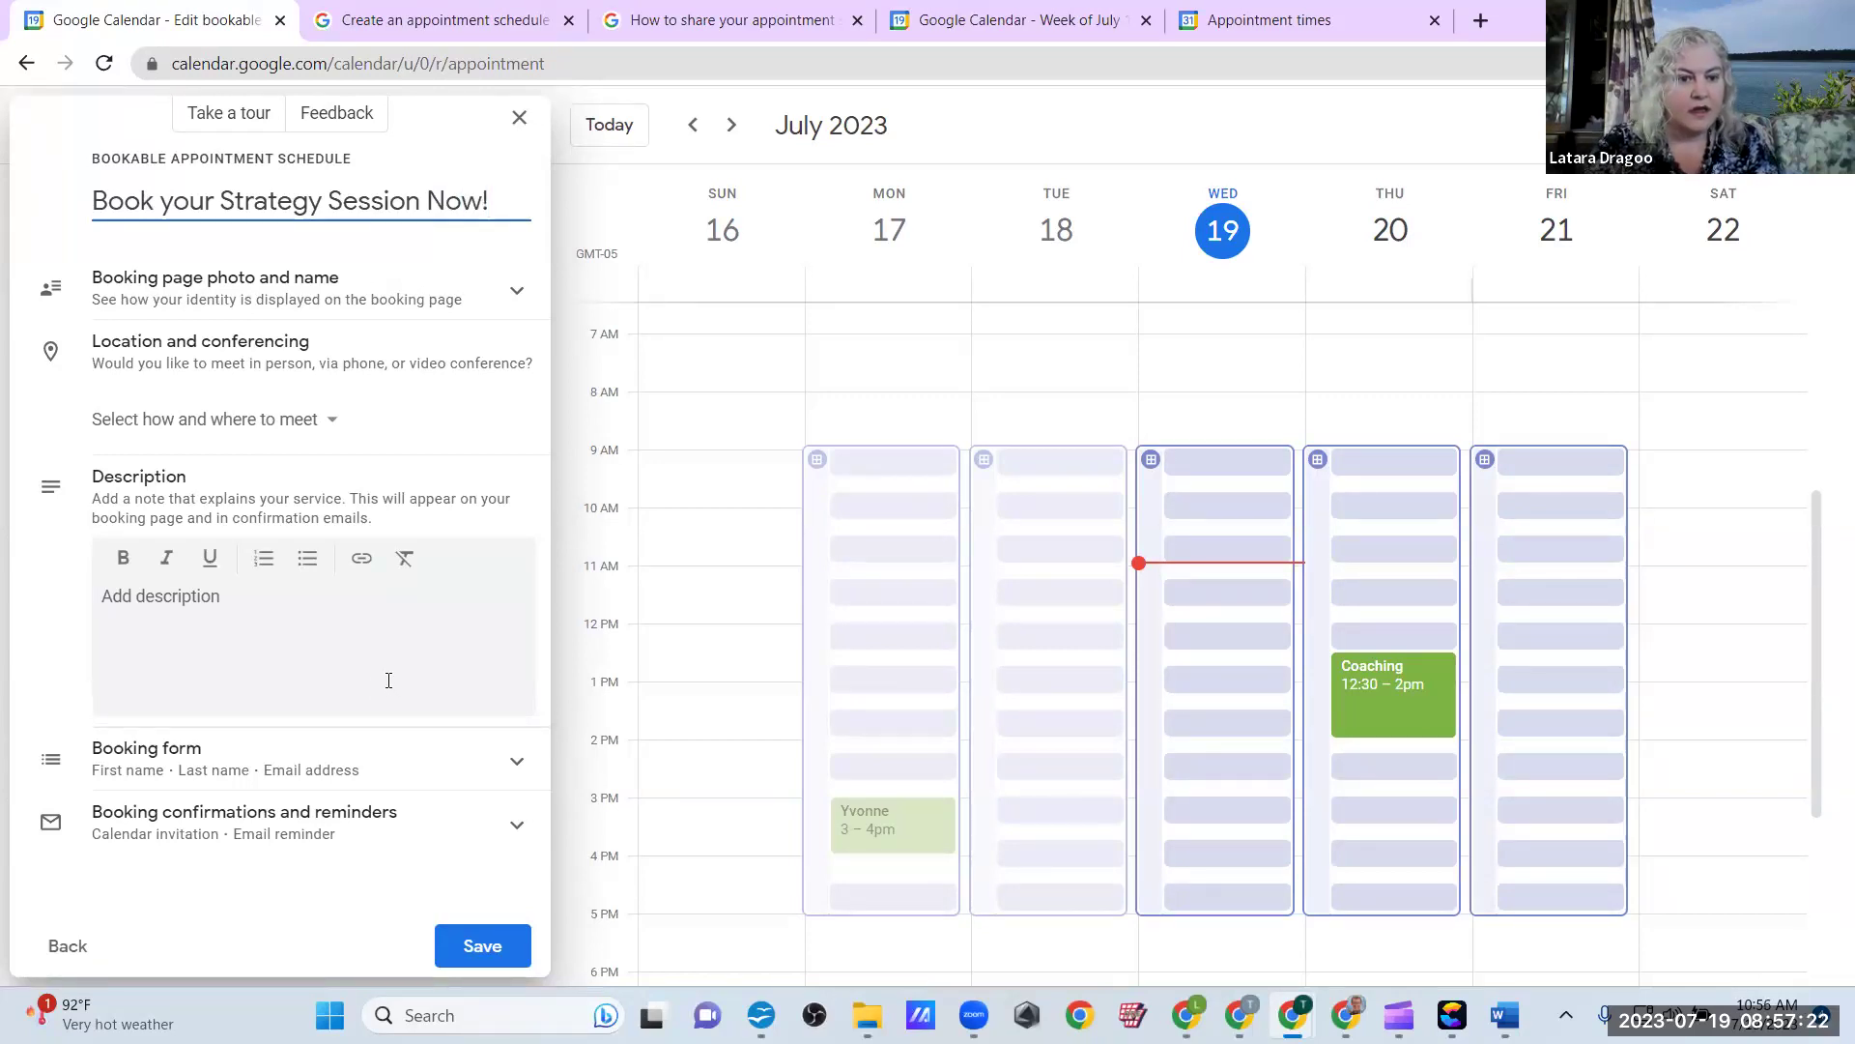
key(BackSpace)
key(BackSpace)
key(BackSpace)
key(BackSpace)
key(BackSpace)
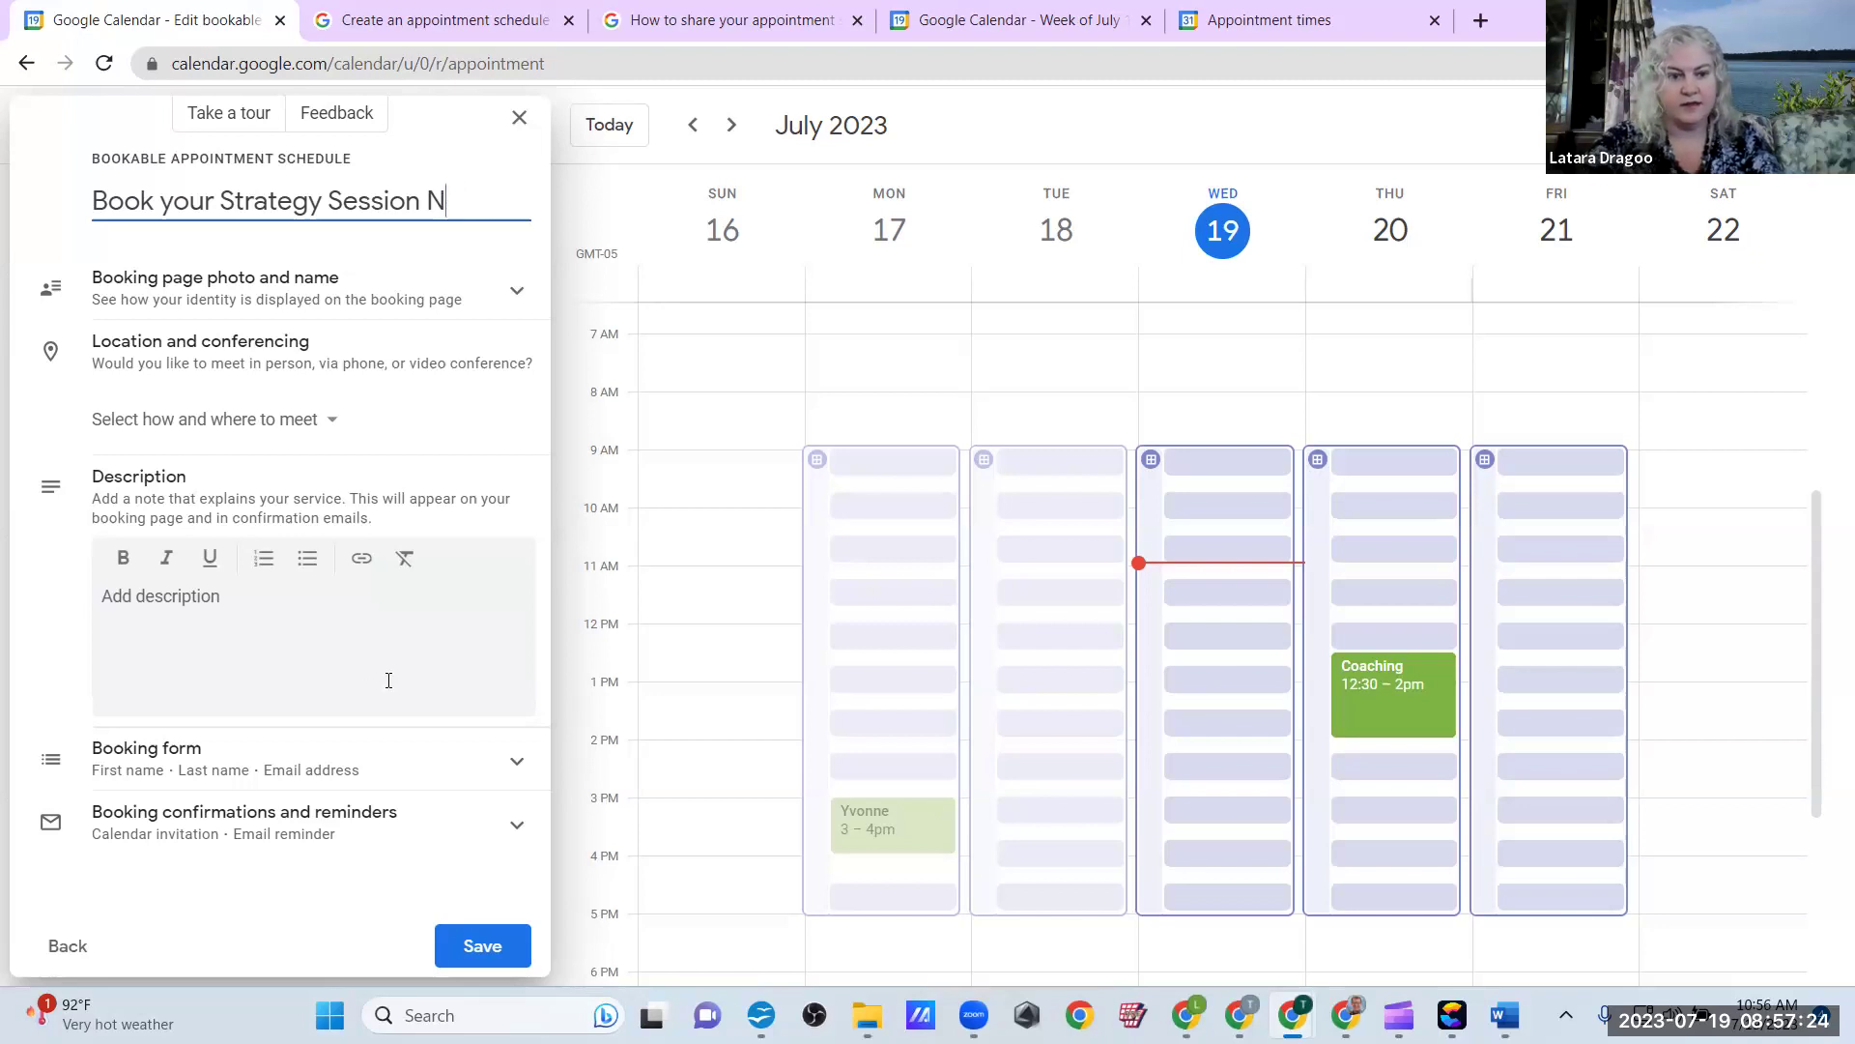
text(!)
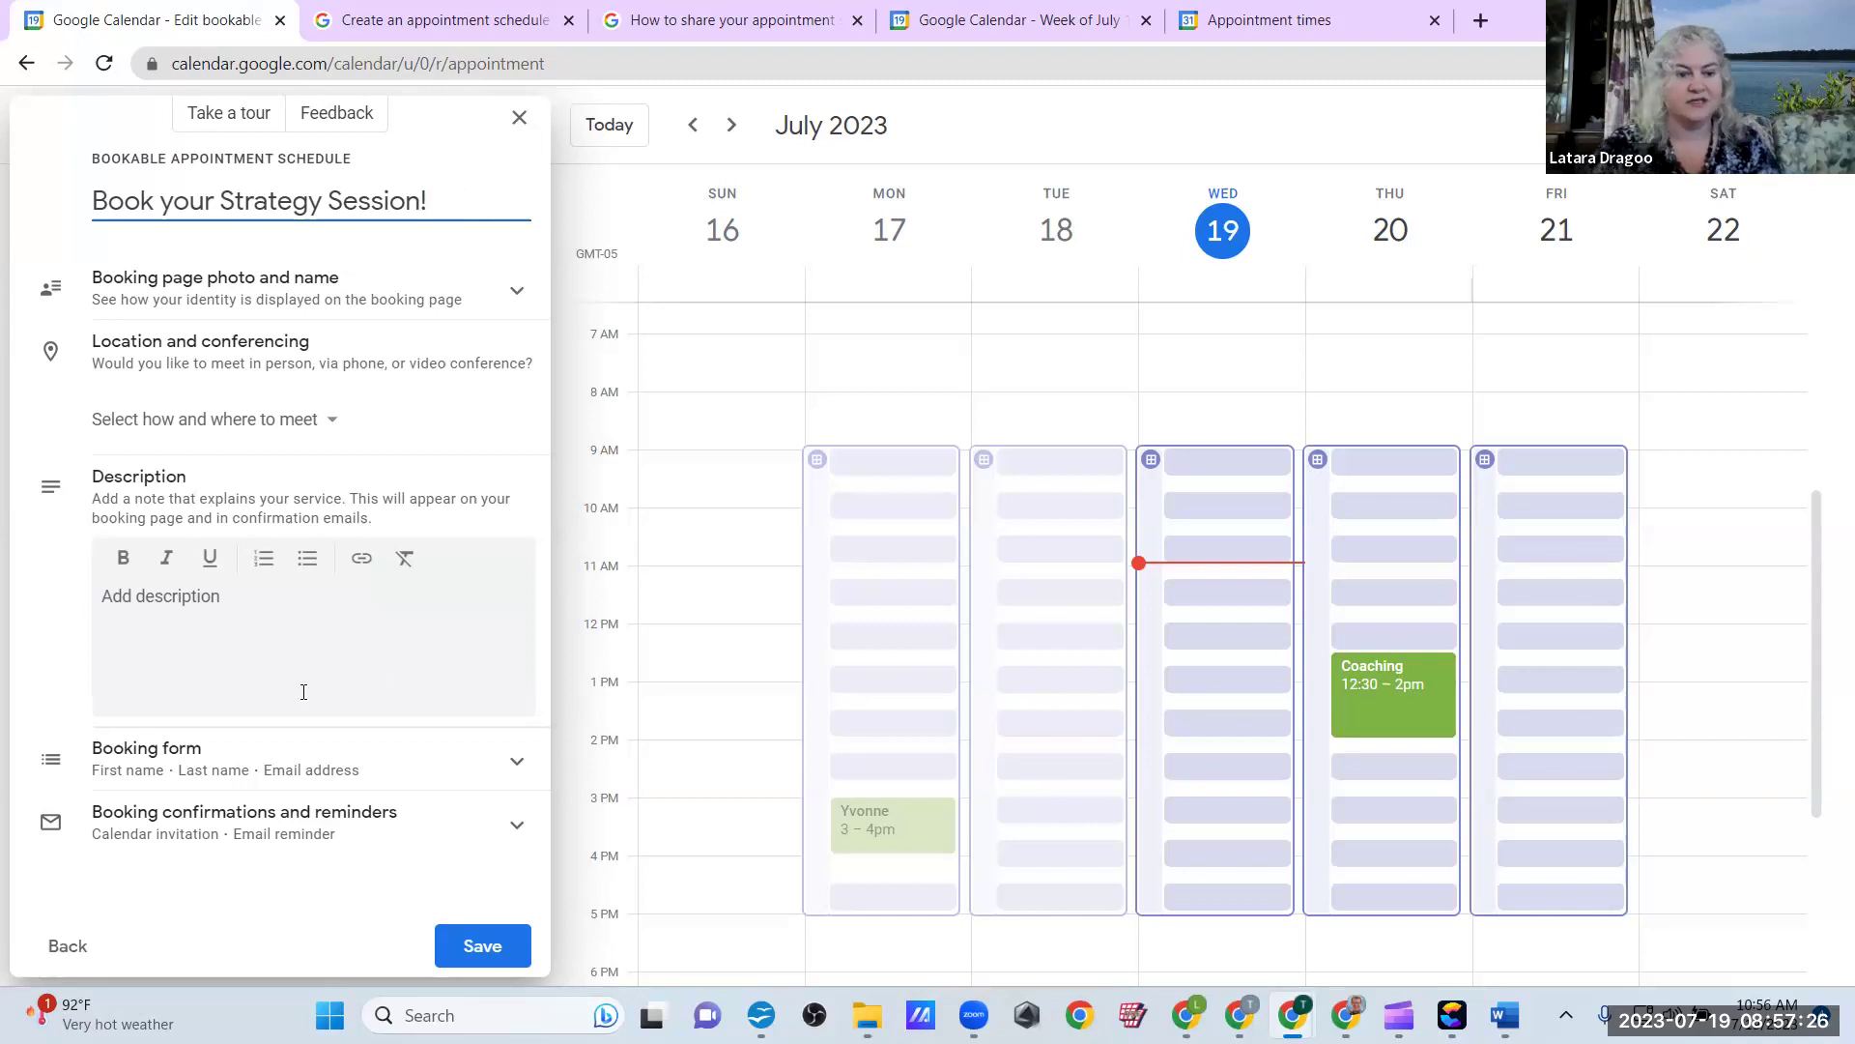
click(266, 607)
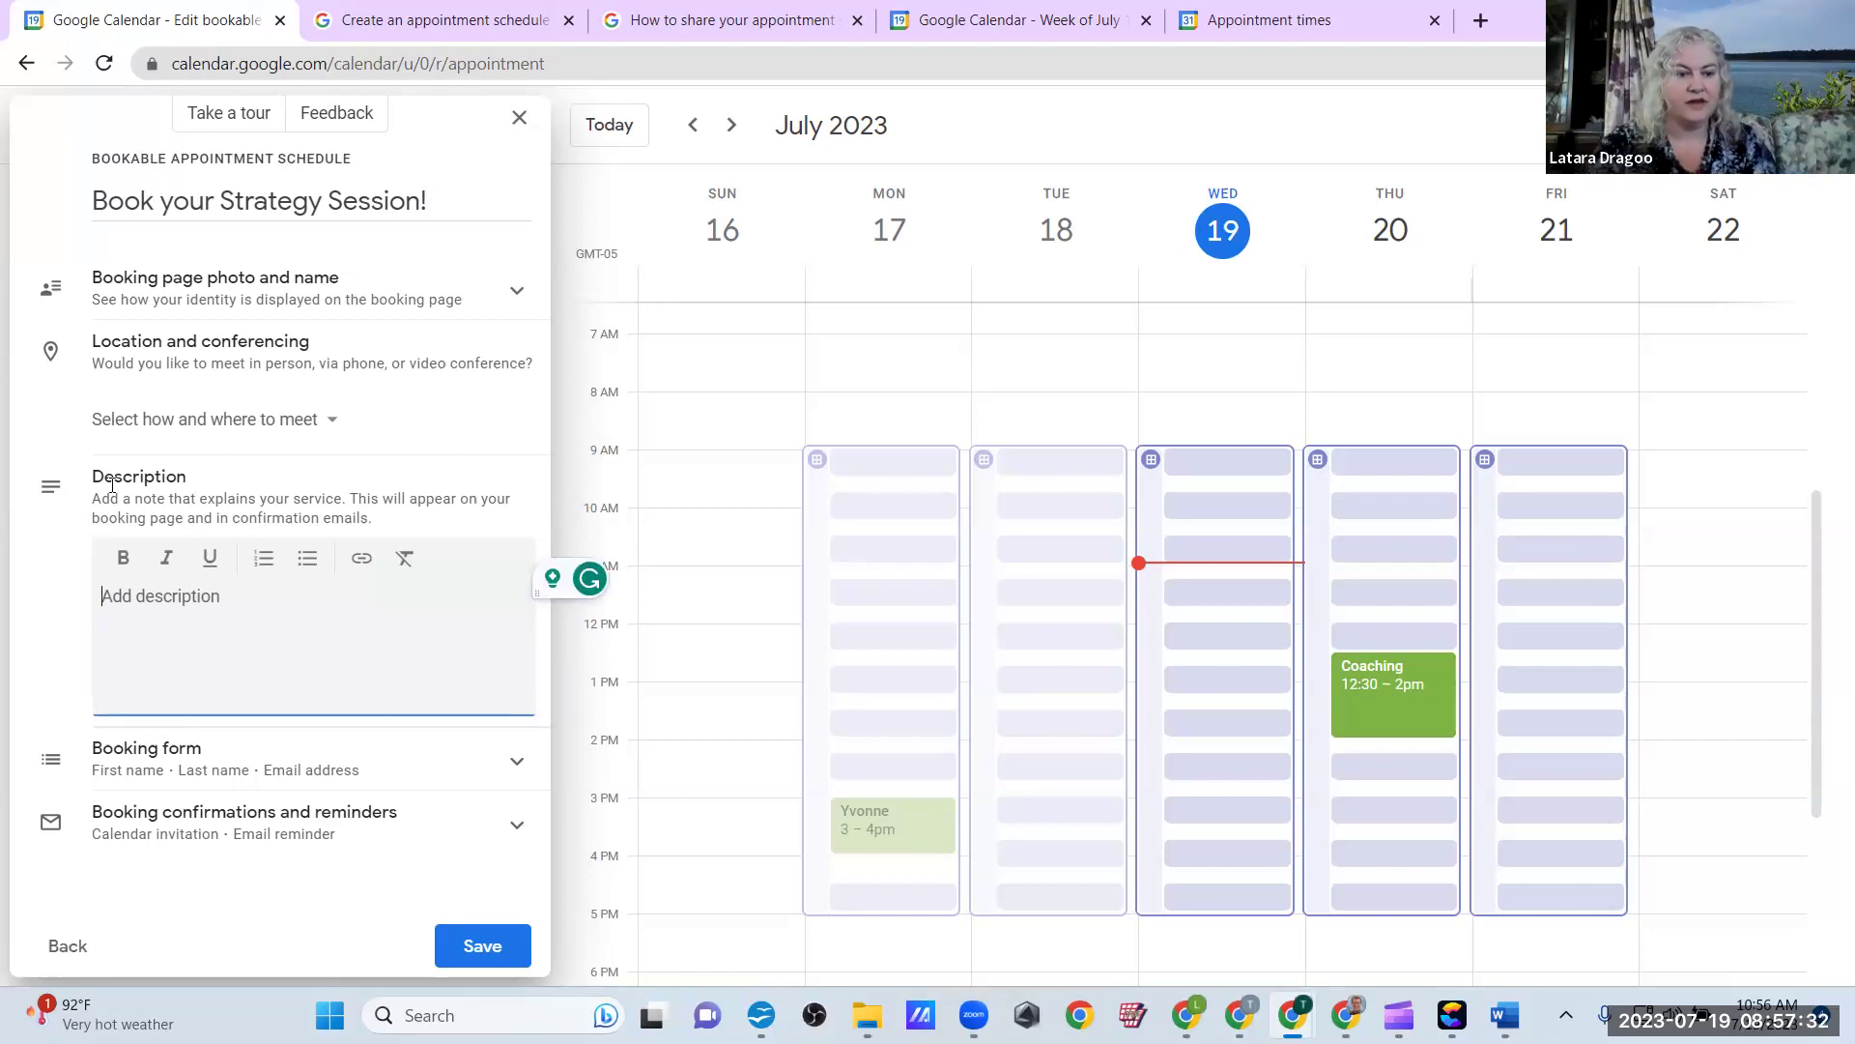
Step: Expand Booking page photo and name and set the meeting location to Phone call
click(213, 288)
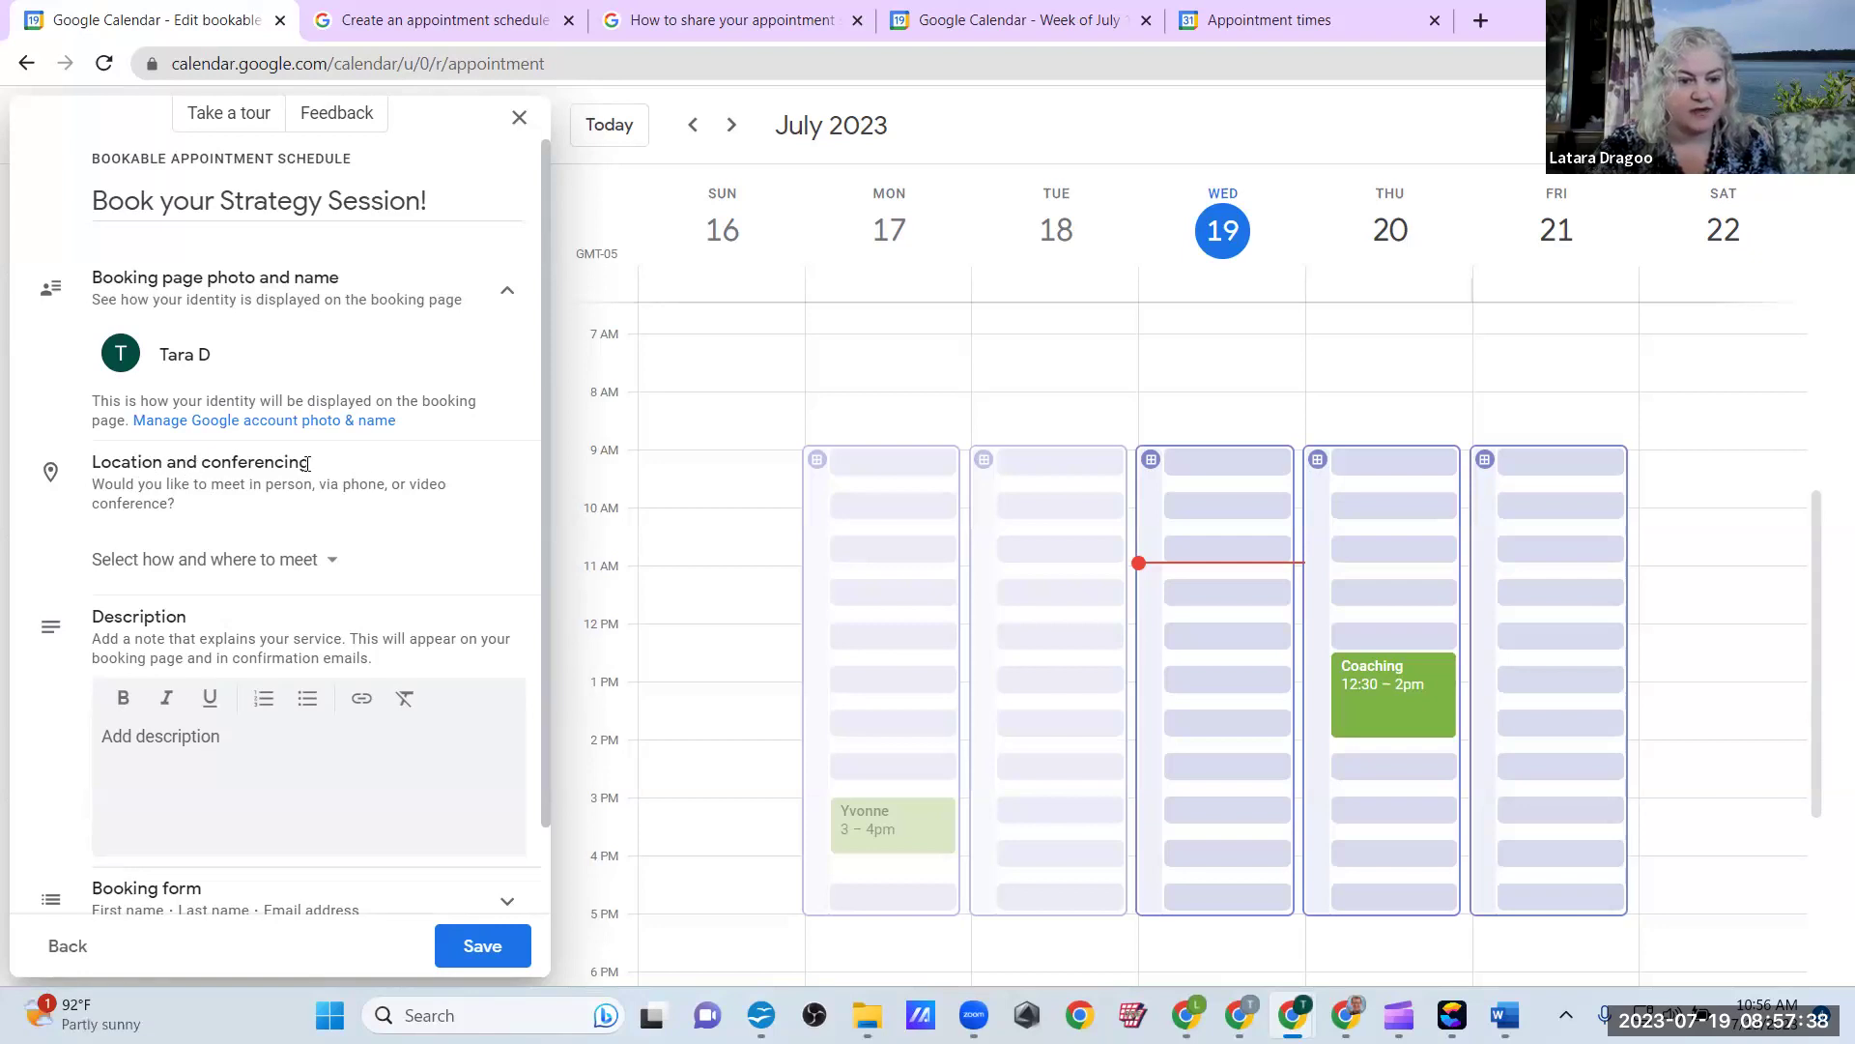
drag(331, 466, 90, 460)
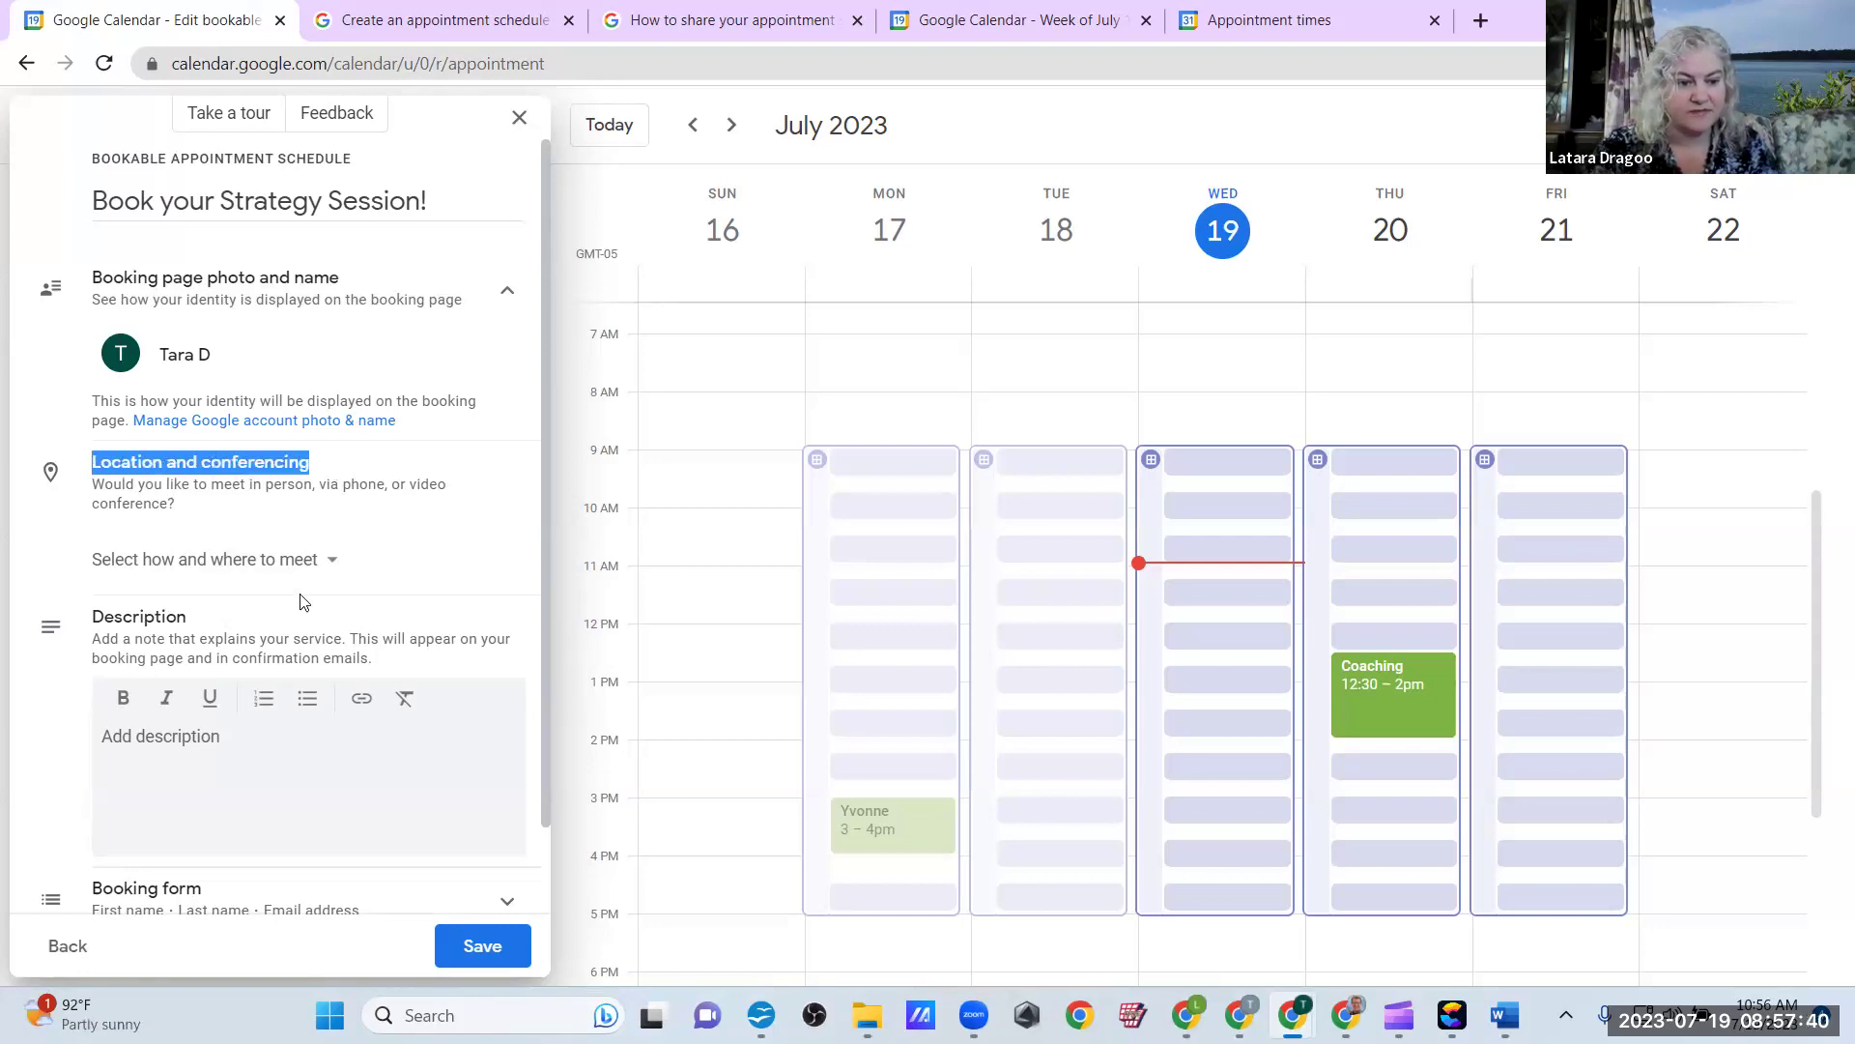
click(311, 558)
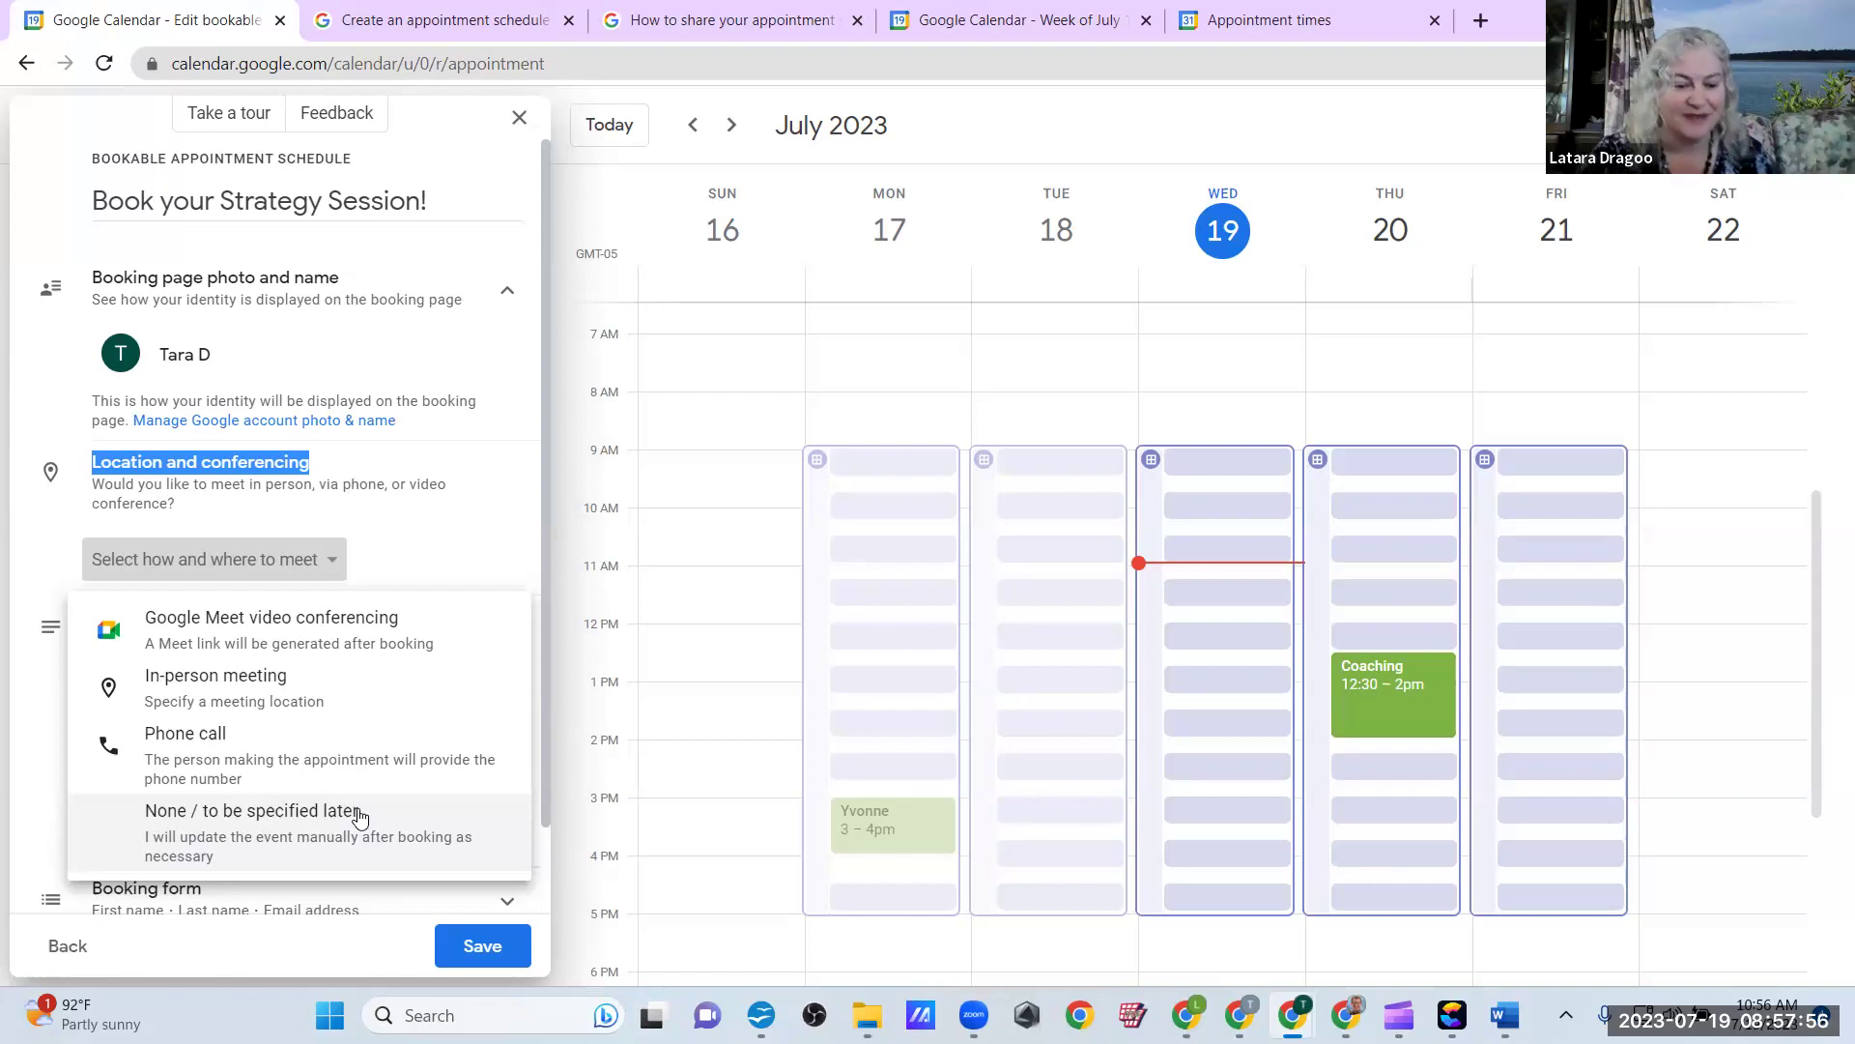
click(174, 824)
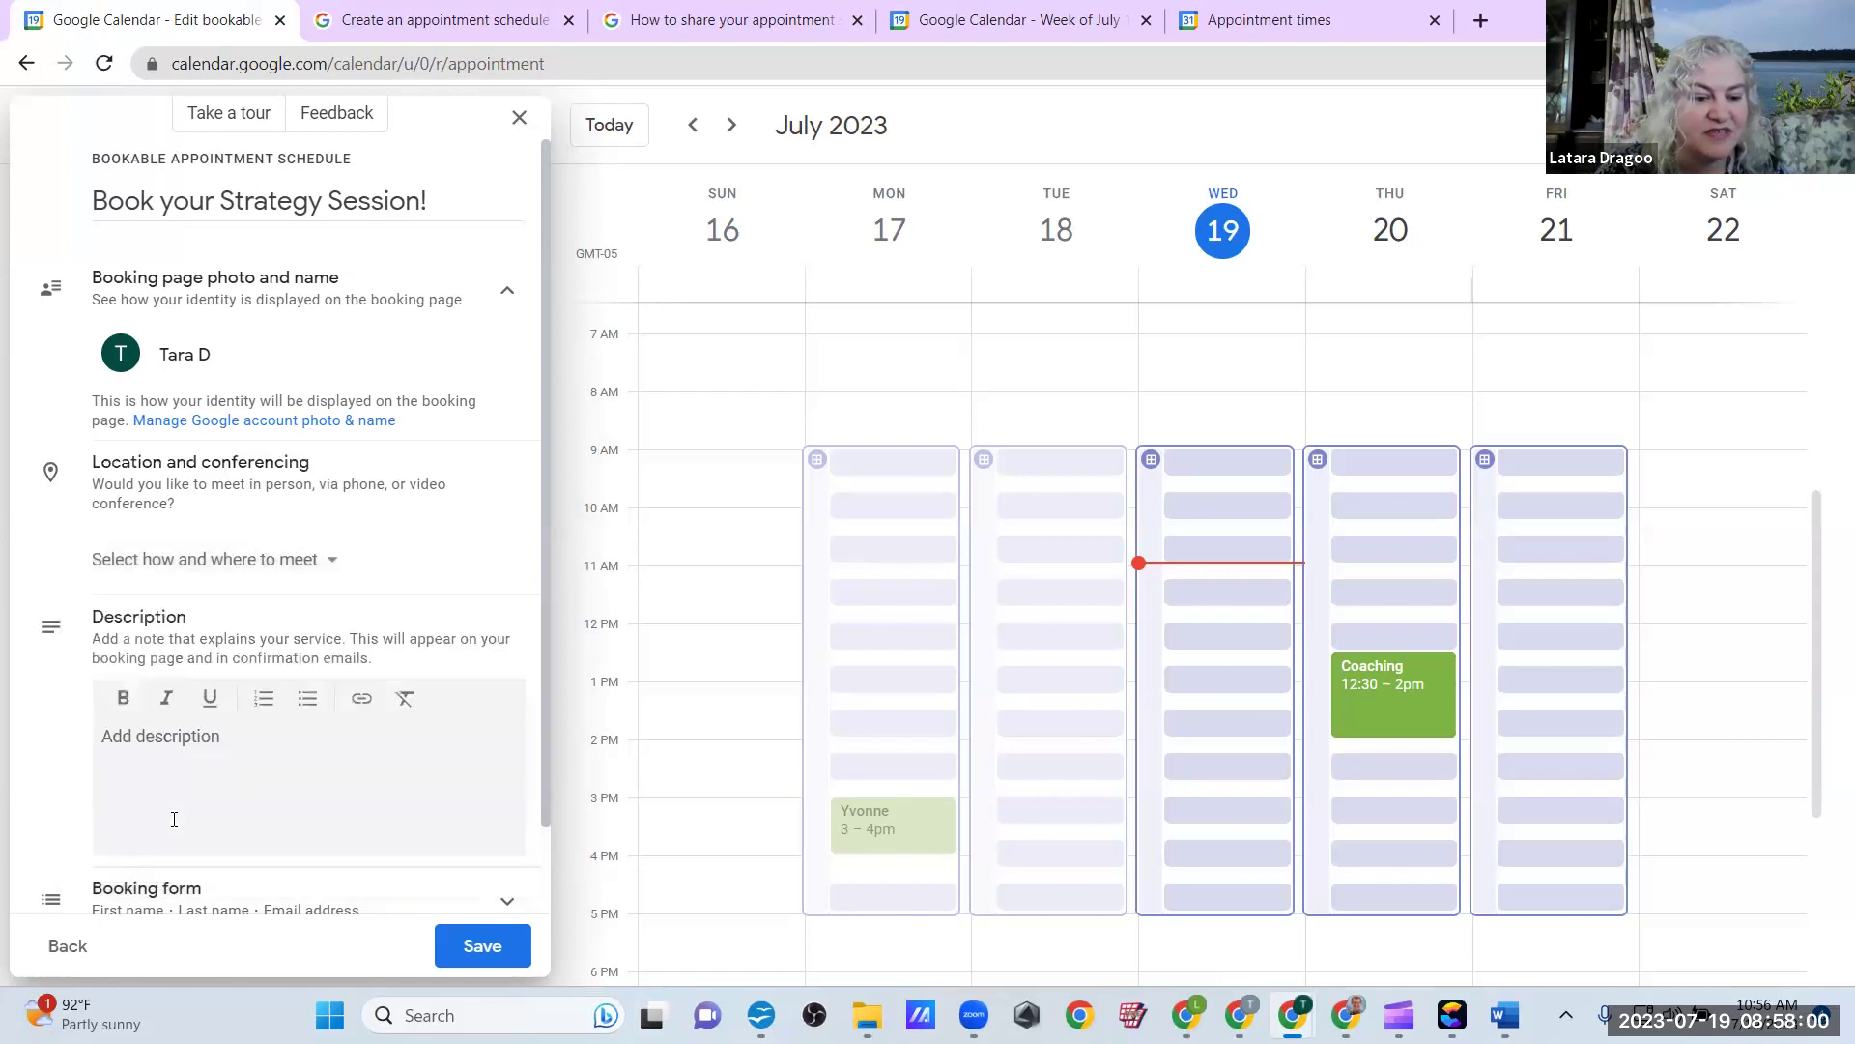
click(327, 559)
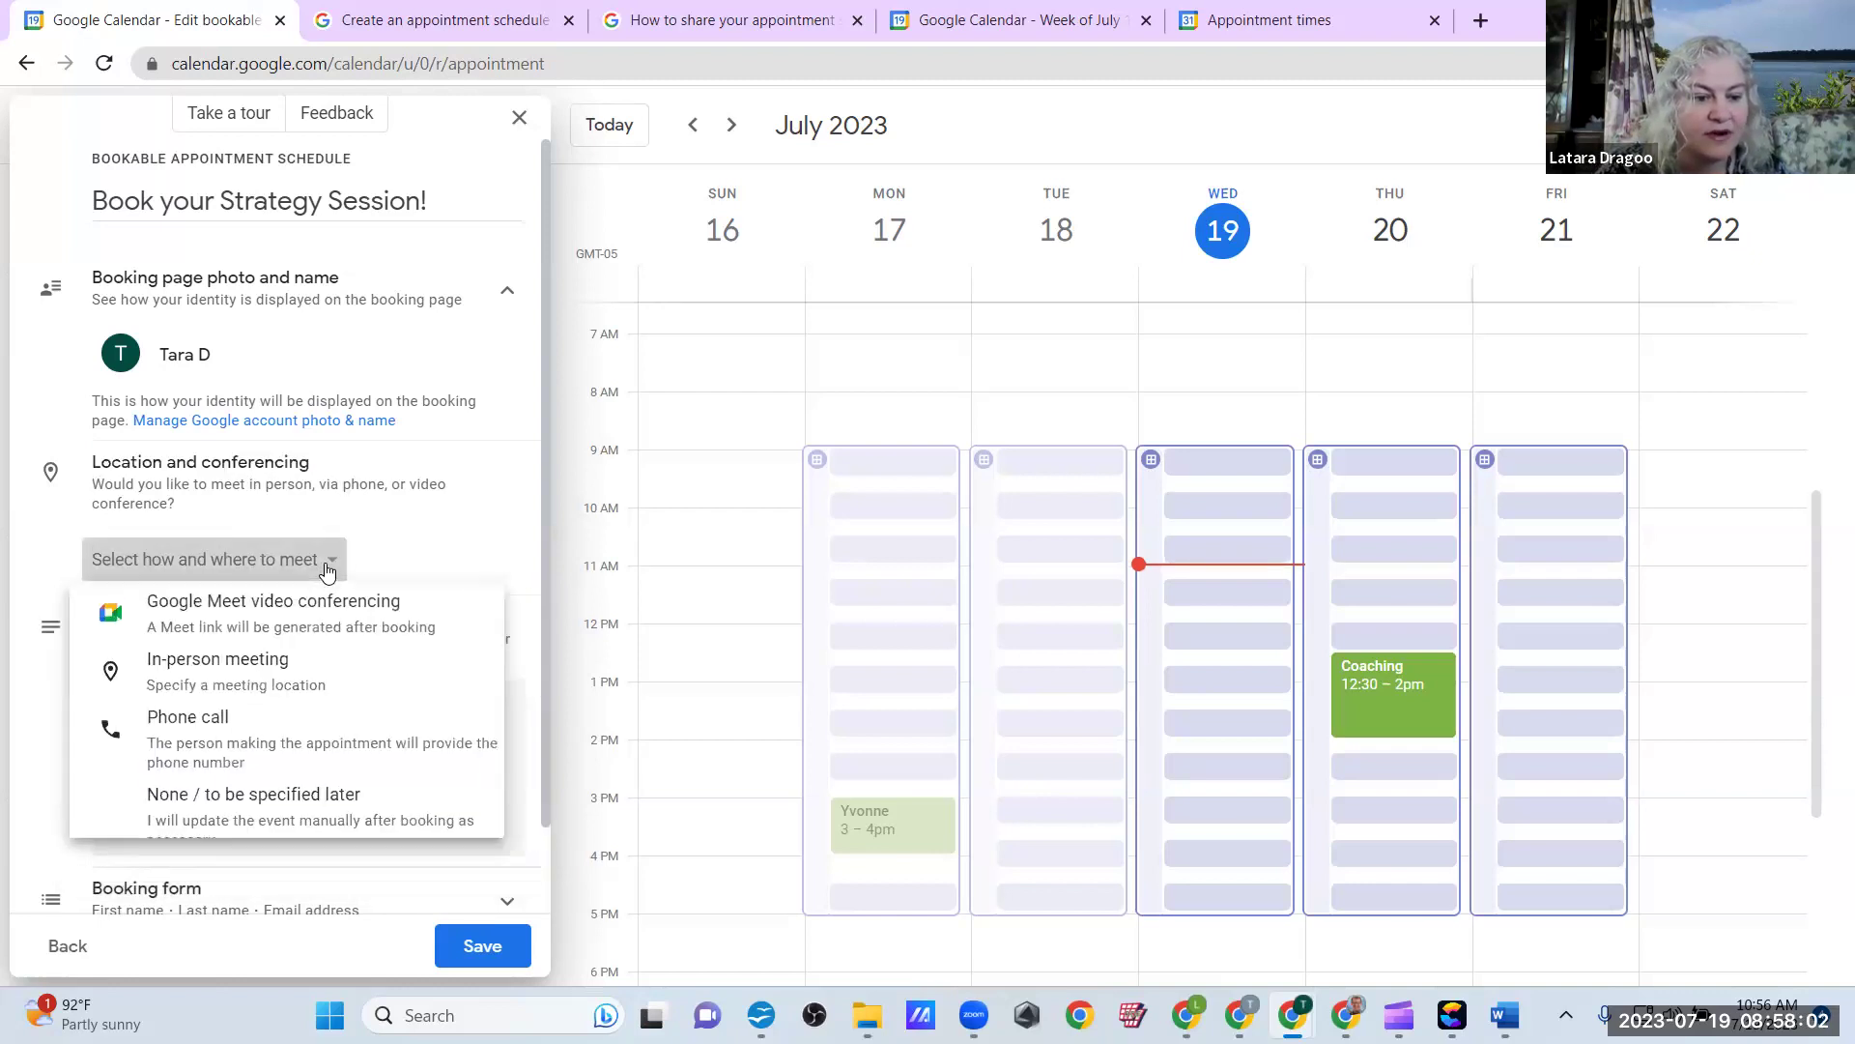
click(201, 763)
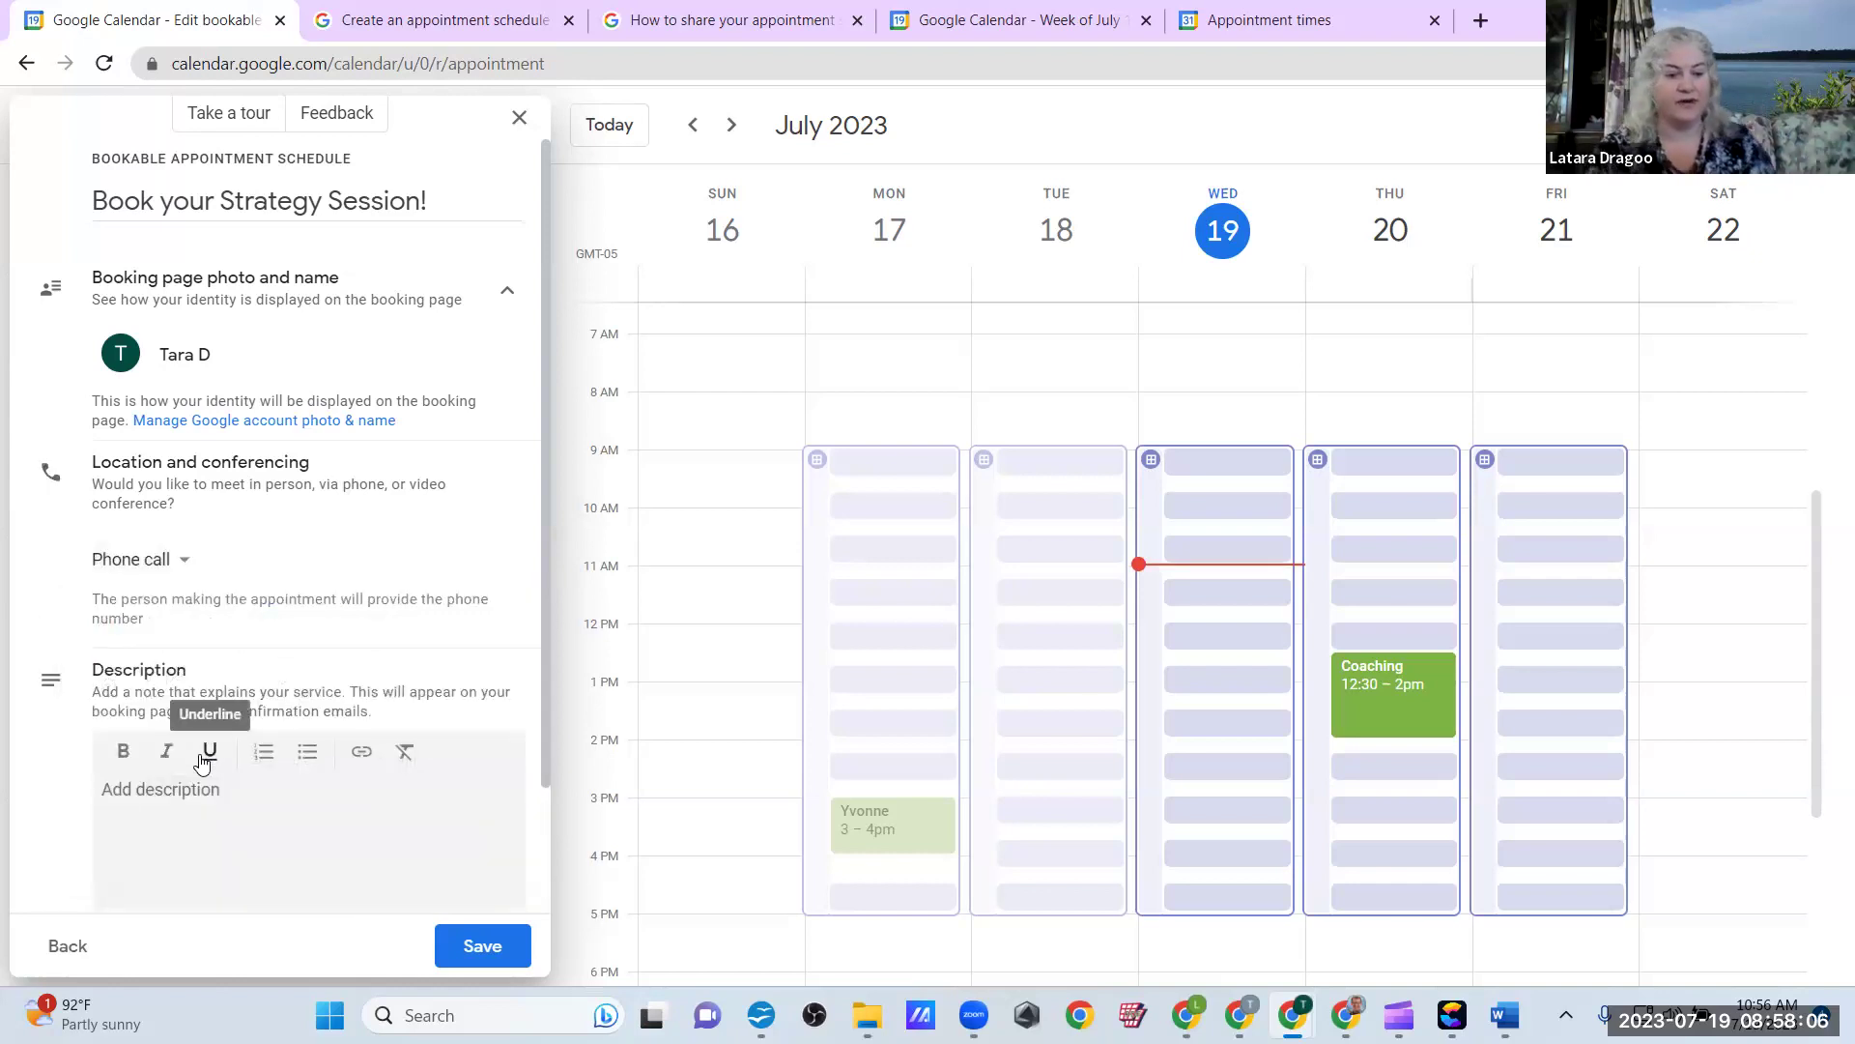
click(228, 783)
scroll(228, 783, down, 2)
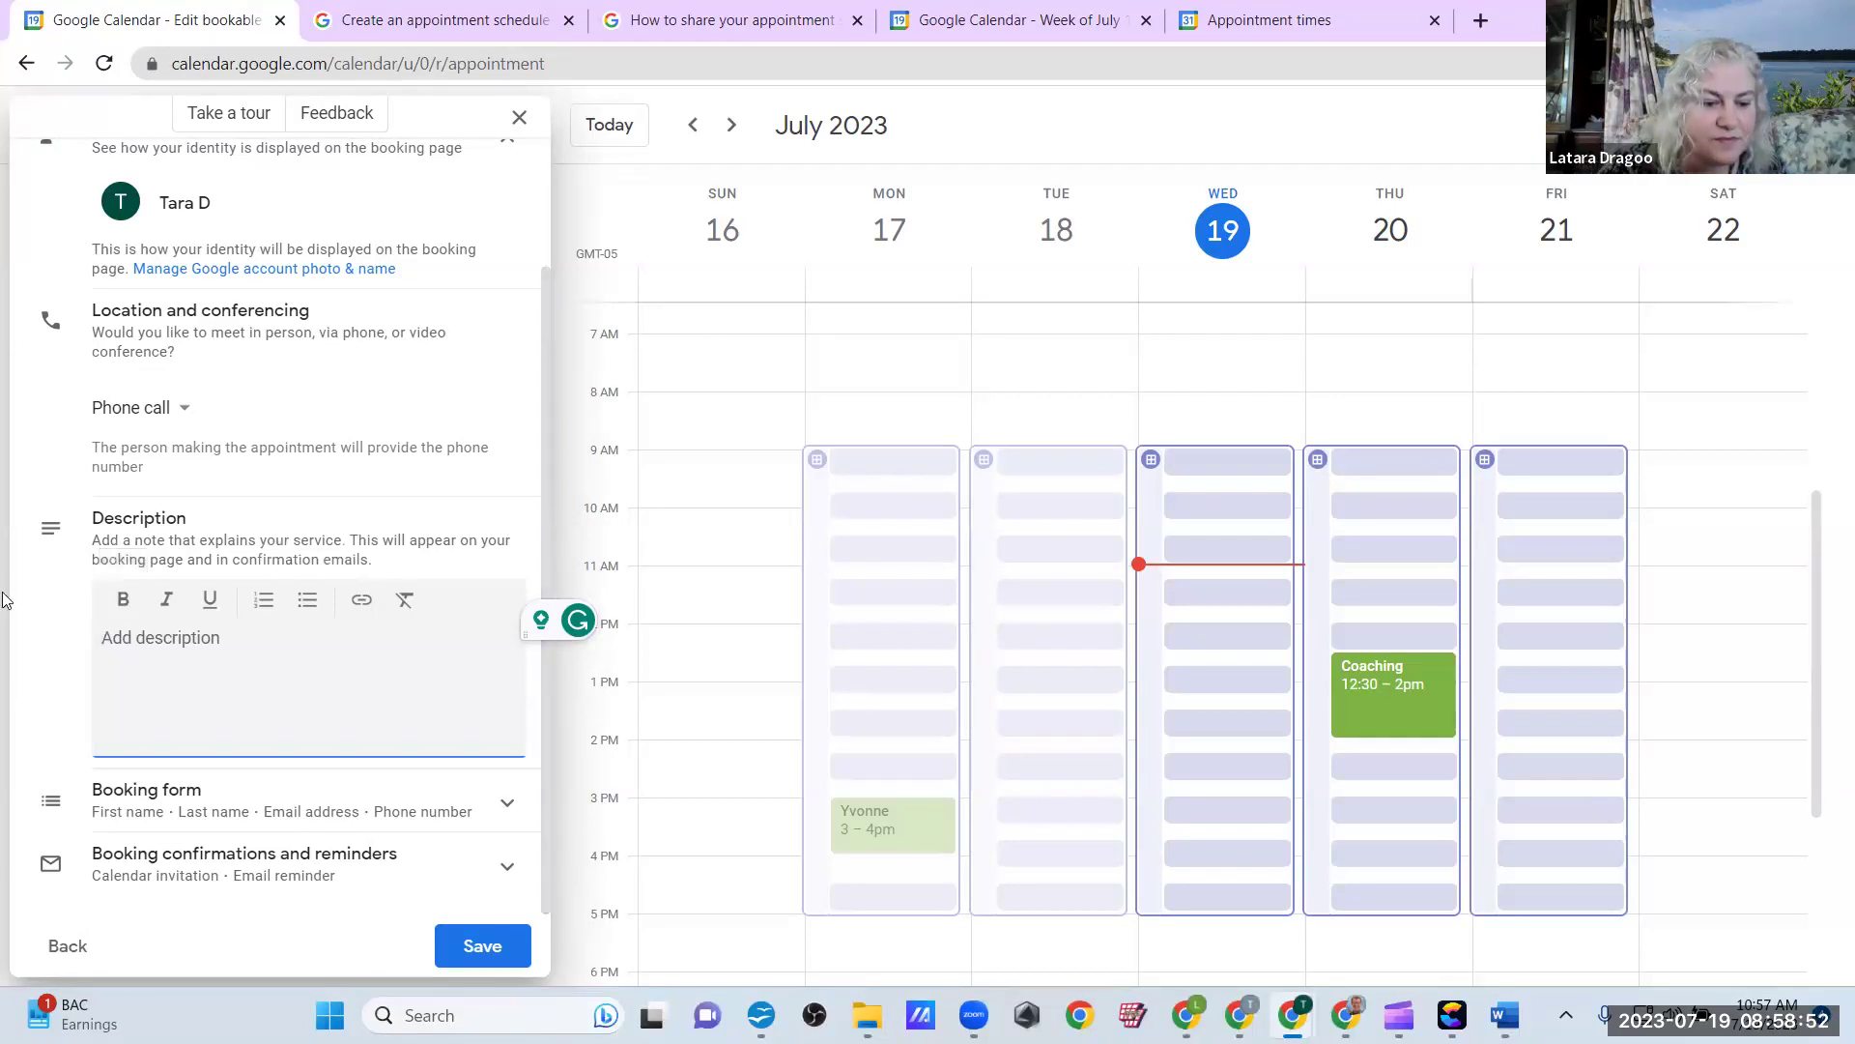
Step: Add an optional custom 'Topic of discussion' question to the booking form
click(474, 794)
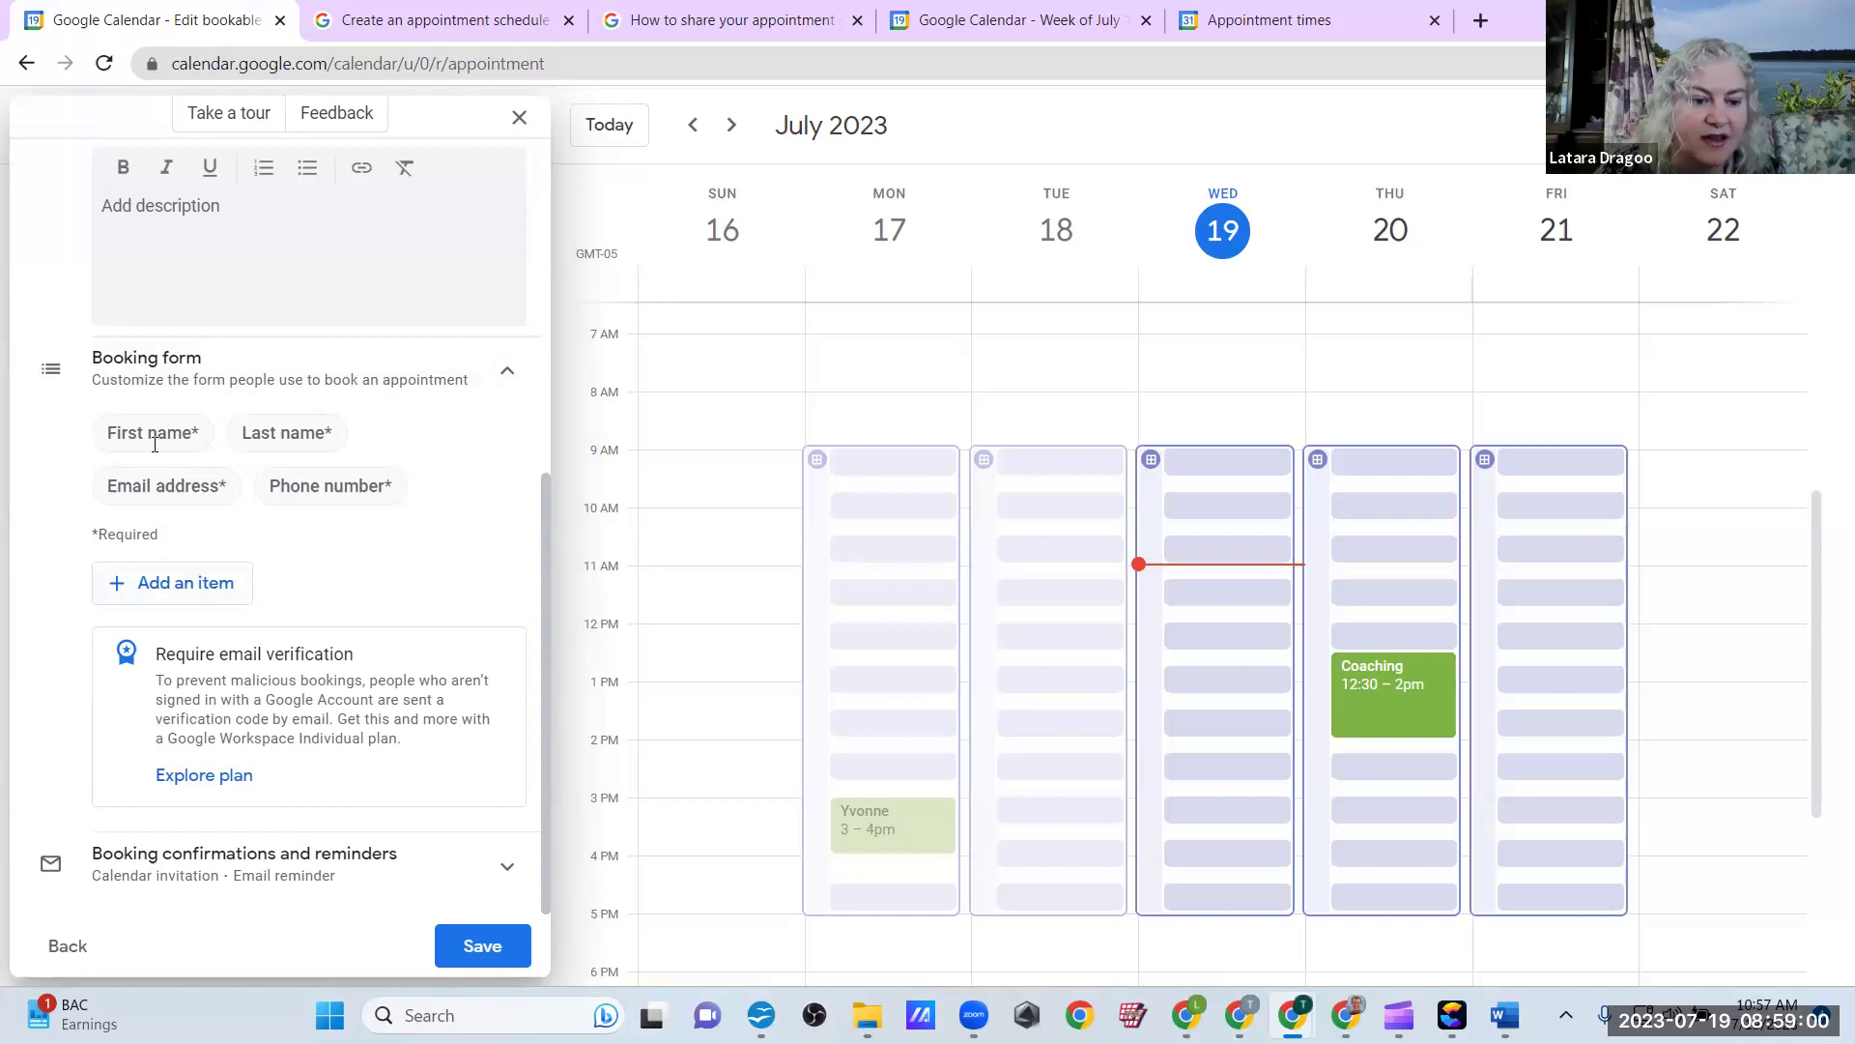
click(166, 586)
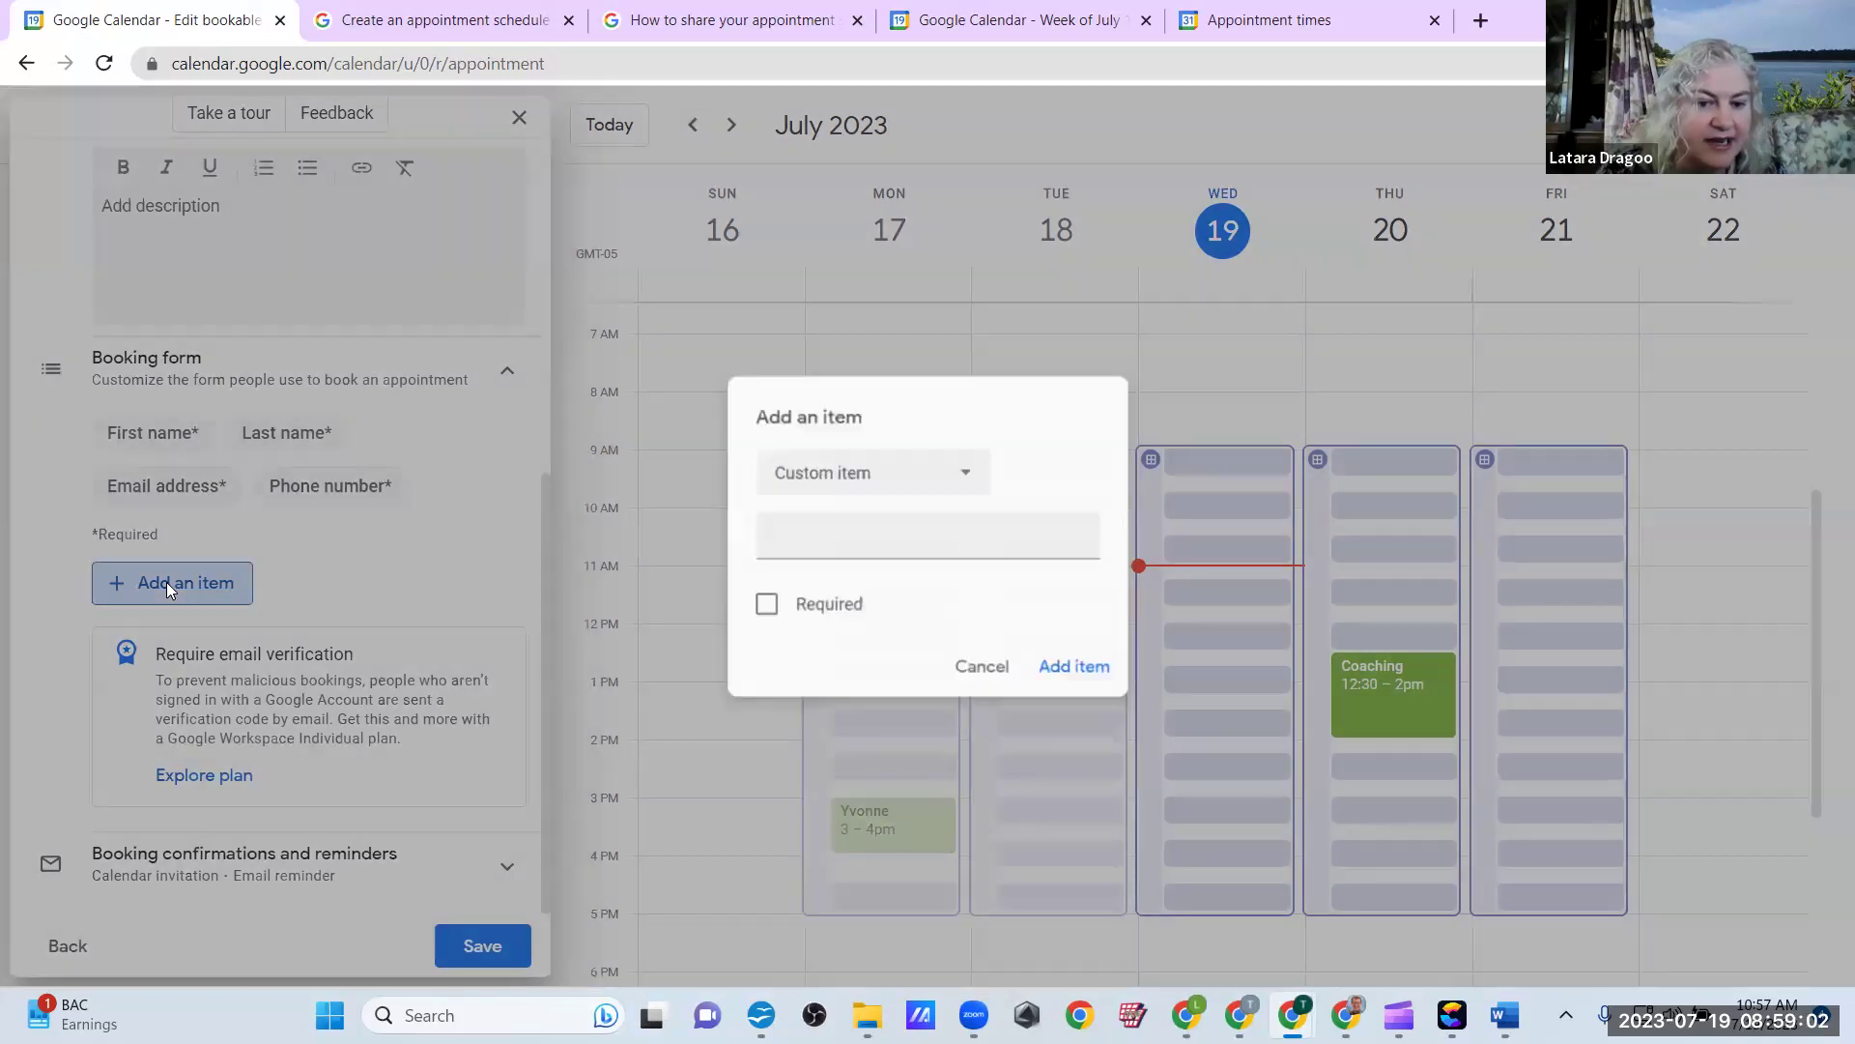
click(951, 477)
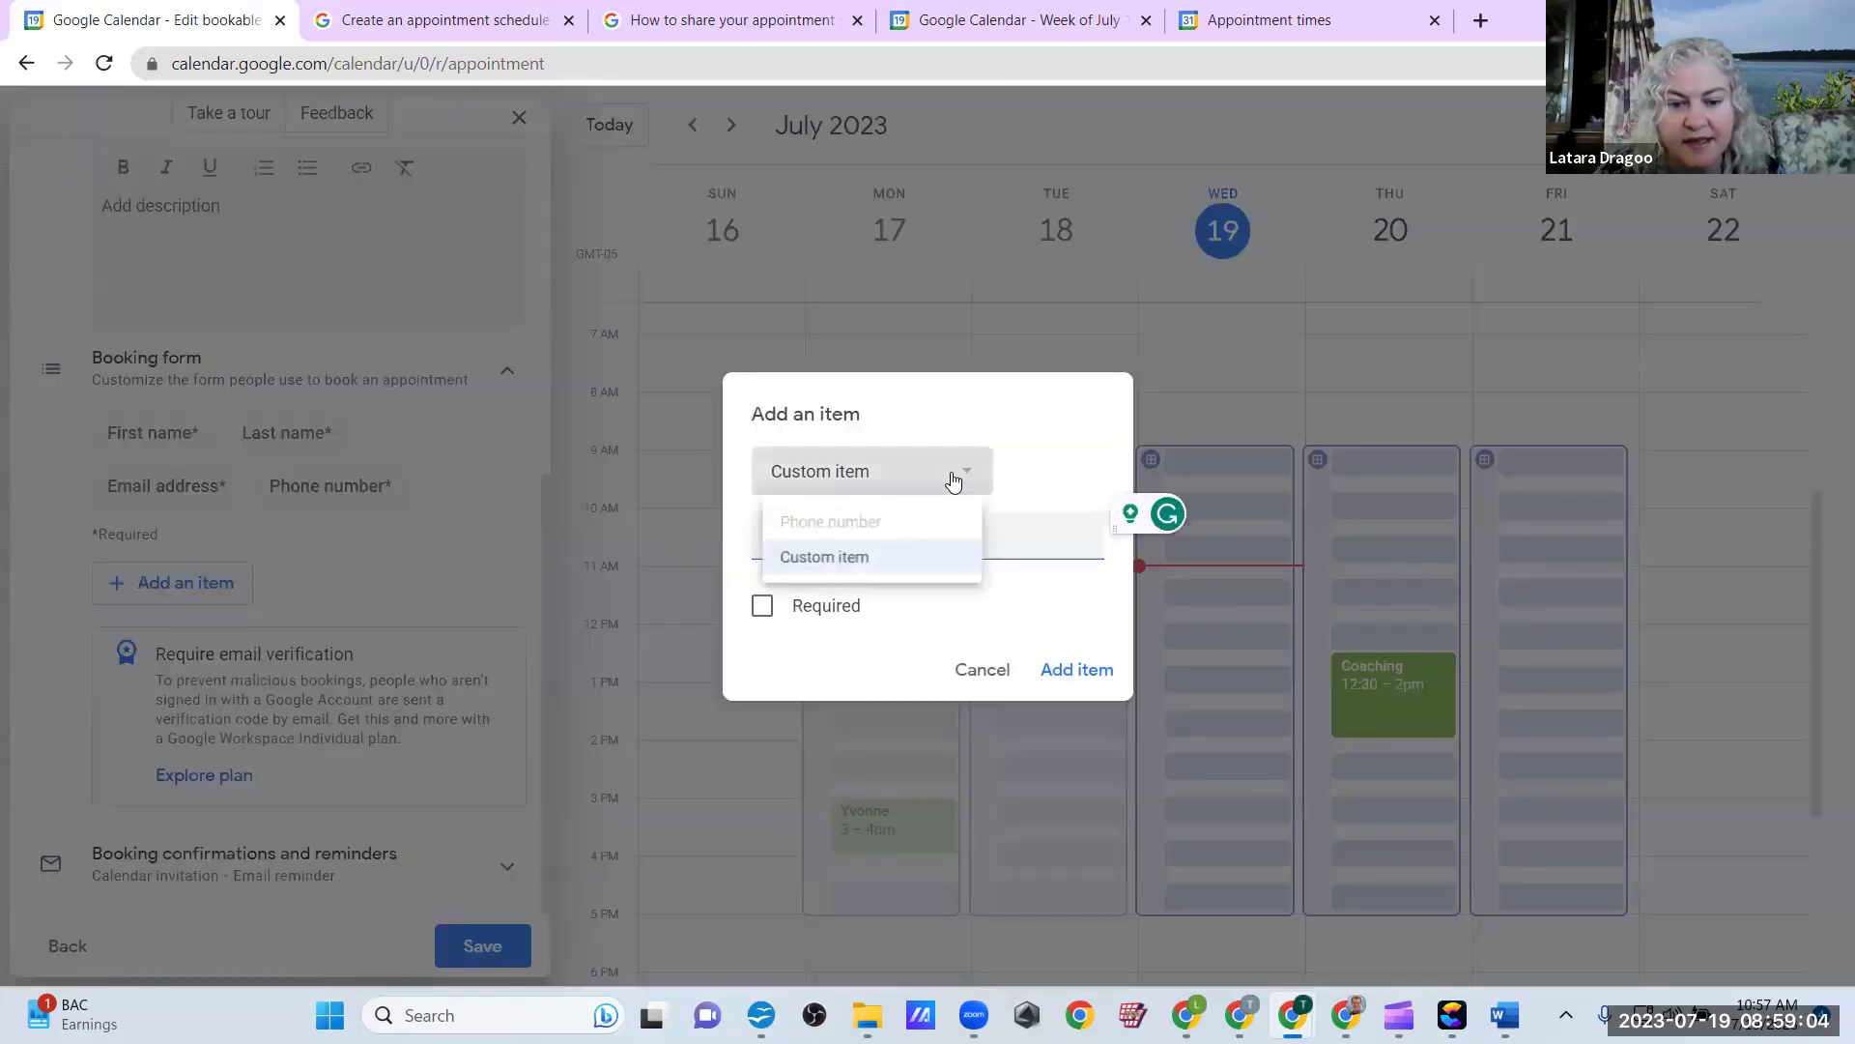
click(951, 478)
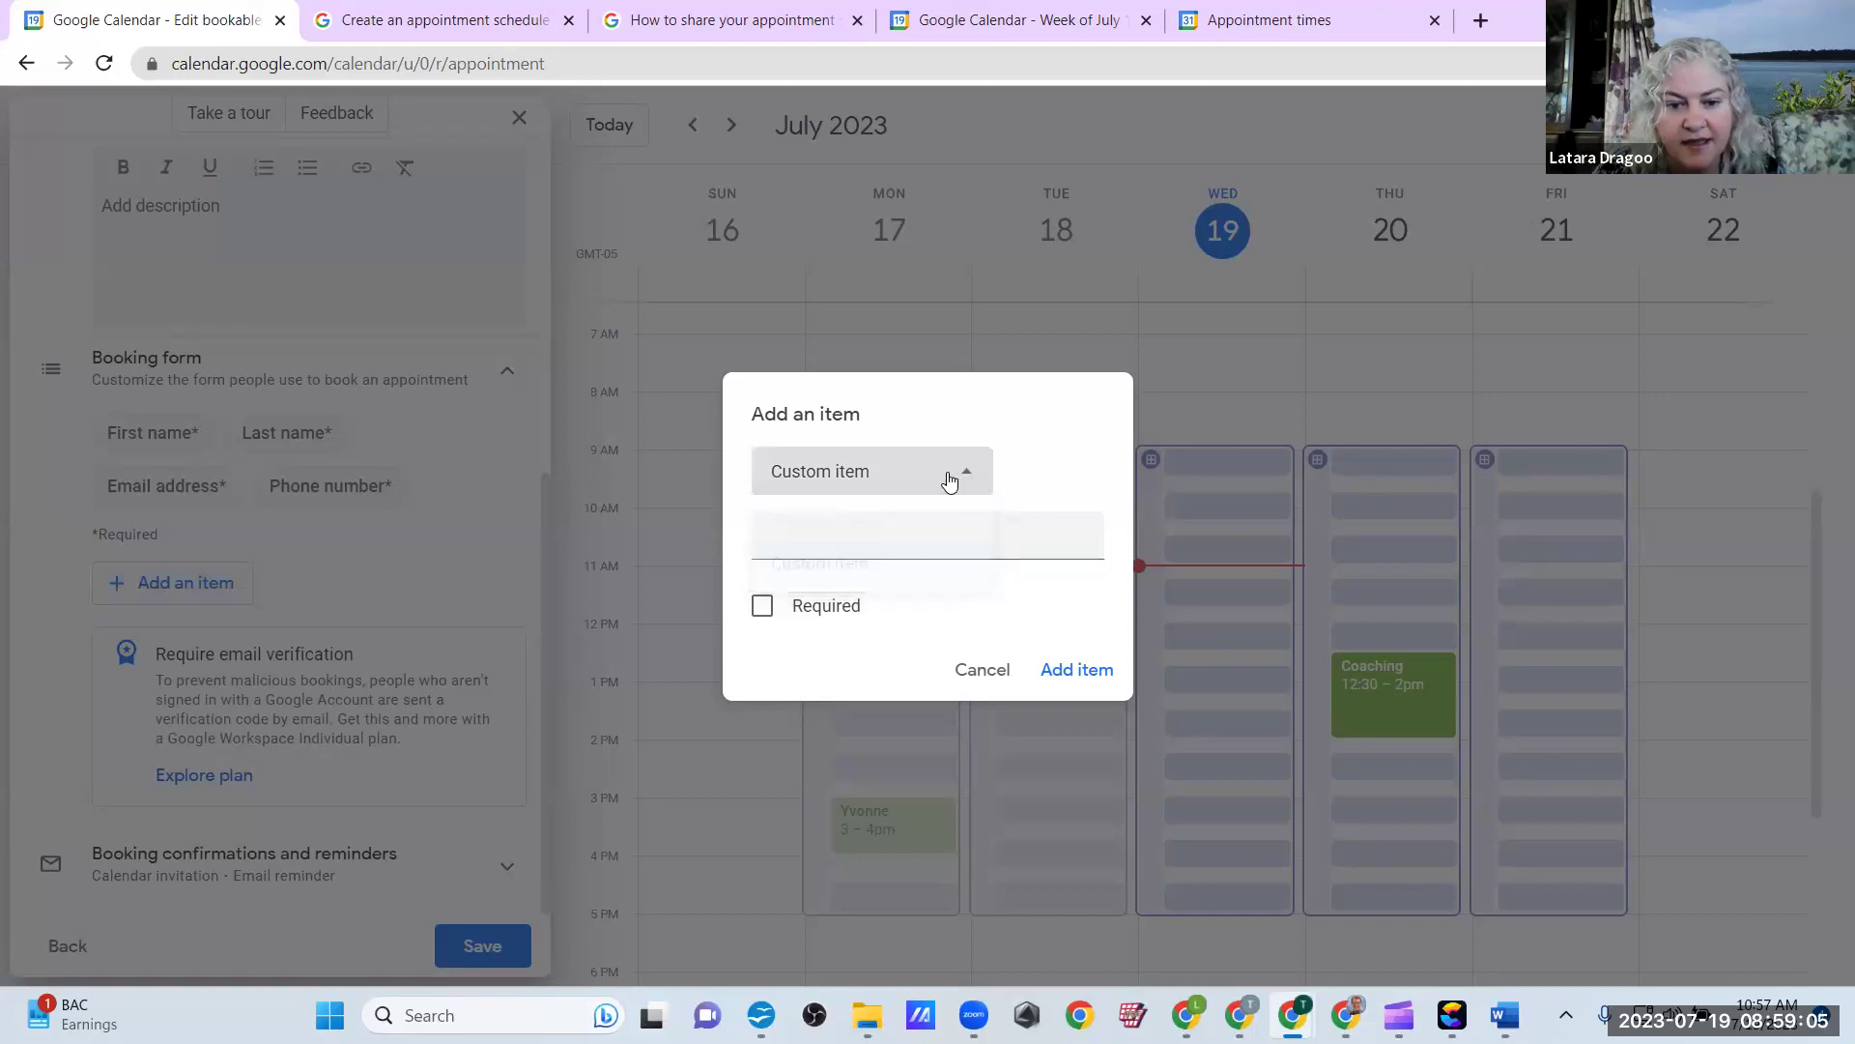
click(772, 538)
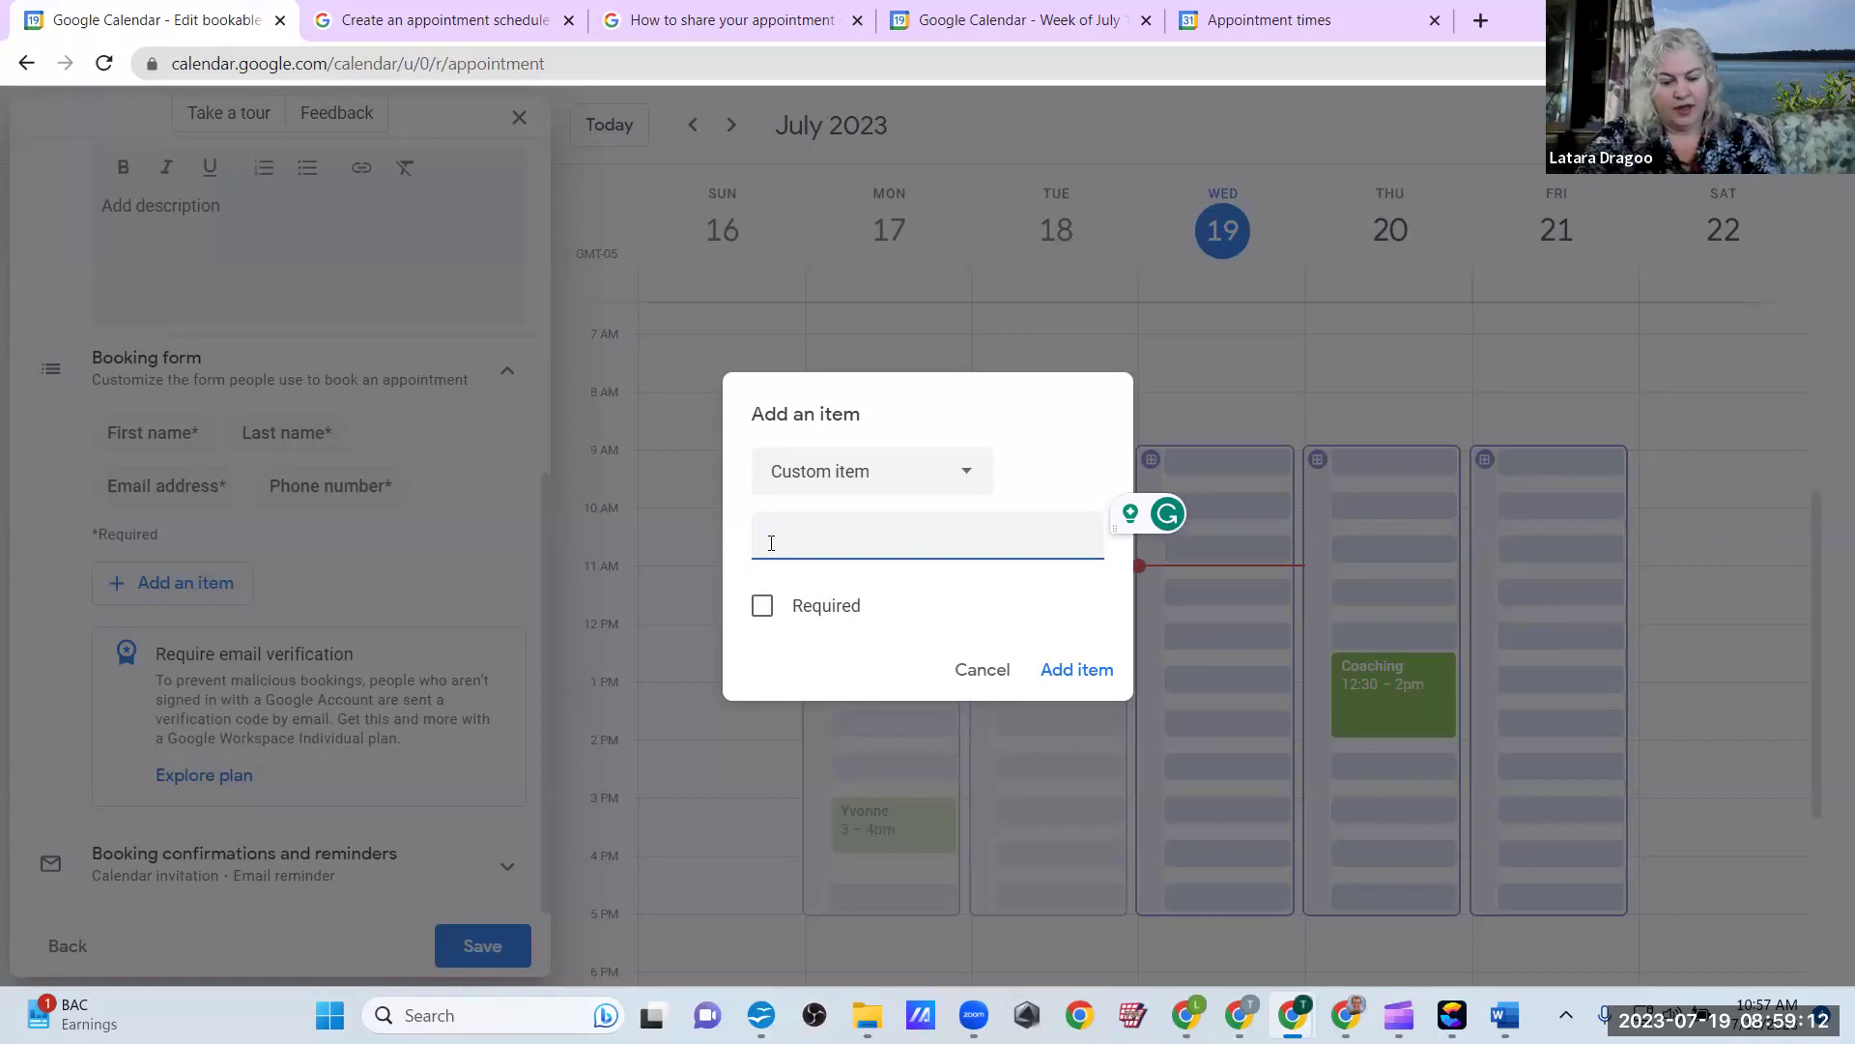
text(Topic o)
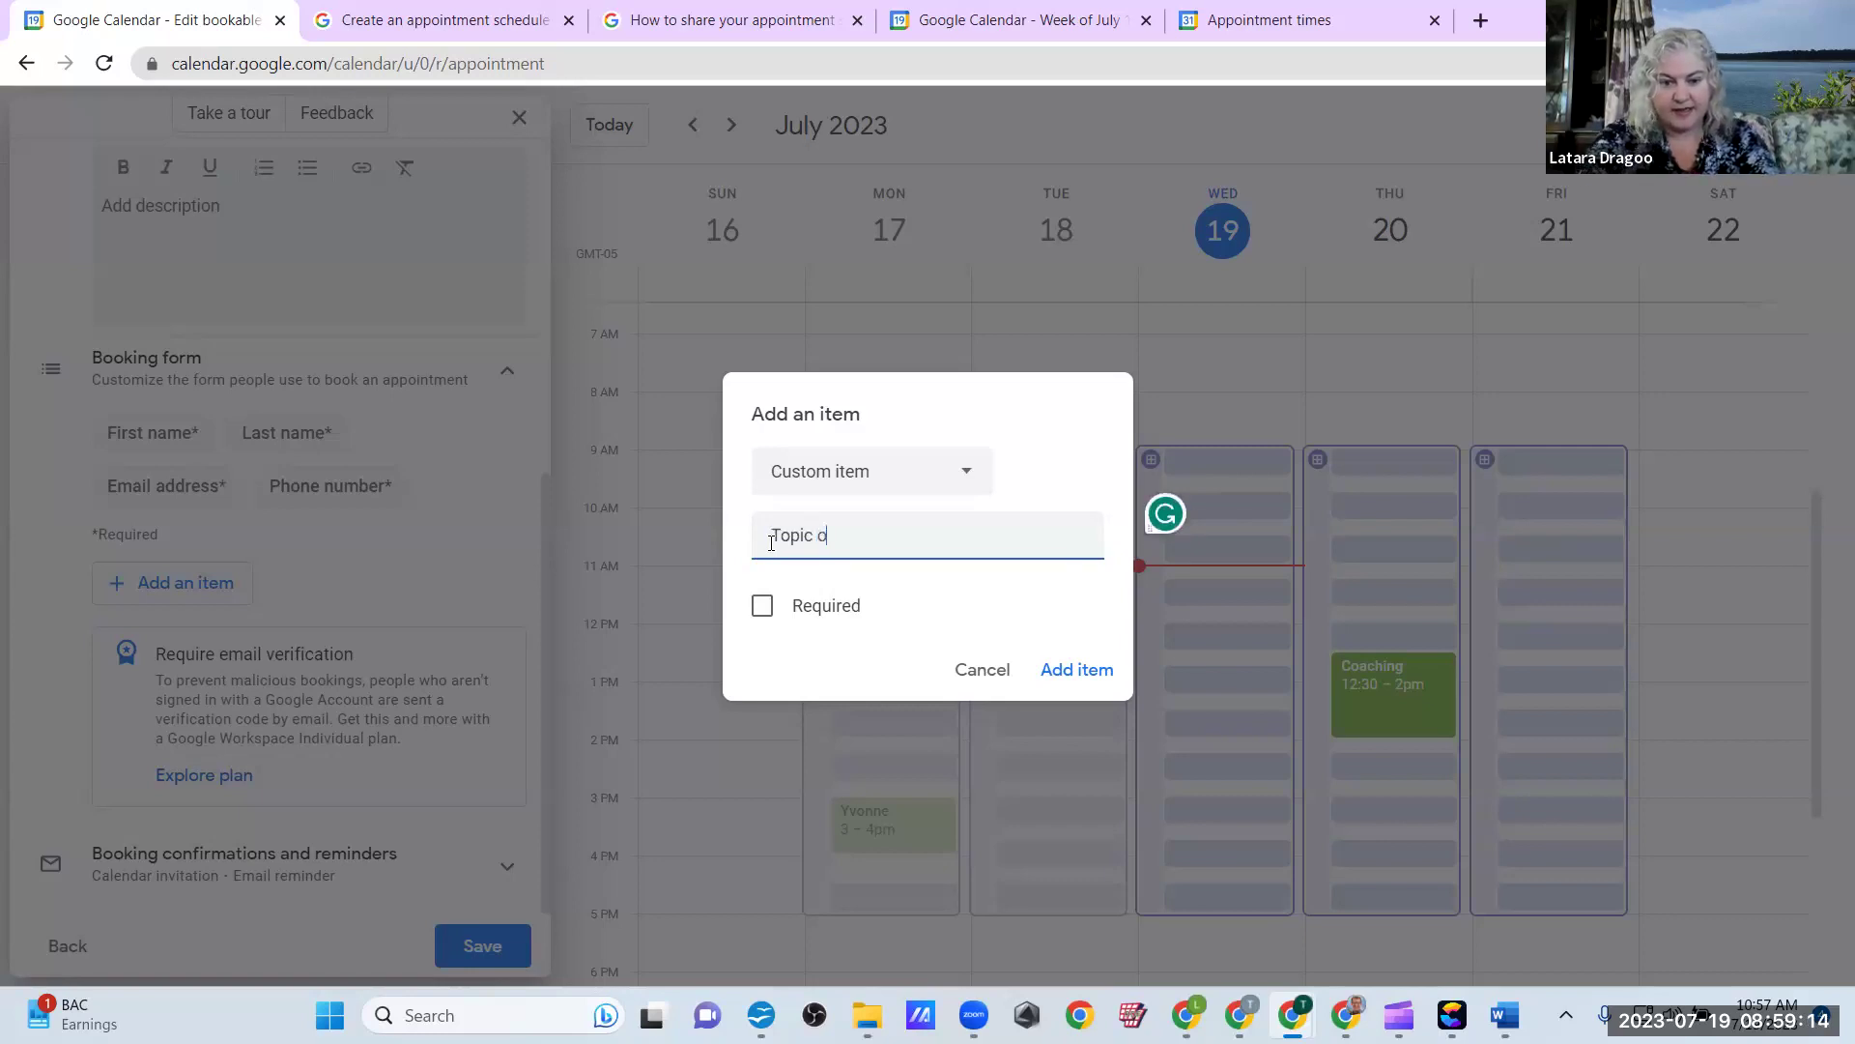
text(f discus)
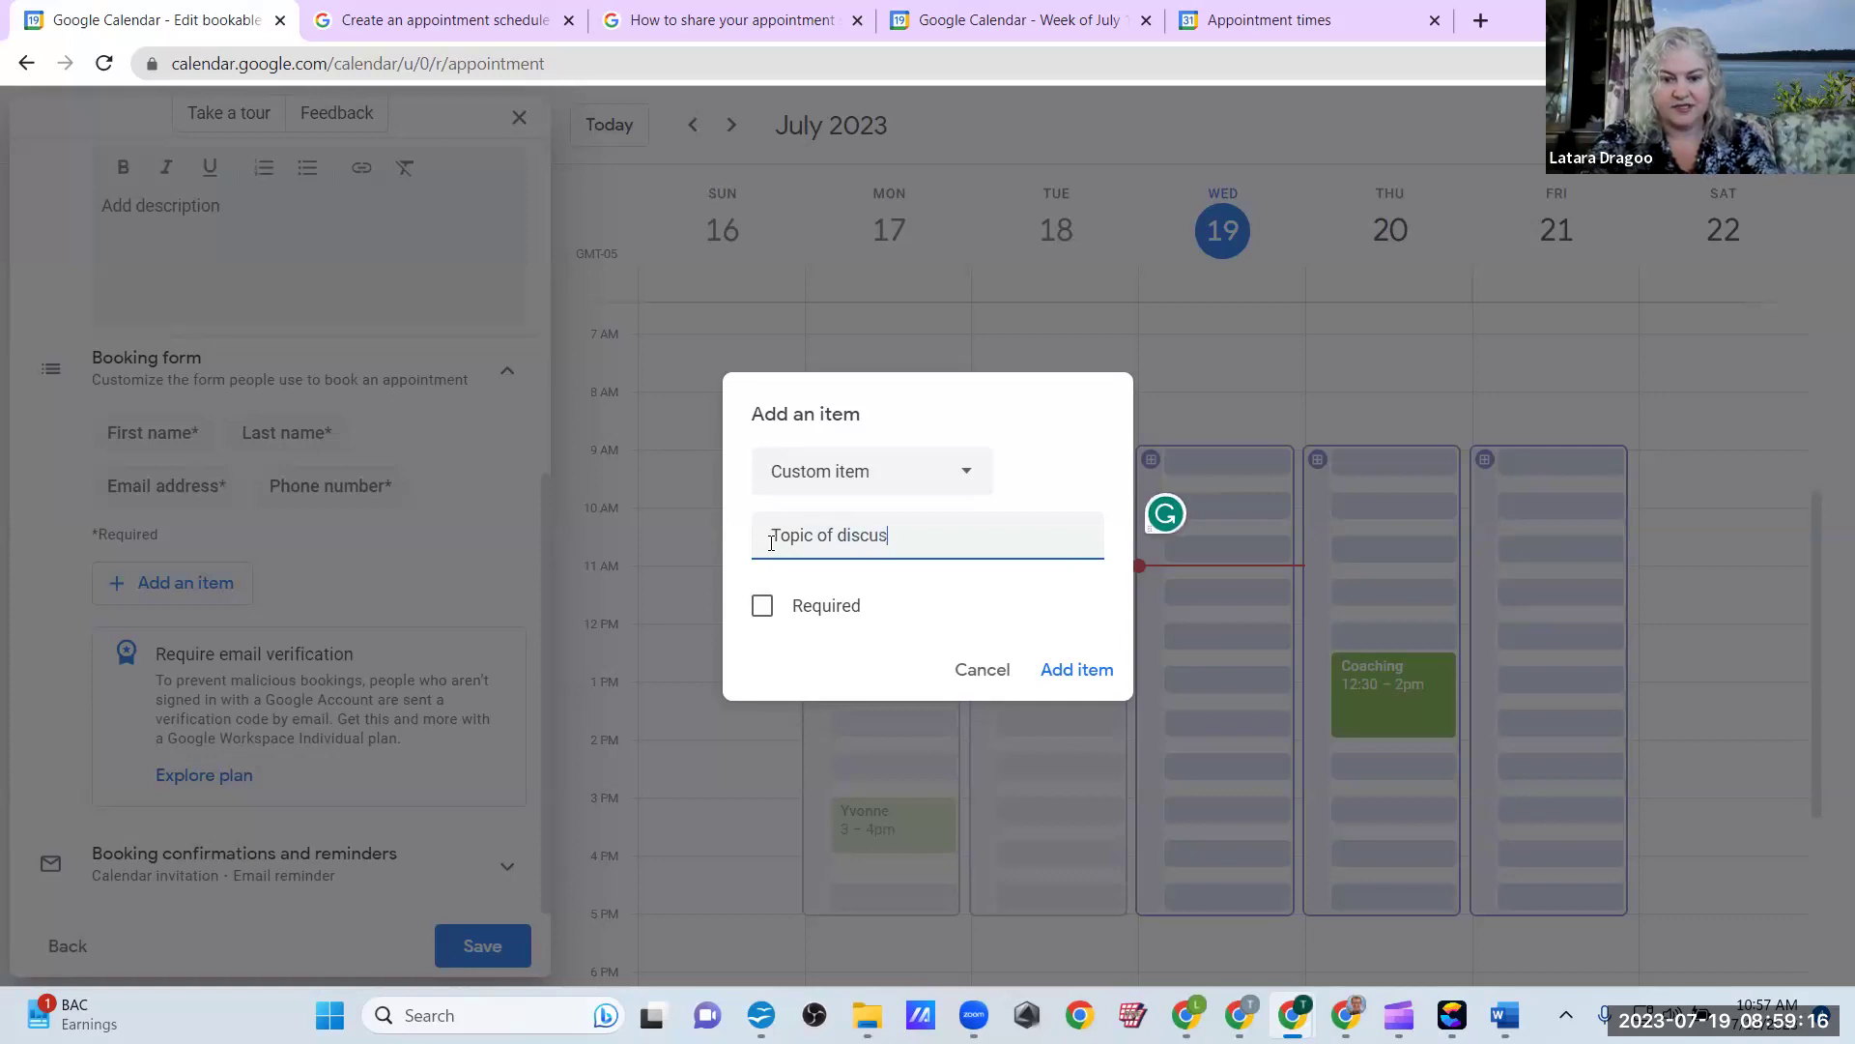
text(sion.)
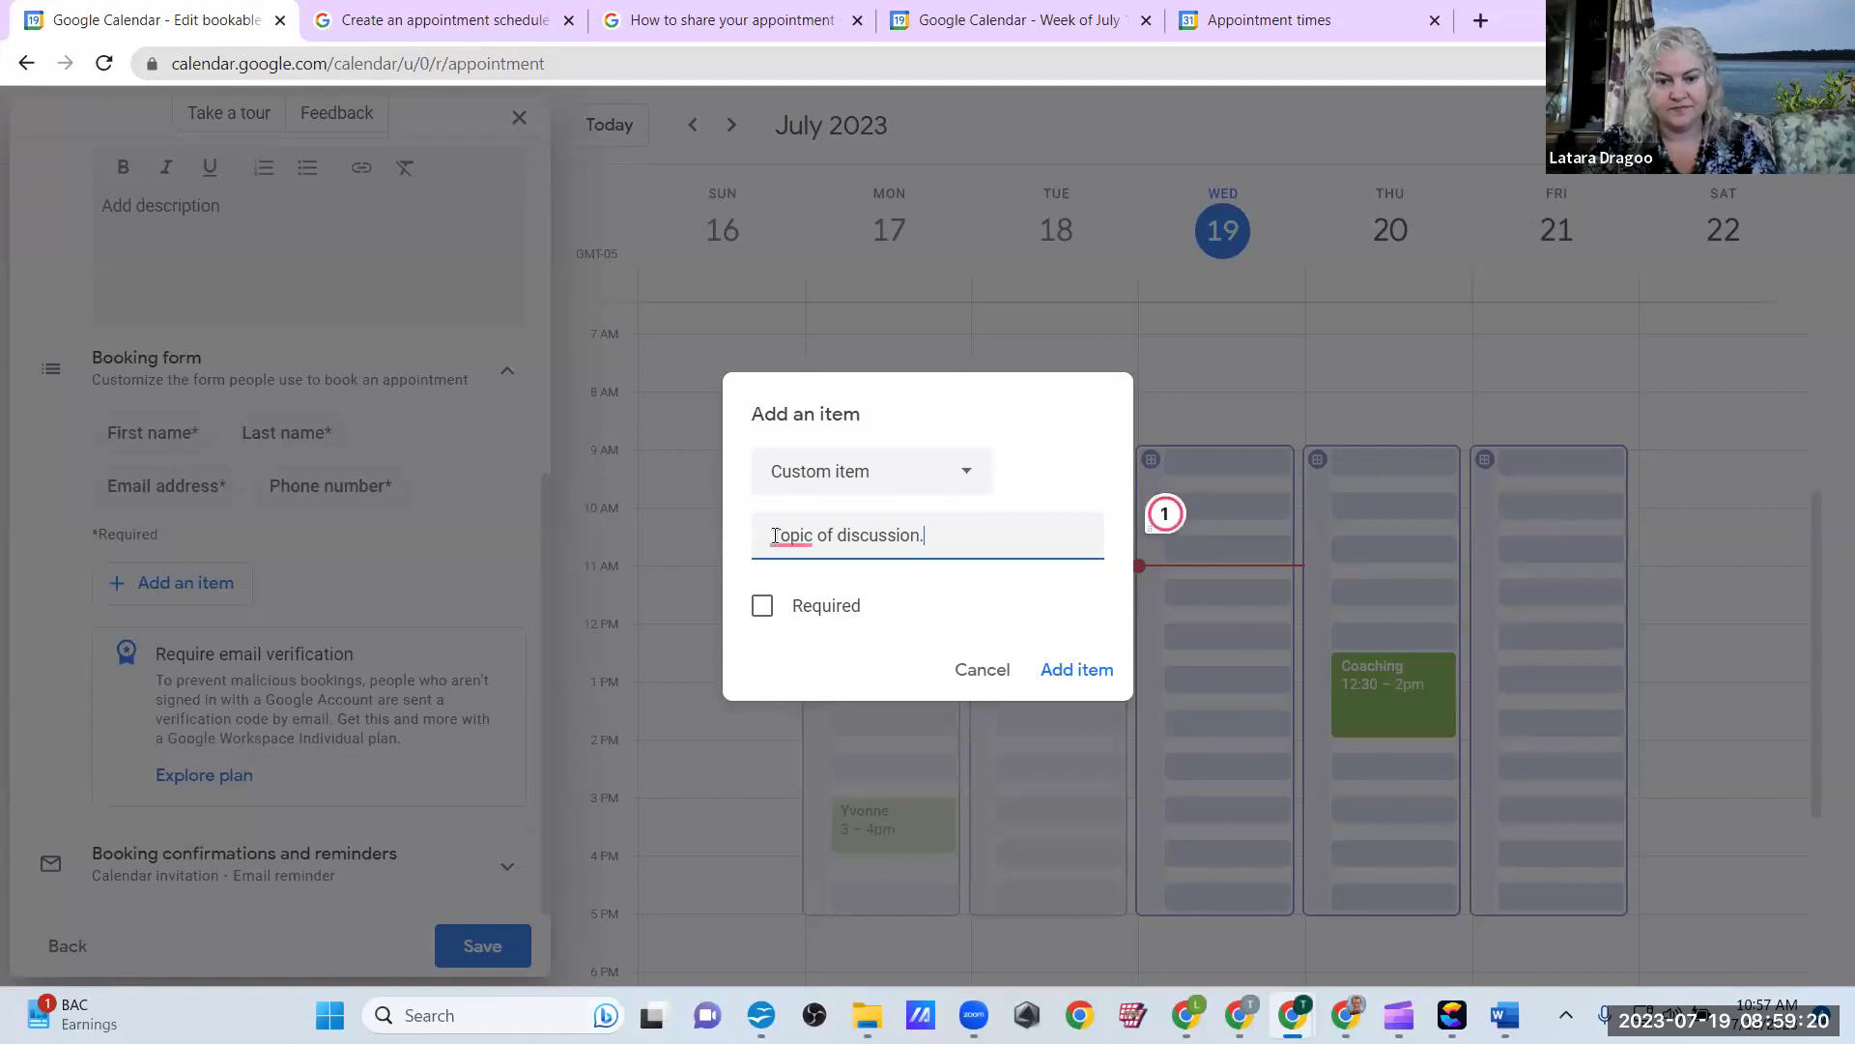
mouse_move(778, 529)
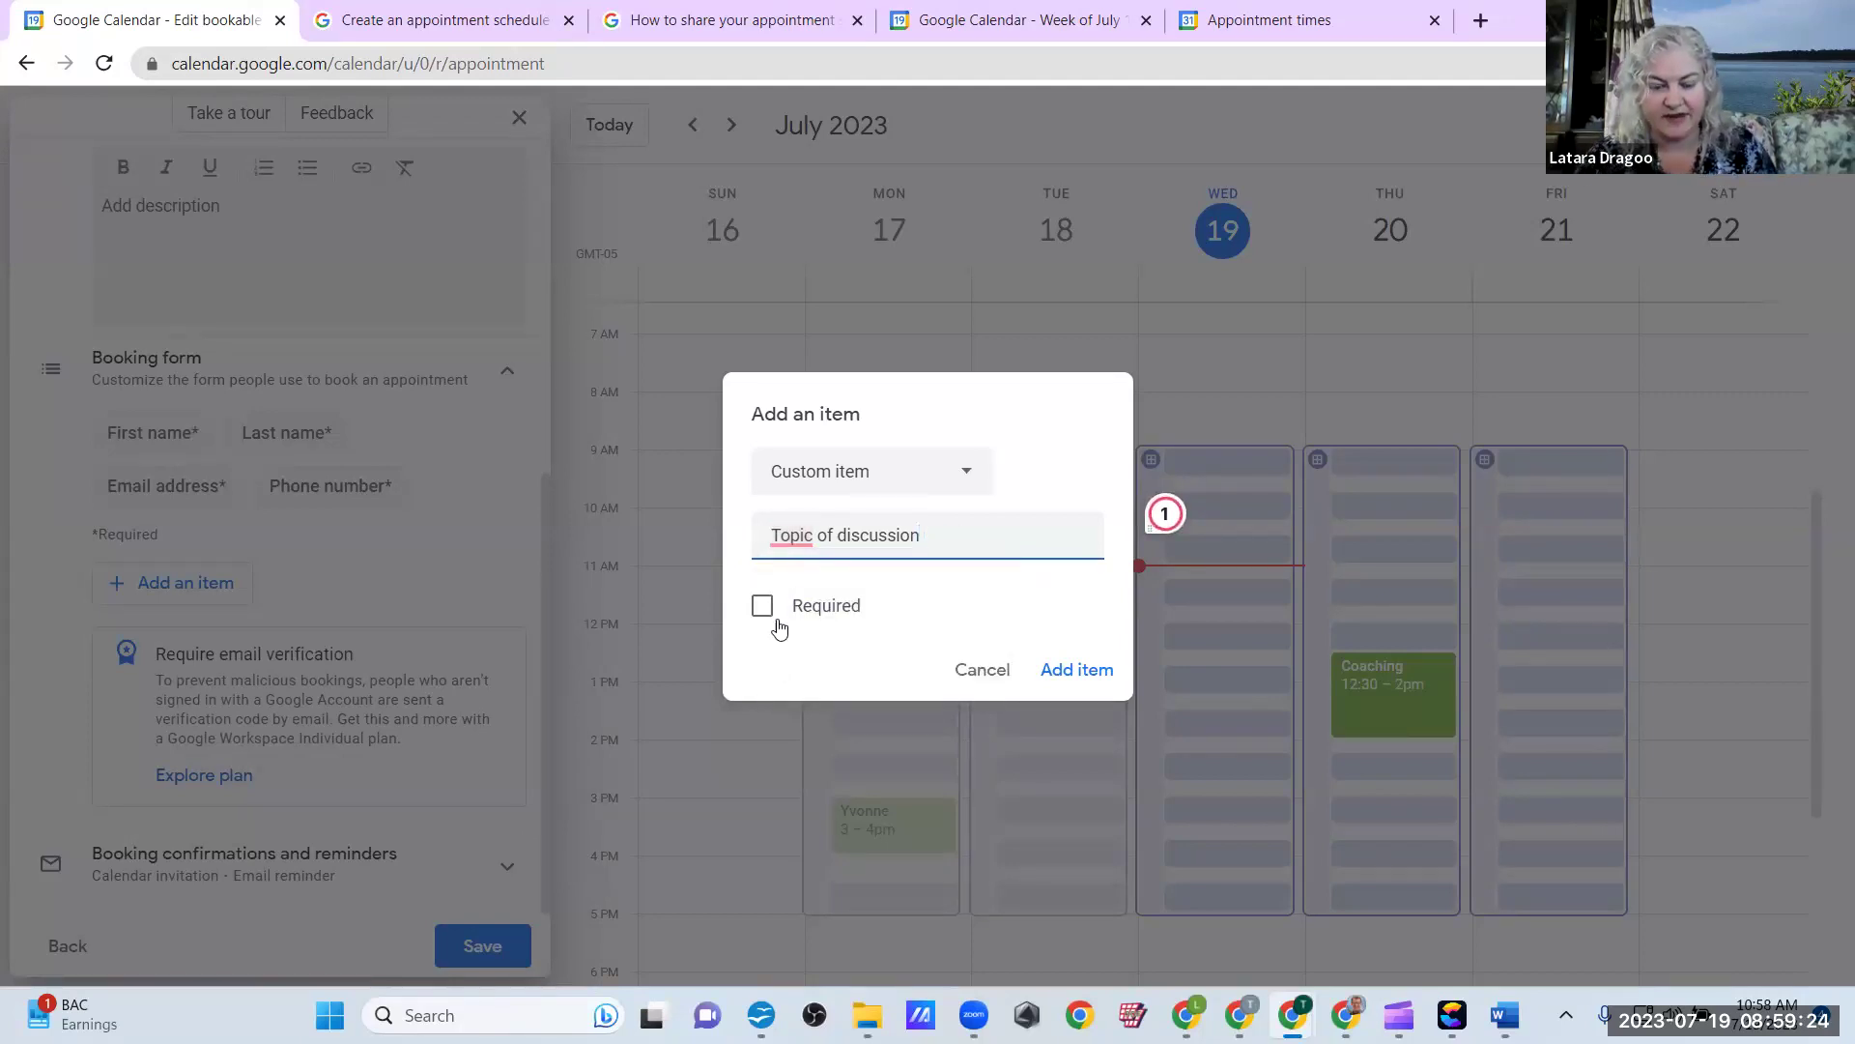
click(1069, 671)
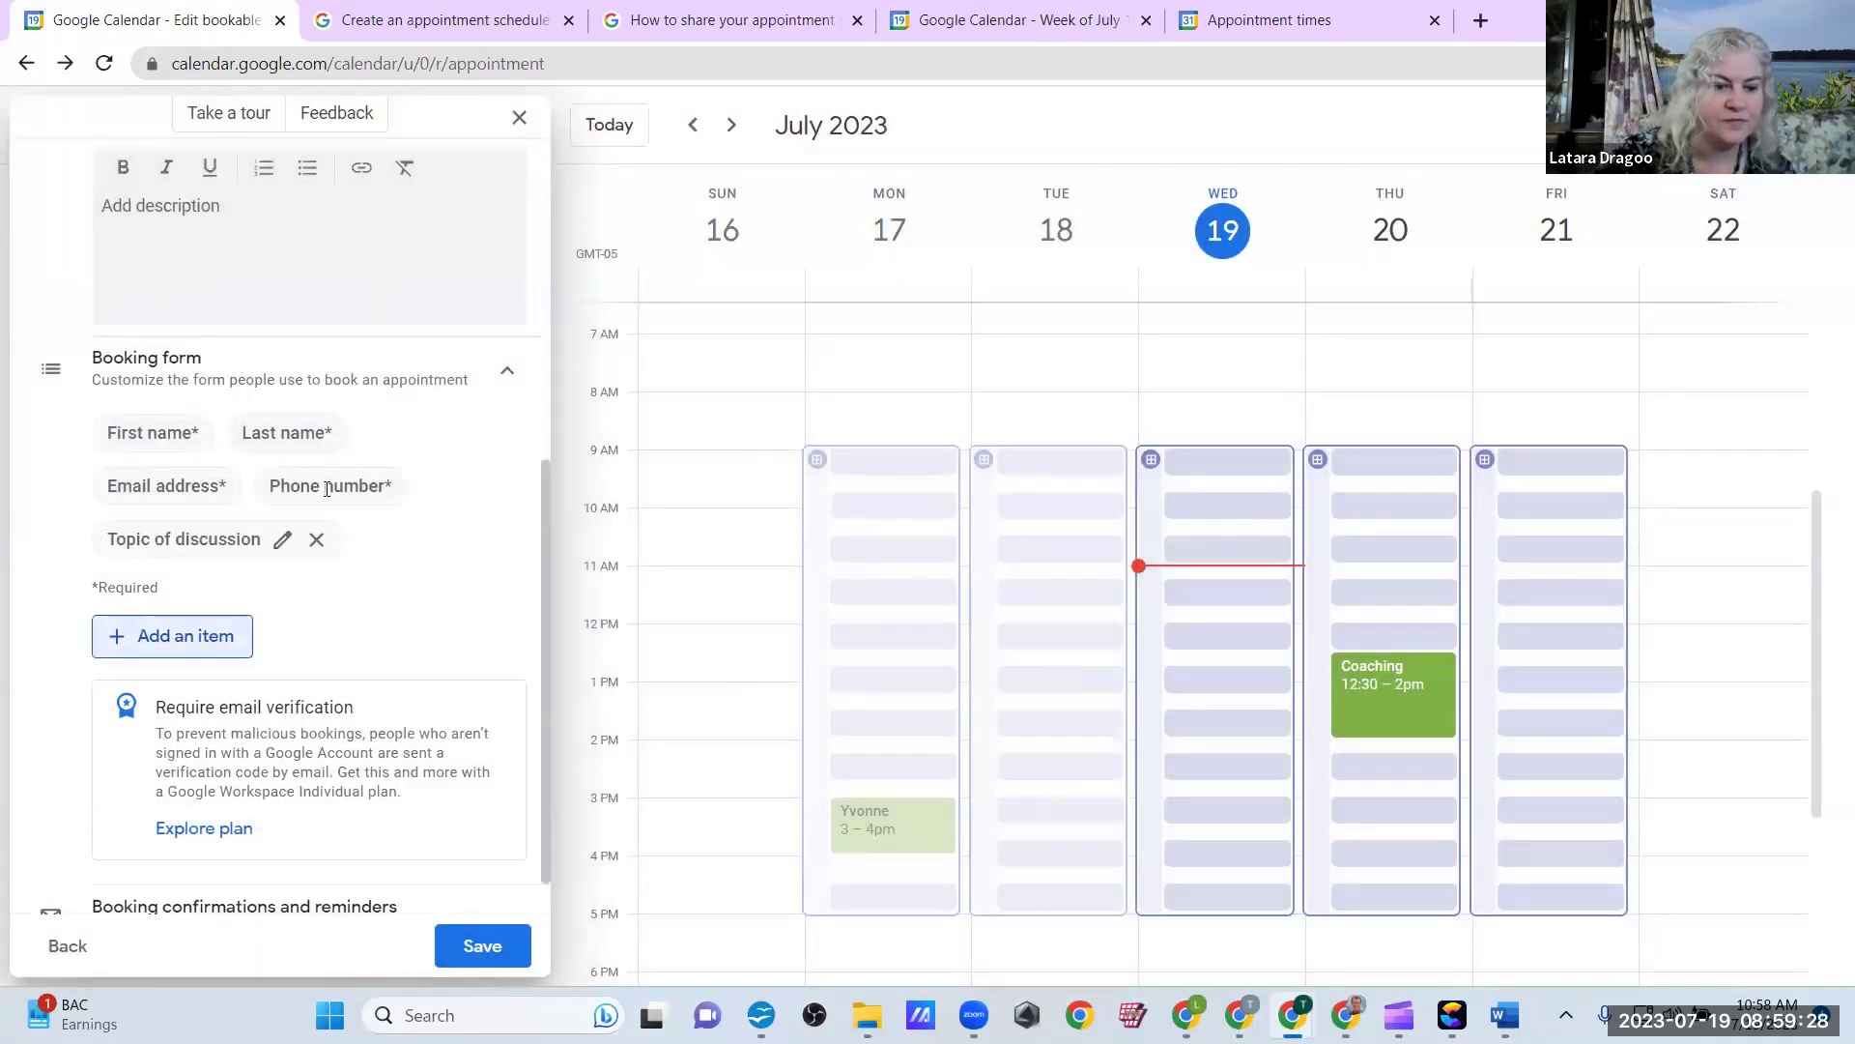
Step: Expand Booking confirmations and reminders and review its calendar invitation setting for host and booker
scroll(379, 575, down, 1)
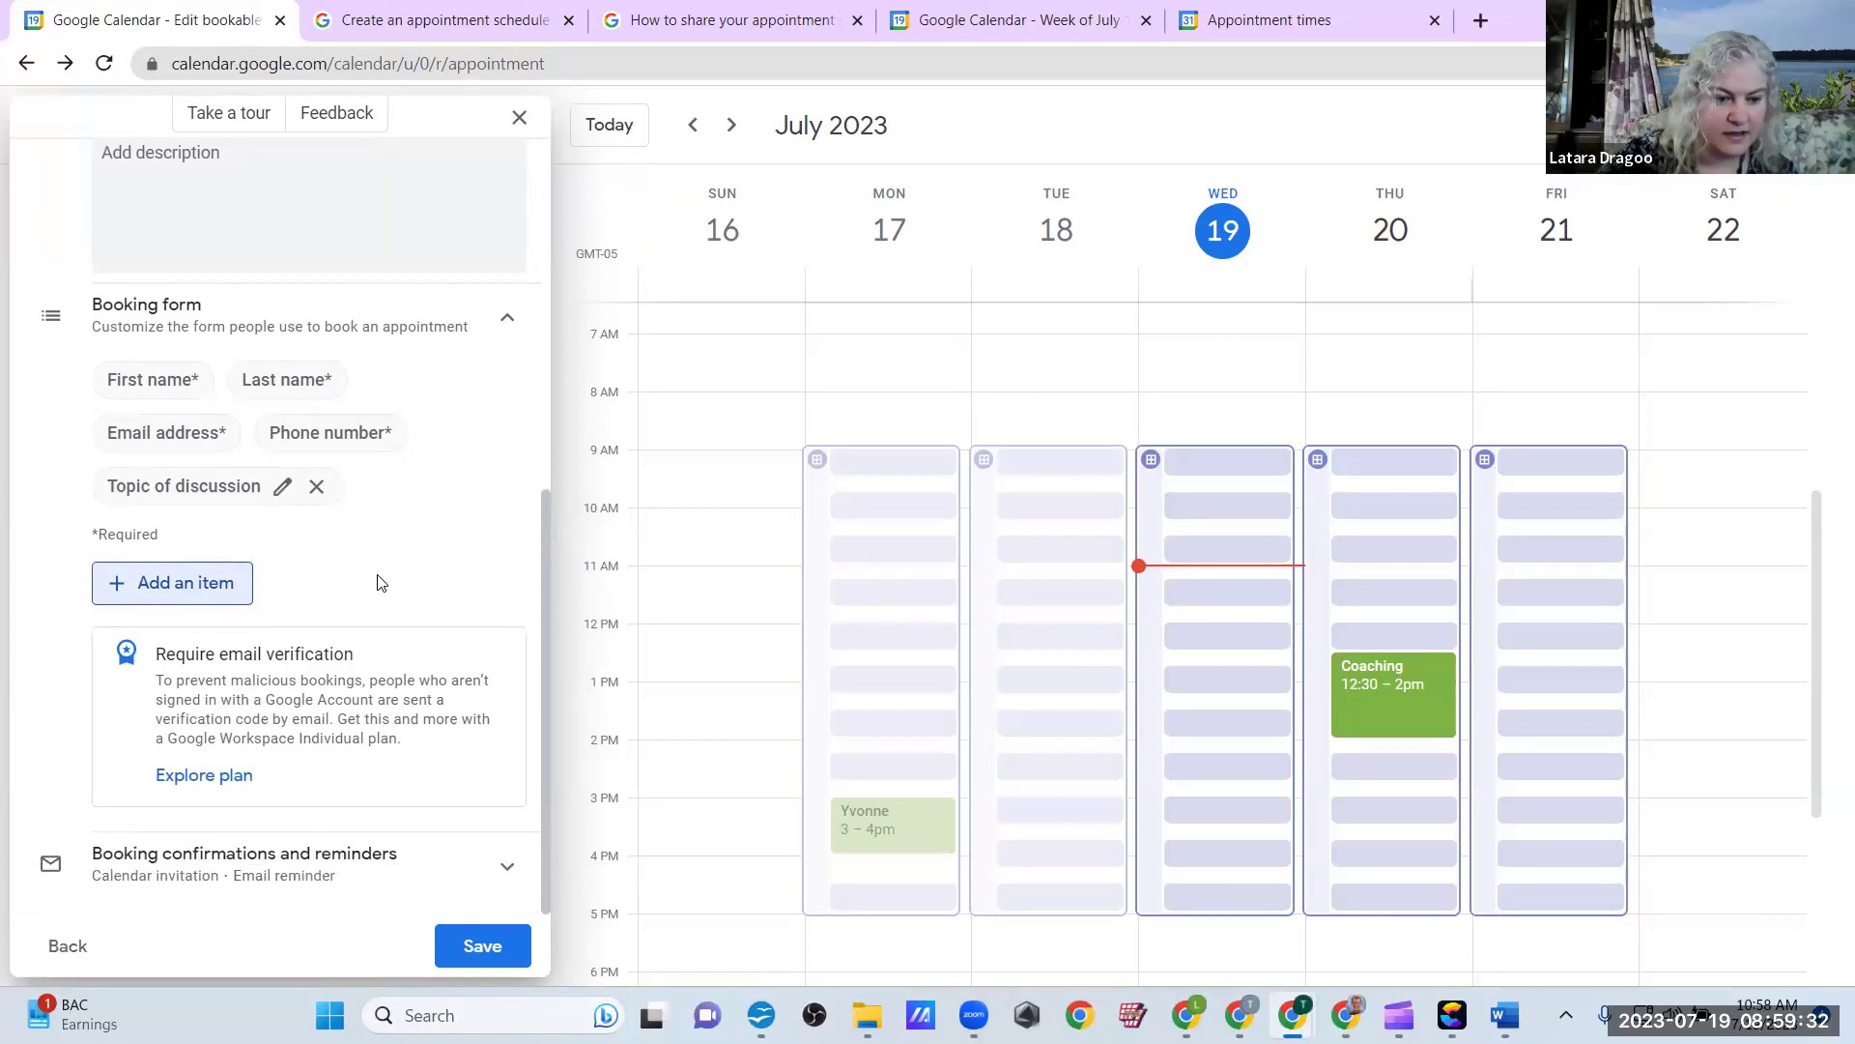
click(386, 855)
scroll(386, 857, down, 3)
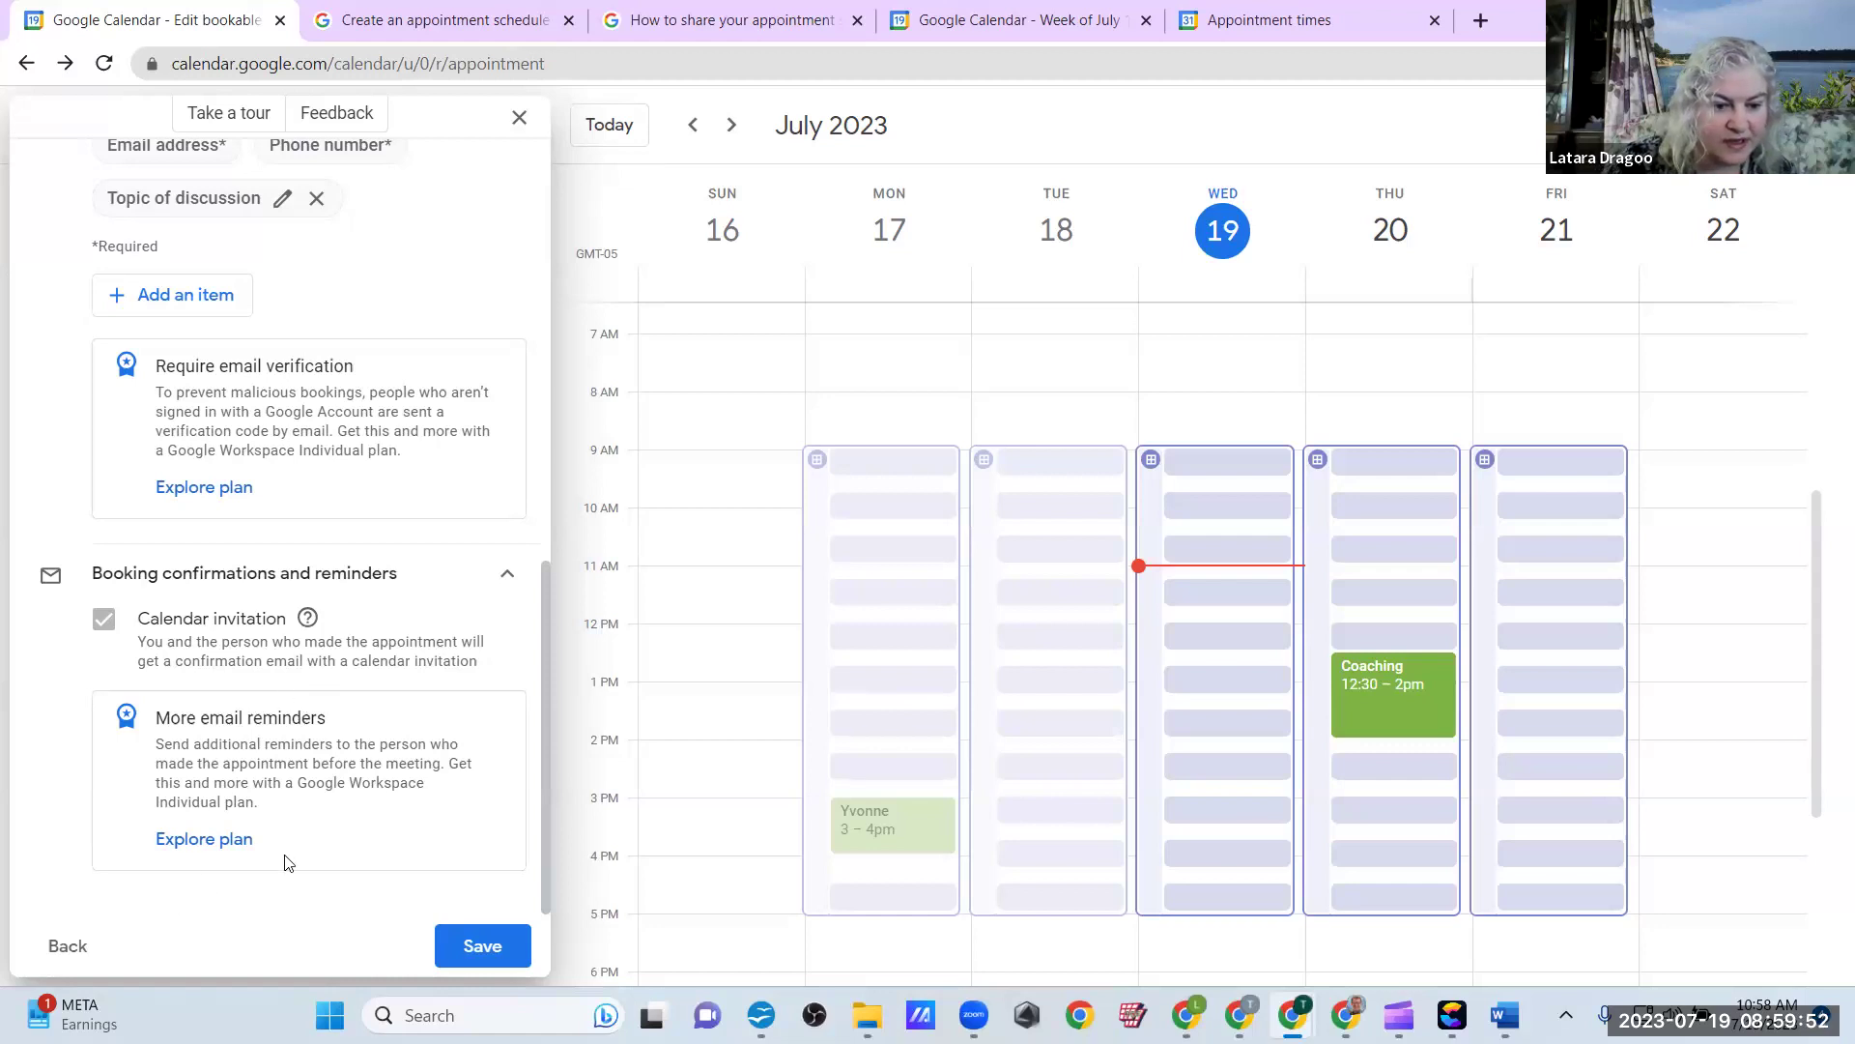
scroll(375, 740, up, 10)
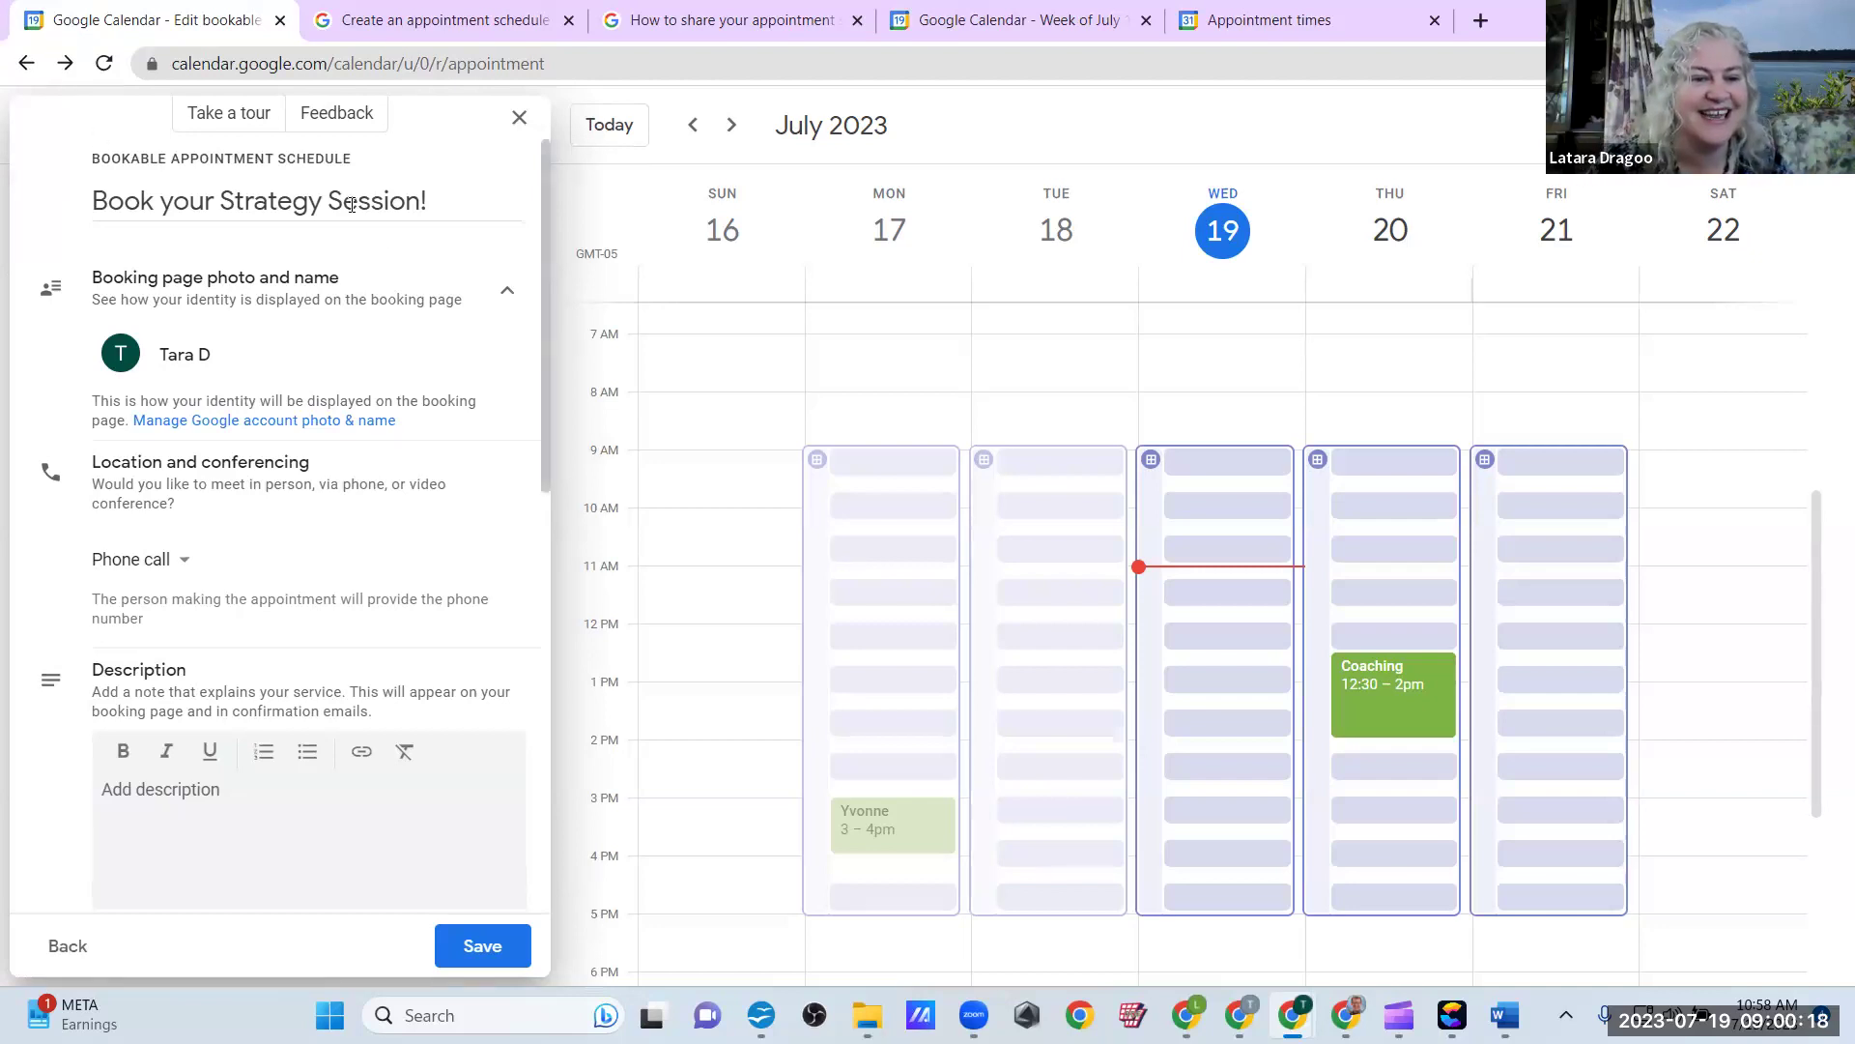
drag(543, 172, 533, 661)
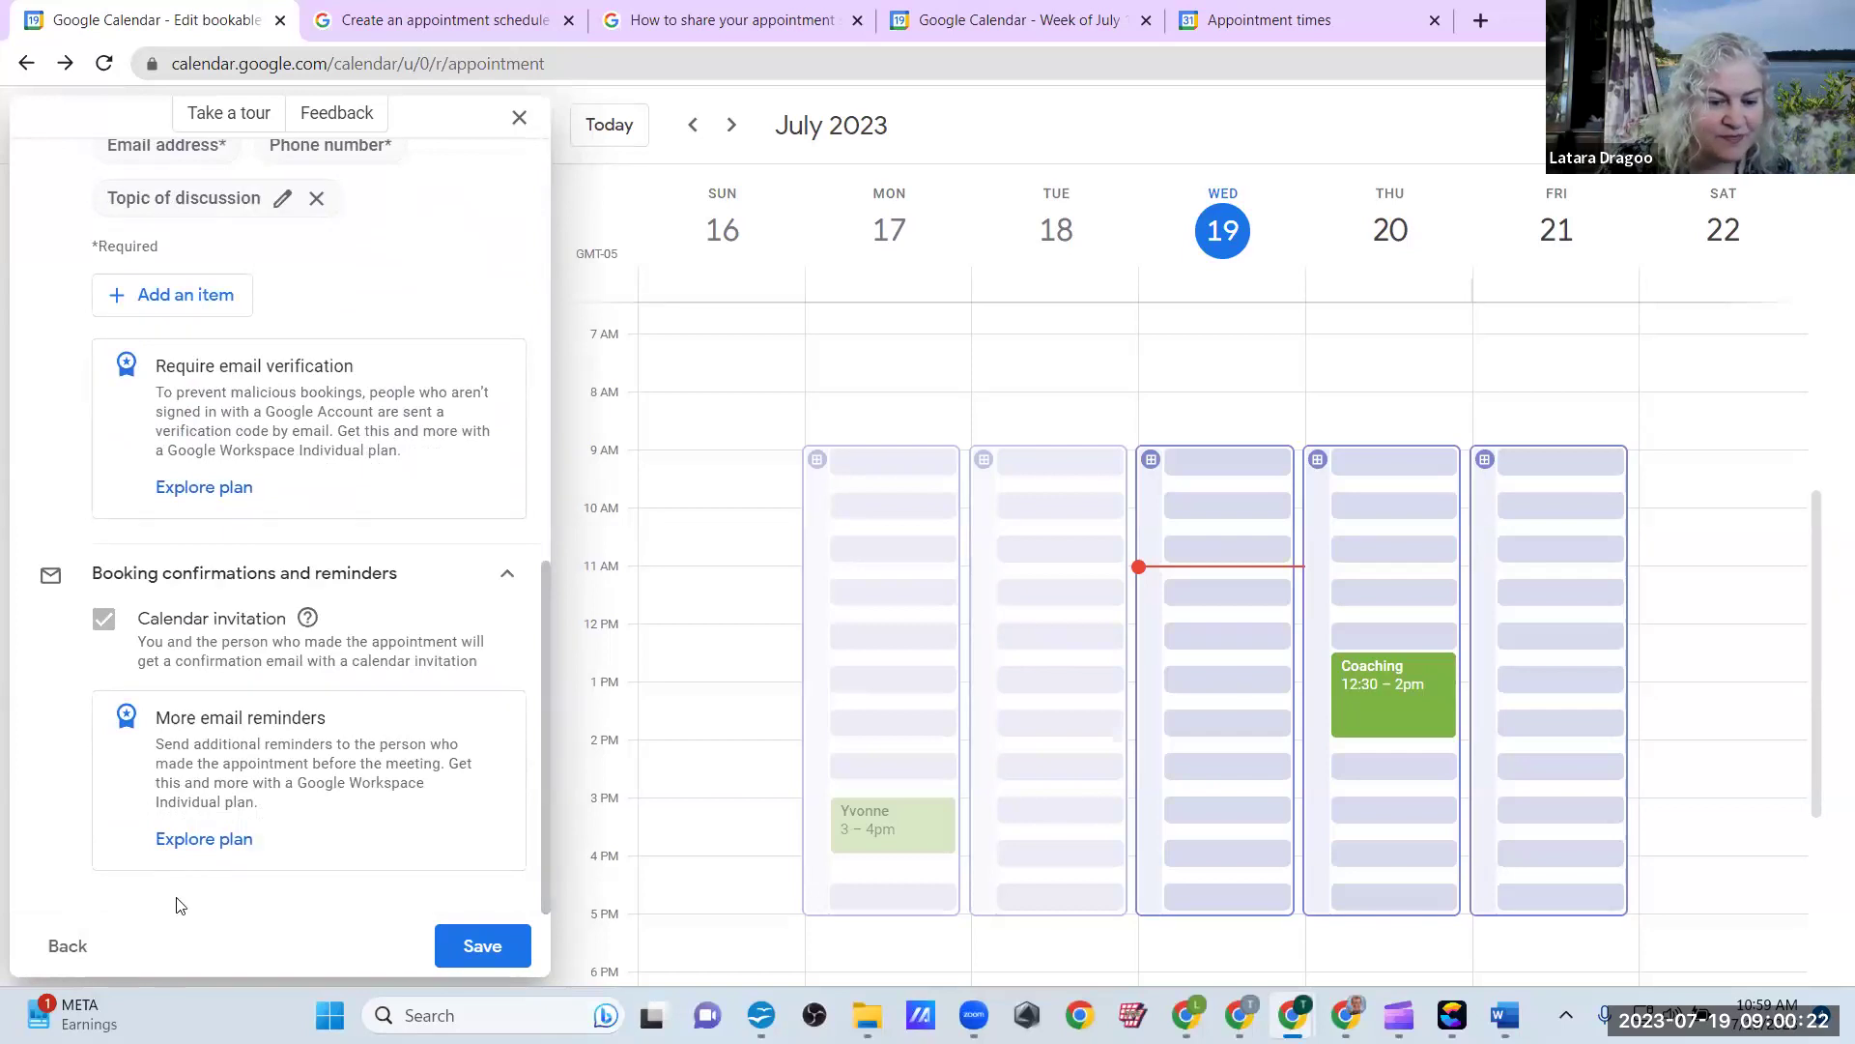
Step: Write the description 'Book a 1-to-1 Marketing Strategy Meeting with me, to figure out your next best step'
scroll(292, 473, up, 5)
scroll(292, 474, up, 3)
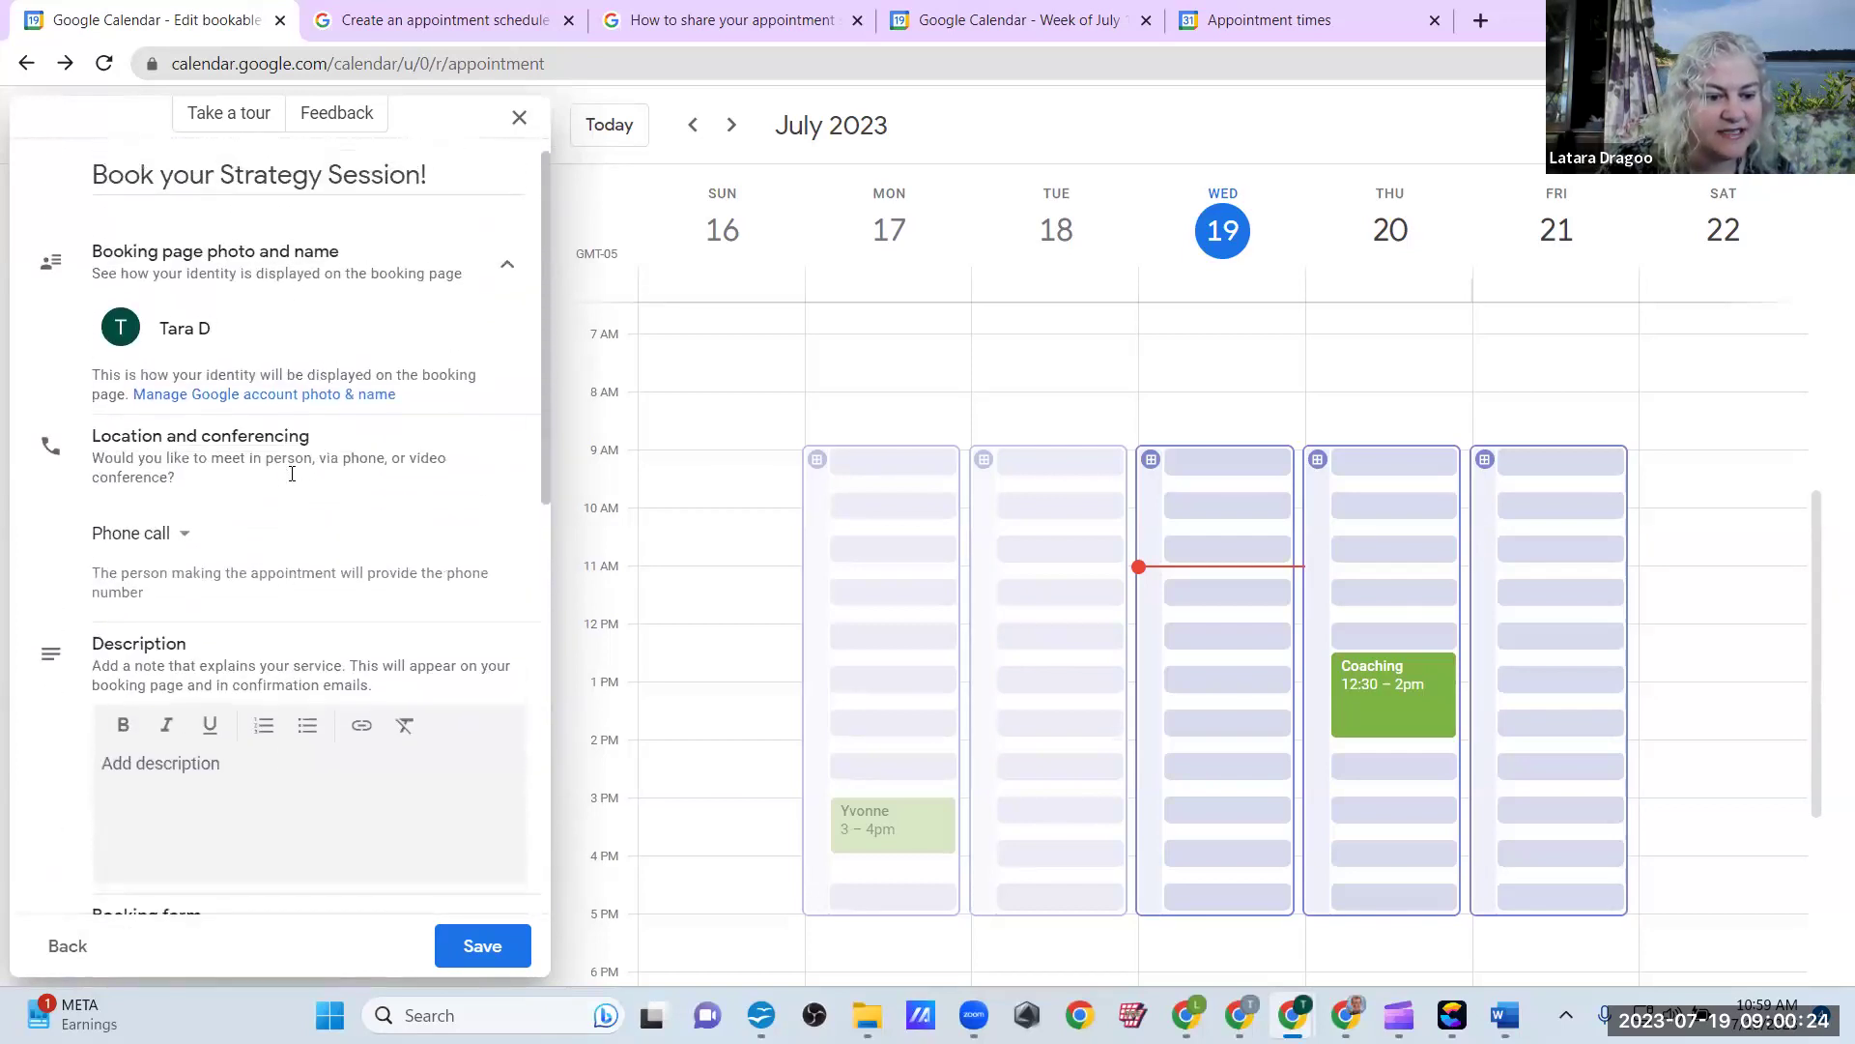
click(169, 782)
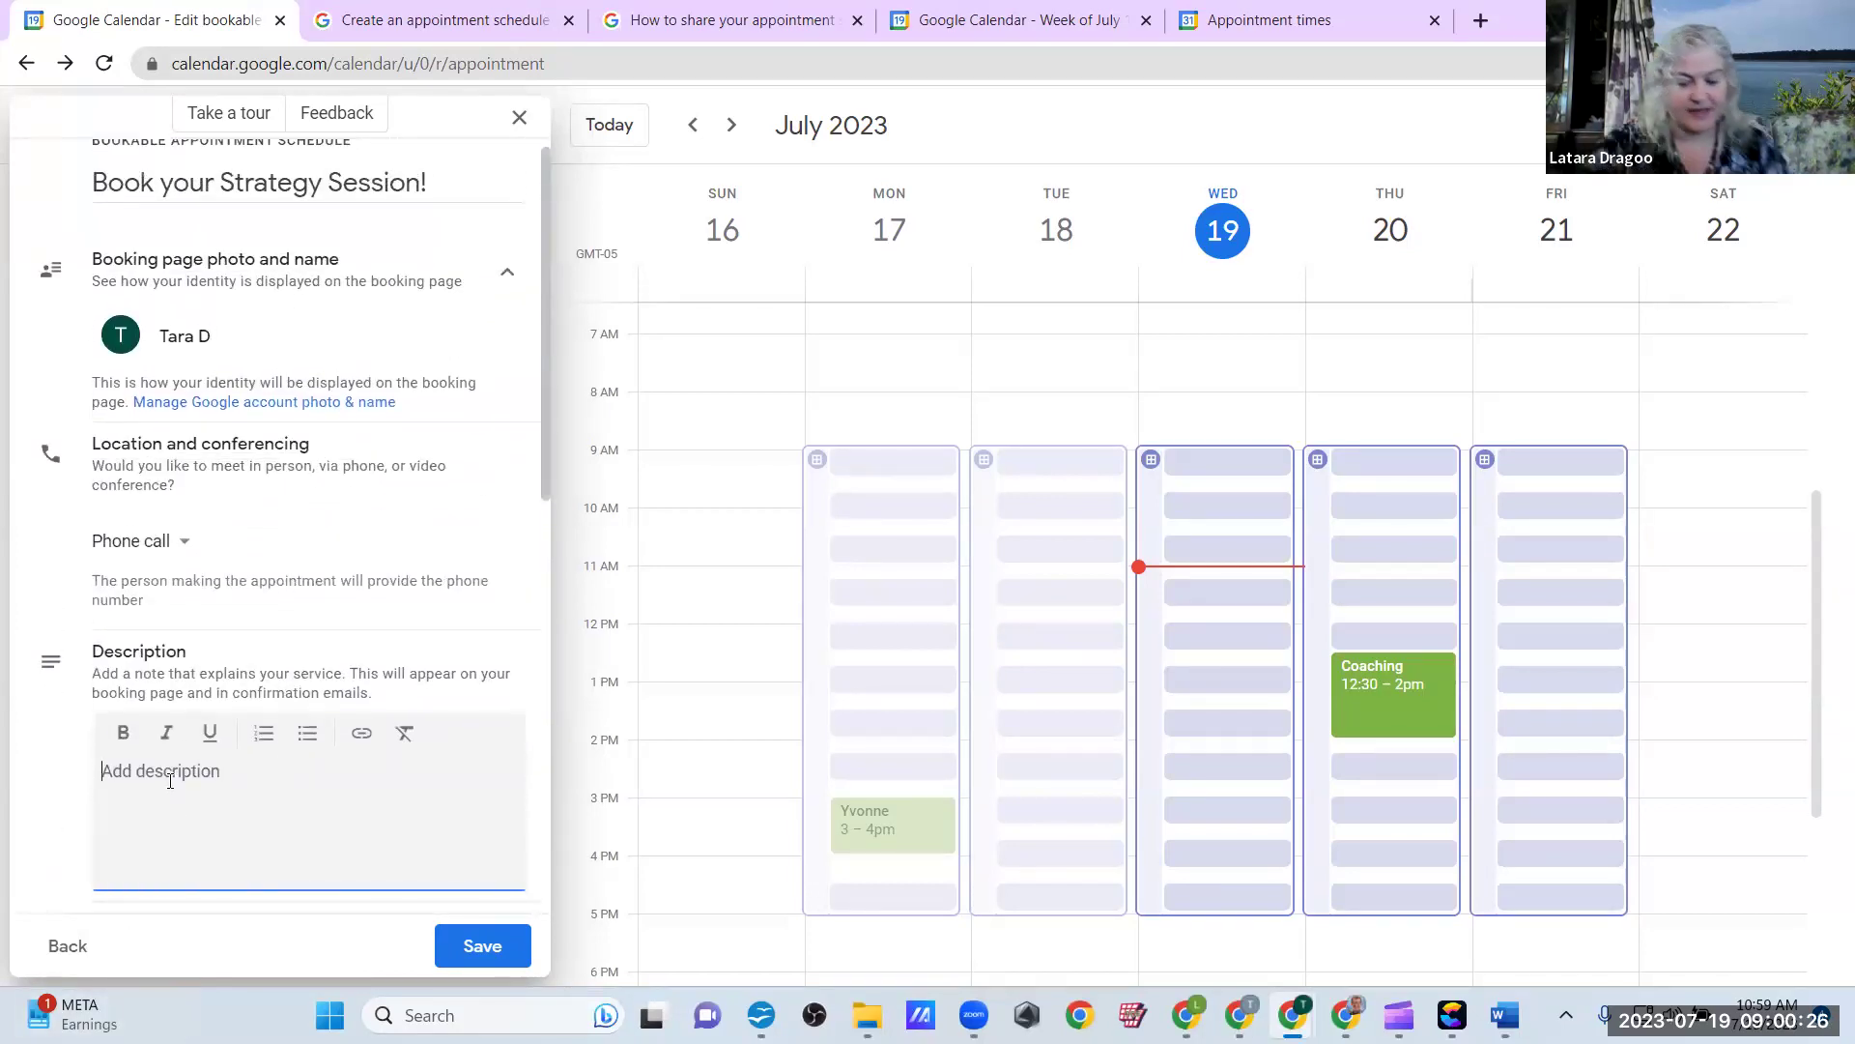
text(Book a )
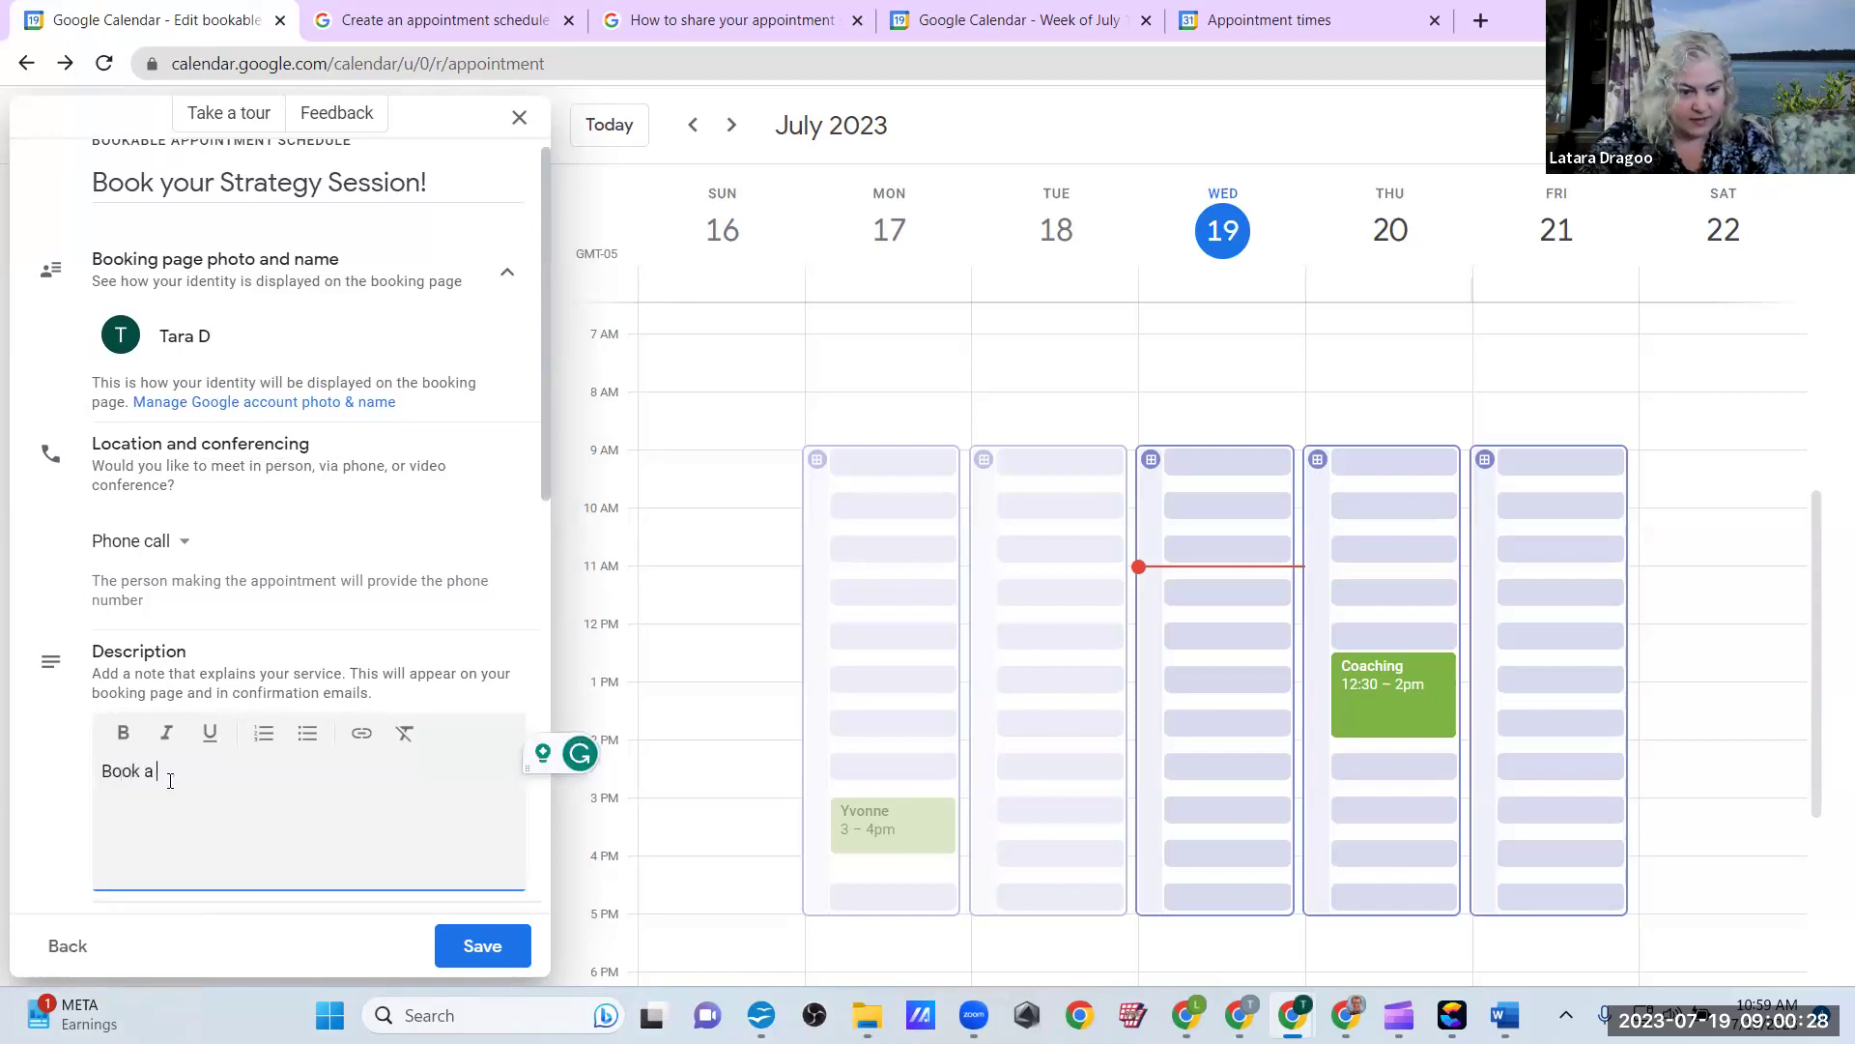
text(1-to-1)
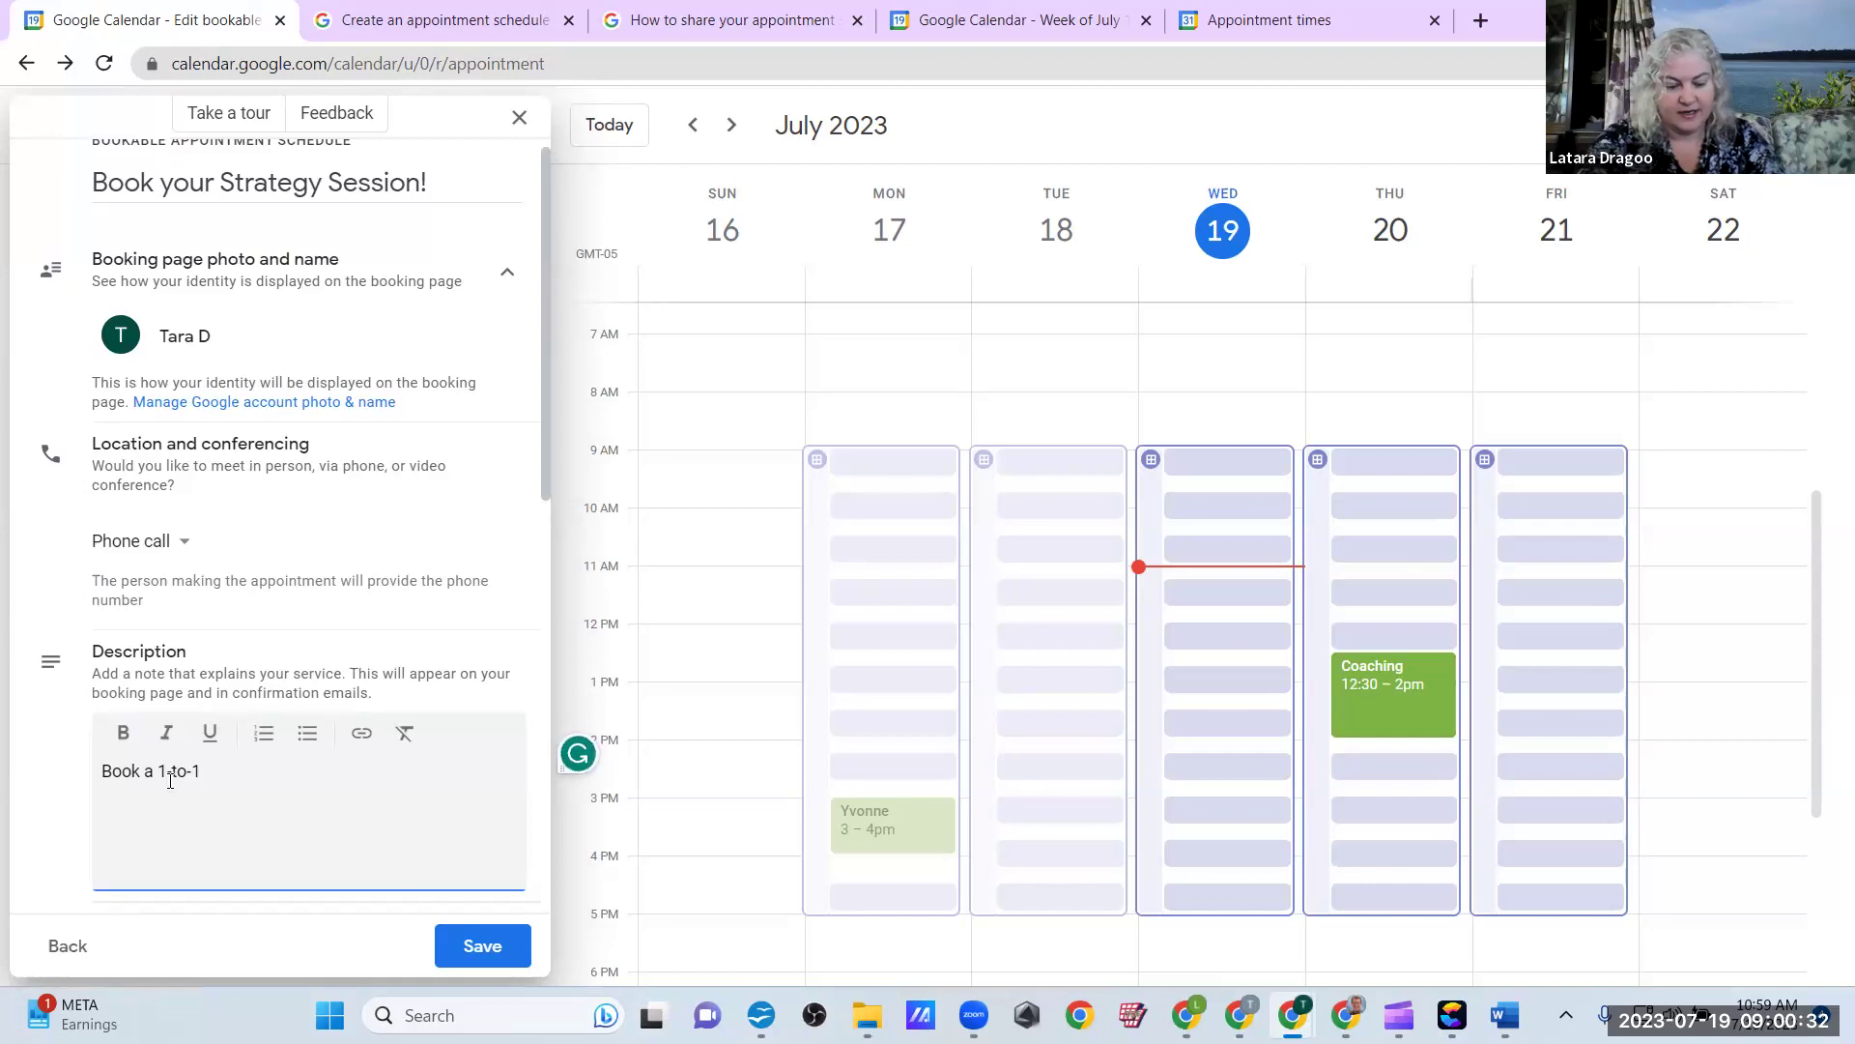
text( Marketing)
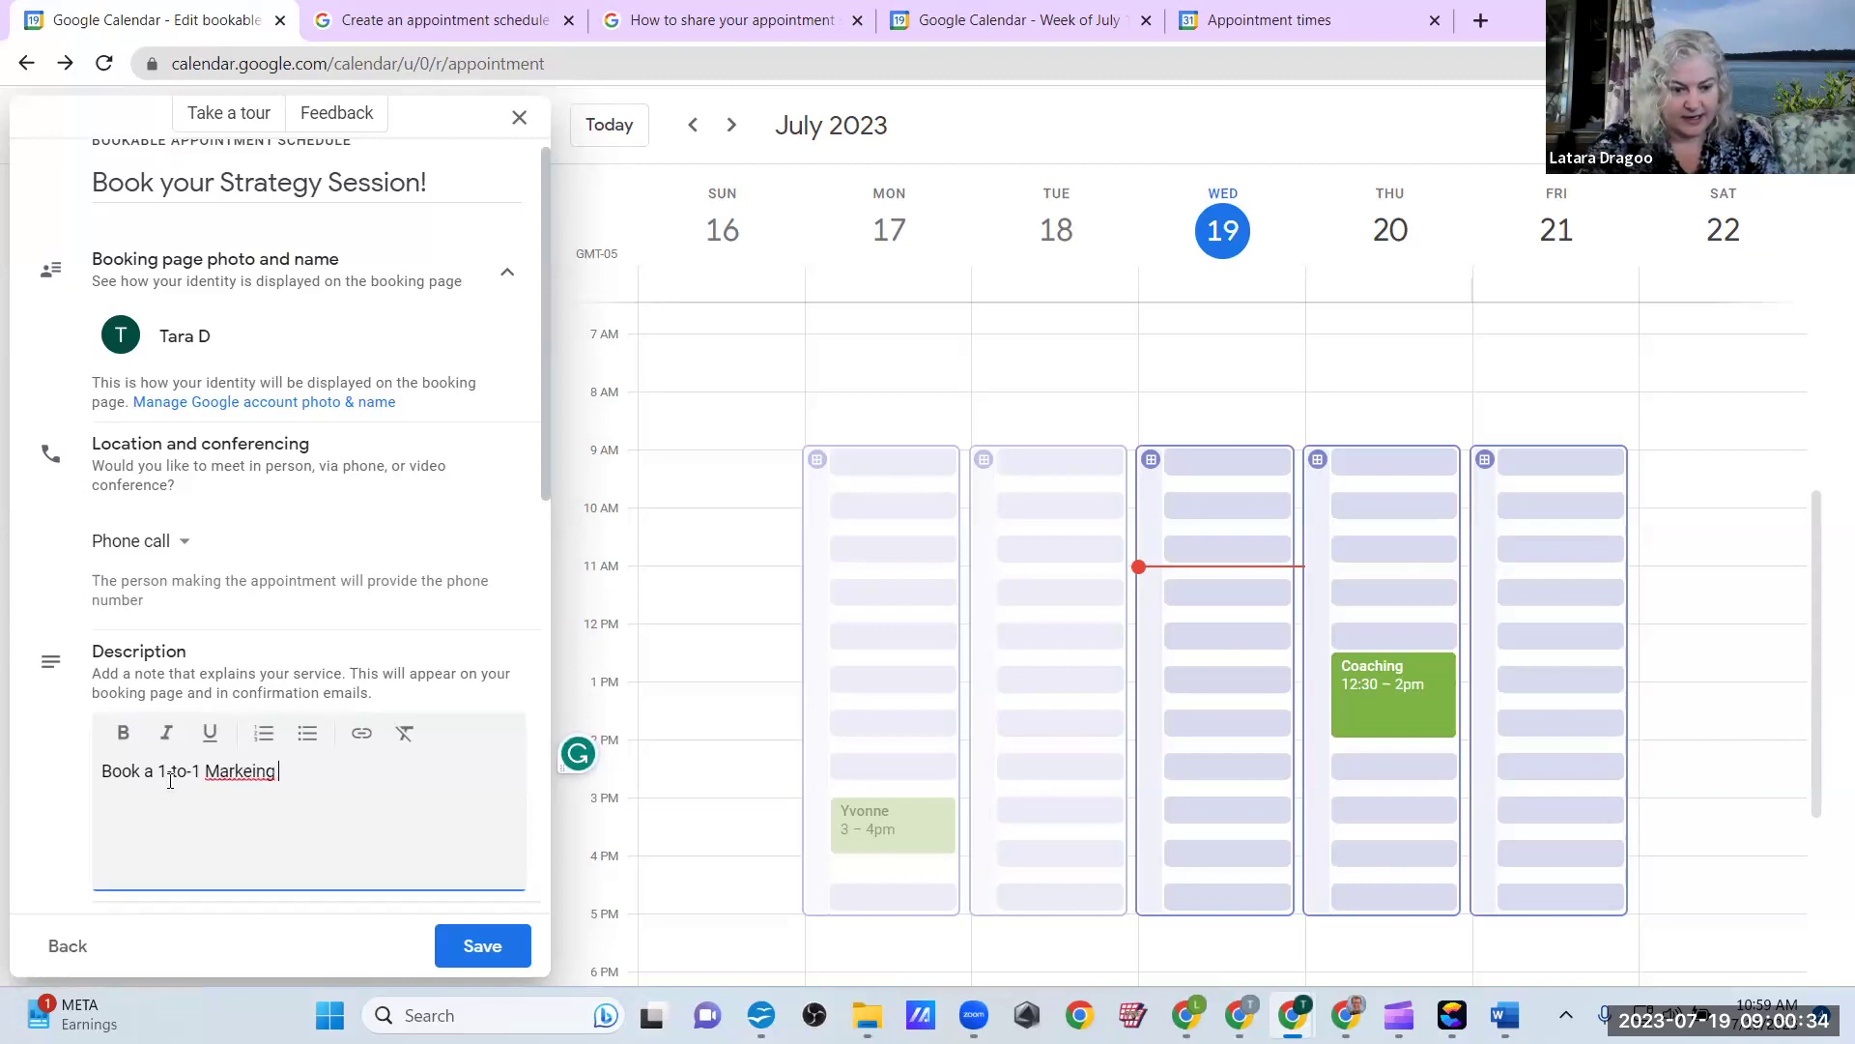
key(BackSpace)
key(BackSpace)
key(BackSpace)
text(ting St)
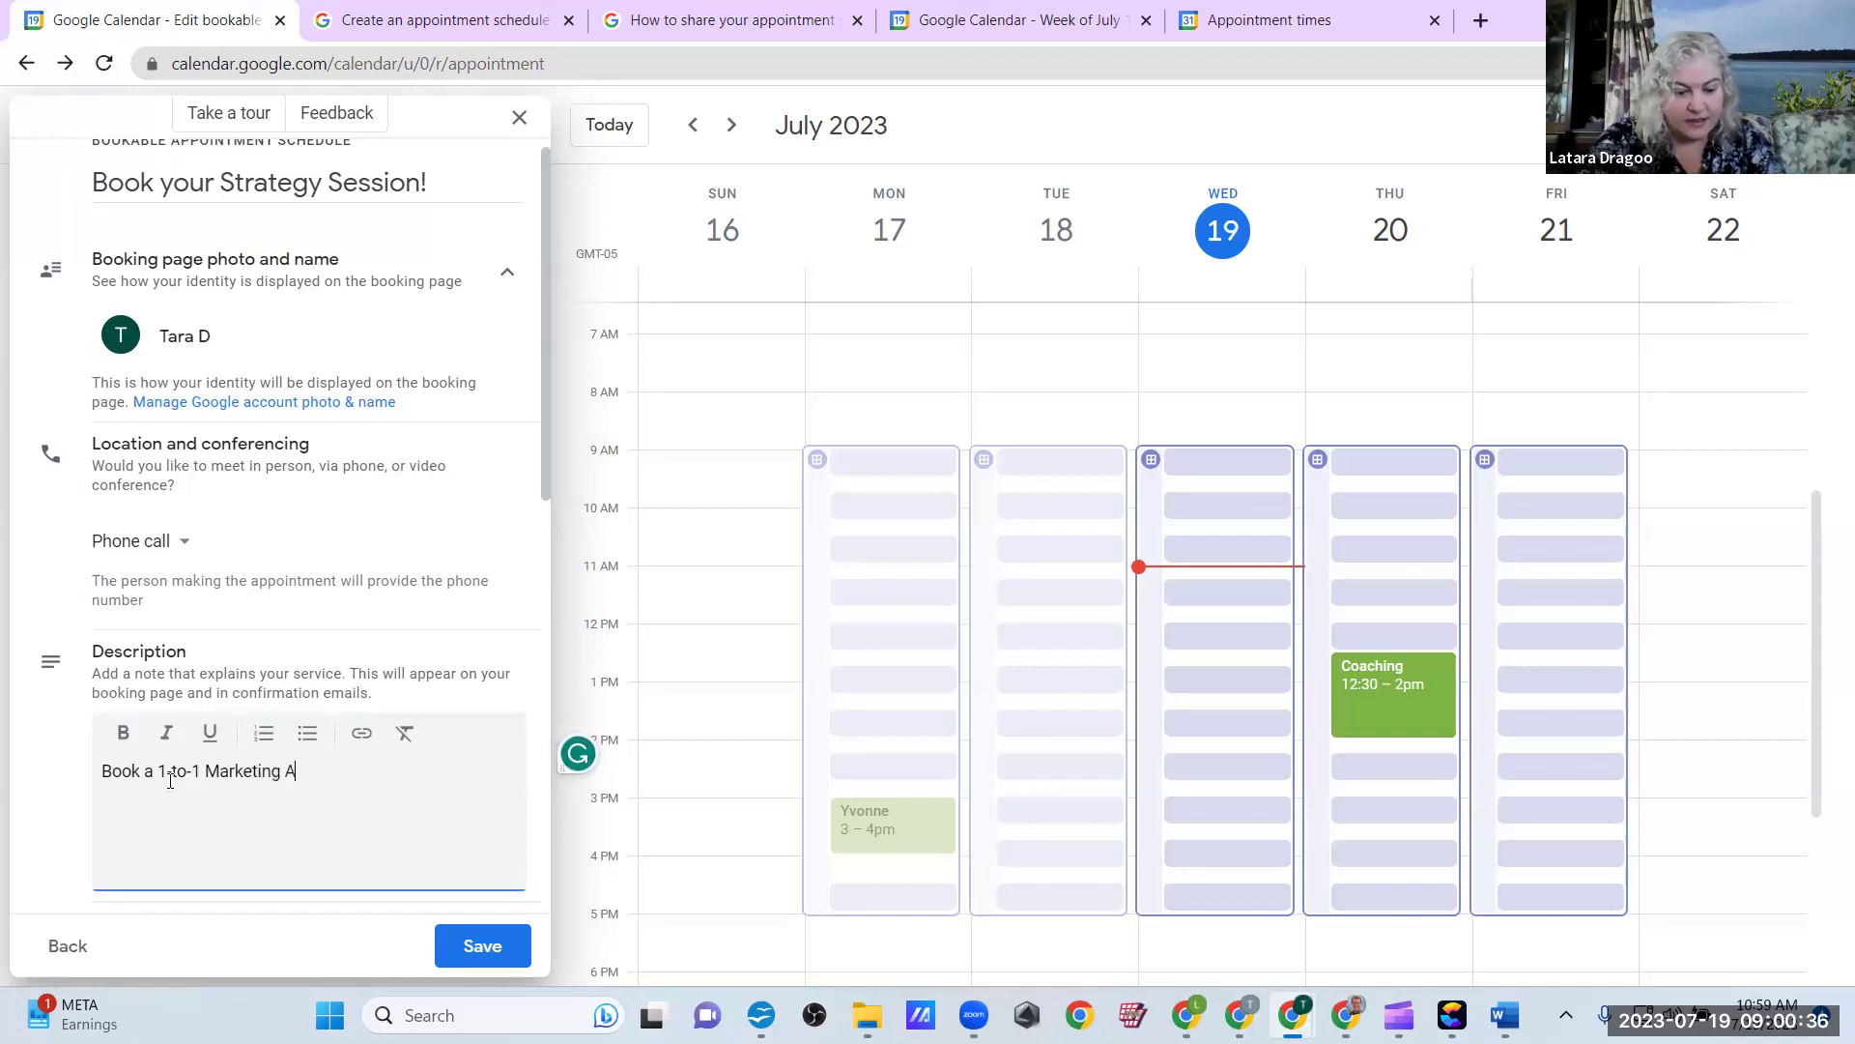
text(rategy )
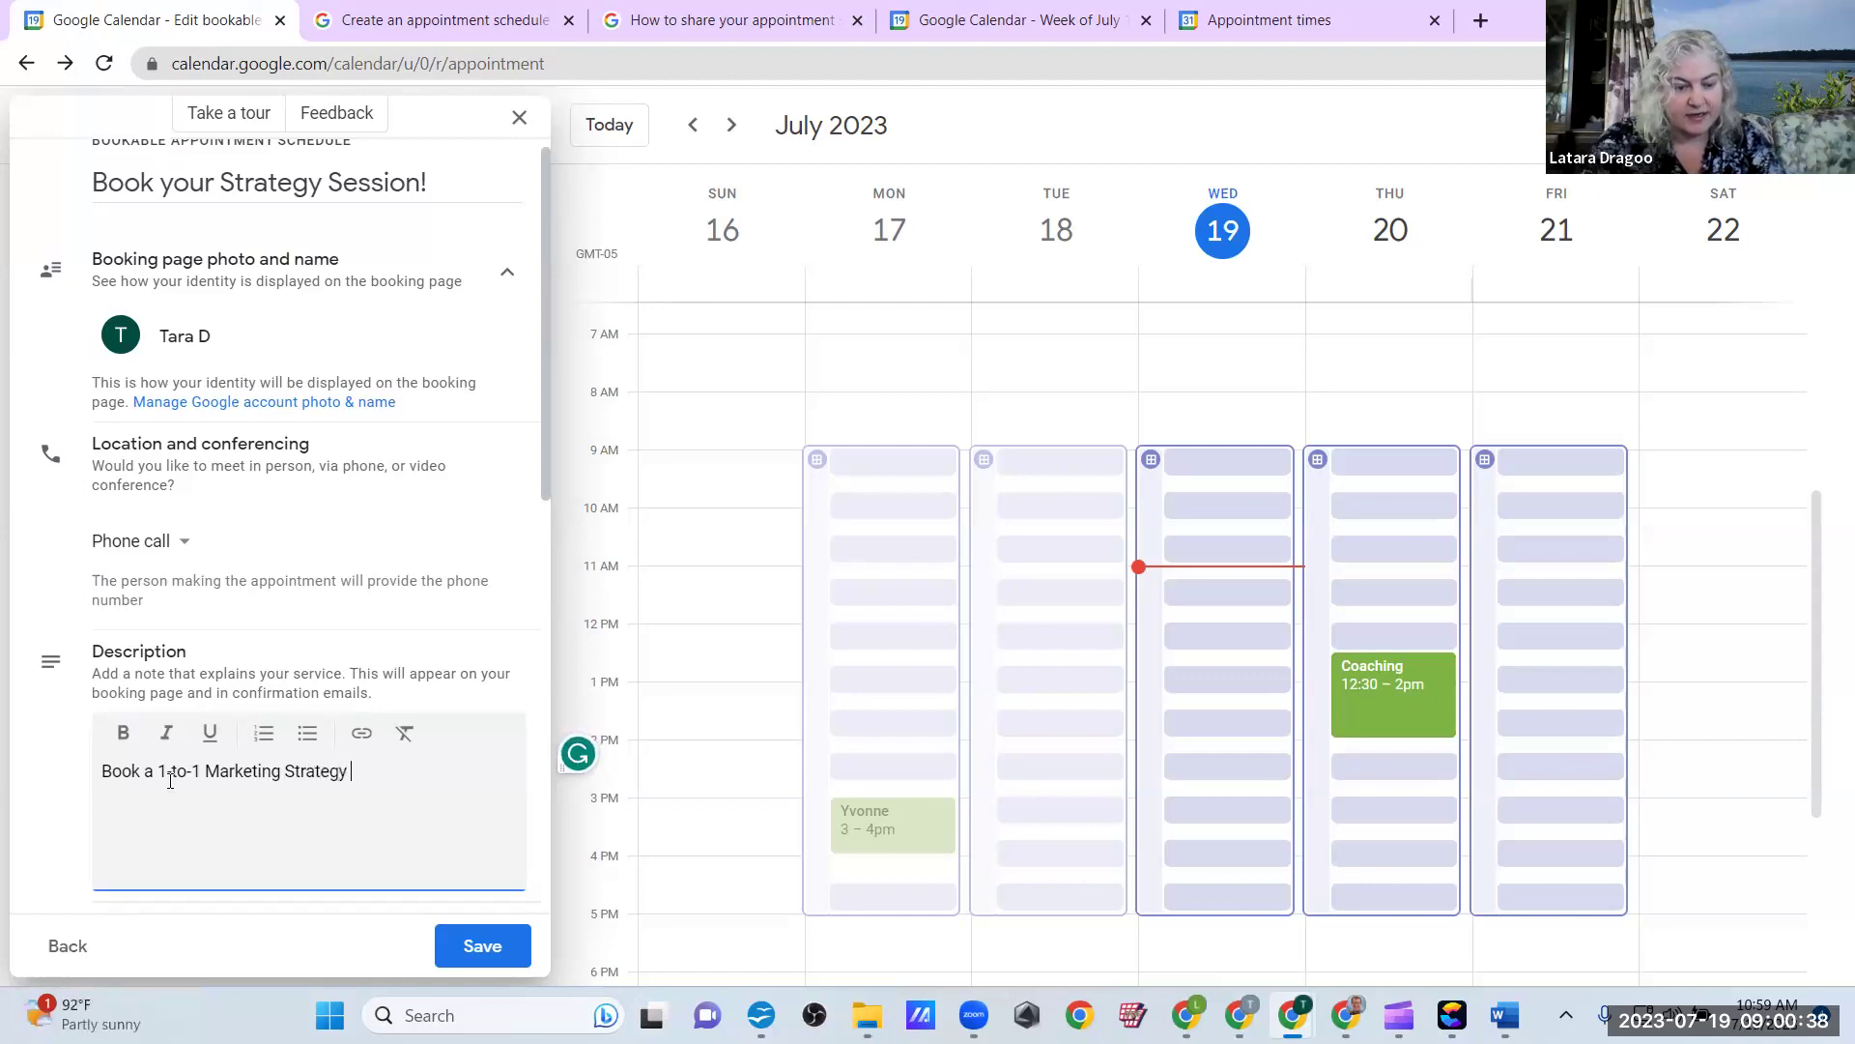
text(Mee)
key(BackSpace)
key(BackSpace)
key(BackSpace)
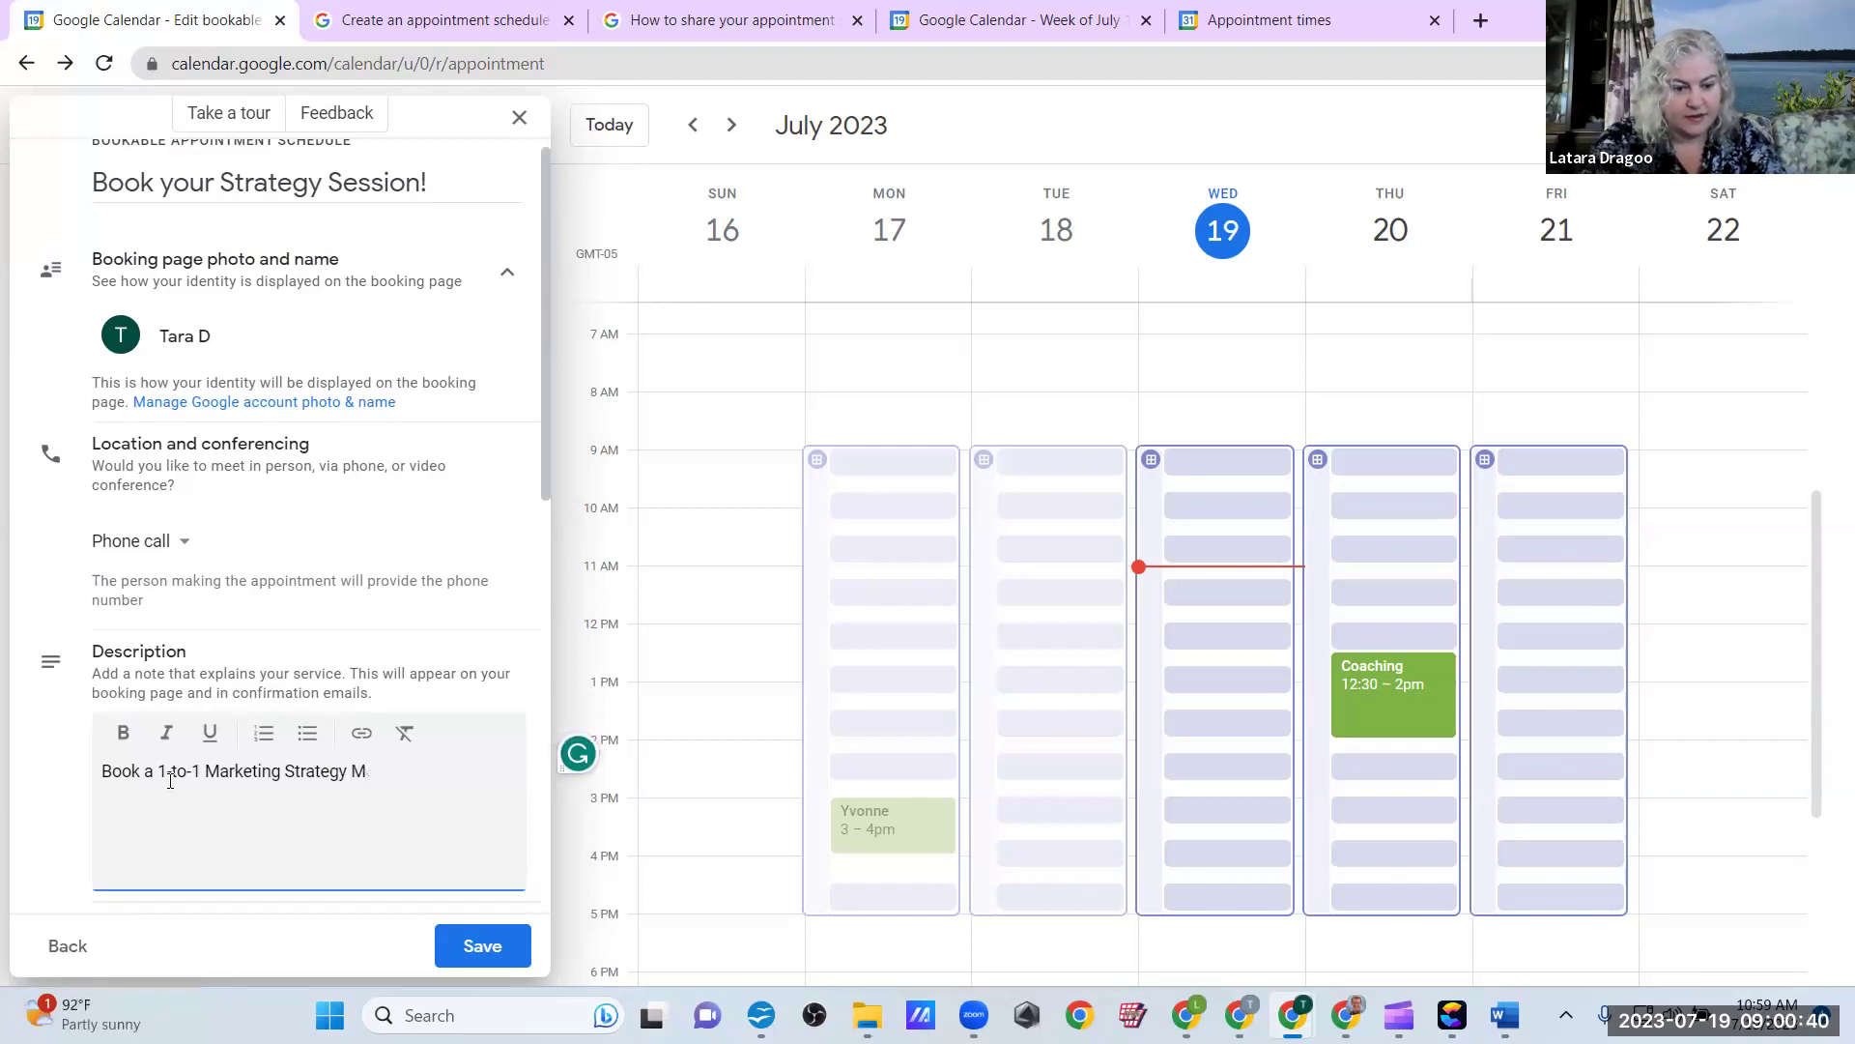
text(Meeting wi)
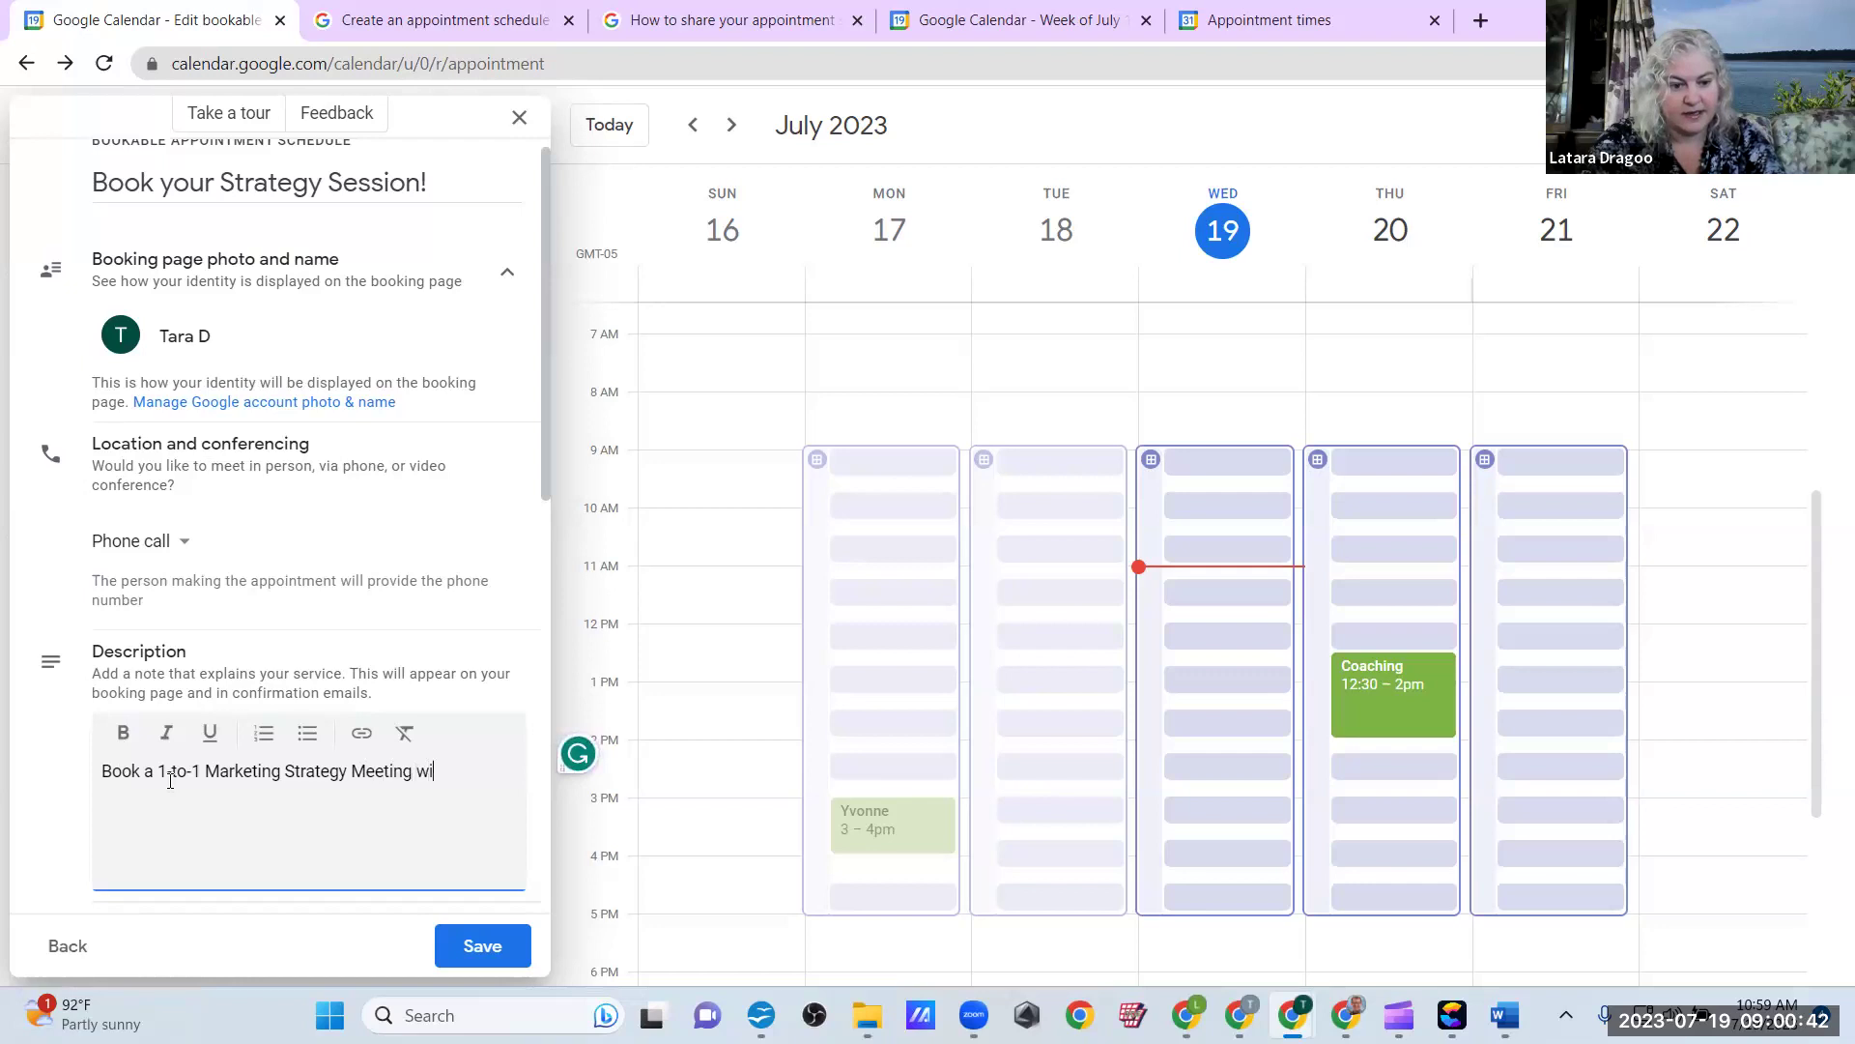
text(th me.)
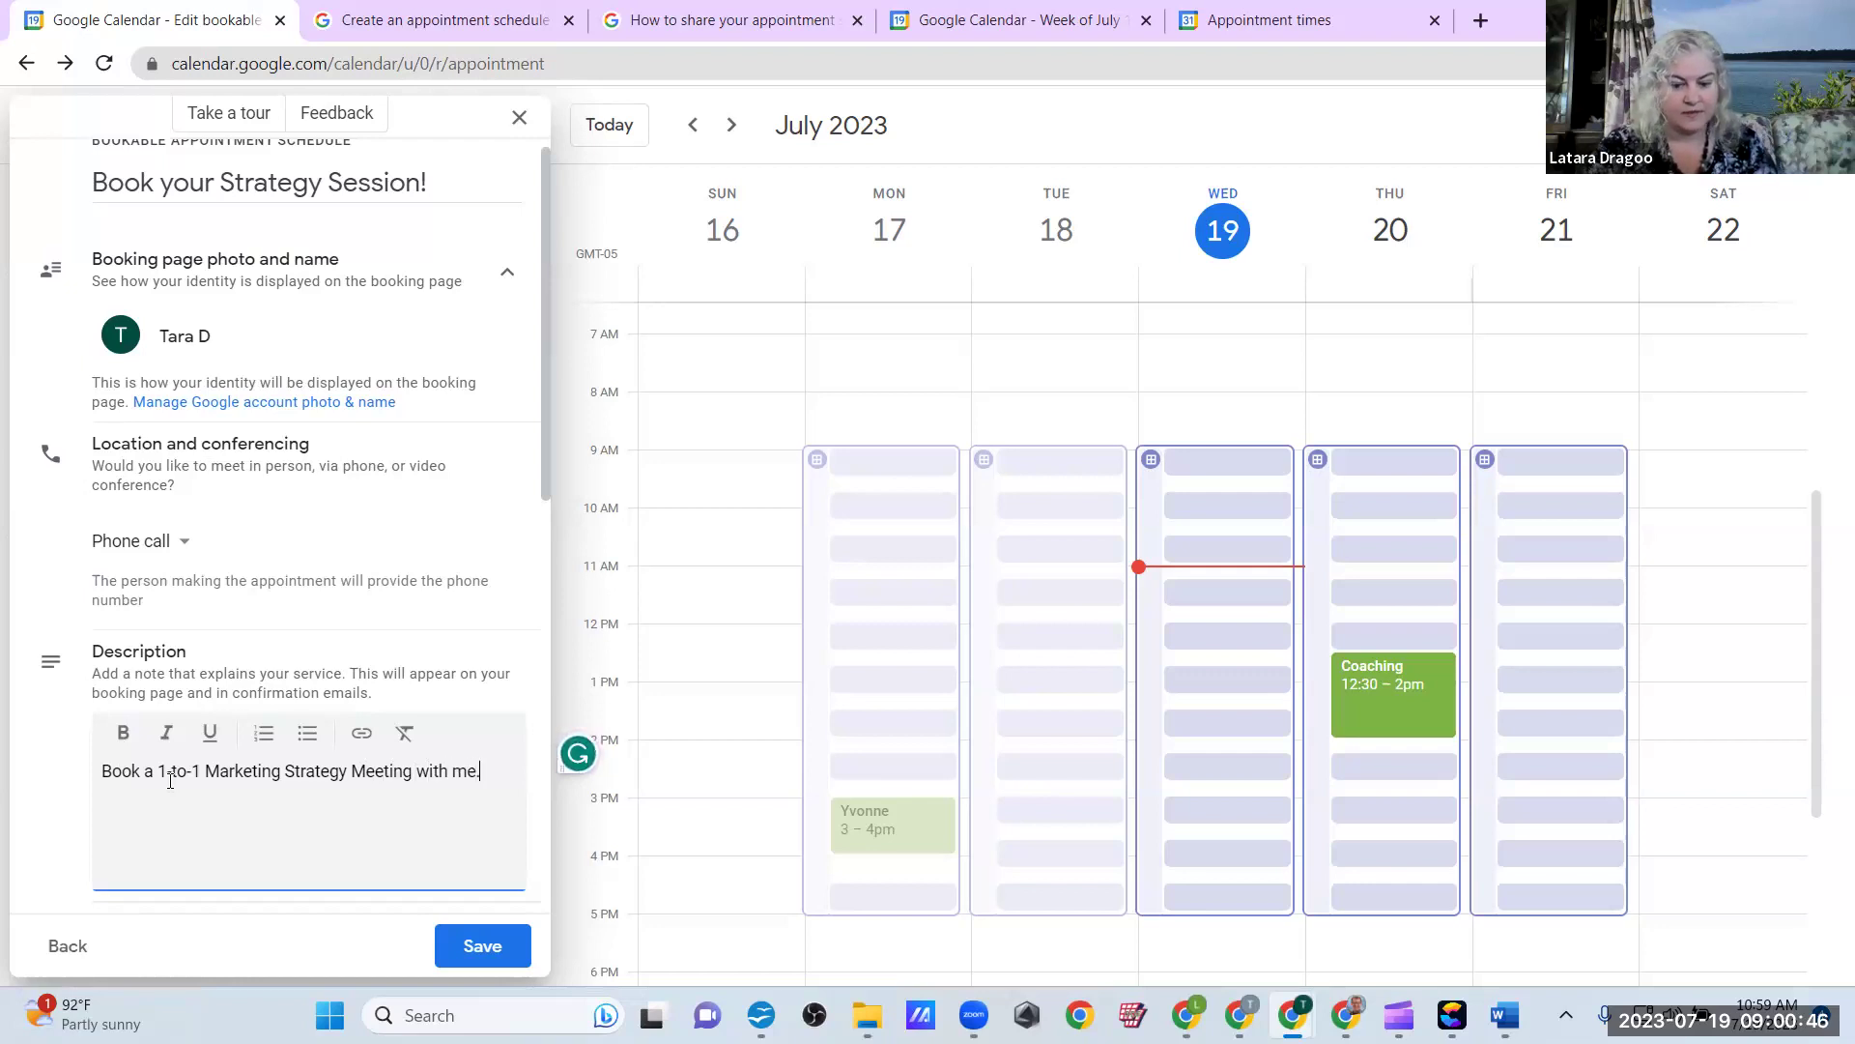
key(BackSpace)
text(, to )
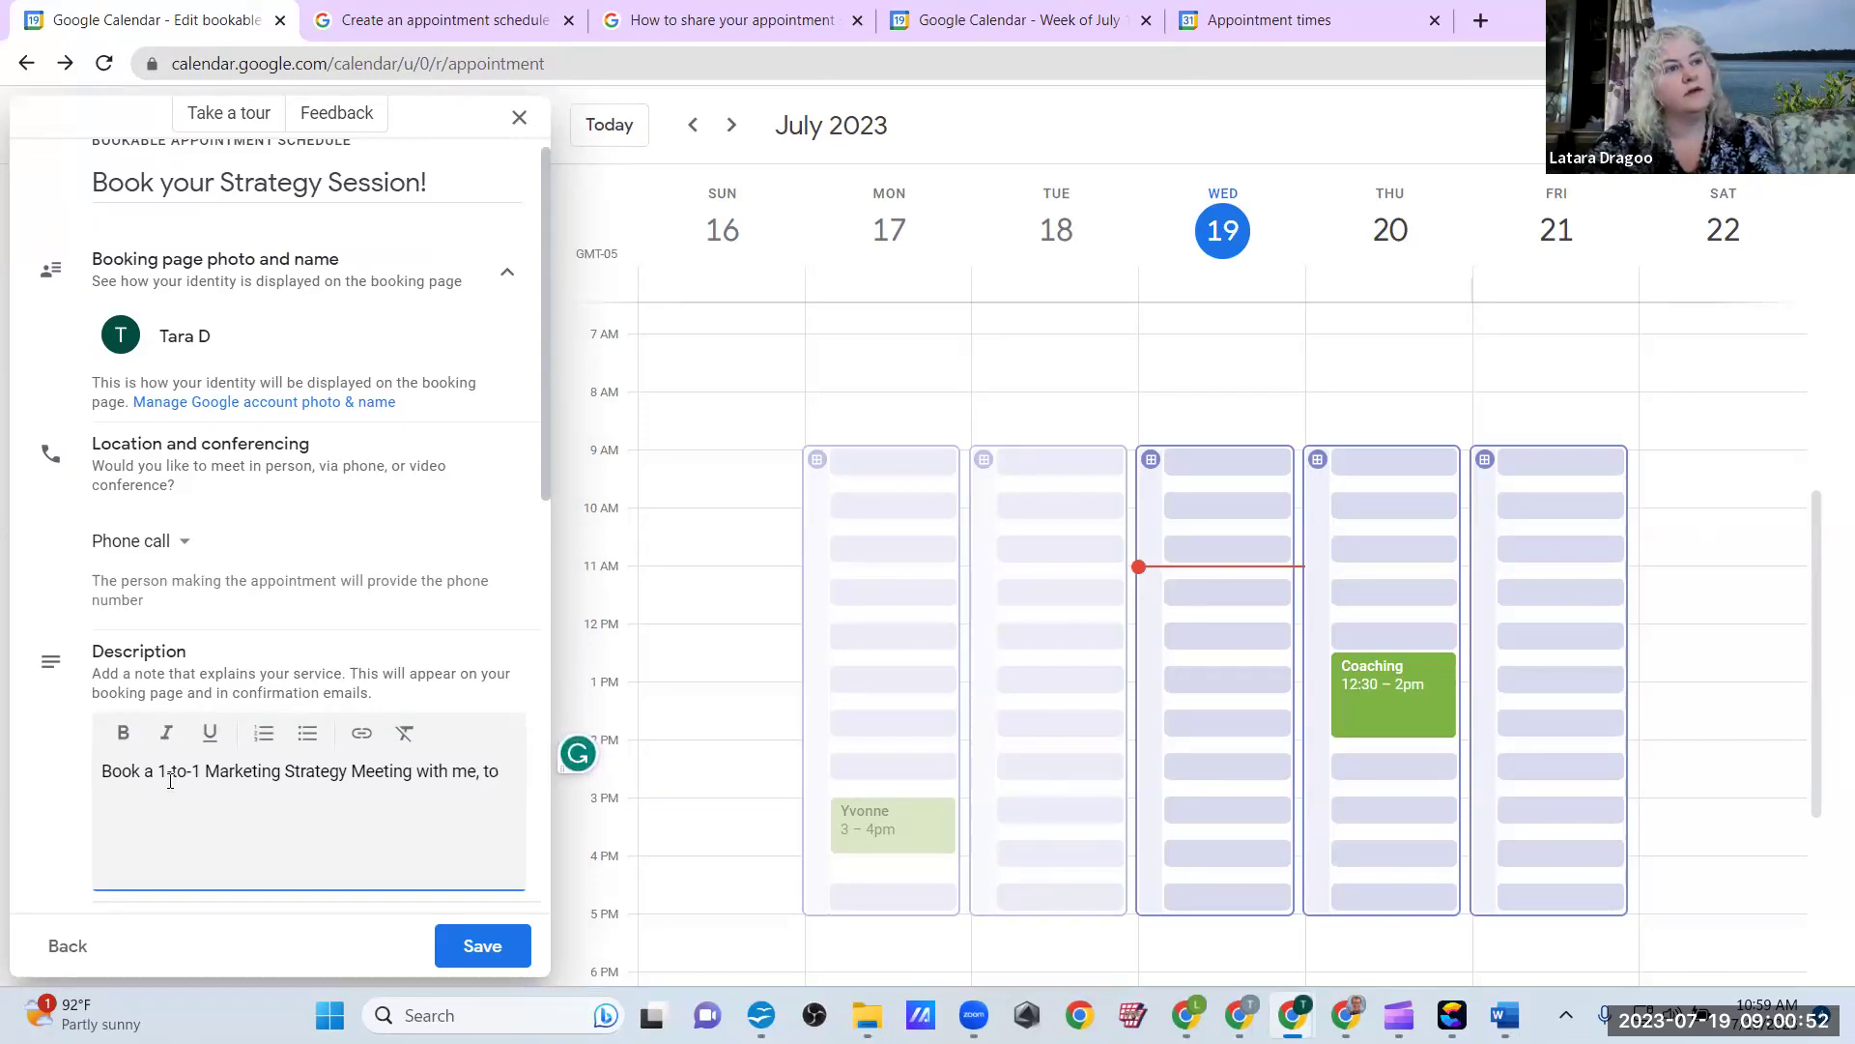
text(fiug)
key(BackSpace)
key(BackSpace)
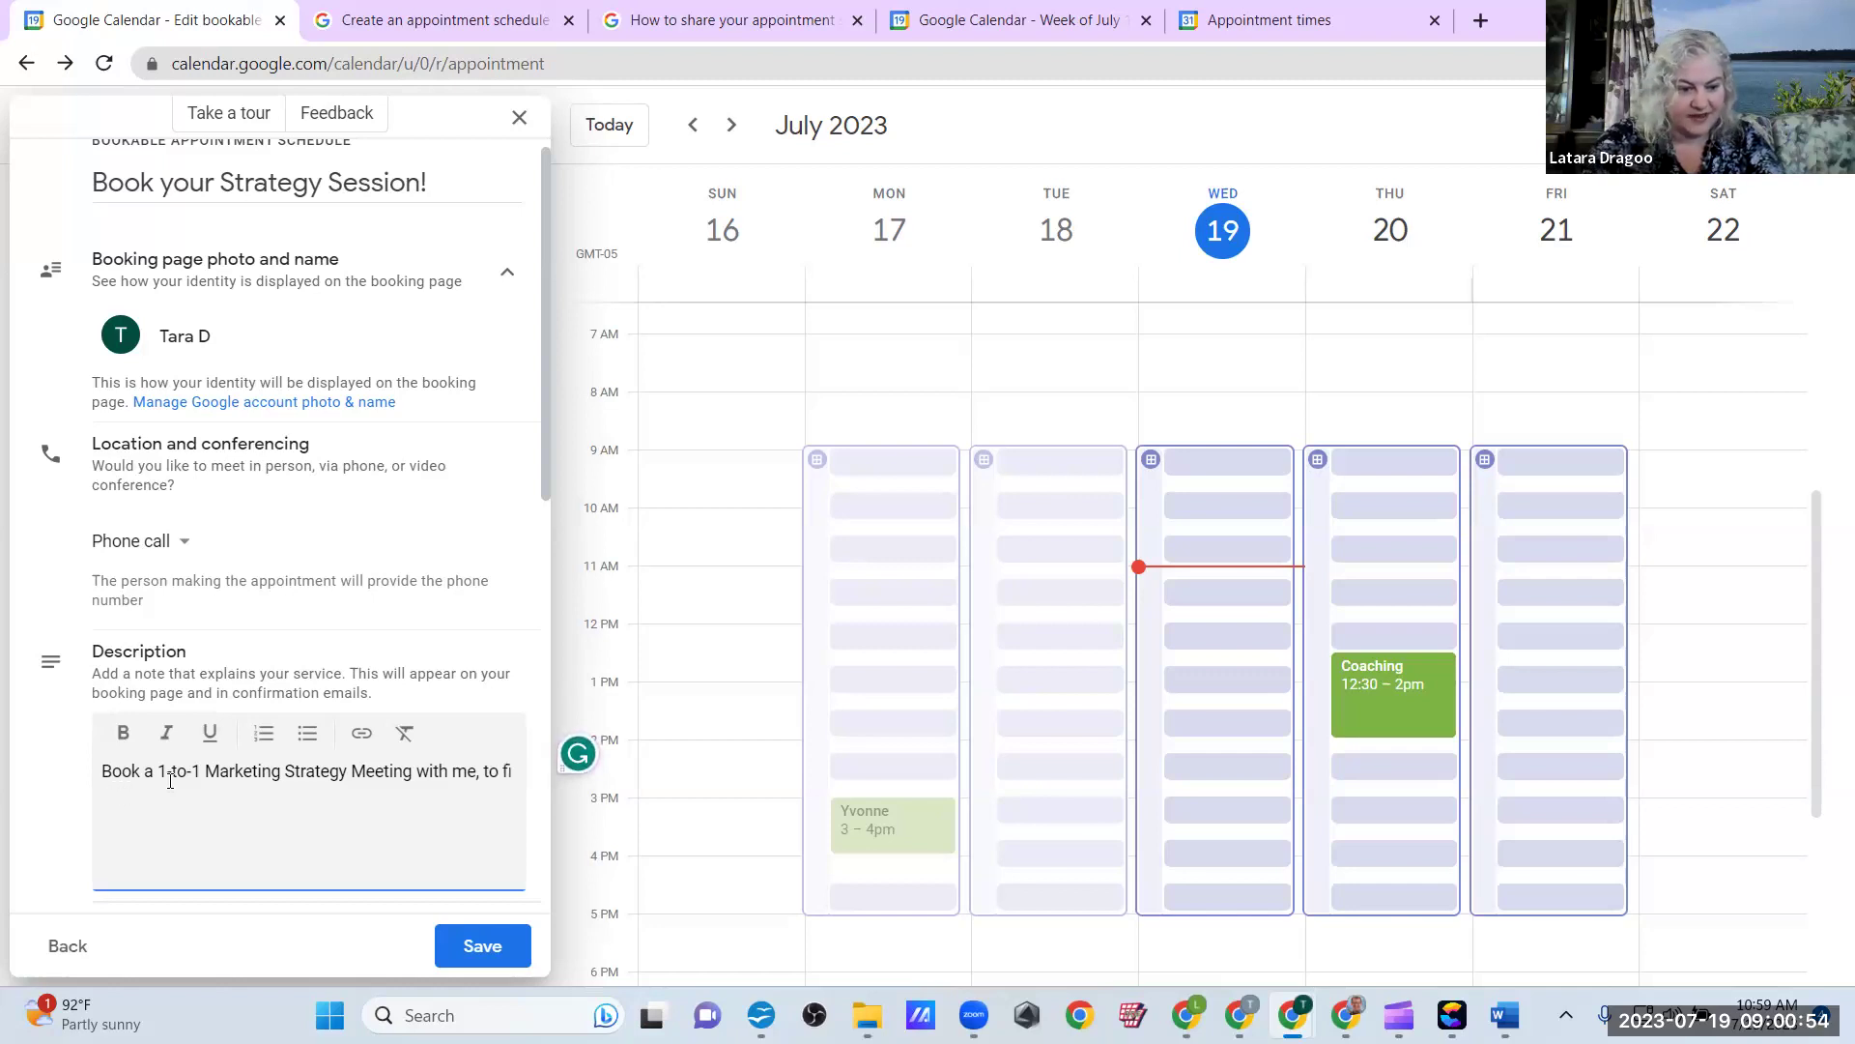
text(gur)
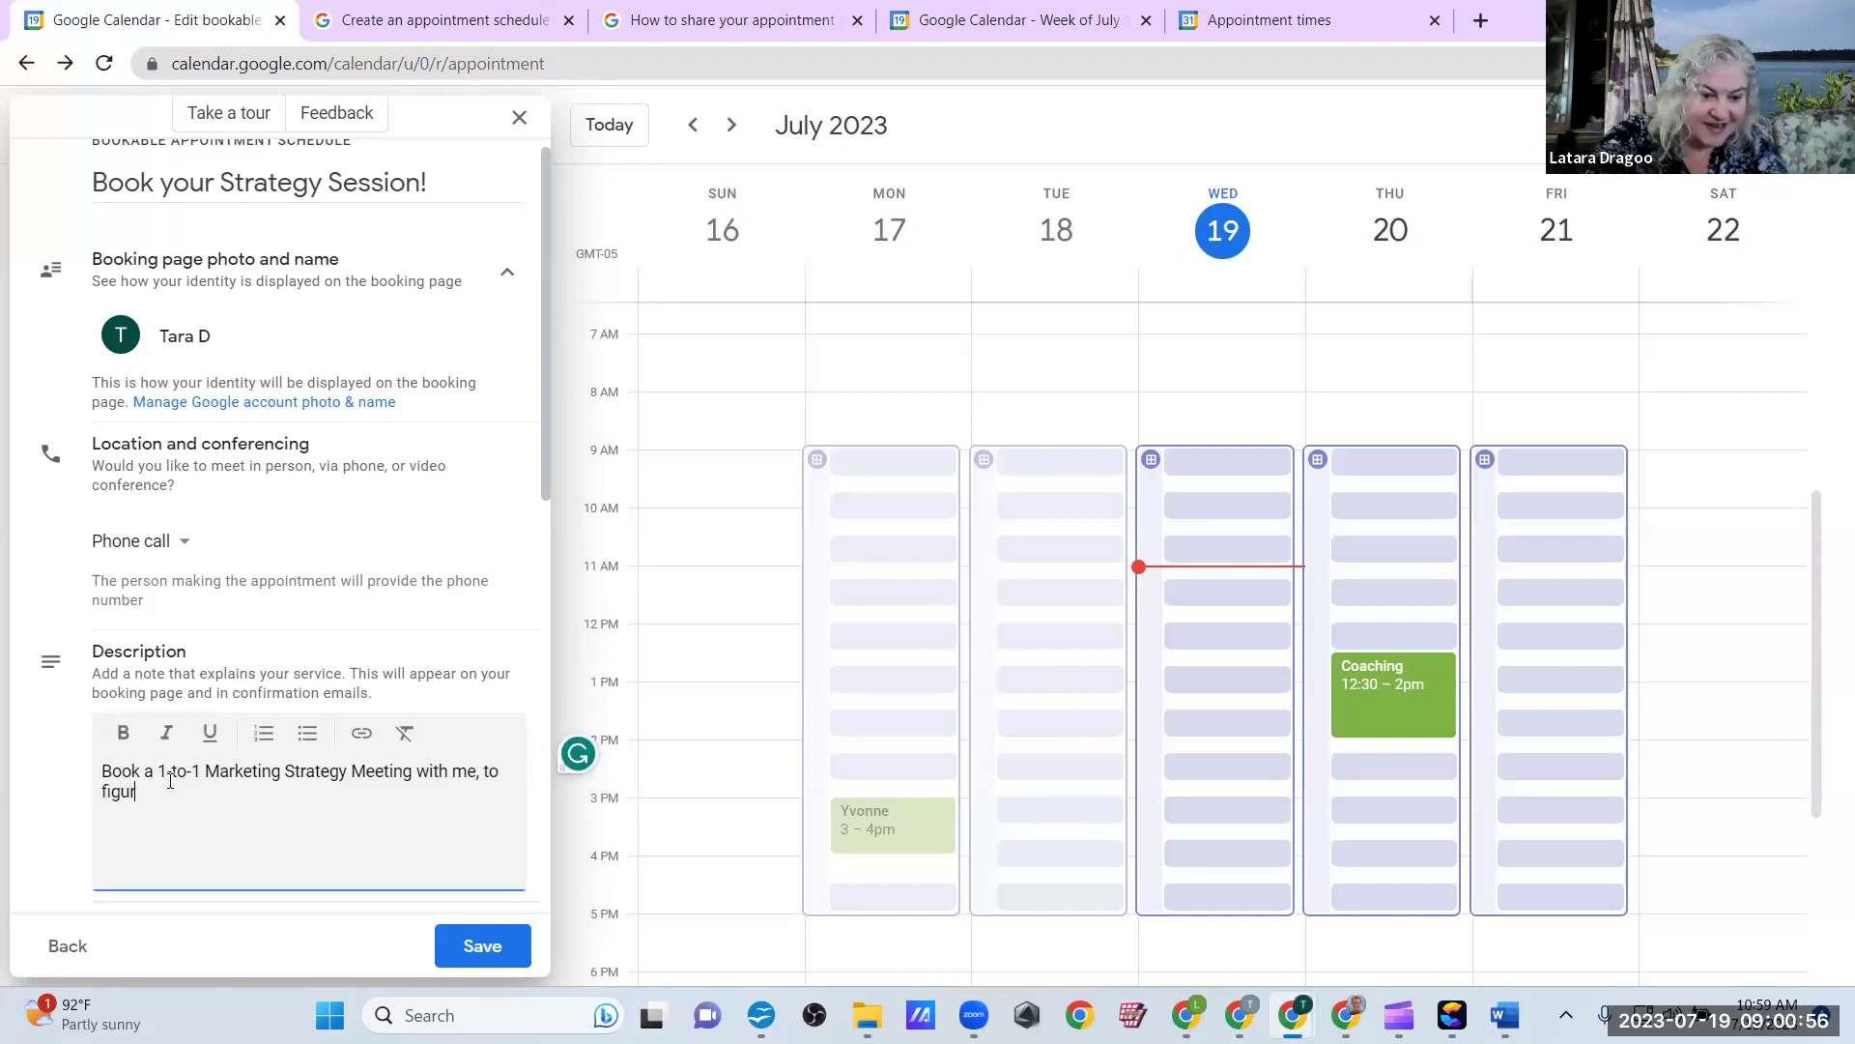
text(e out yo)
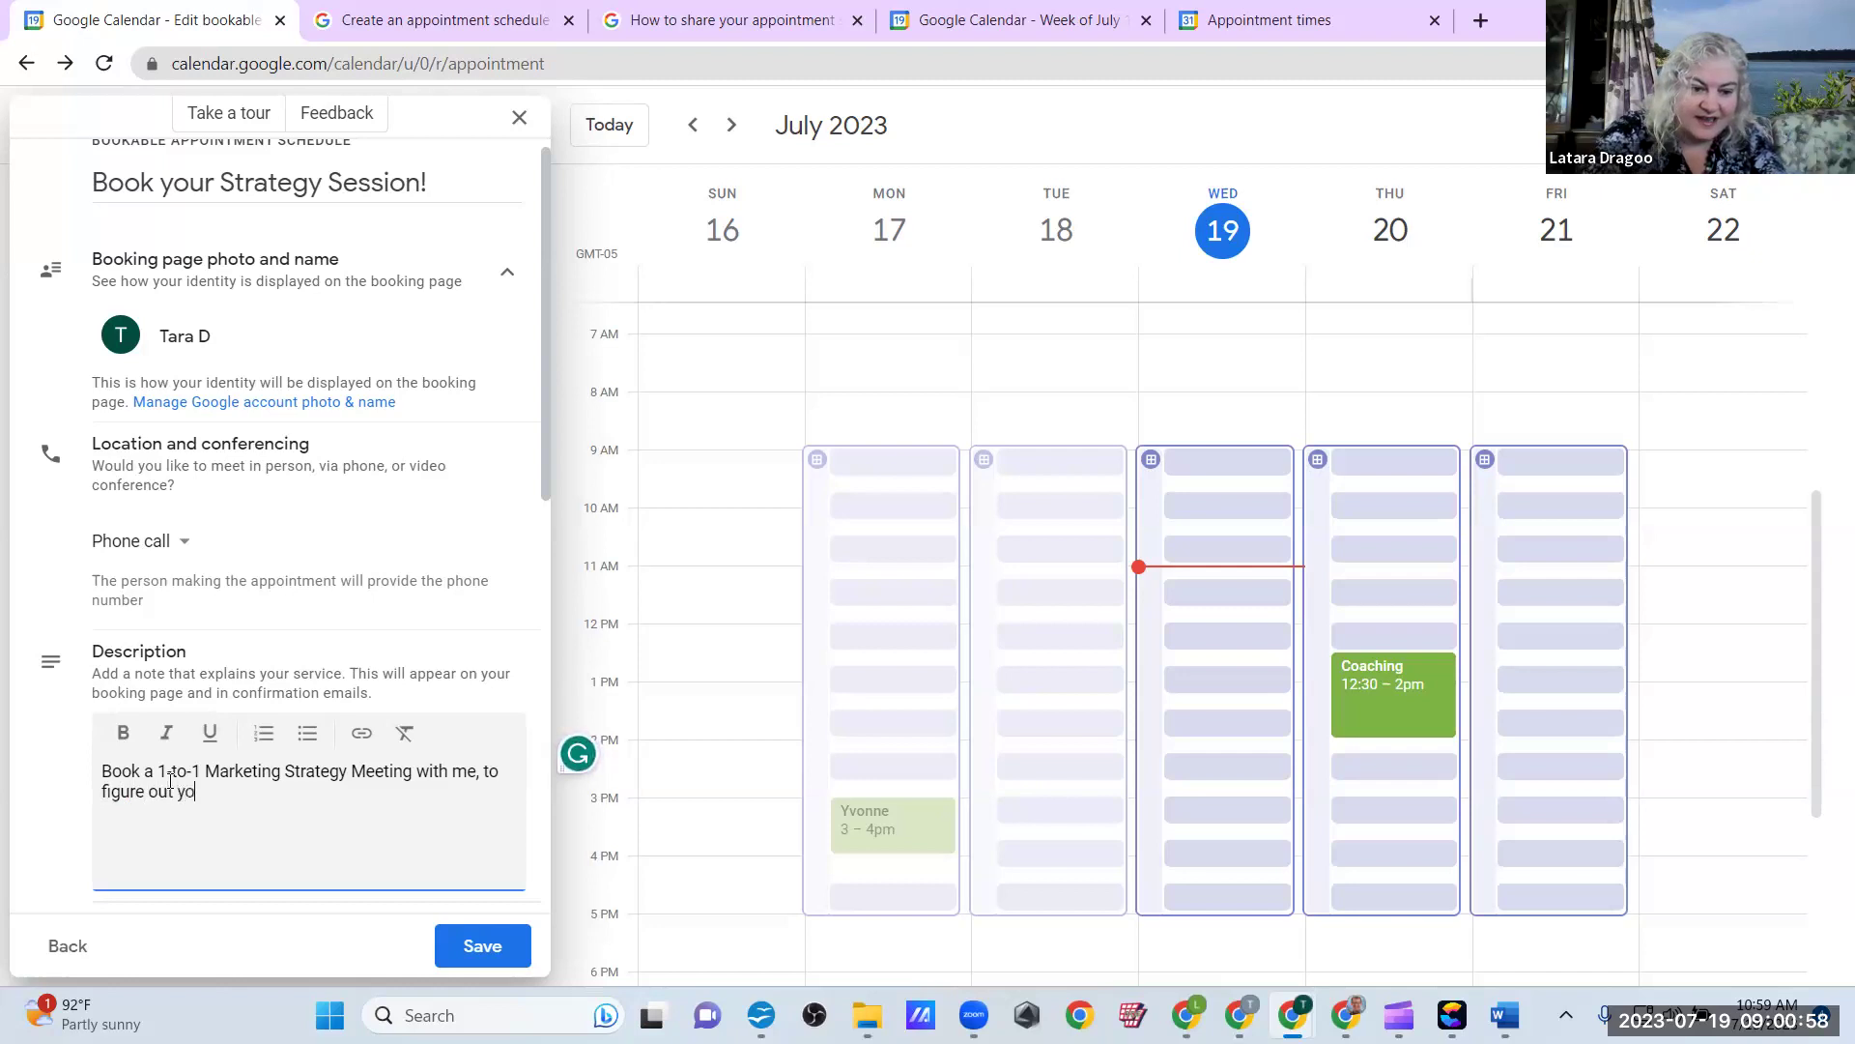
text(ur next best step.)
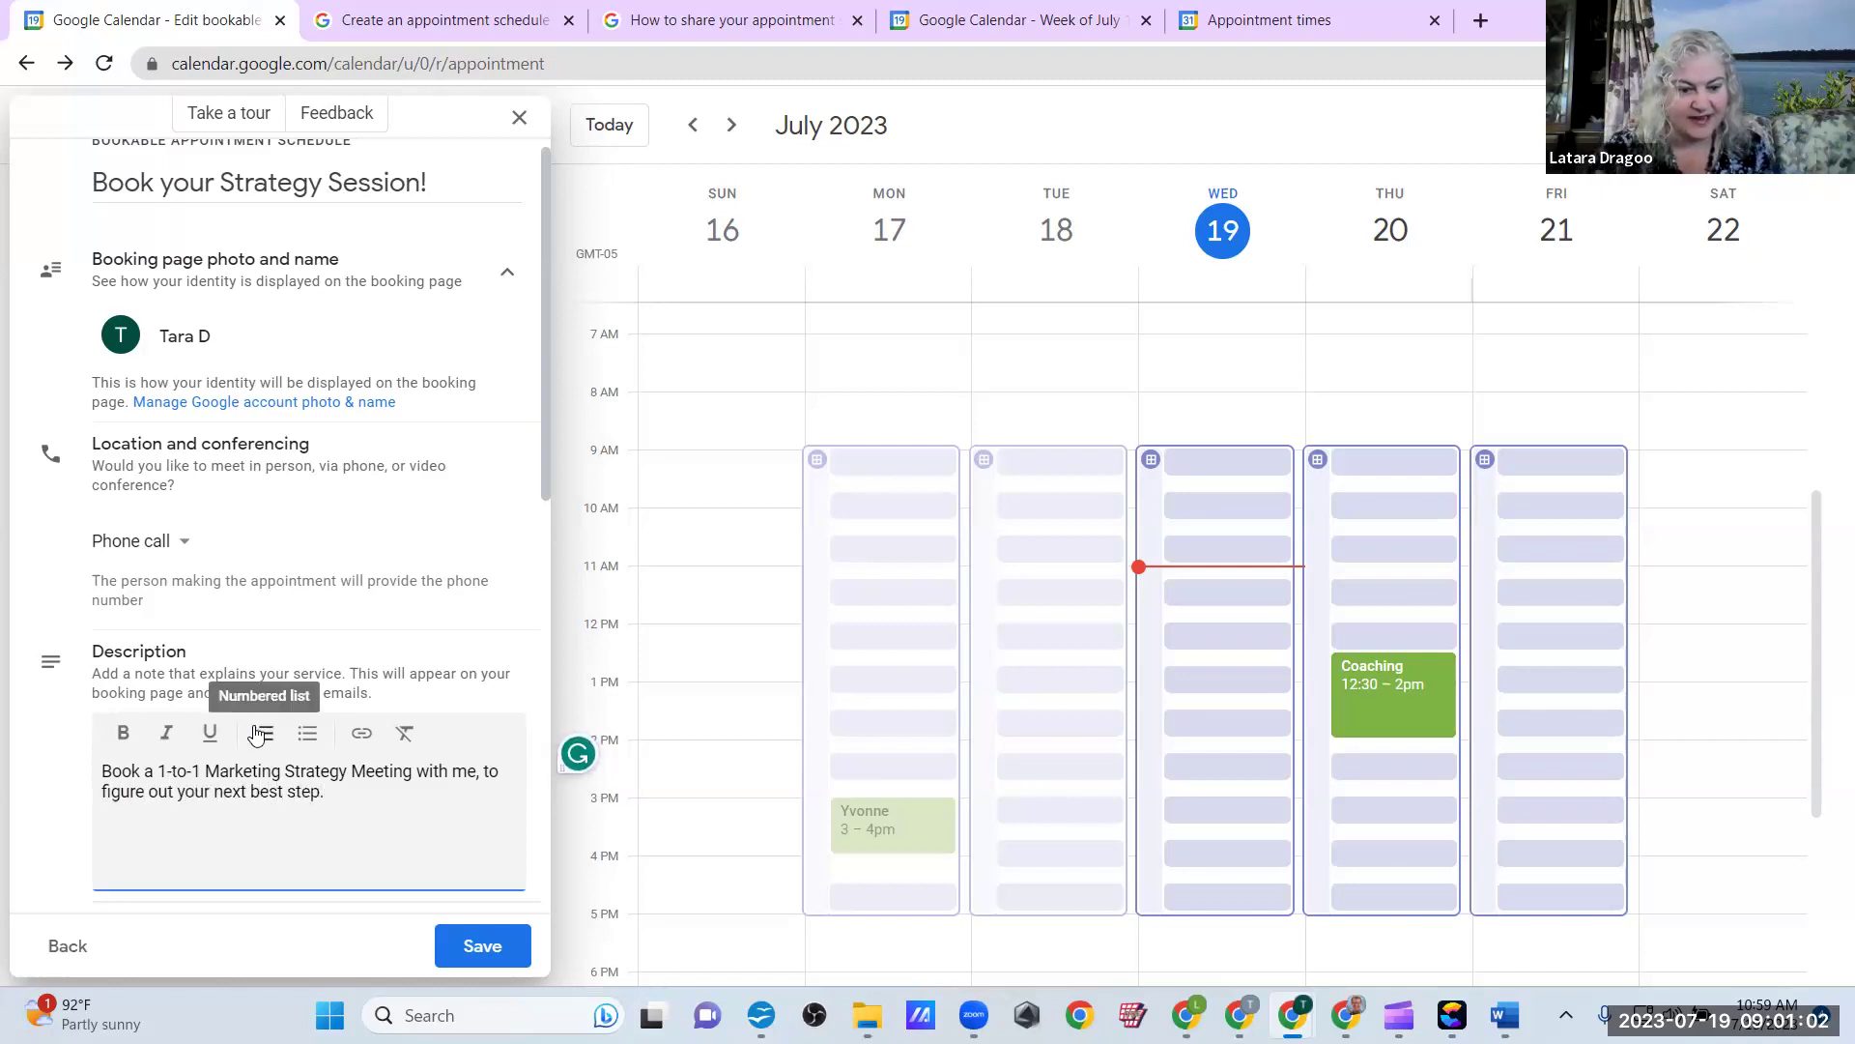
Step: Change the location from Phone call to 'None / to be specified later'
scroll(259, 736, down, 5)
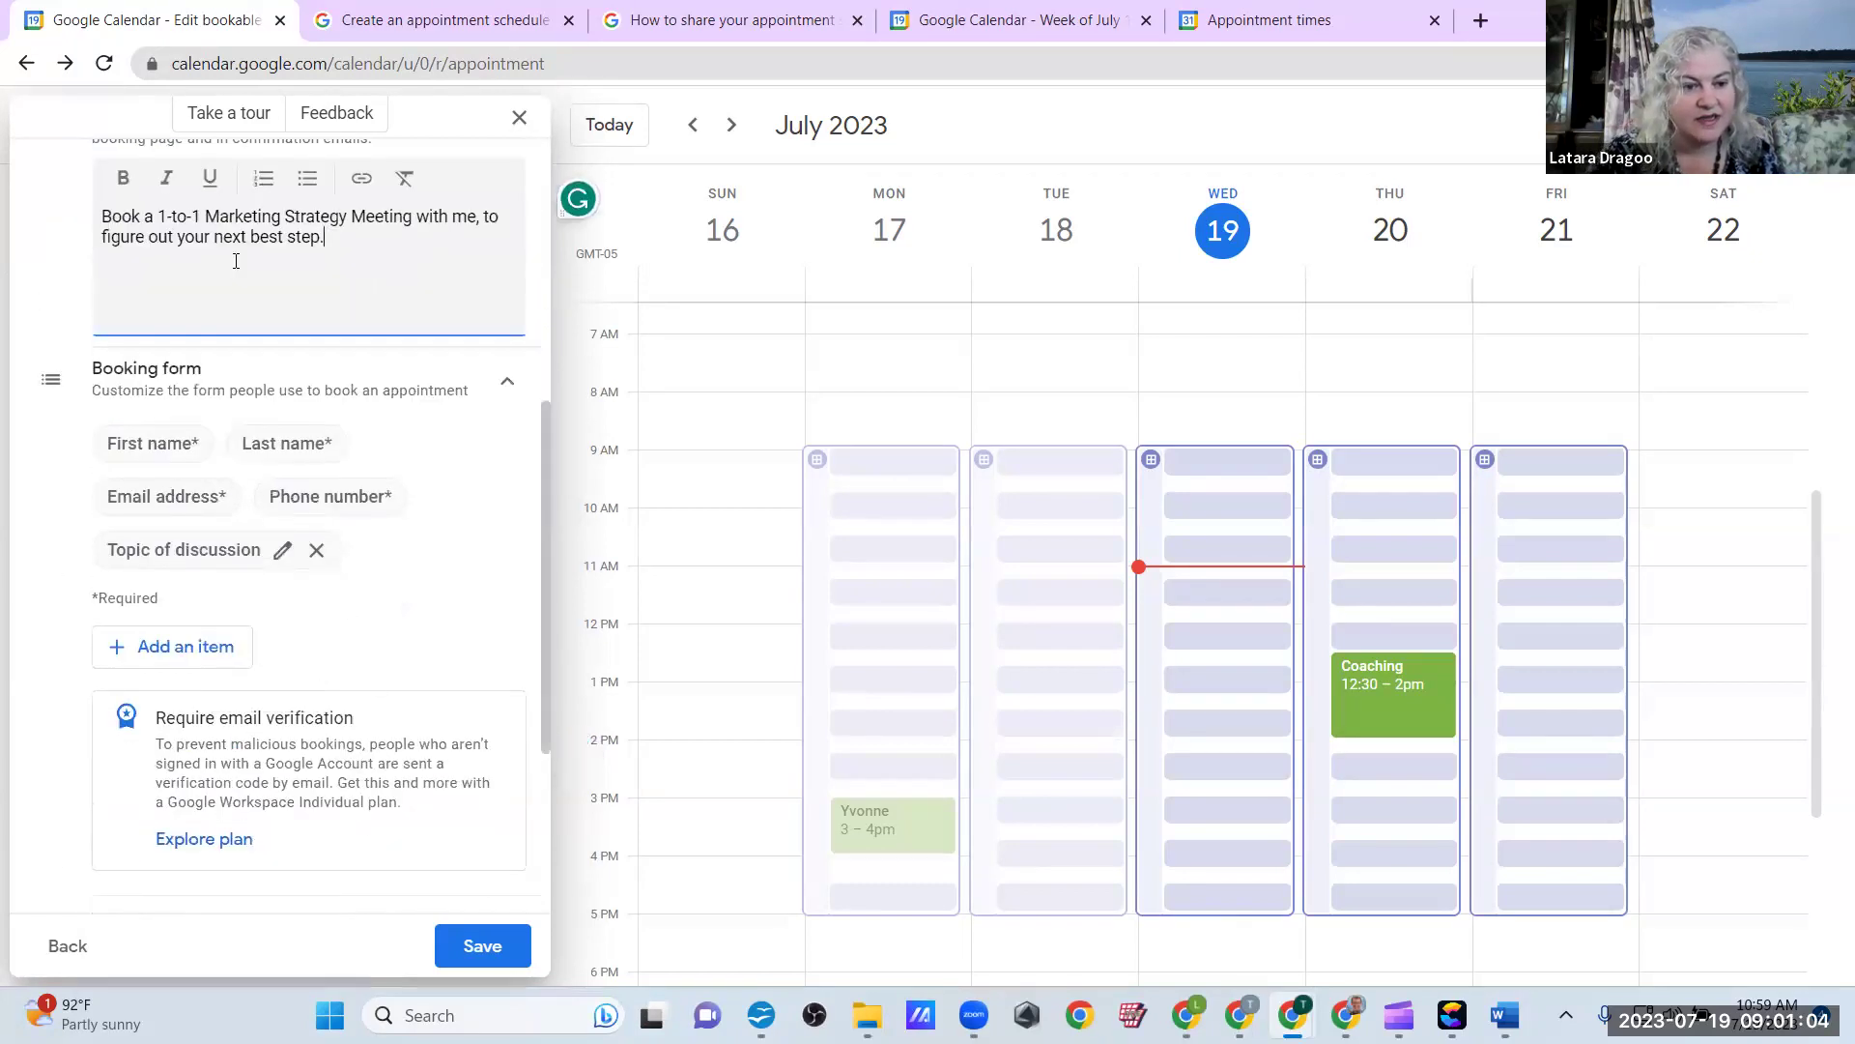
scroll(319, 850, up, 3)
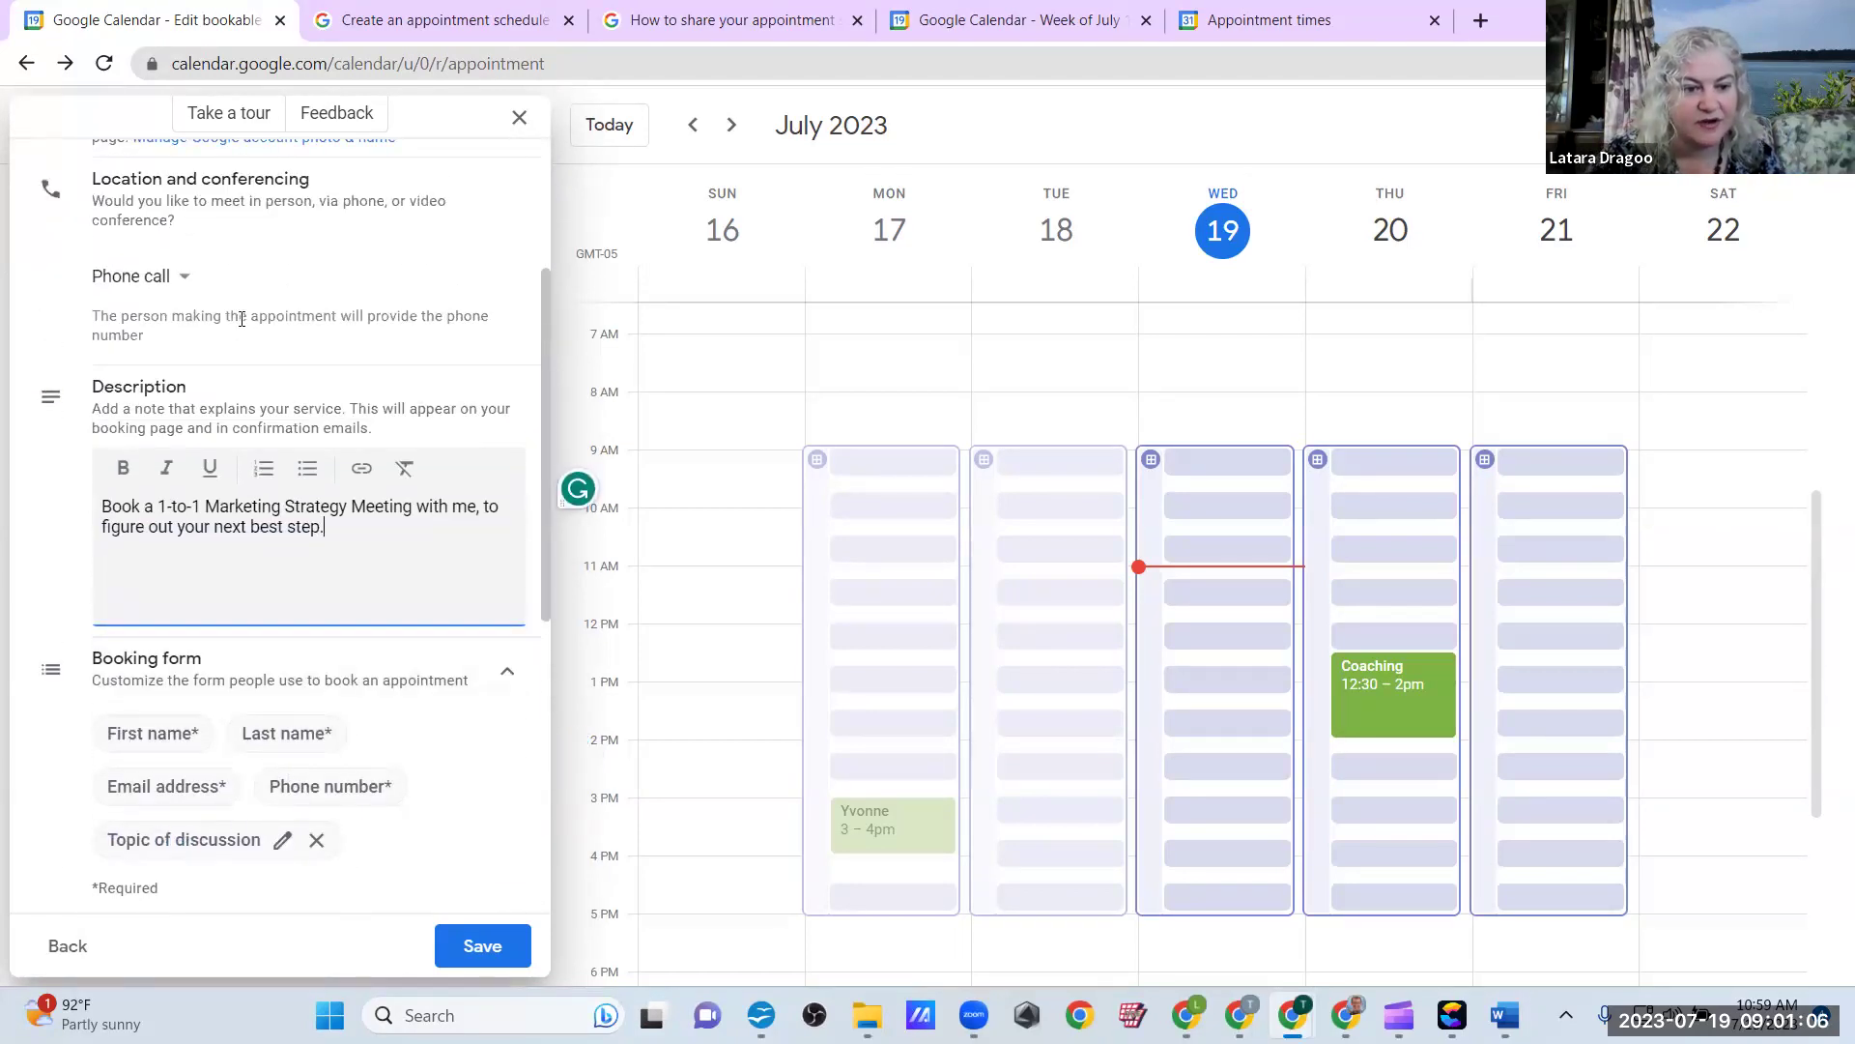
scroll(193, 628, up, 3)
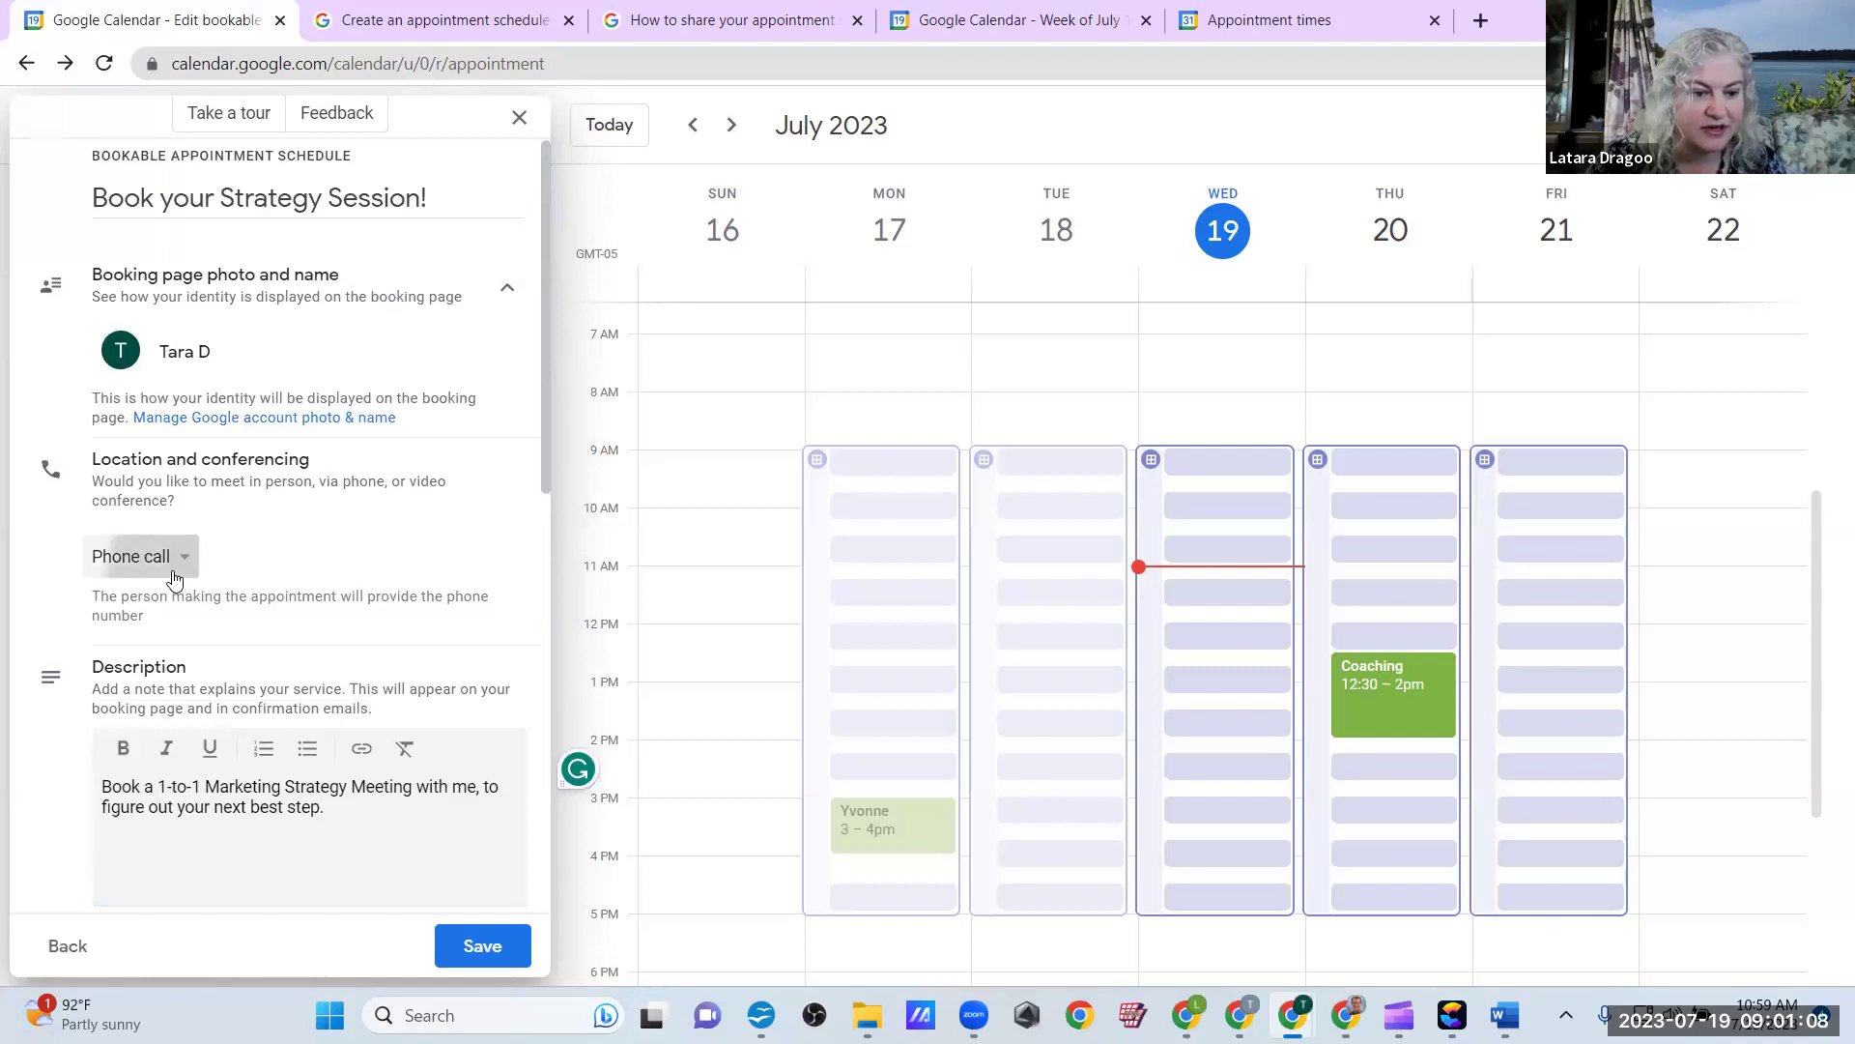
click(135, 556)
click(197, 819)
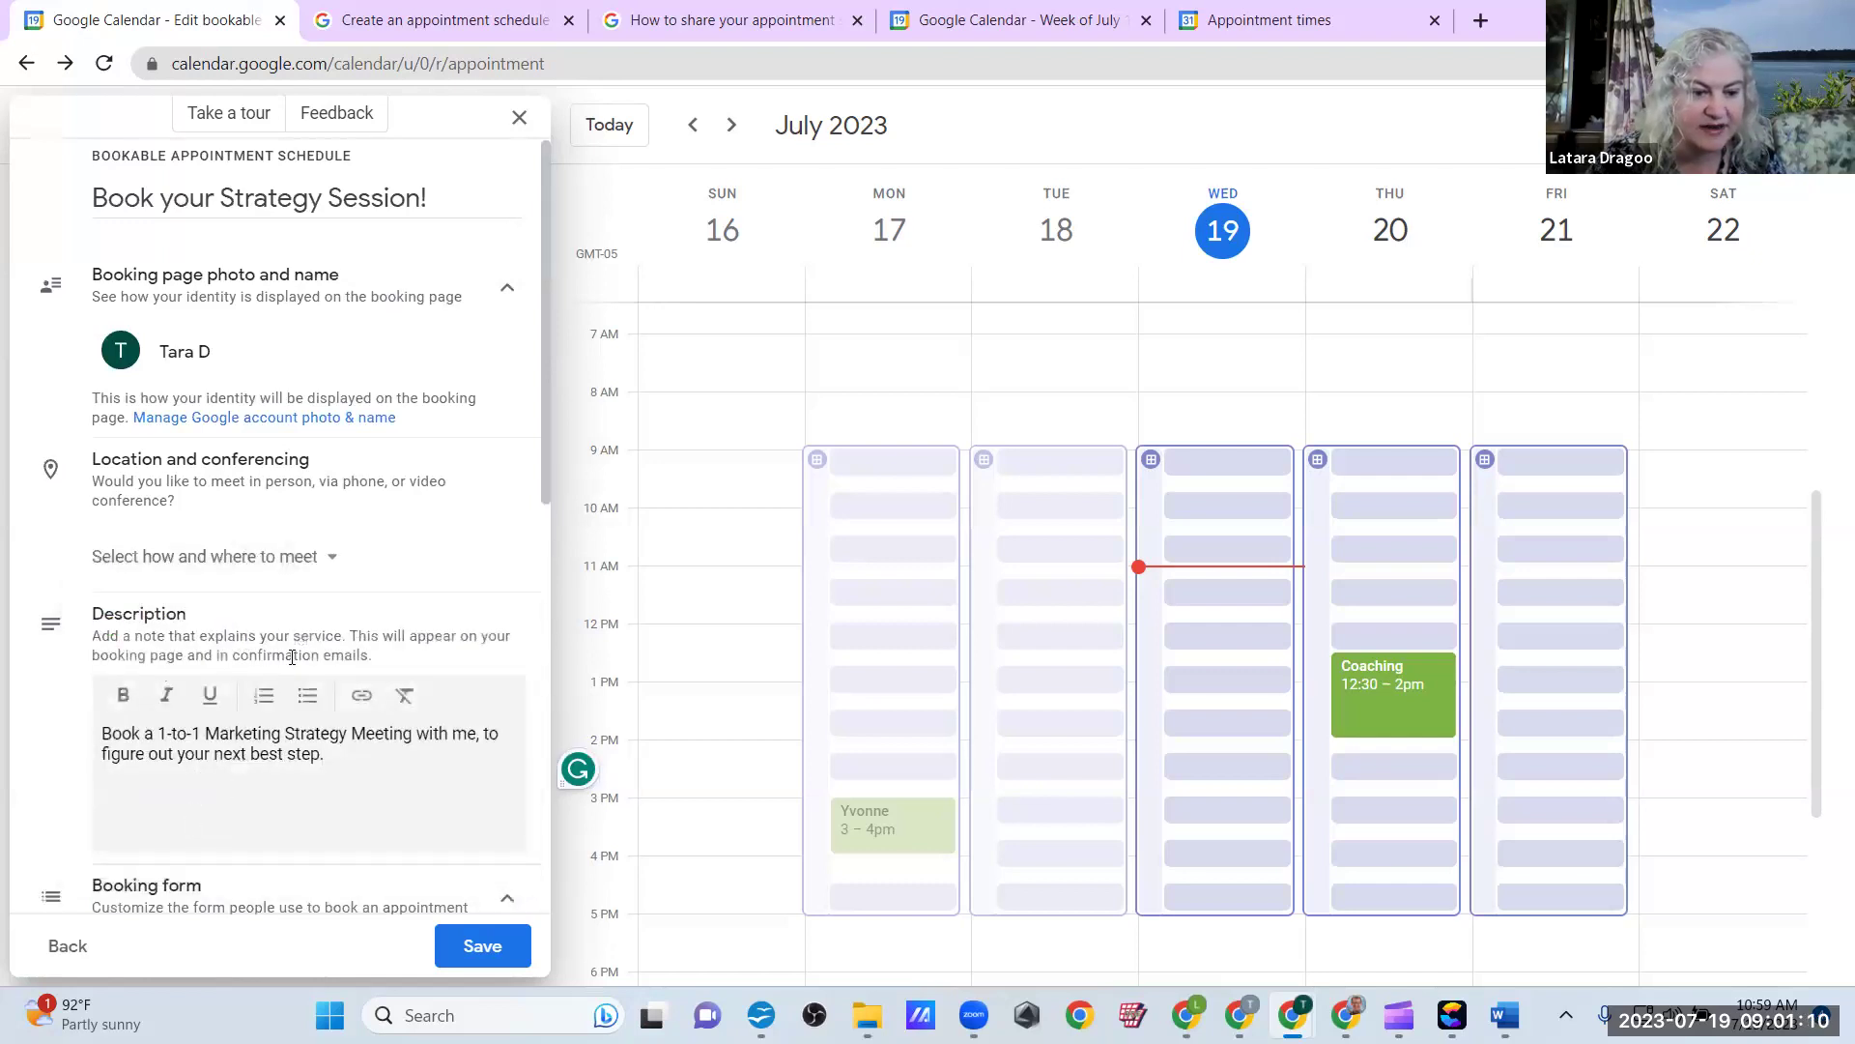
click(397, 790)
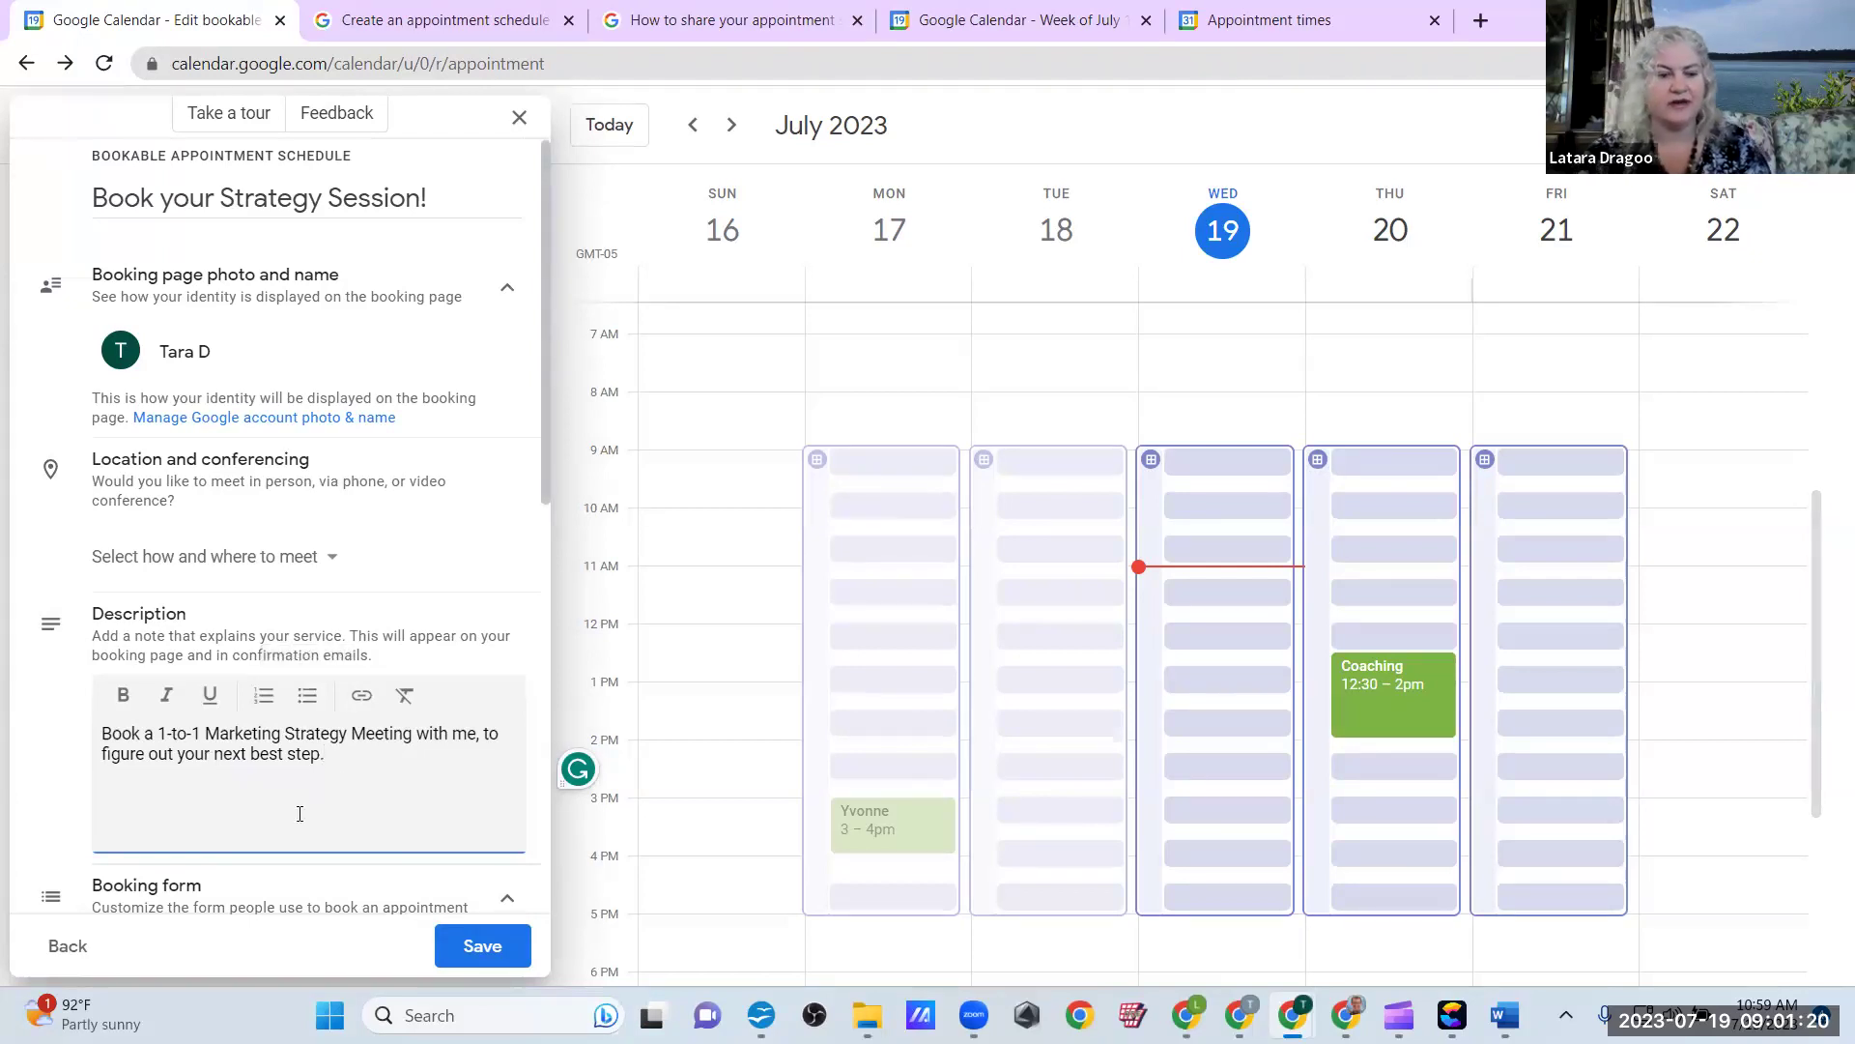
Step: Save the schedule and scroll through its booking page of 30-minute slots
click(473, 949)
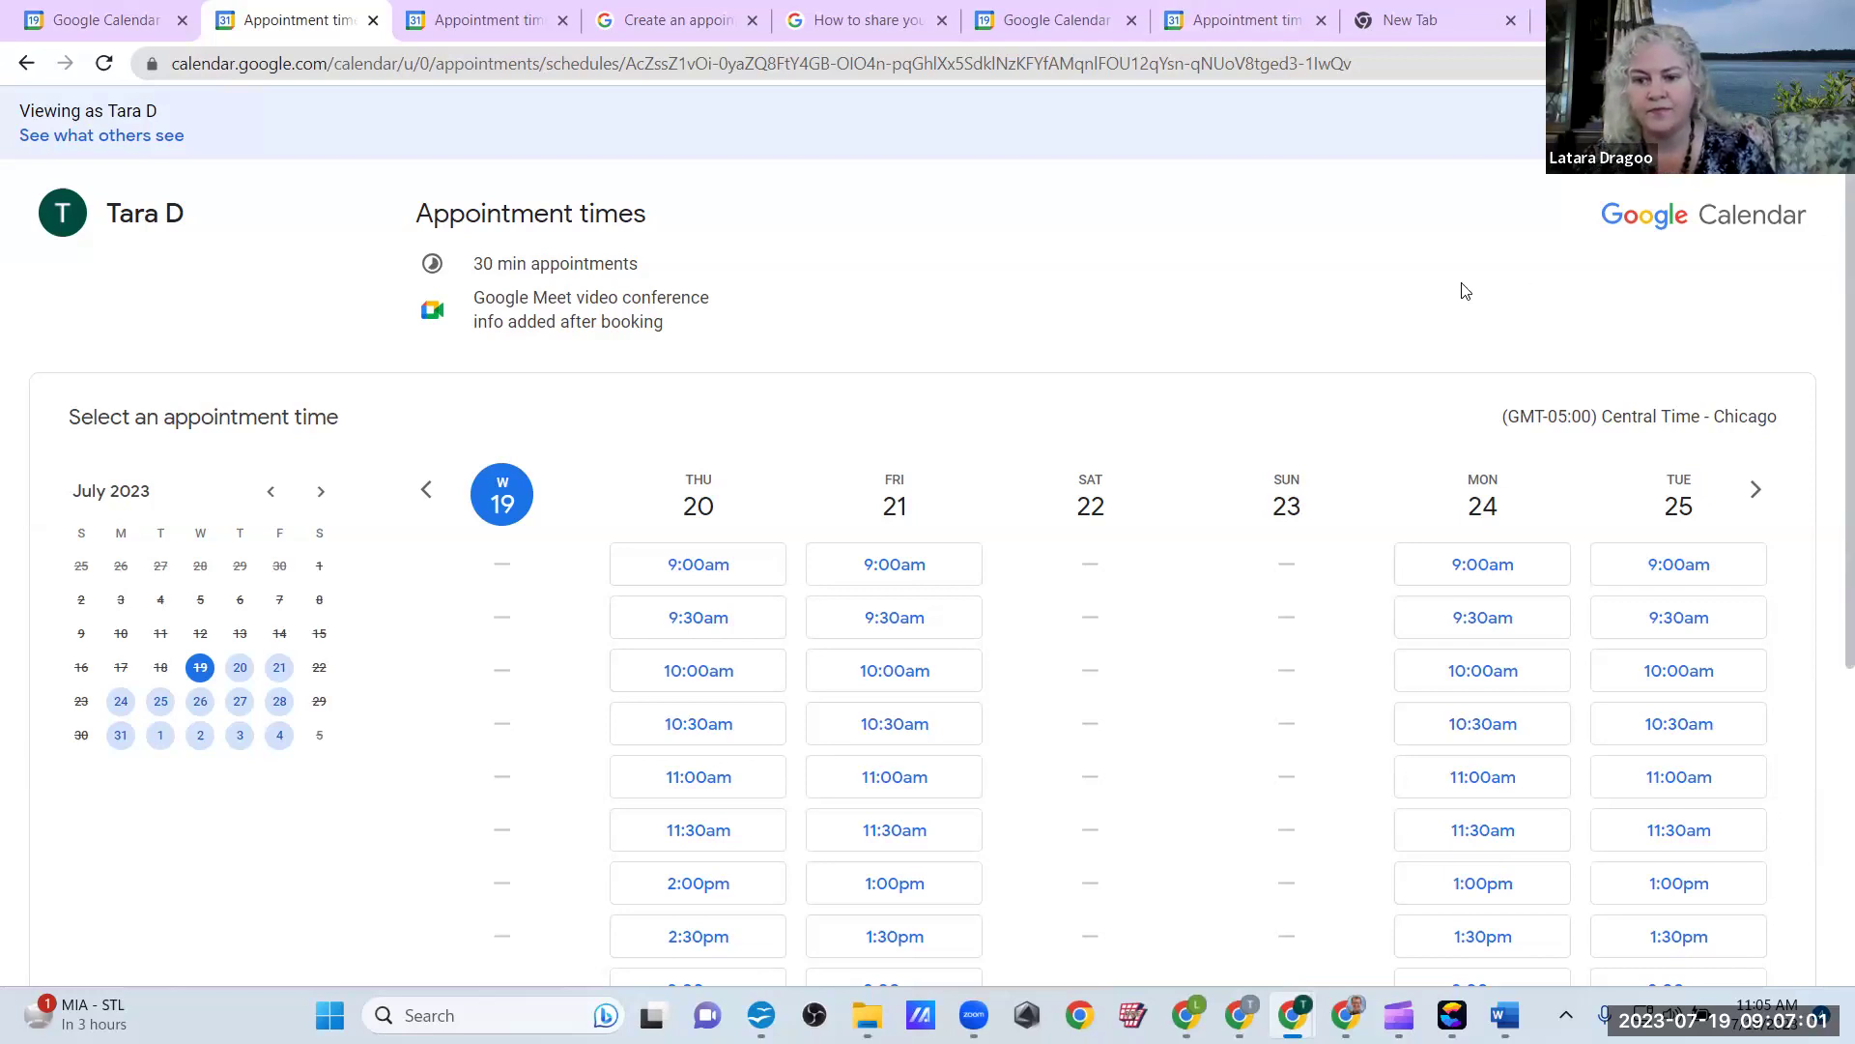
scroll(1463, 290, down, 3)
scroll(1463, 290, down, 2)
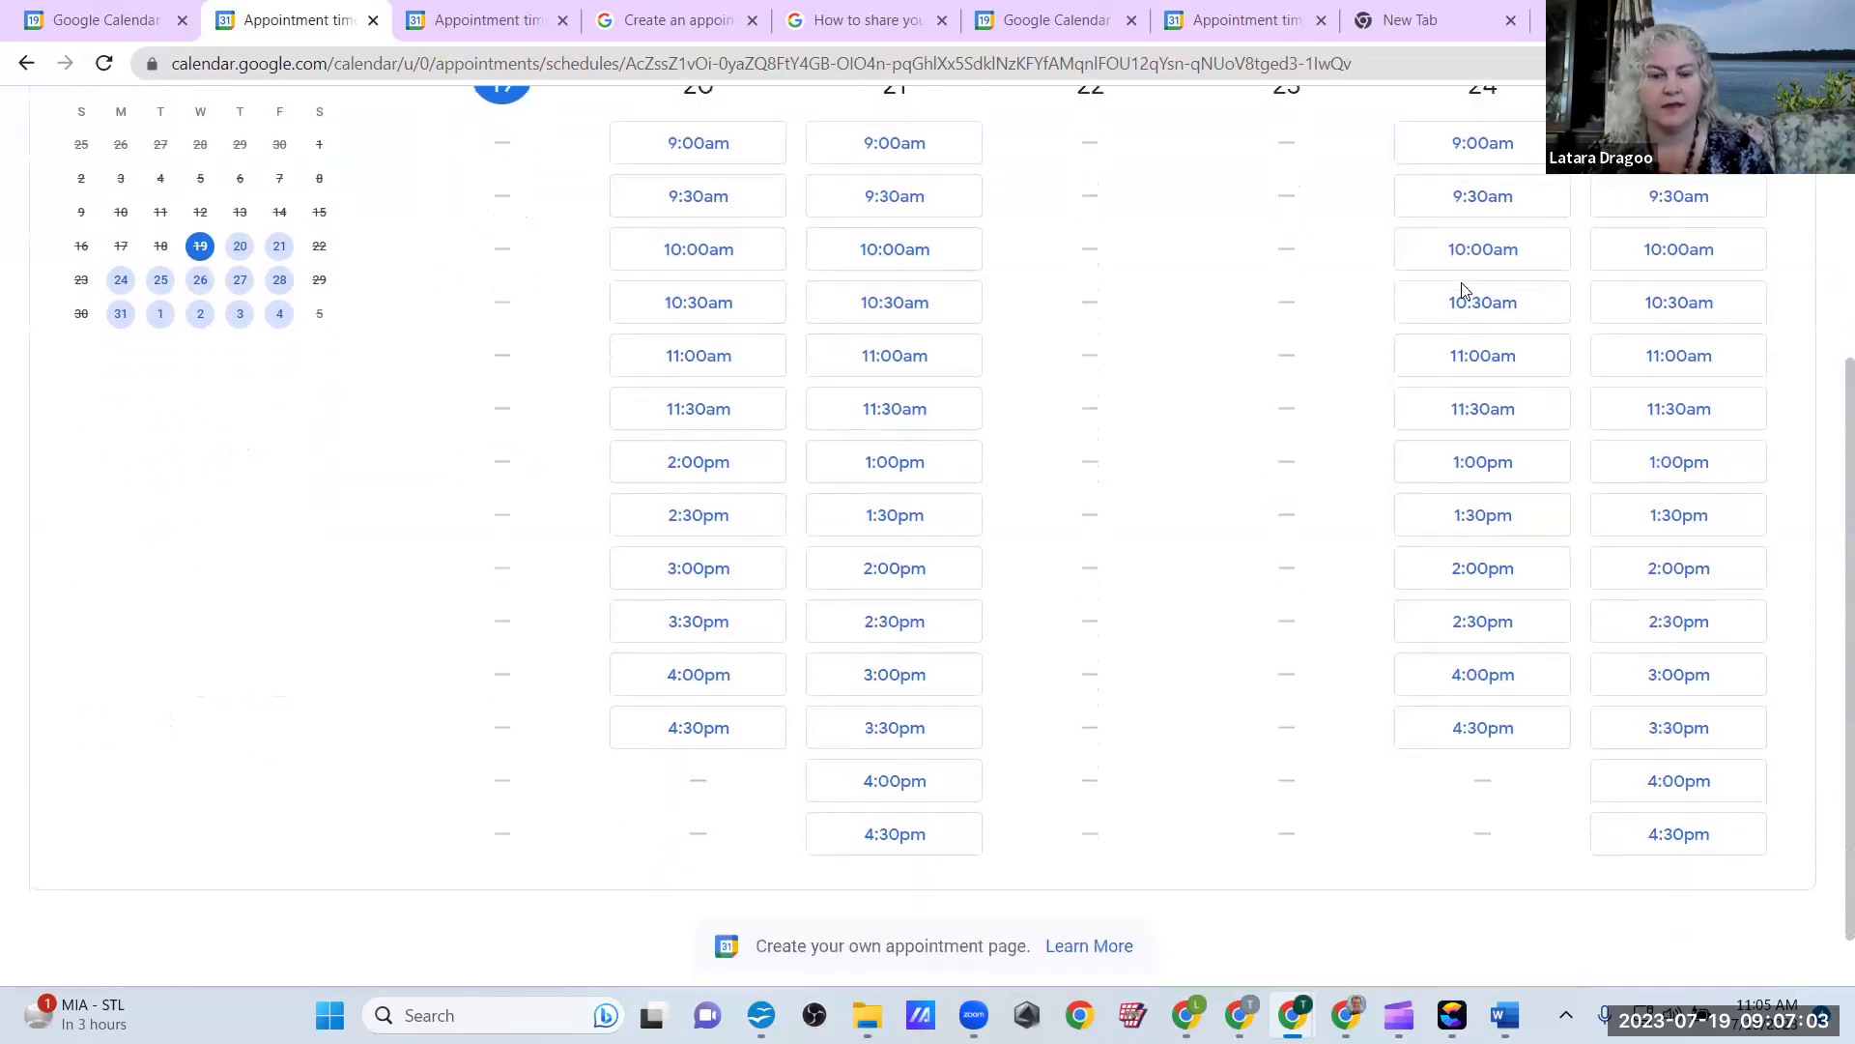
scroll(1464, 290, up, 2)
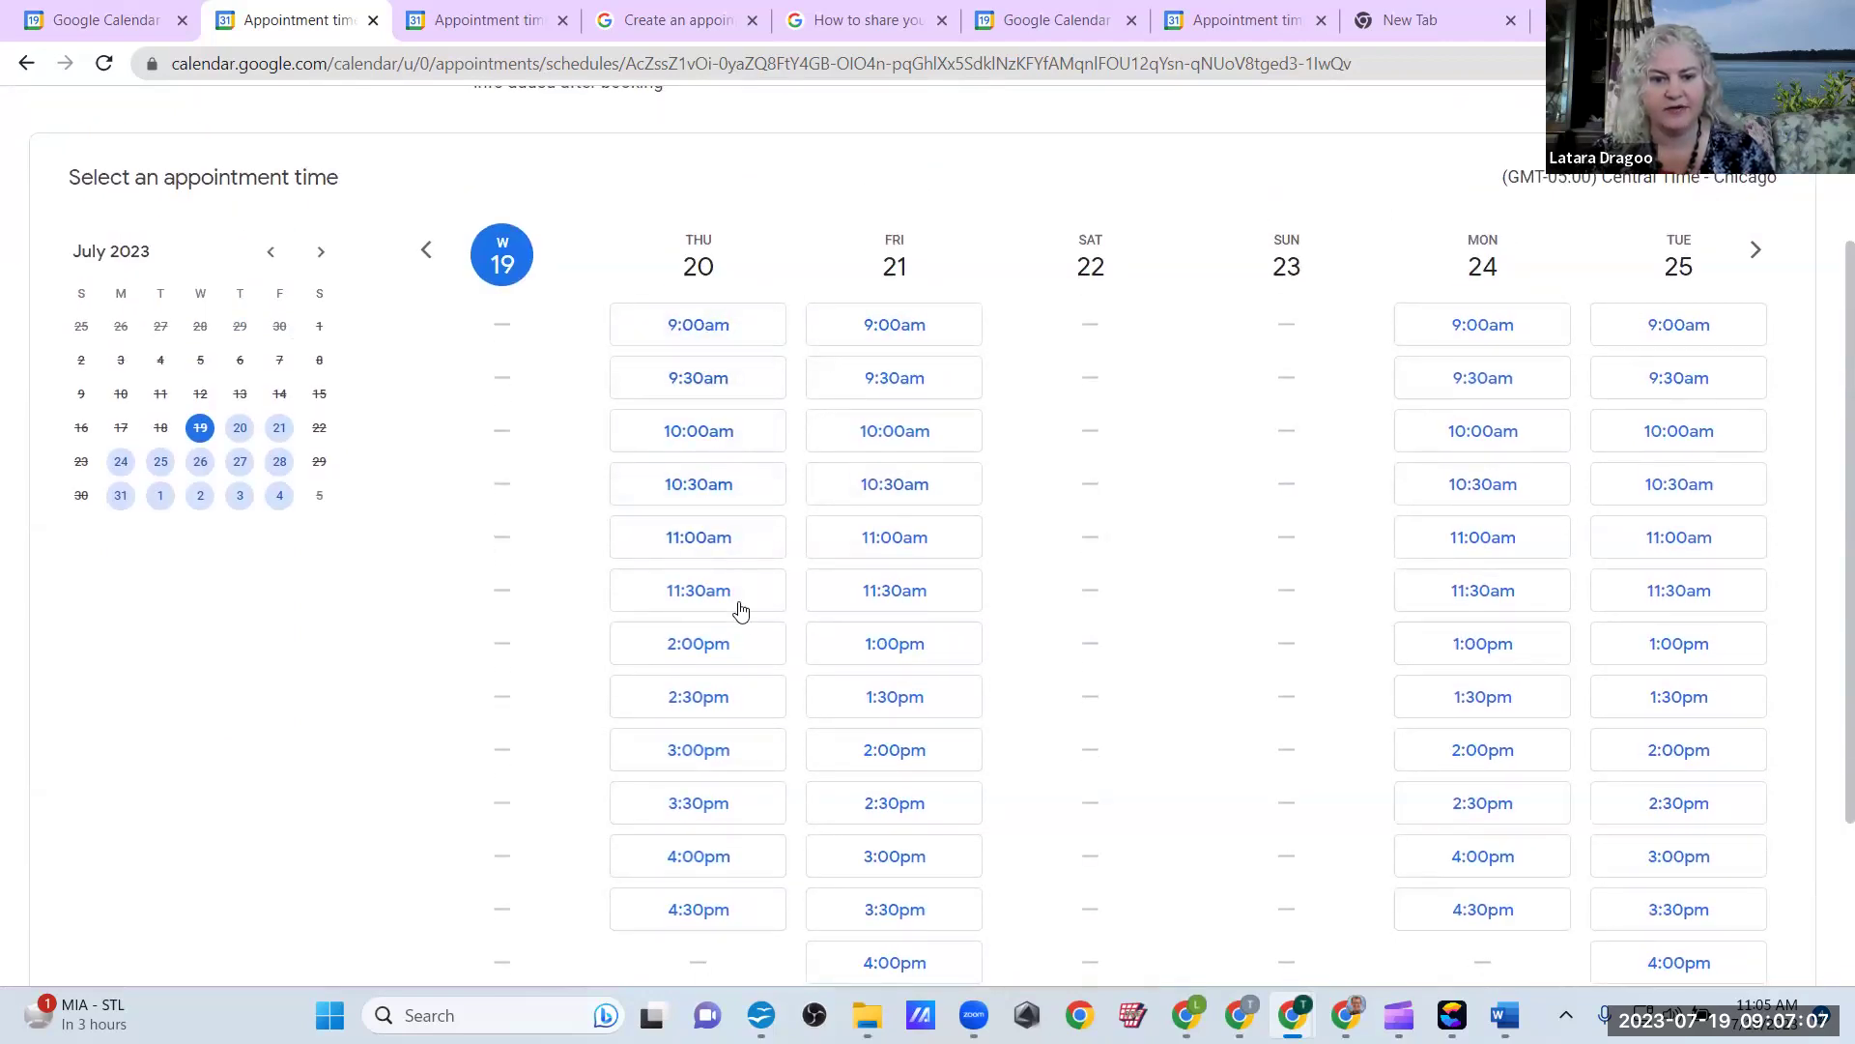
scroll(742, 620, down, 2)
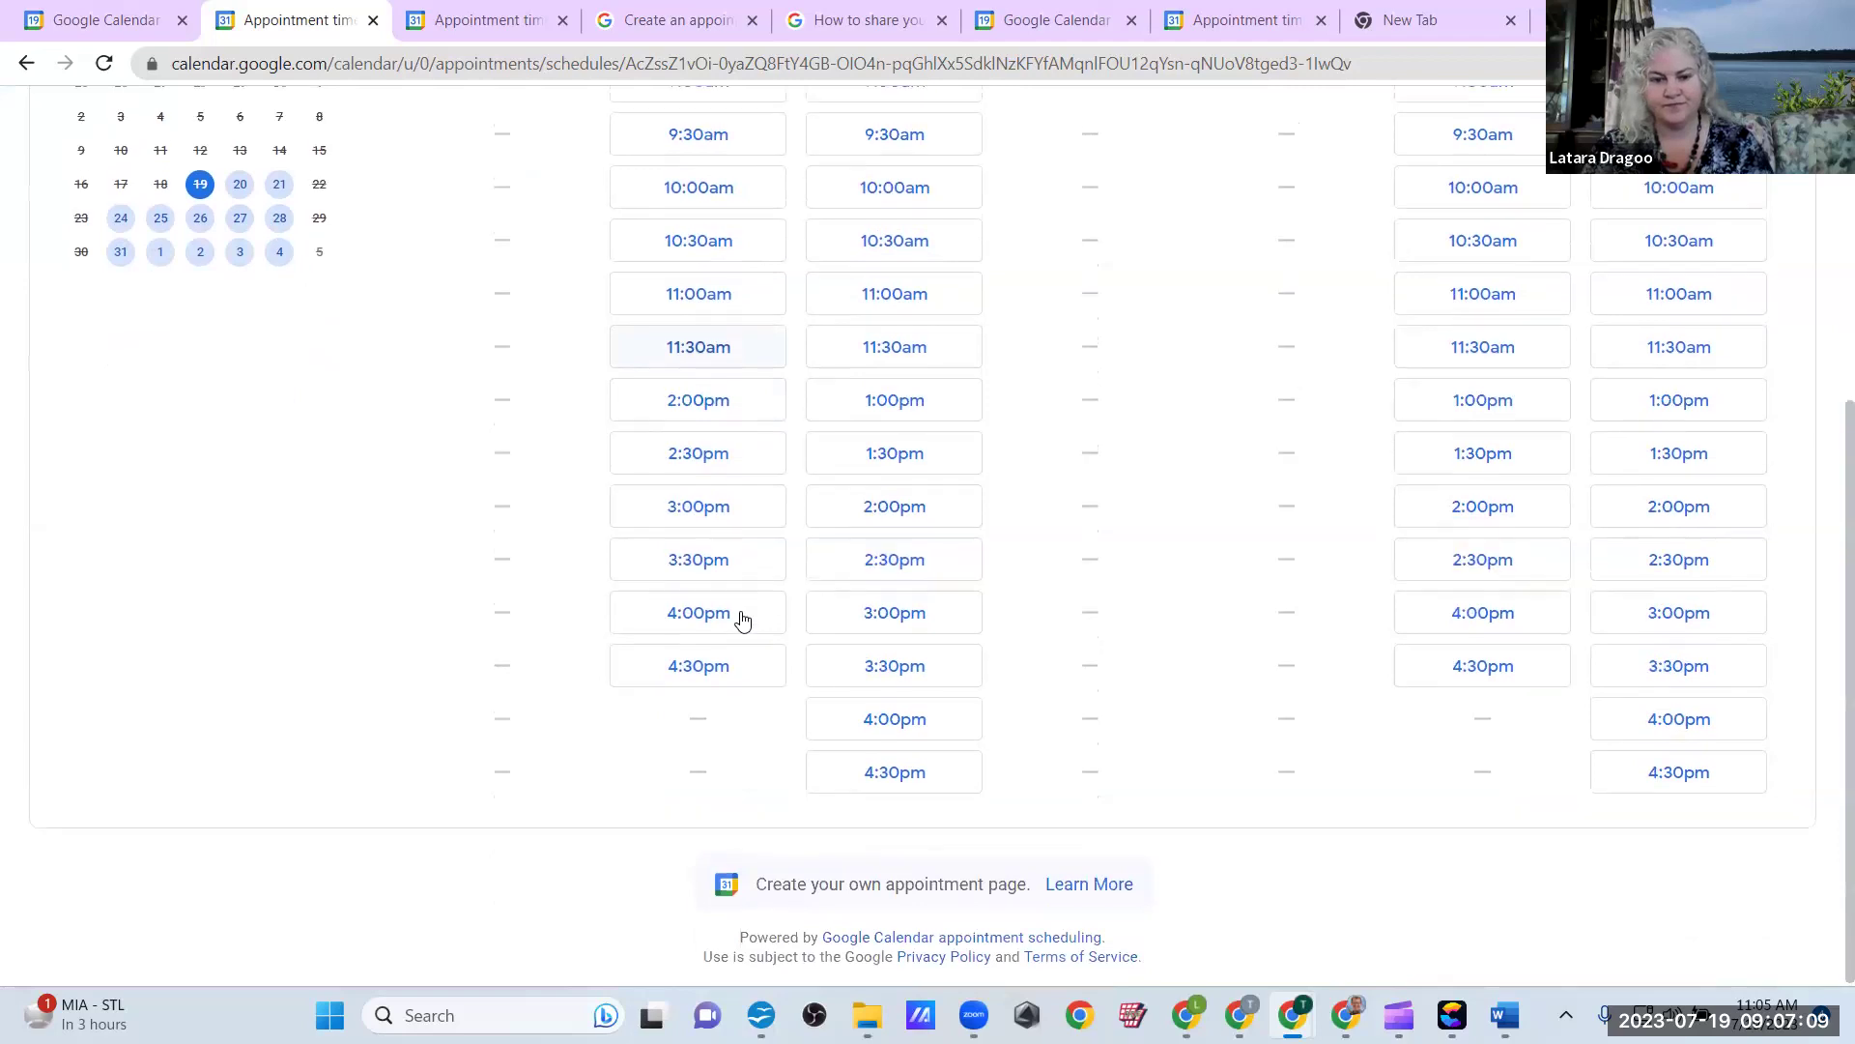
scroll(742, 619, up, 2)
scroll(742, 619, up, 3)
scroll(745, 614, down, 2)
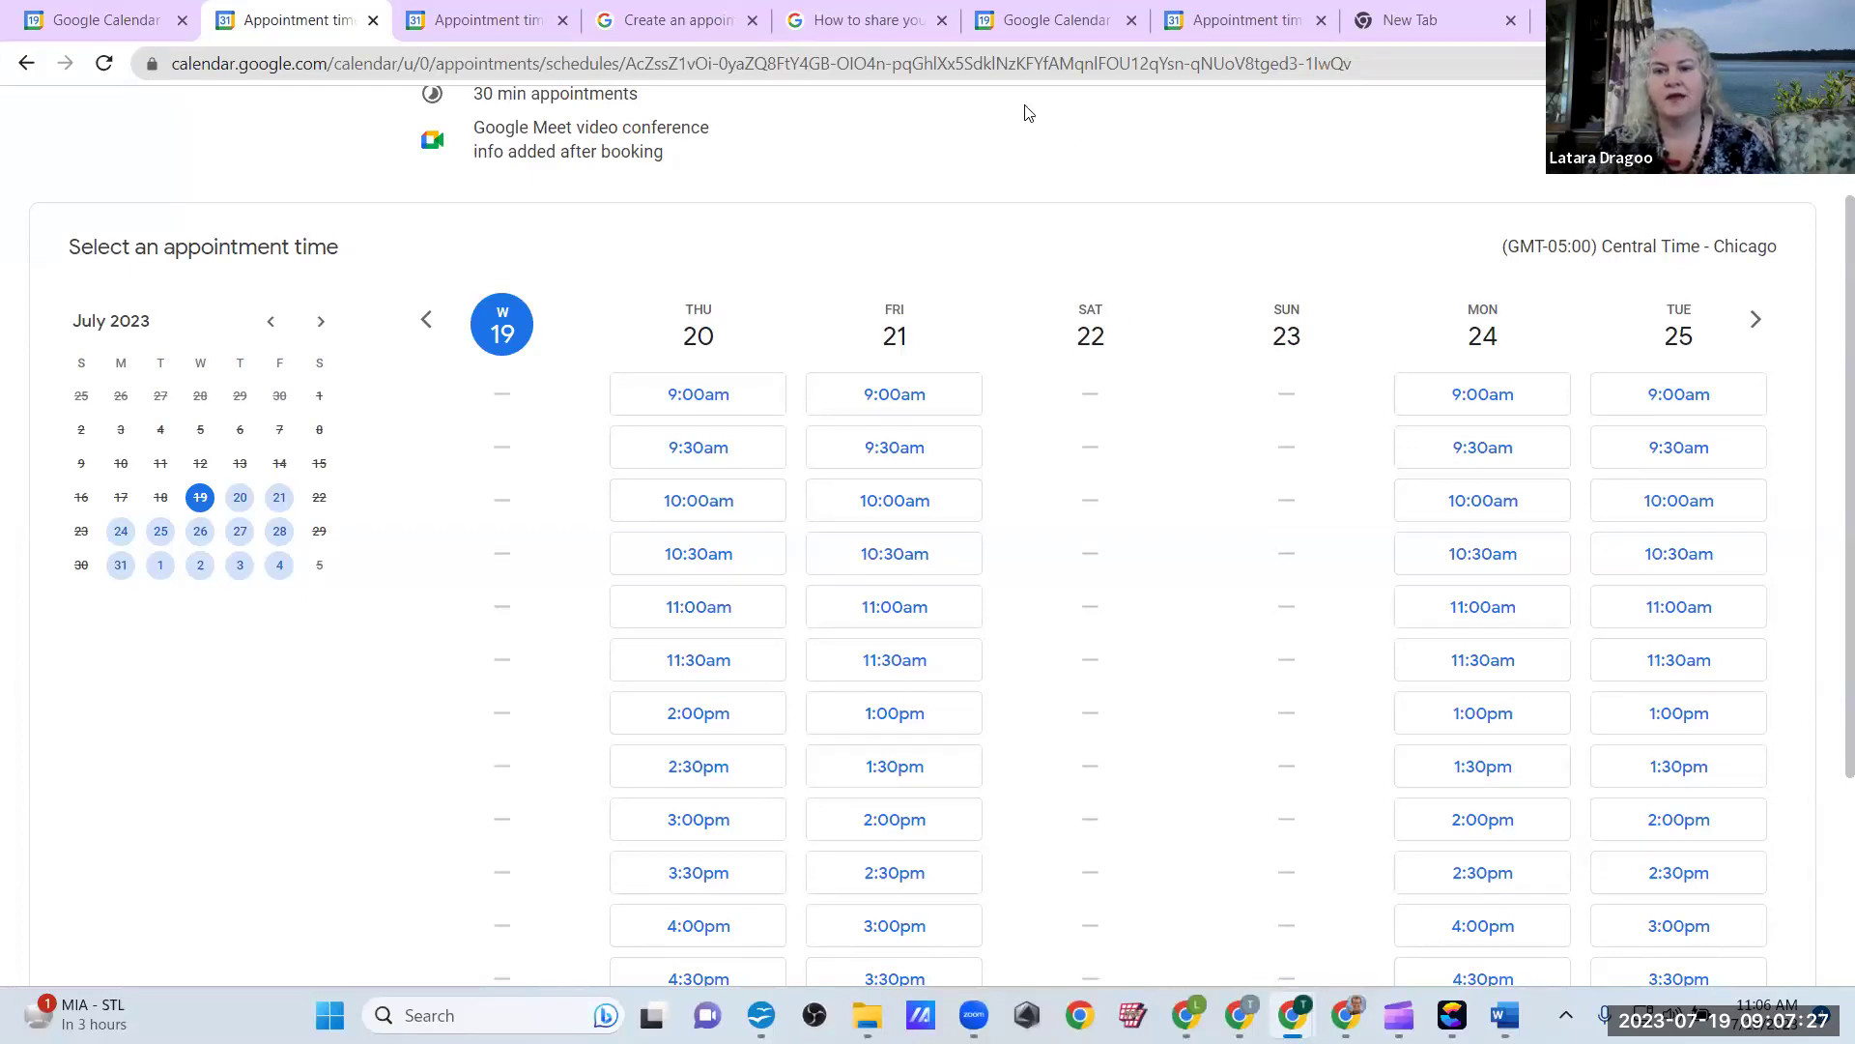
scroll(974, 204, up, 1)
scroll(1217, 248, up, 1)
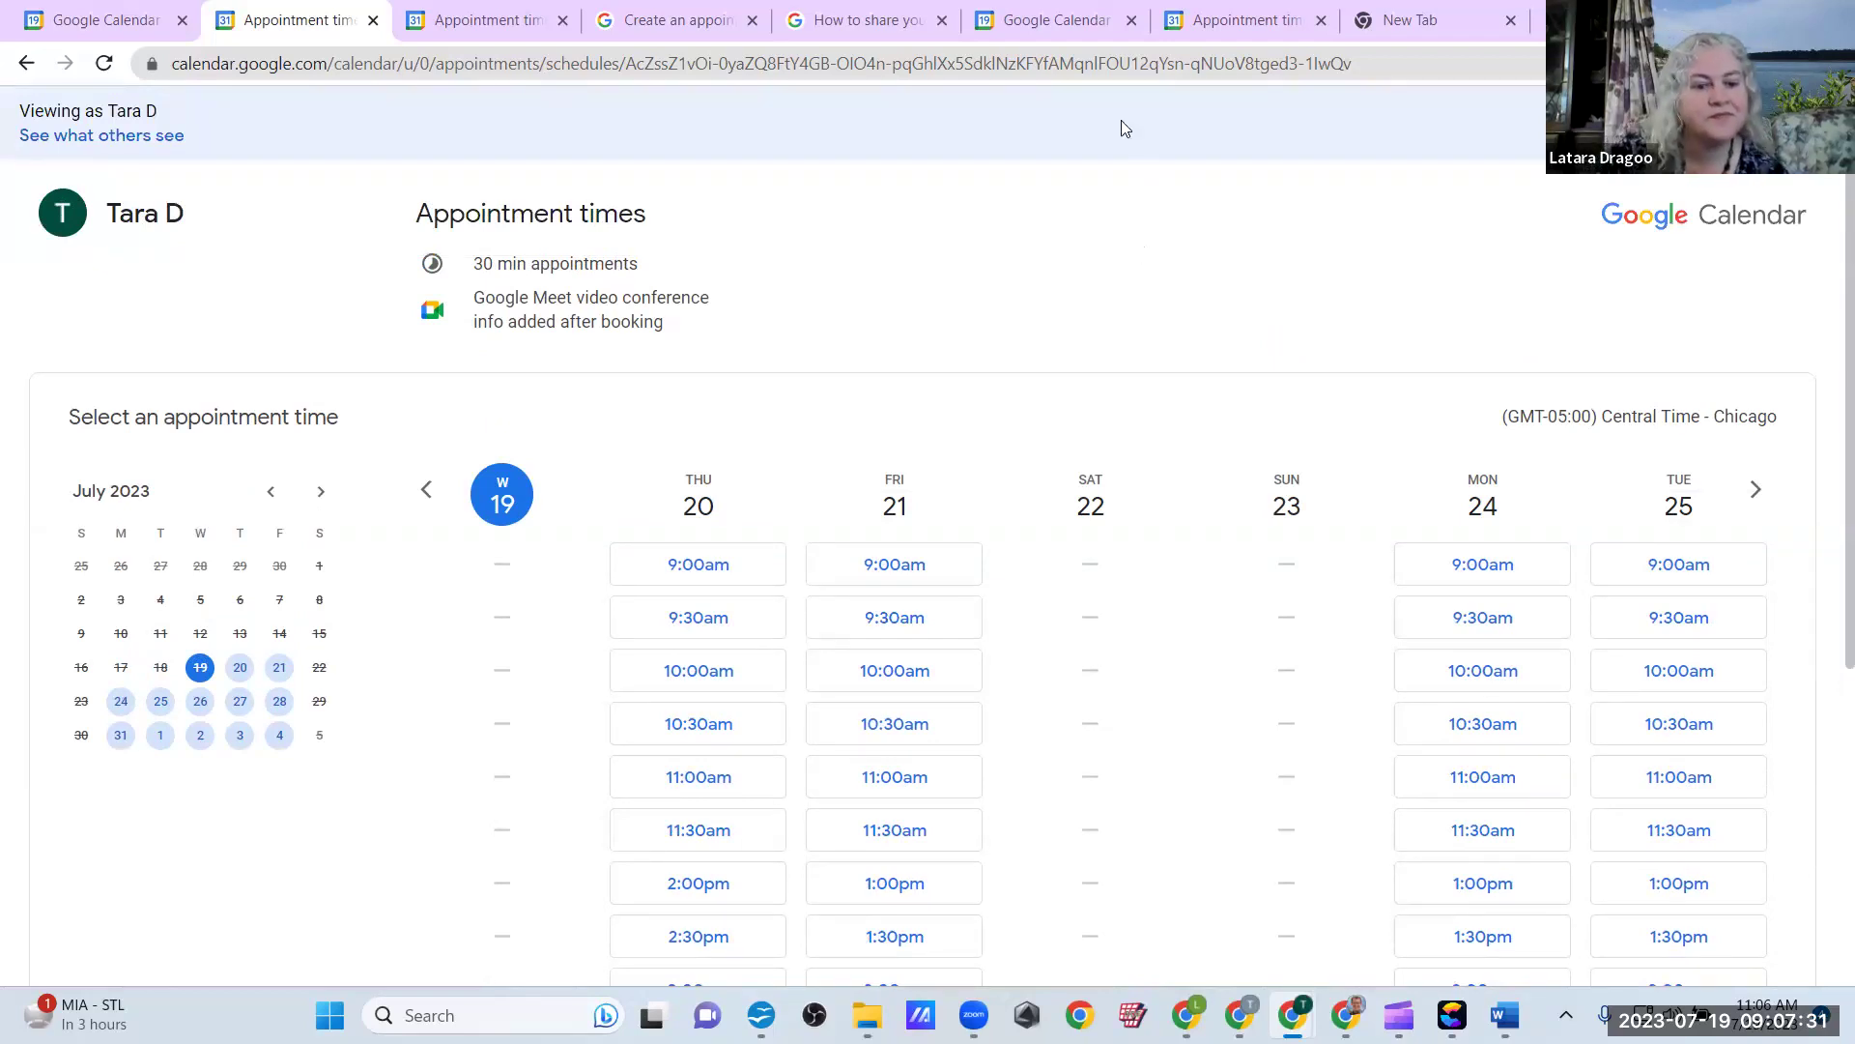
Step: Preview the booking page as visitors see it, then return to the owner's view
click(58, 140)
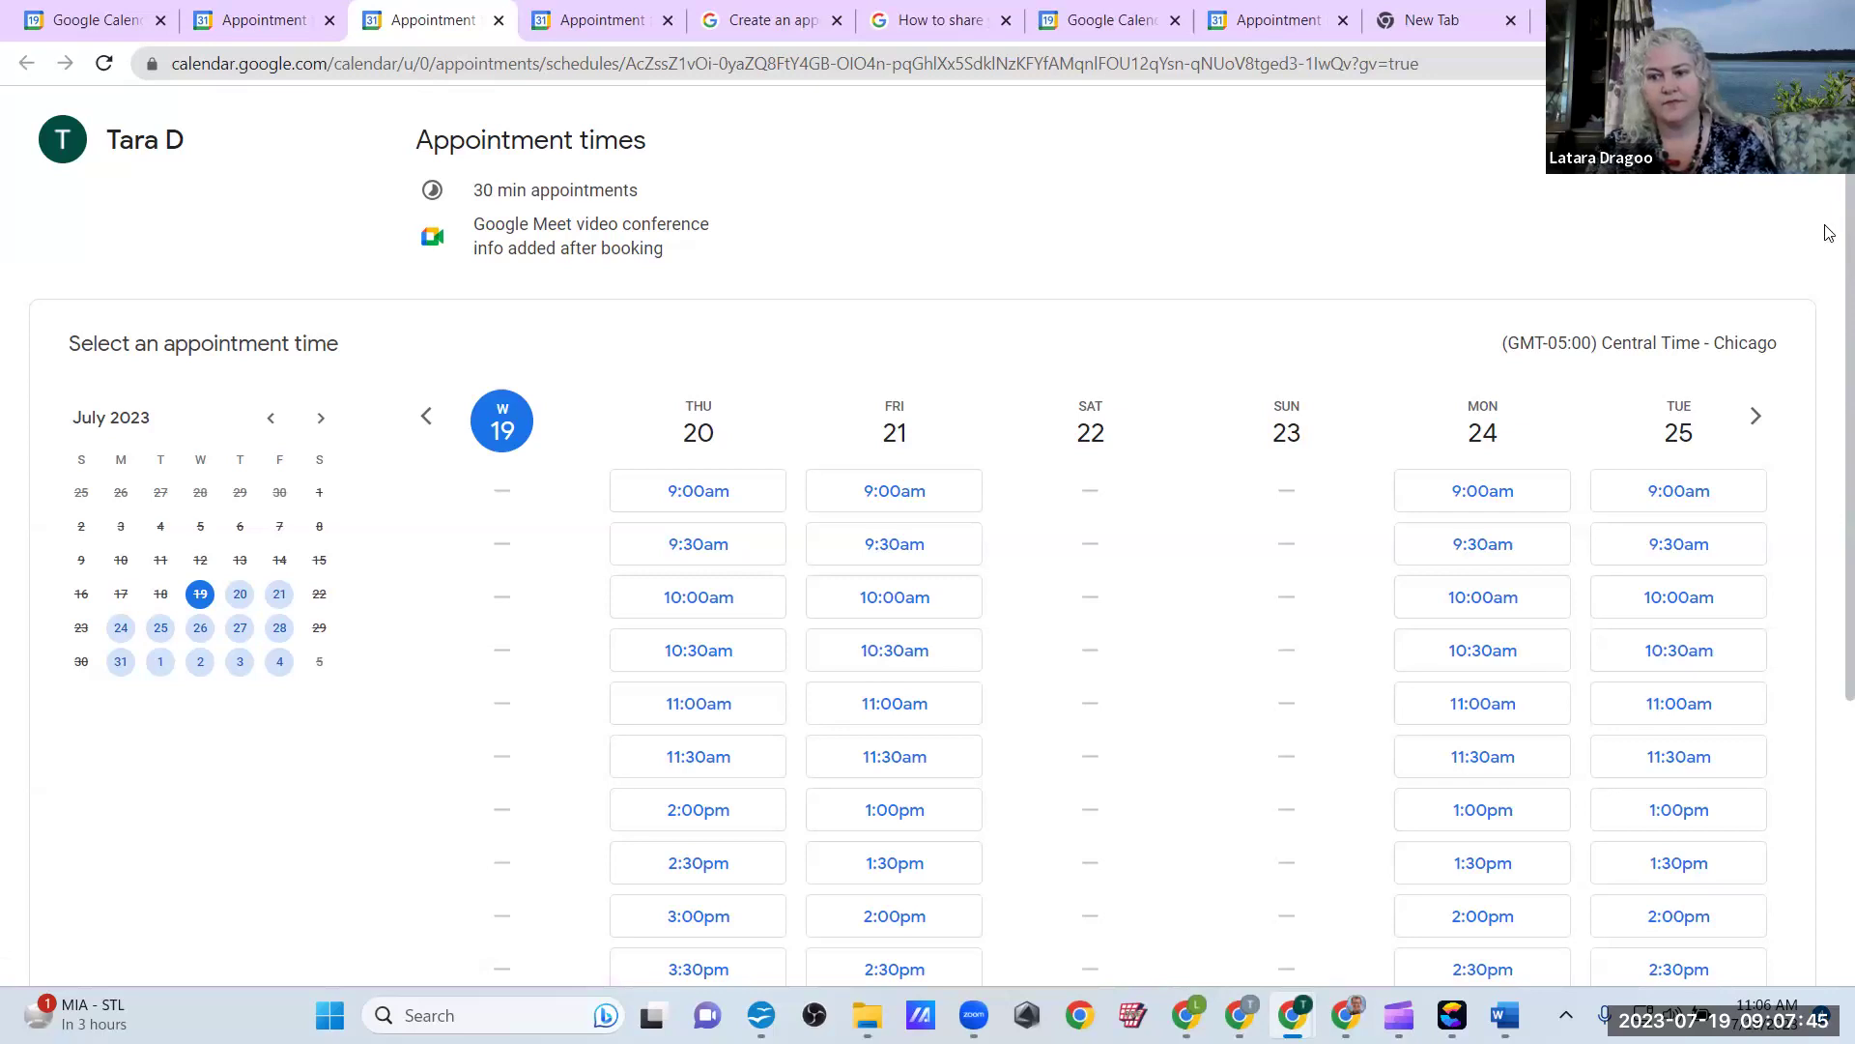
scroll(1829, 522, down, 2)
scroll(1830, 698, down, 2)
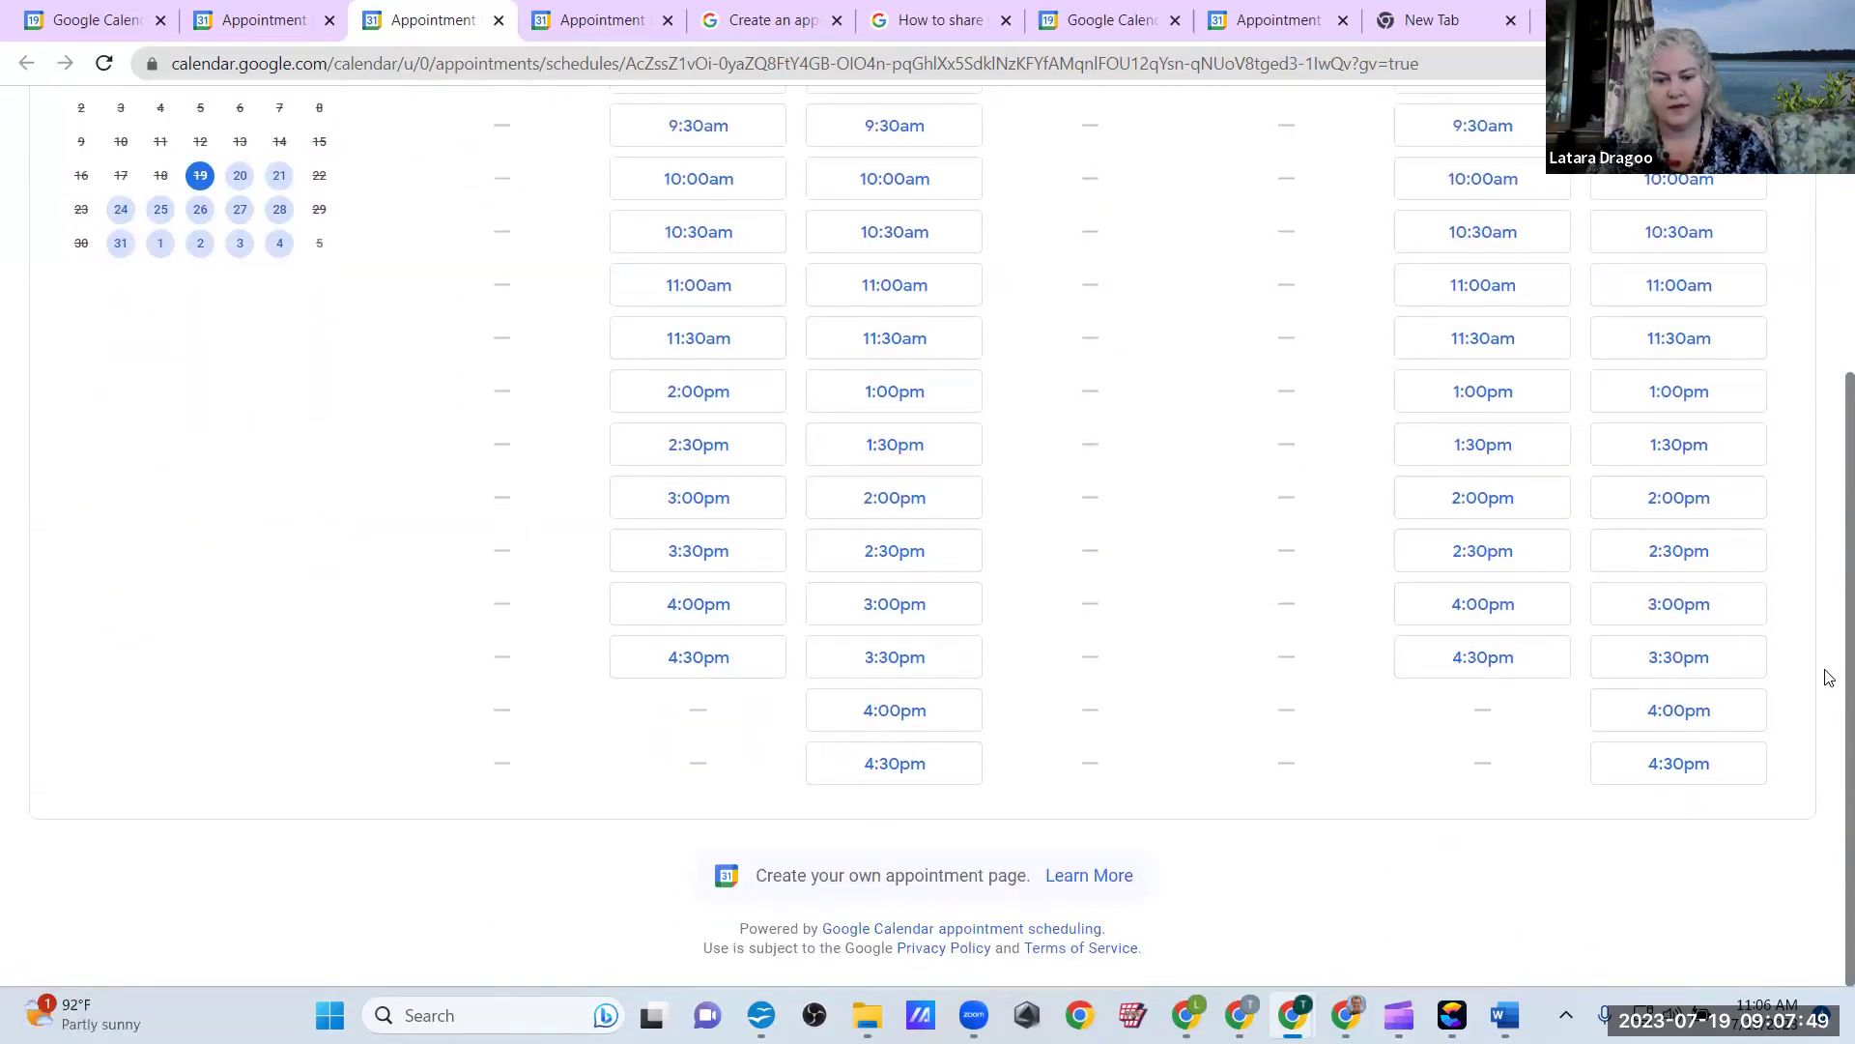
scroll(1830, 672, up, 4)
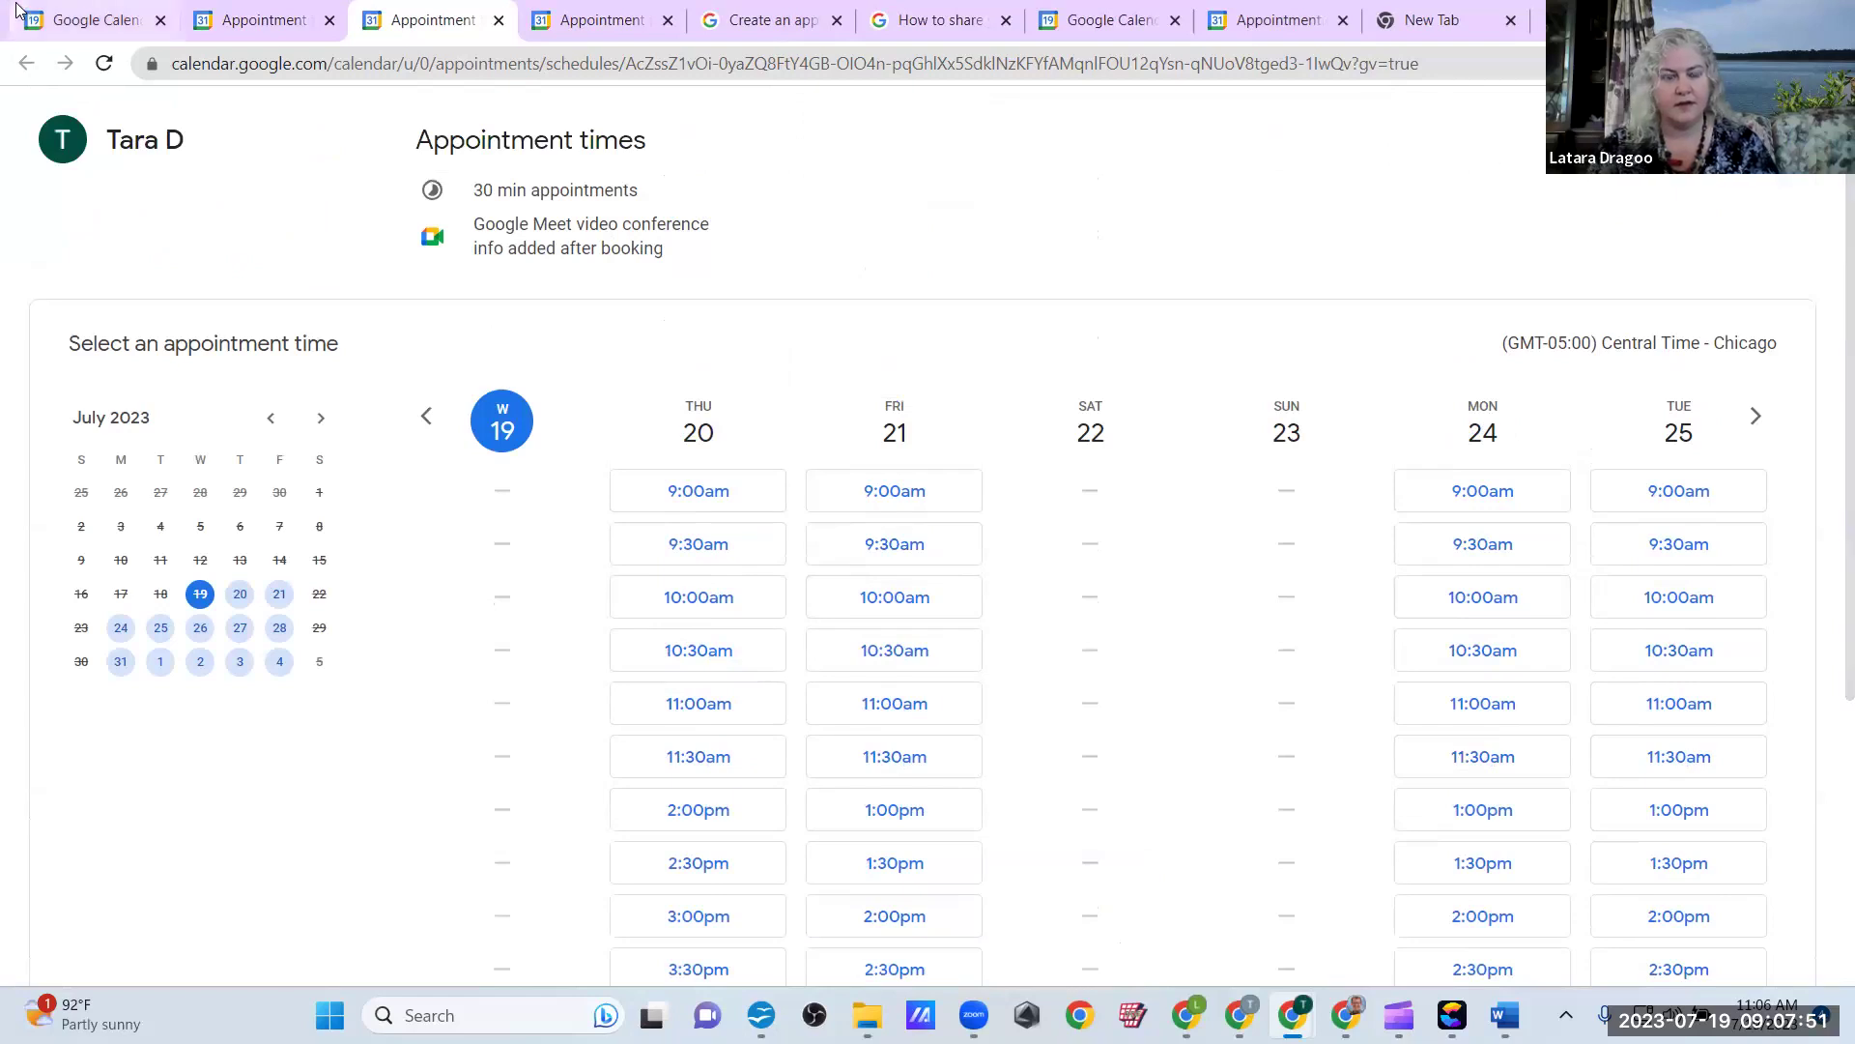
click(290, 5)
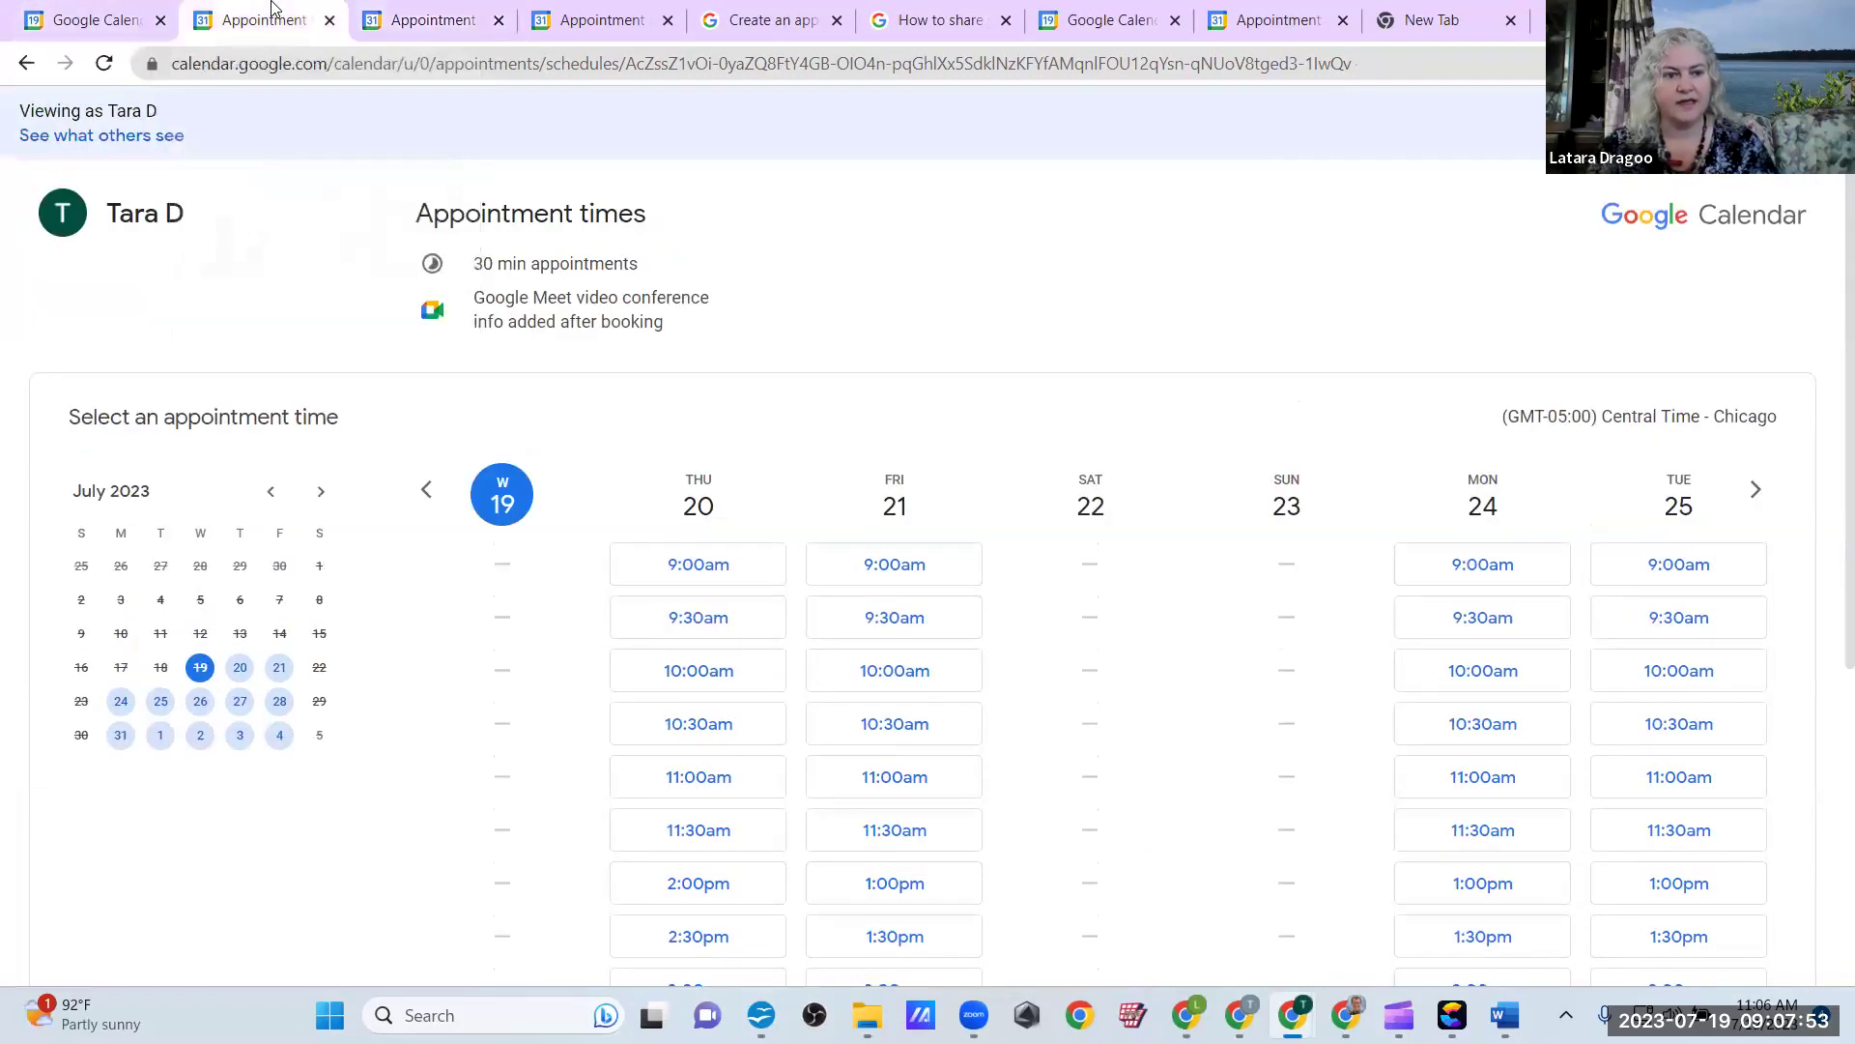
Step: Return to the July 16–22 week view and close the Google Workspace upgrade offer
click(72, 5)
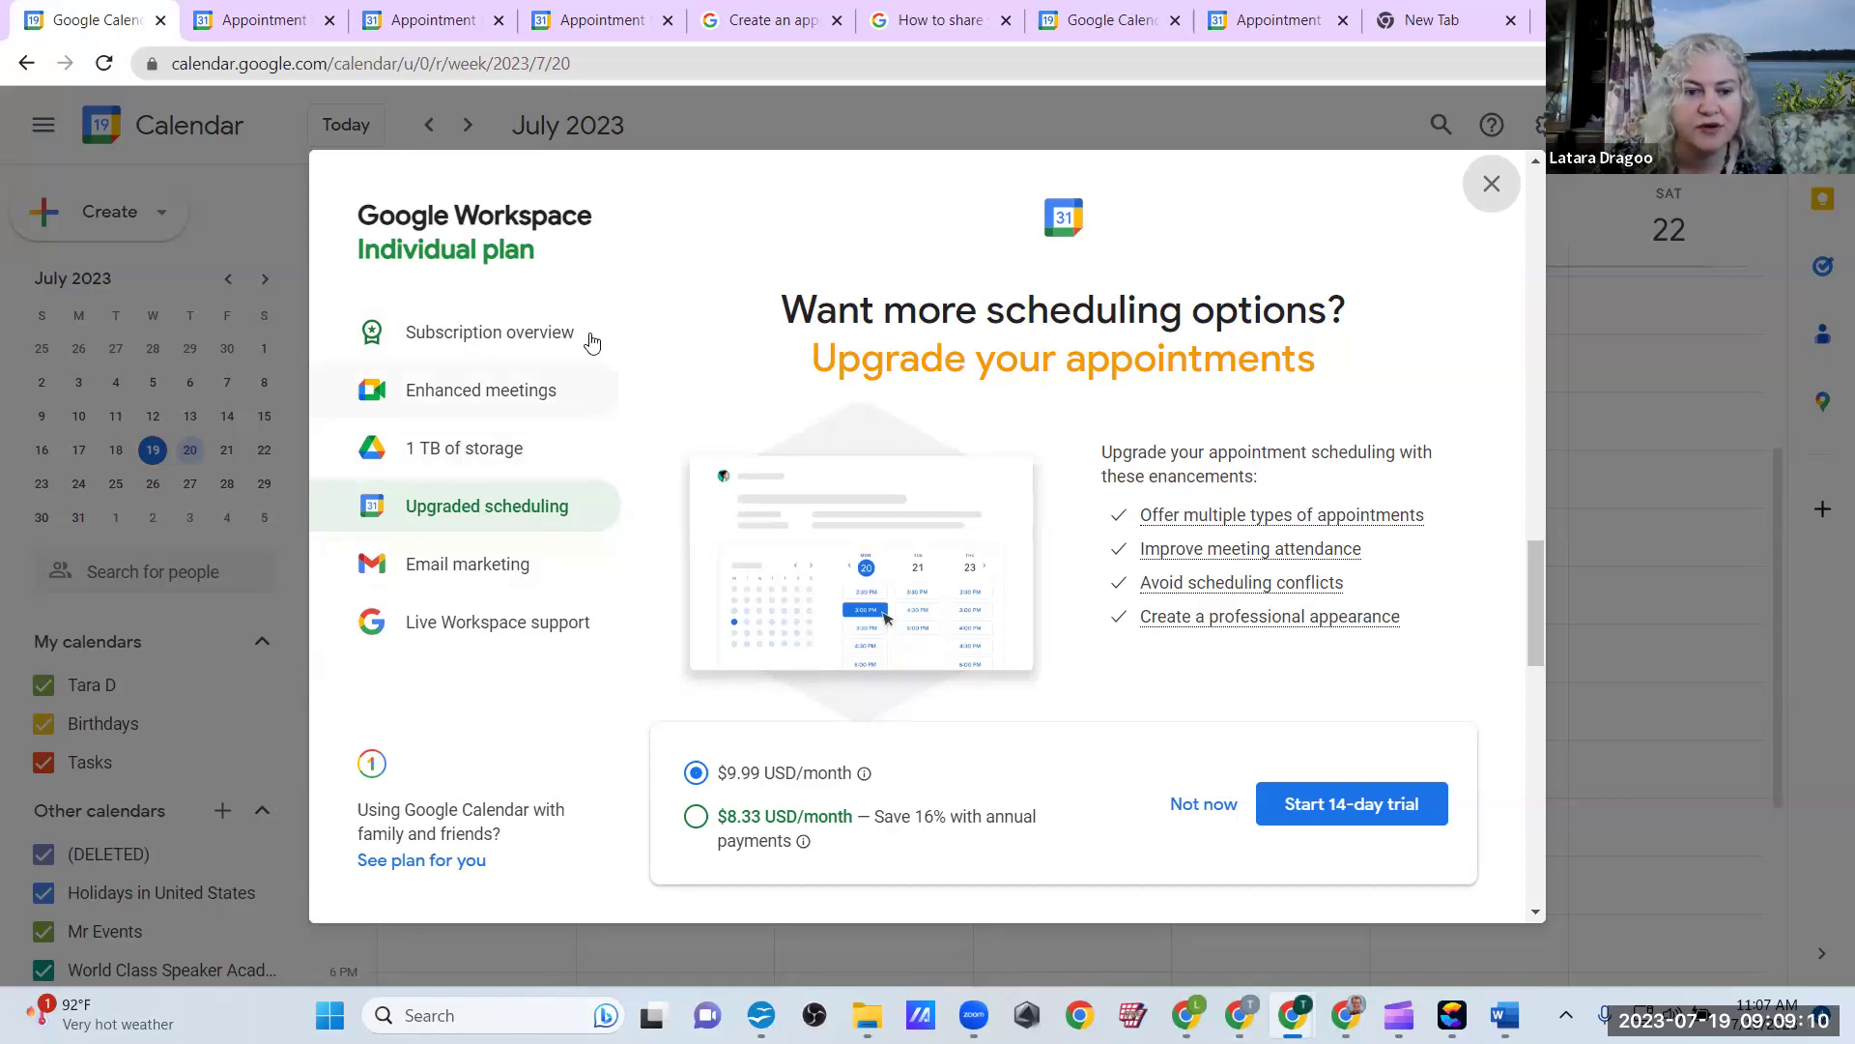
click(1493, 183)
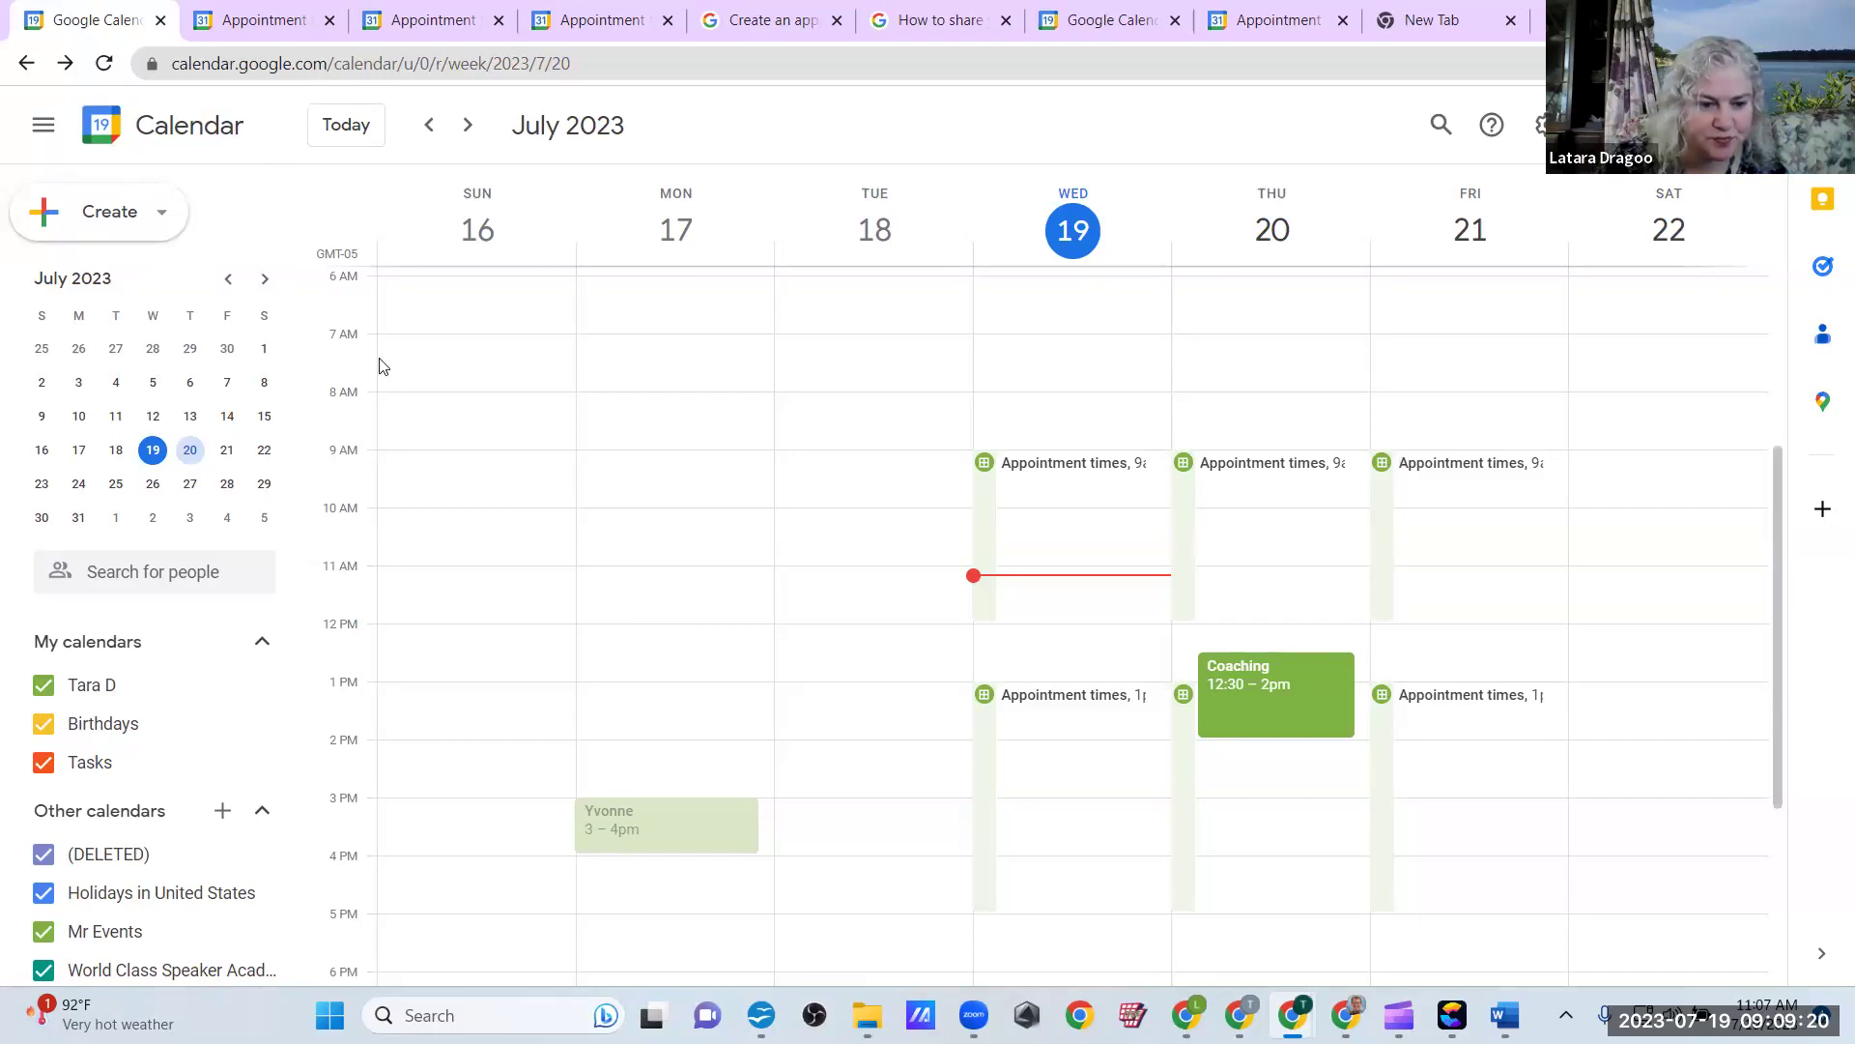
Step: Open the detail card of a Wednesday 'Appointment times' block
scroll(468, 393, down, 2)
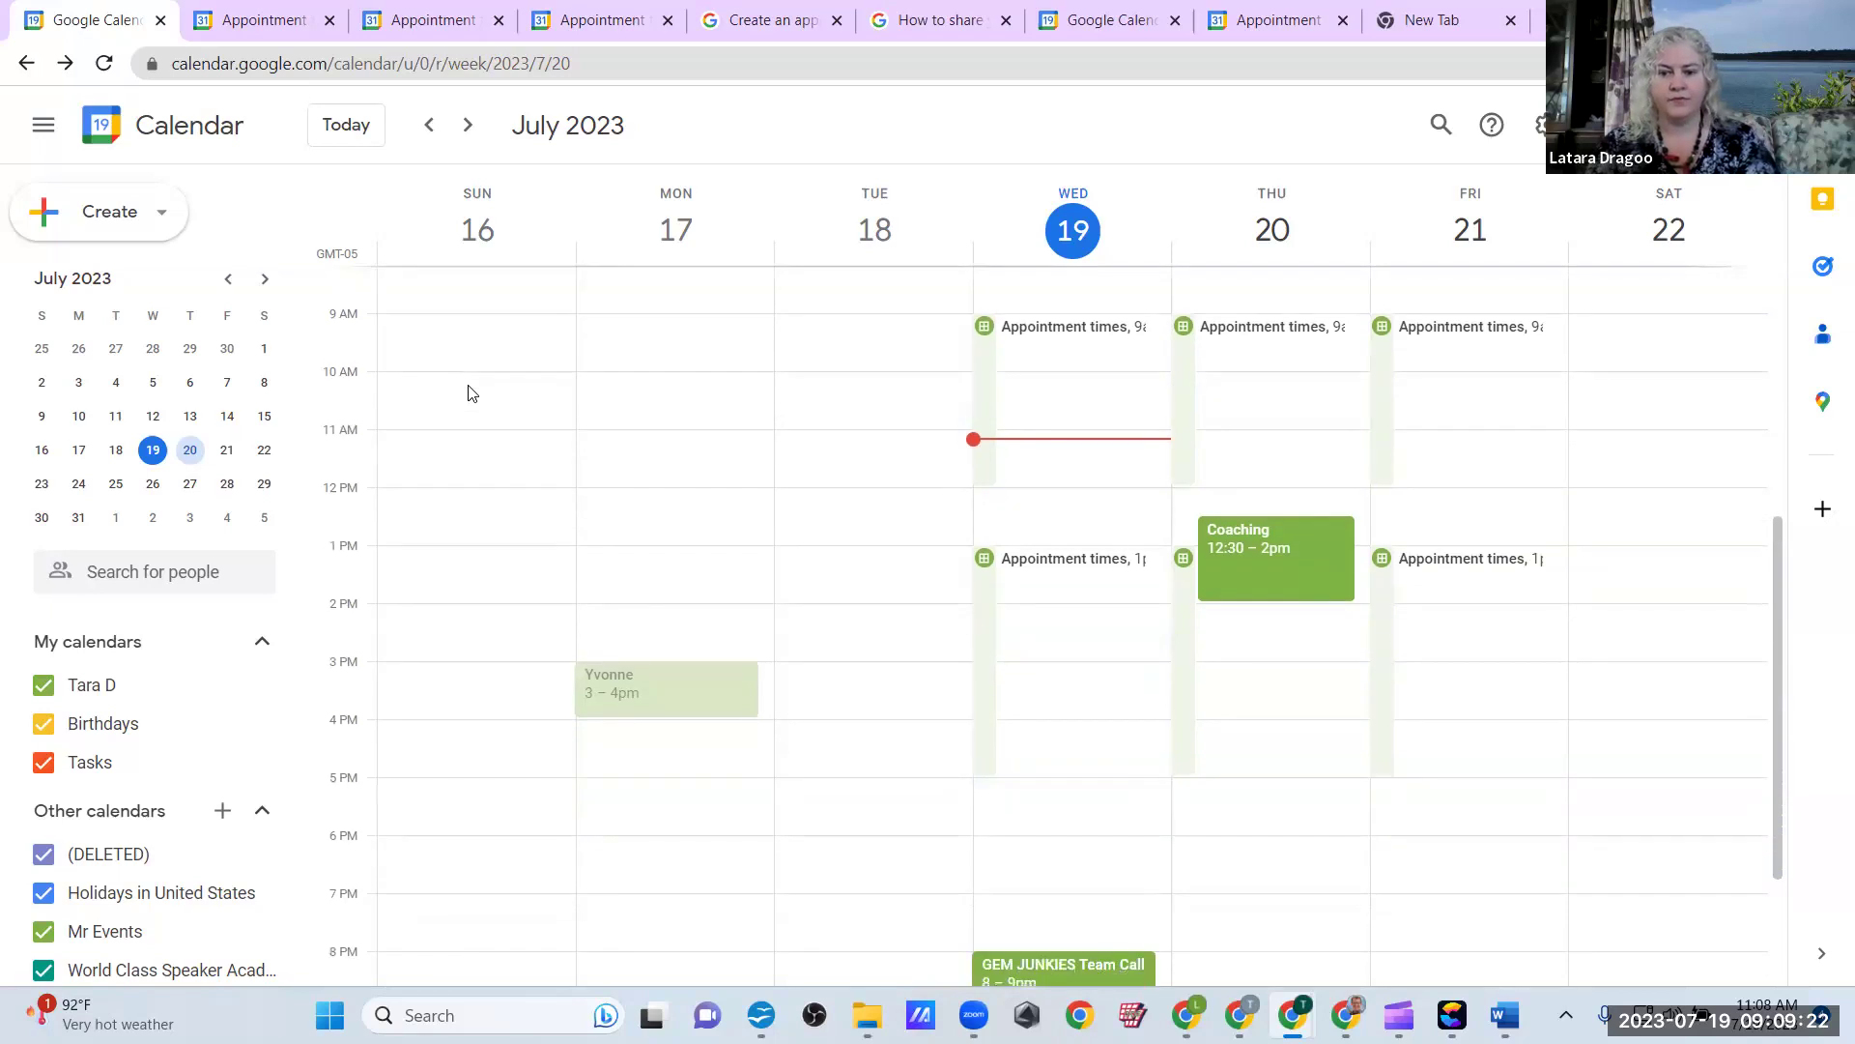
scroll(468, 392, up, 1)
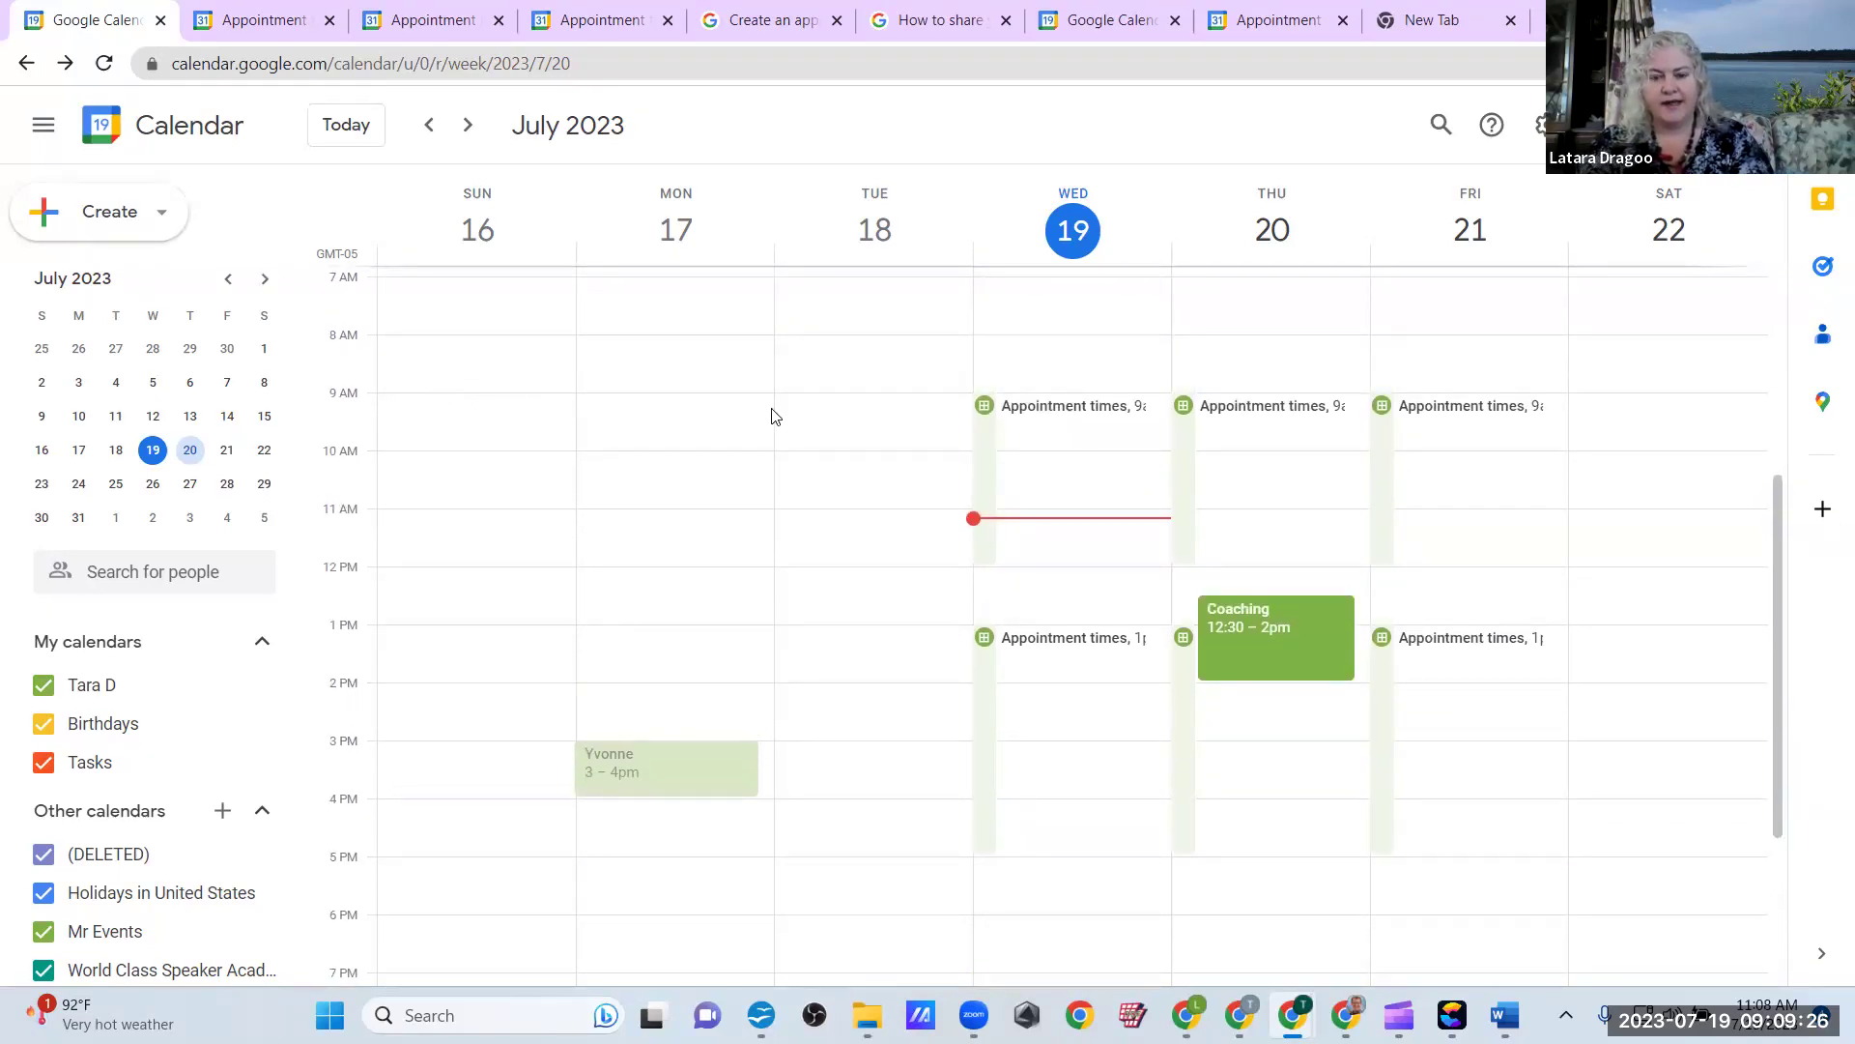
click(1066, 414)
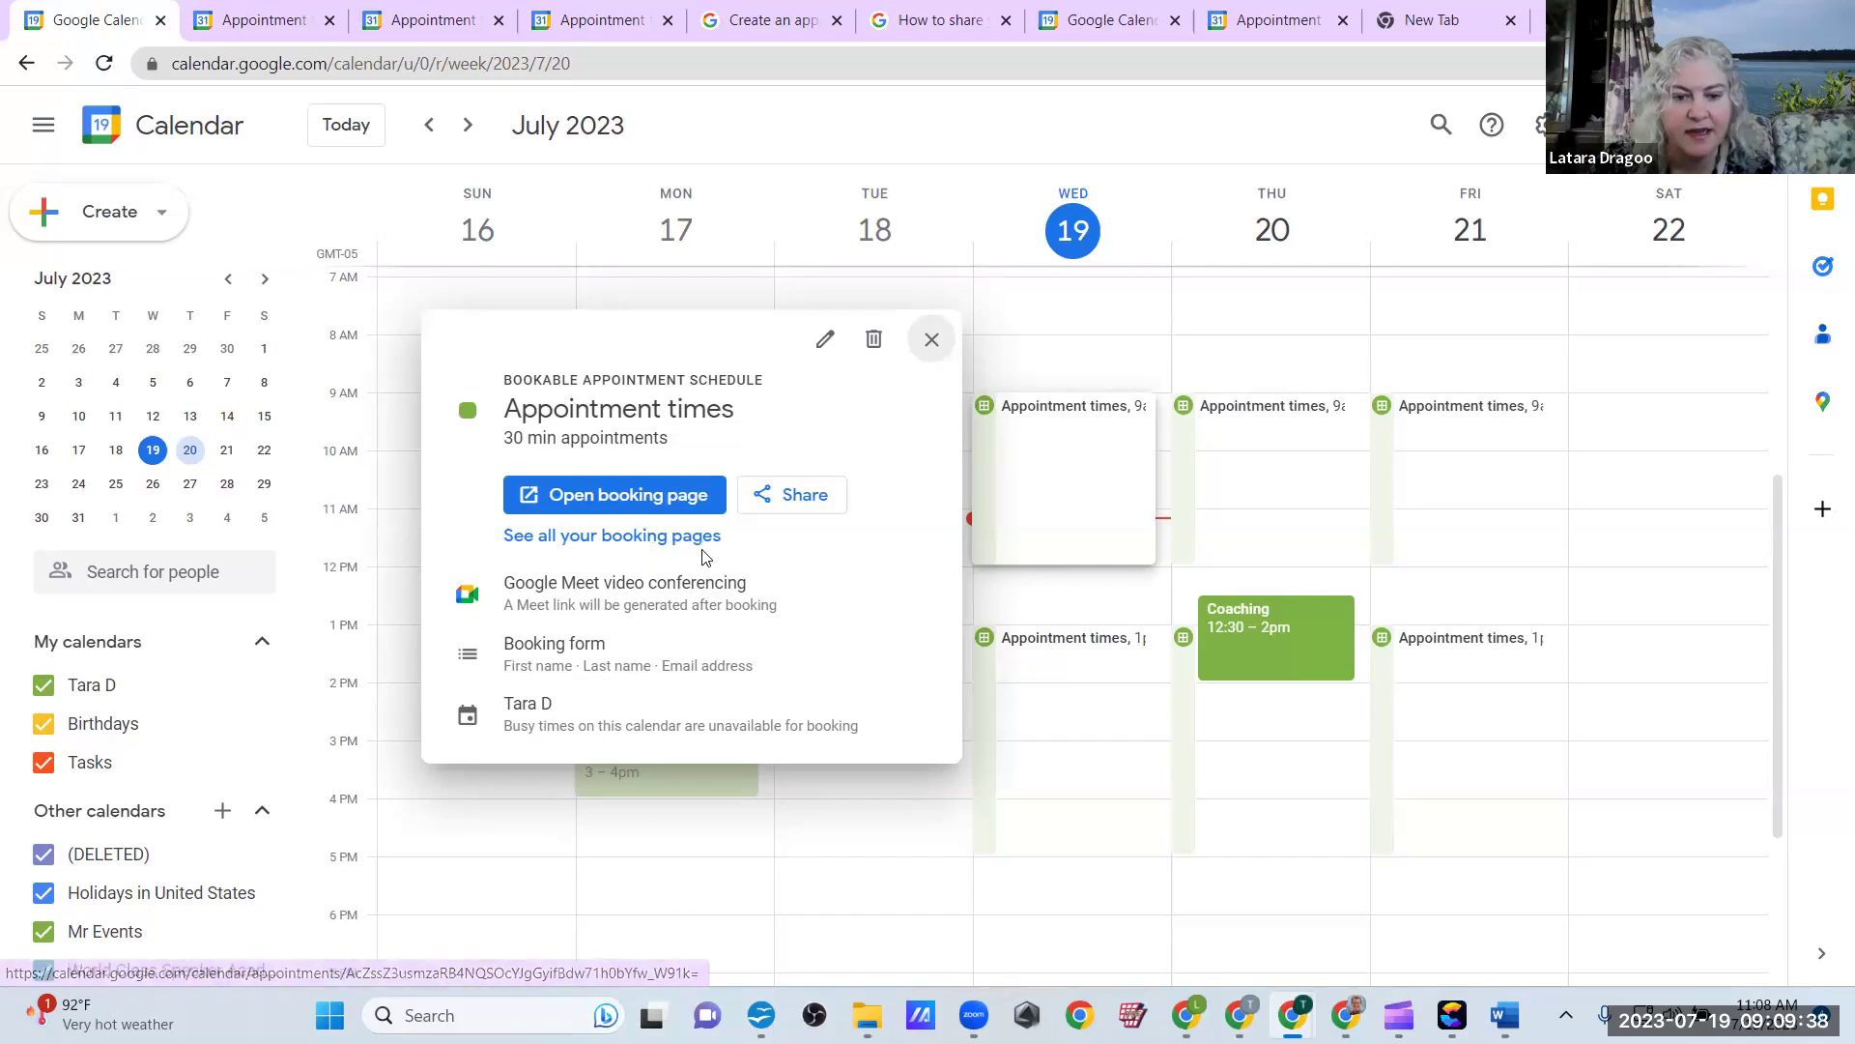
Step: Copy the booking page share link to the clipboard and close the sharing dialog
click(779, 504)
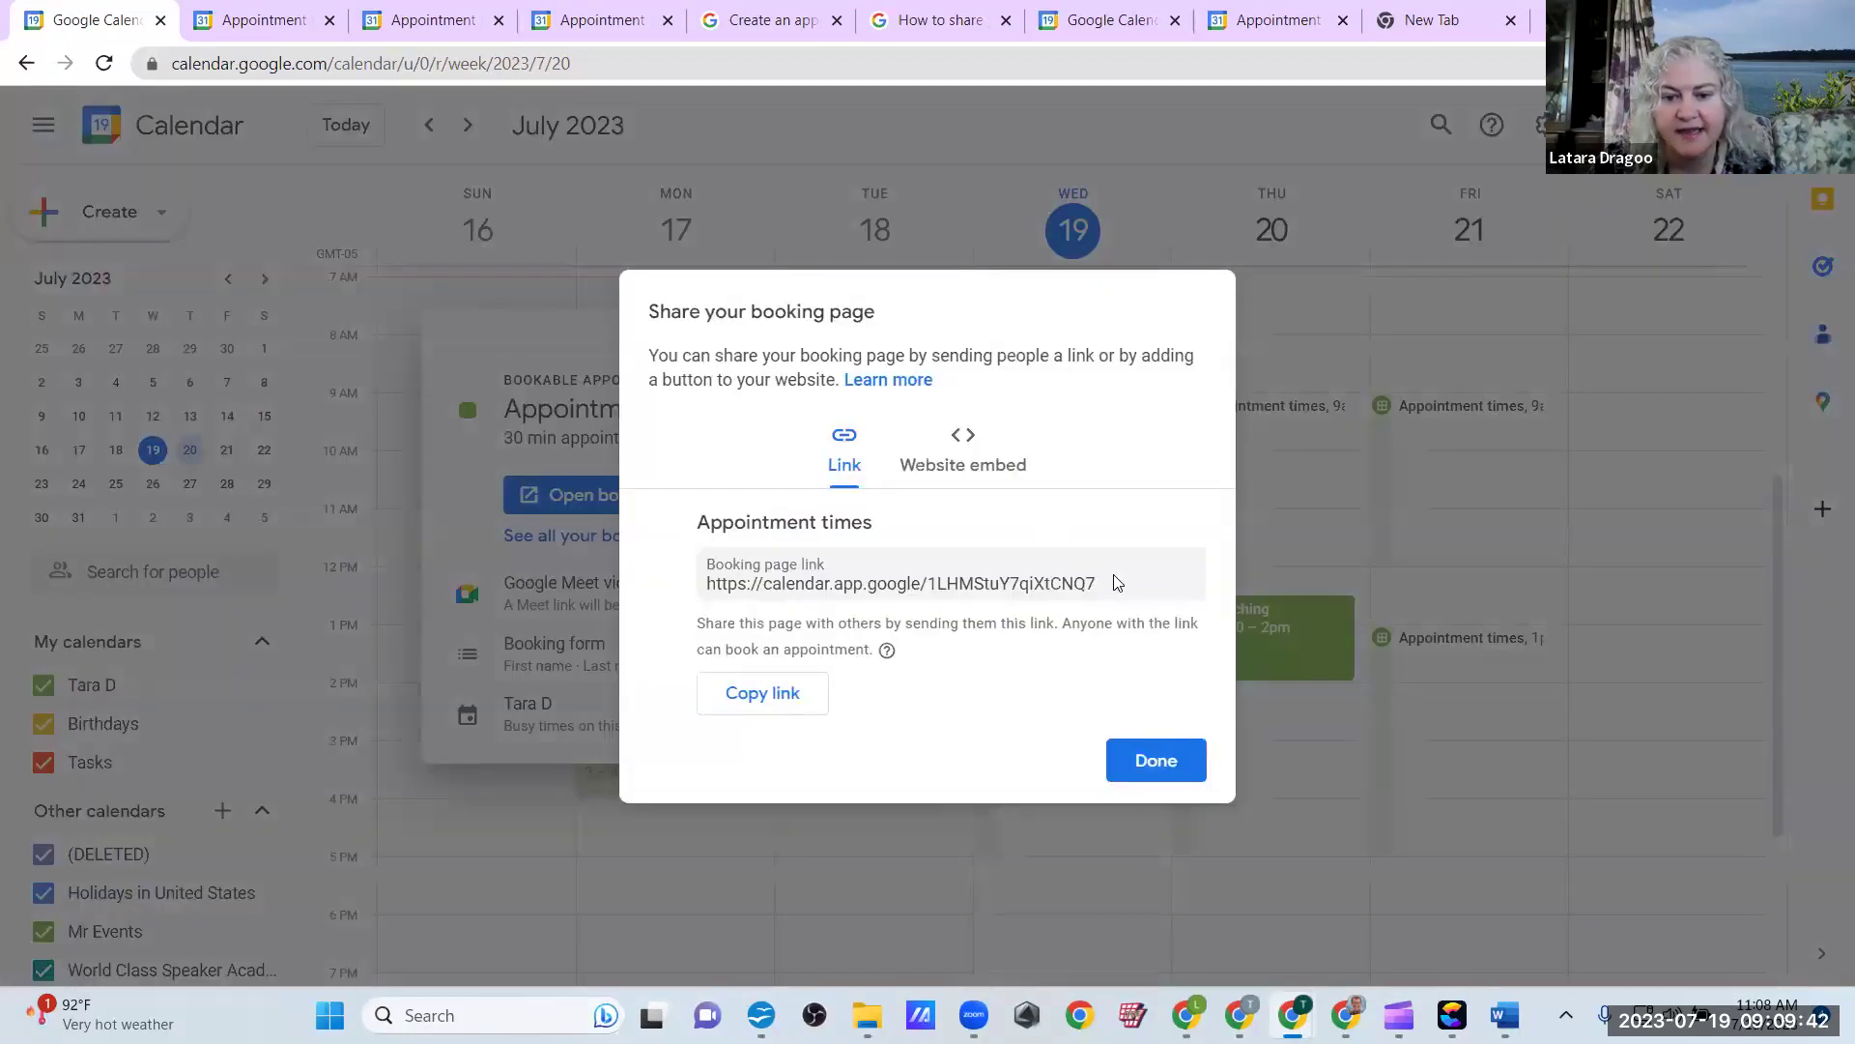
drag(1111, 583, 708, 585)
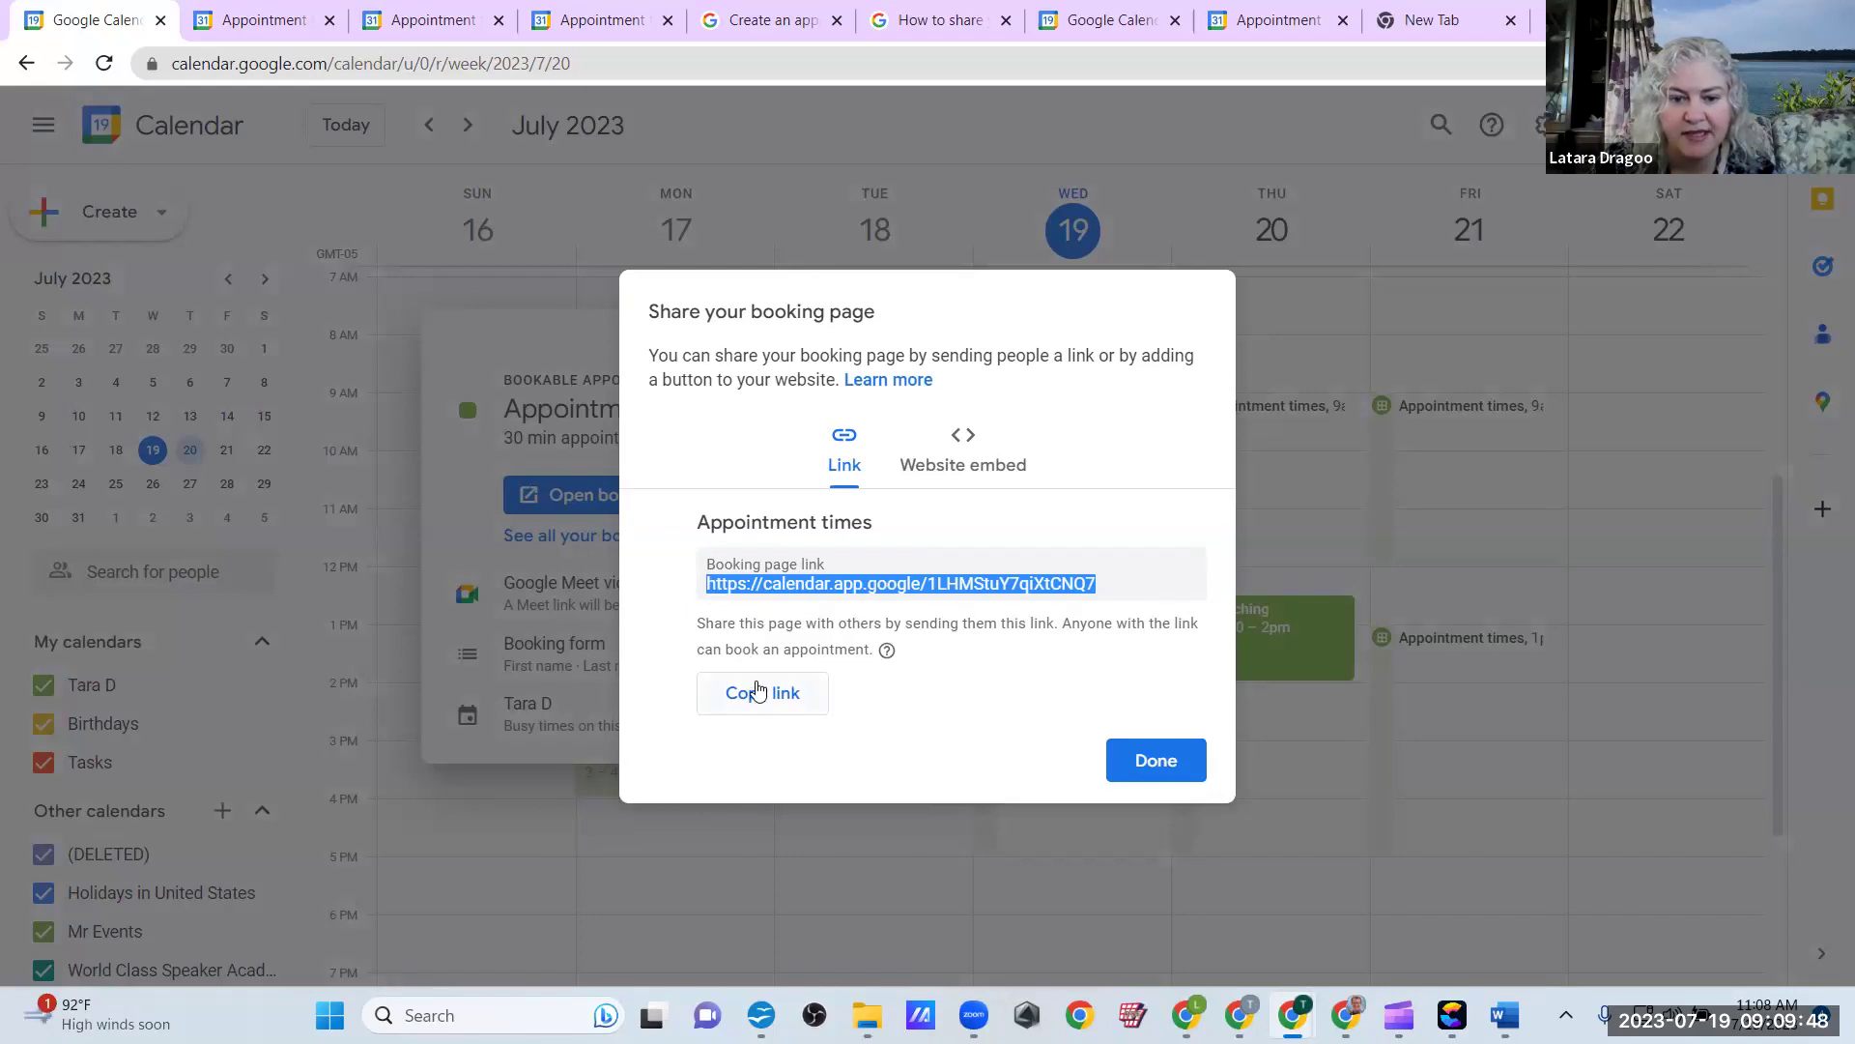
click(758, 695)
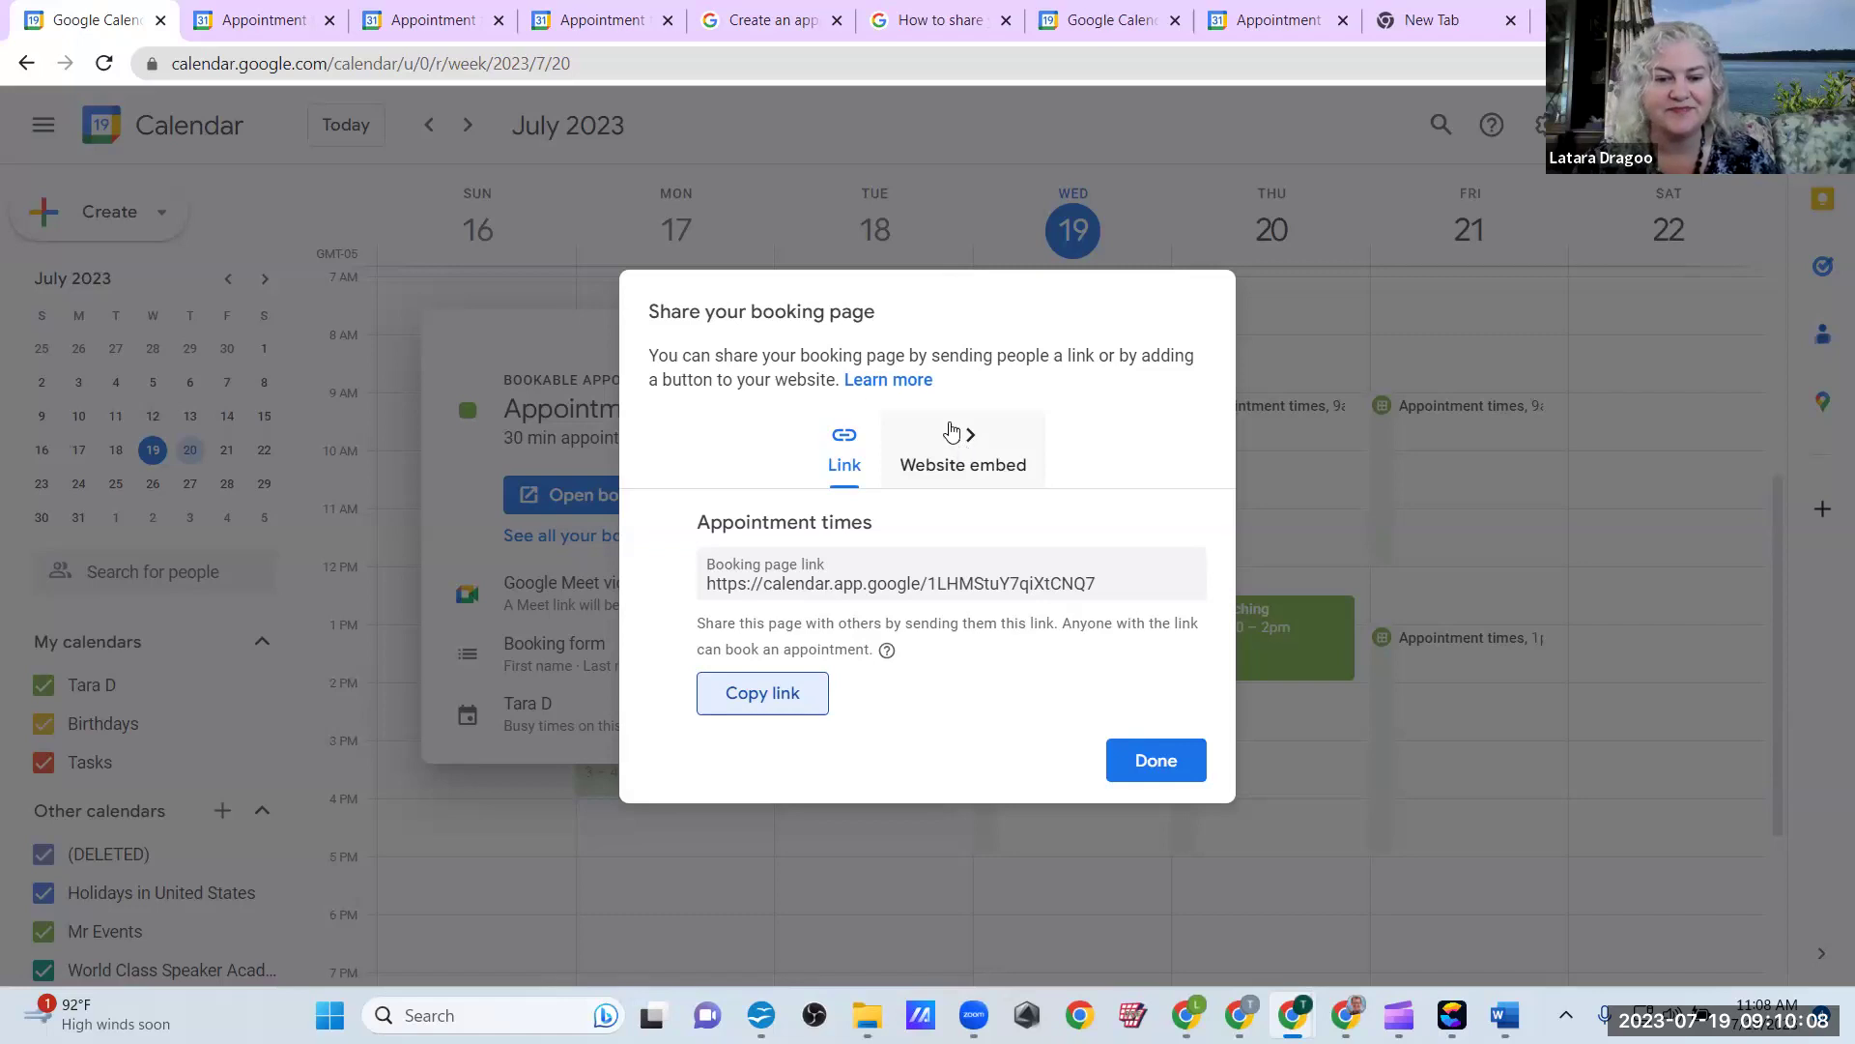
click(751, 702)
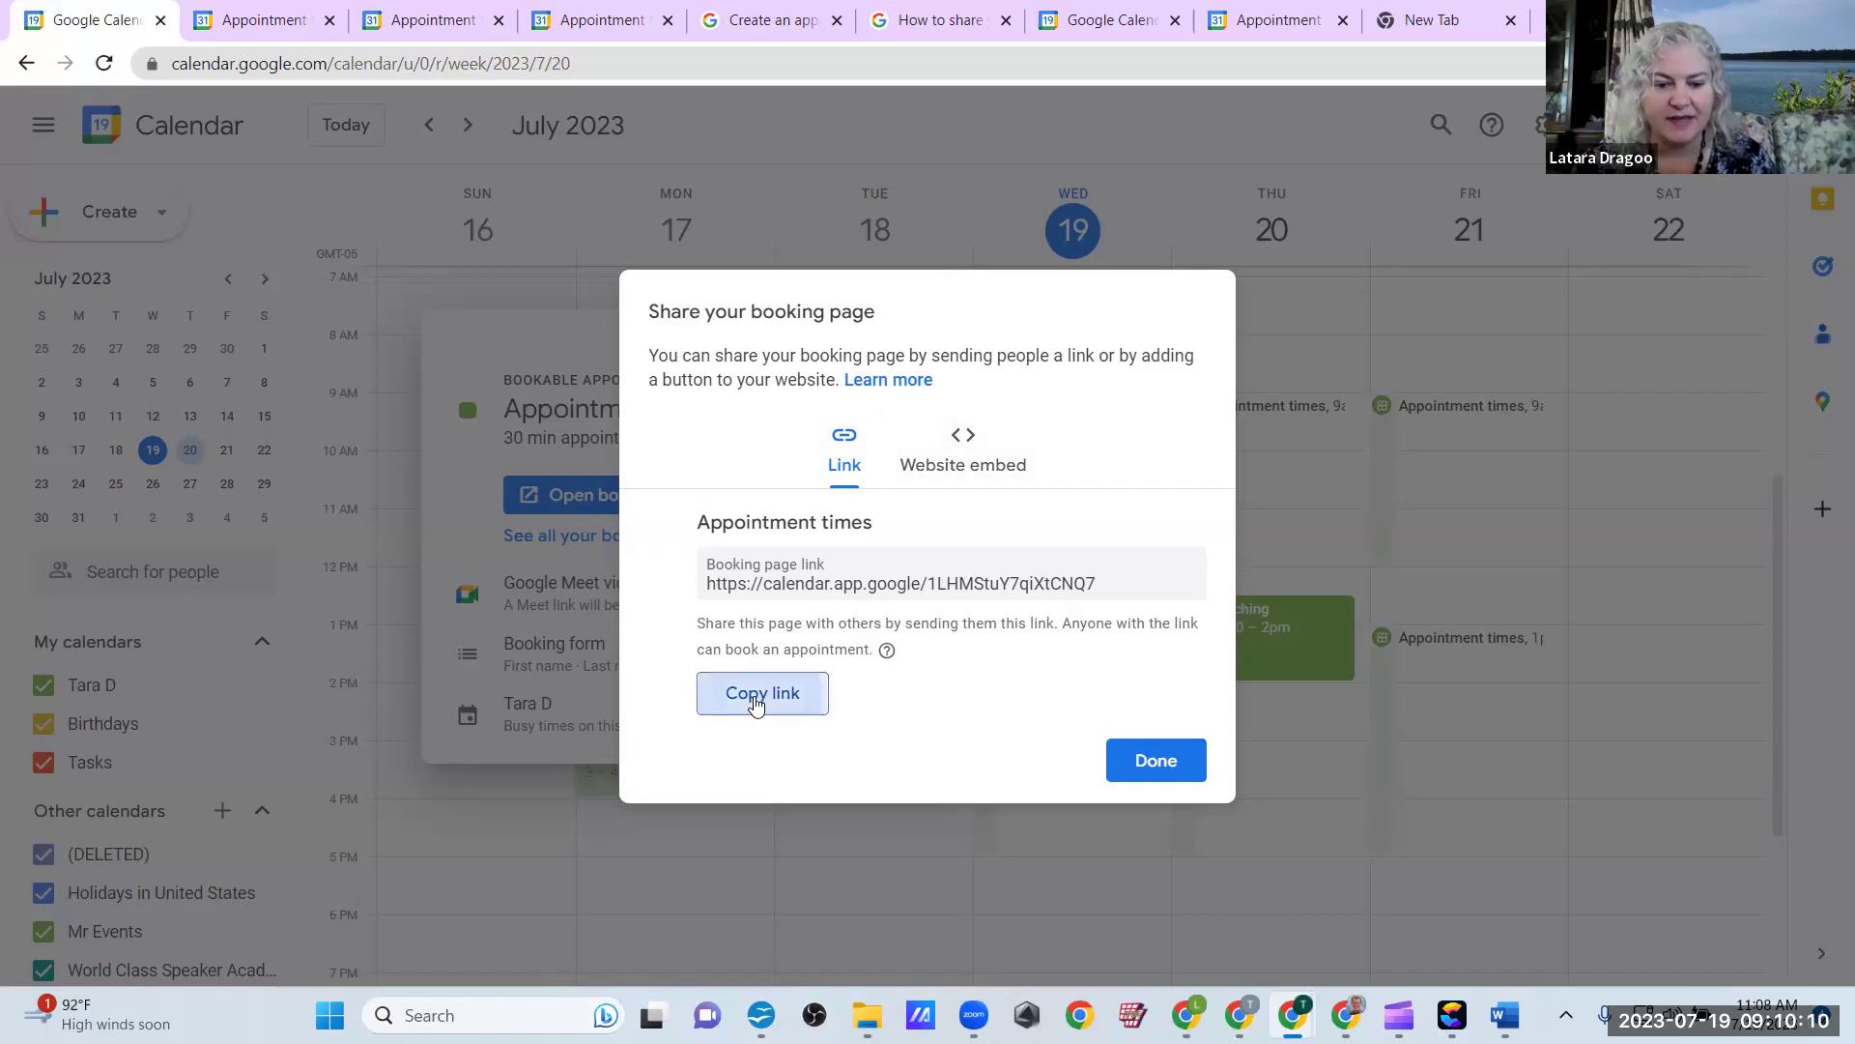
click(1152, 761)
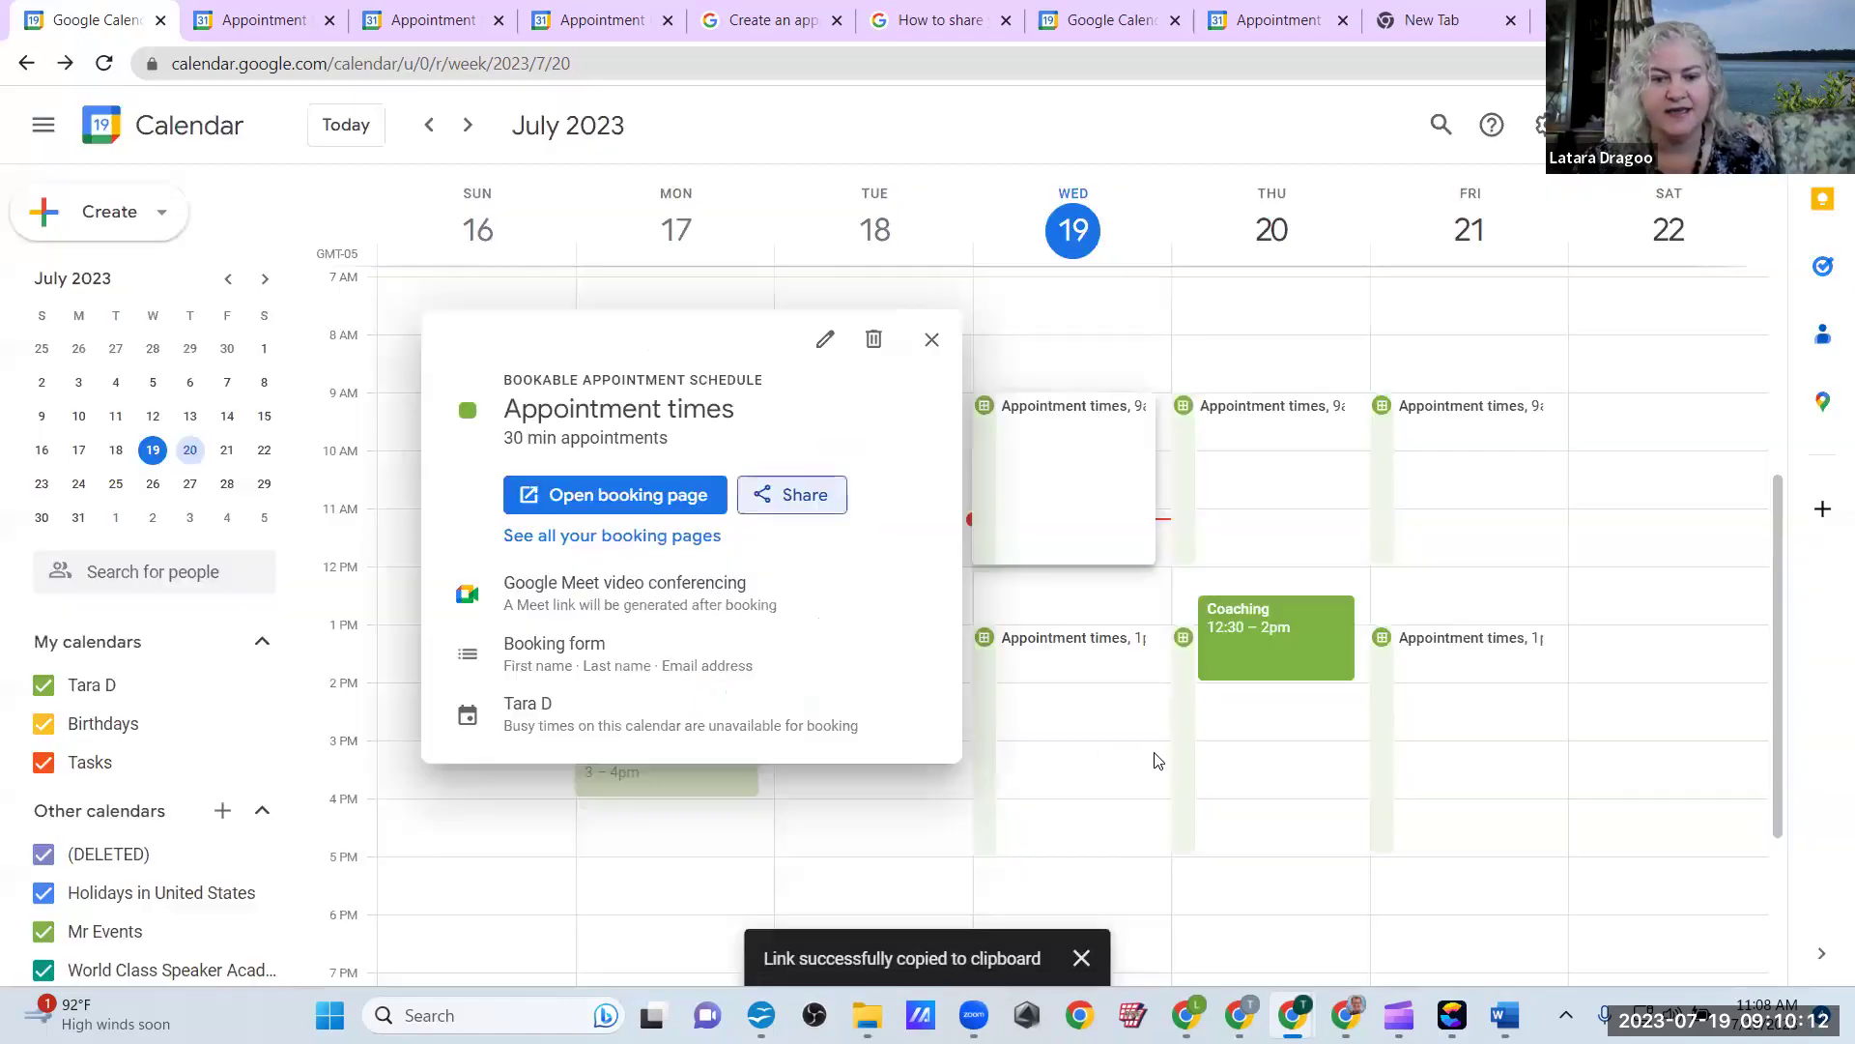
click(403, 8)
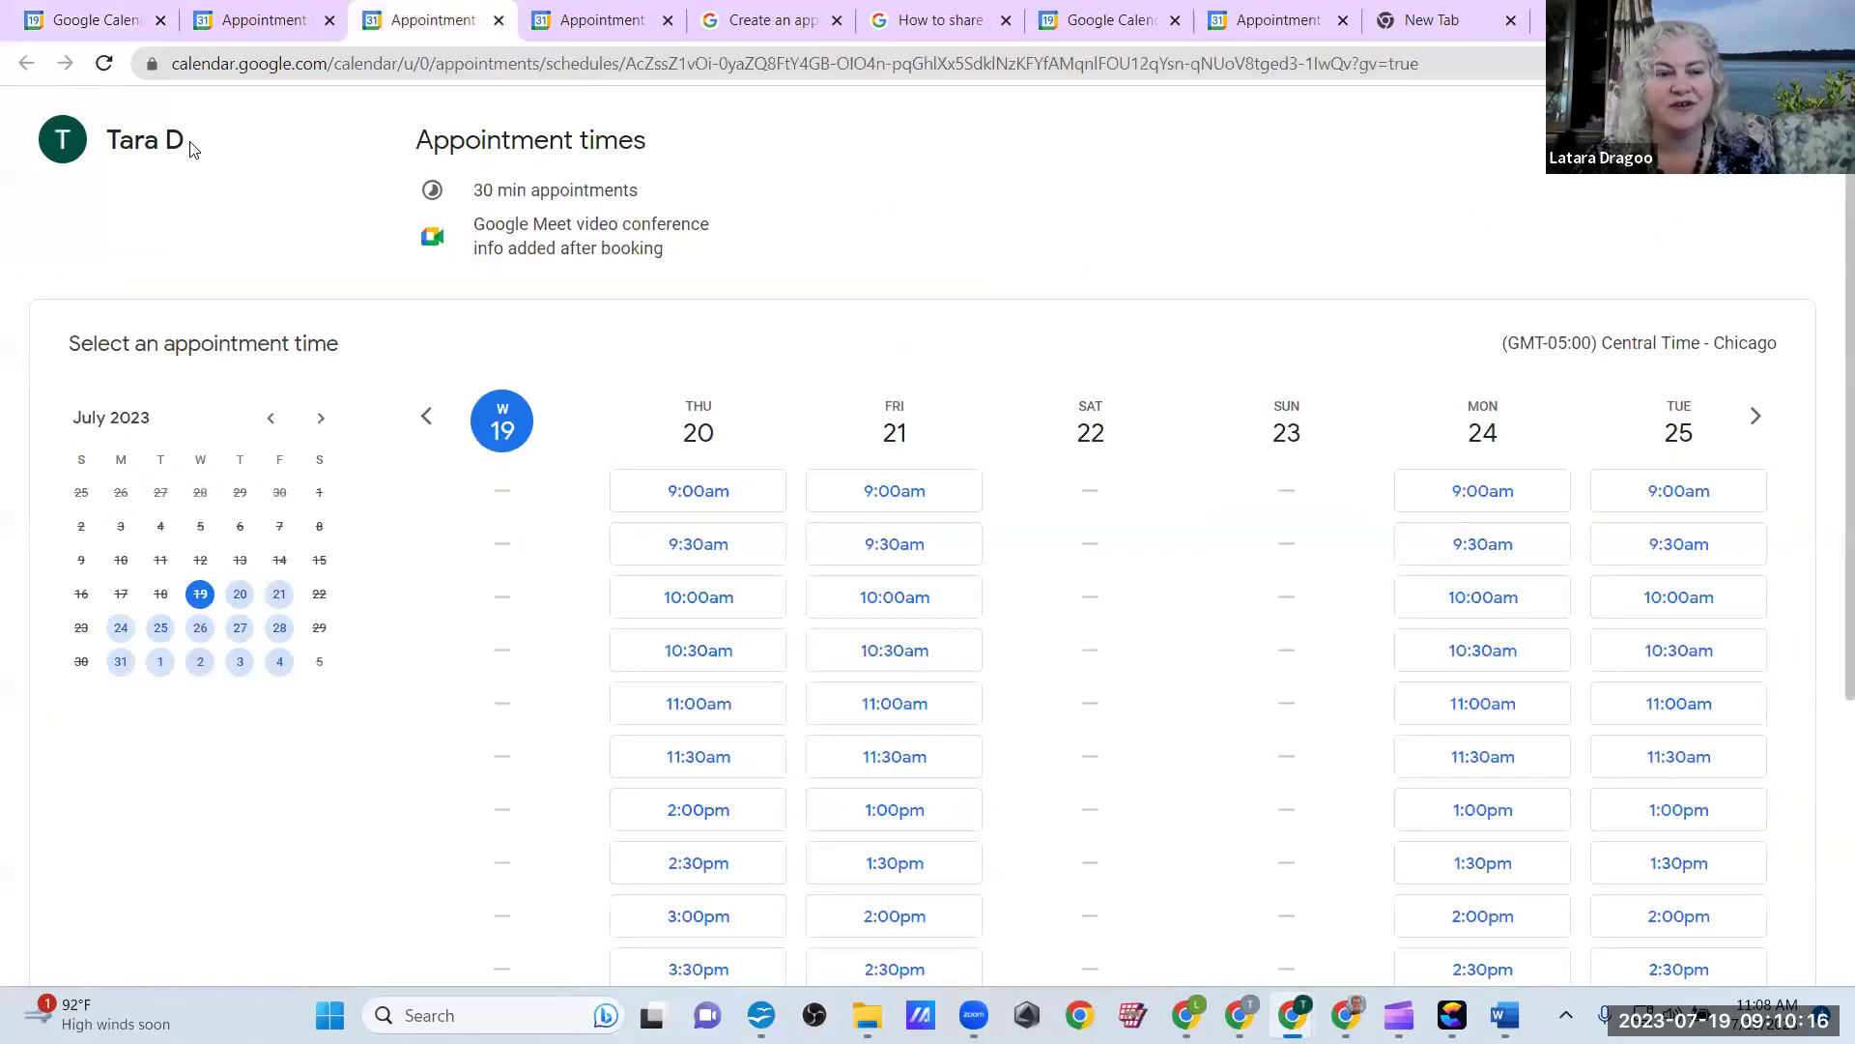
drag(177, 63, 1420, 64)
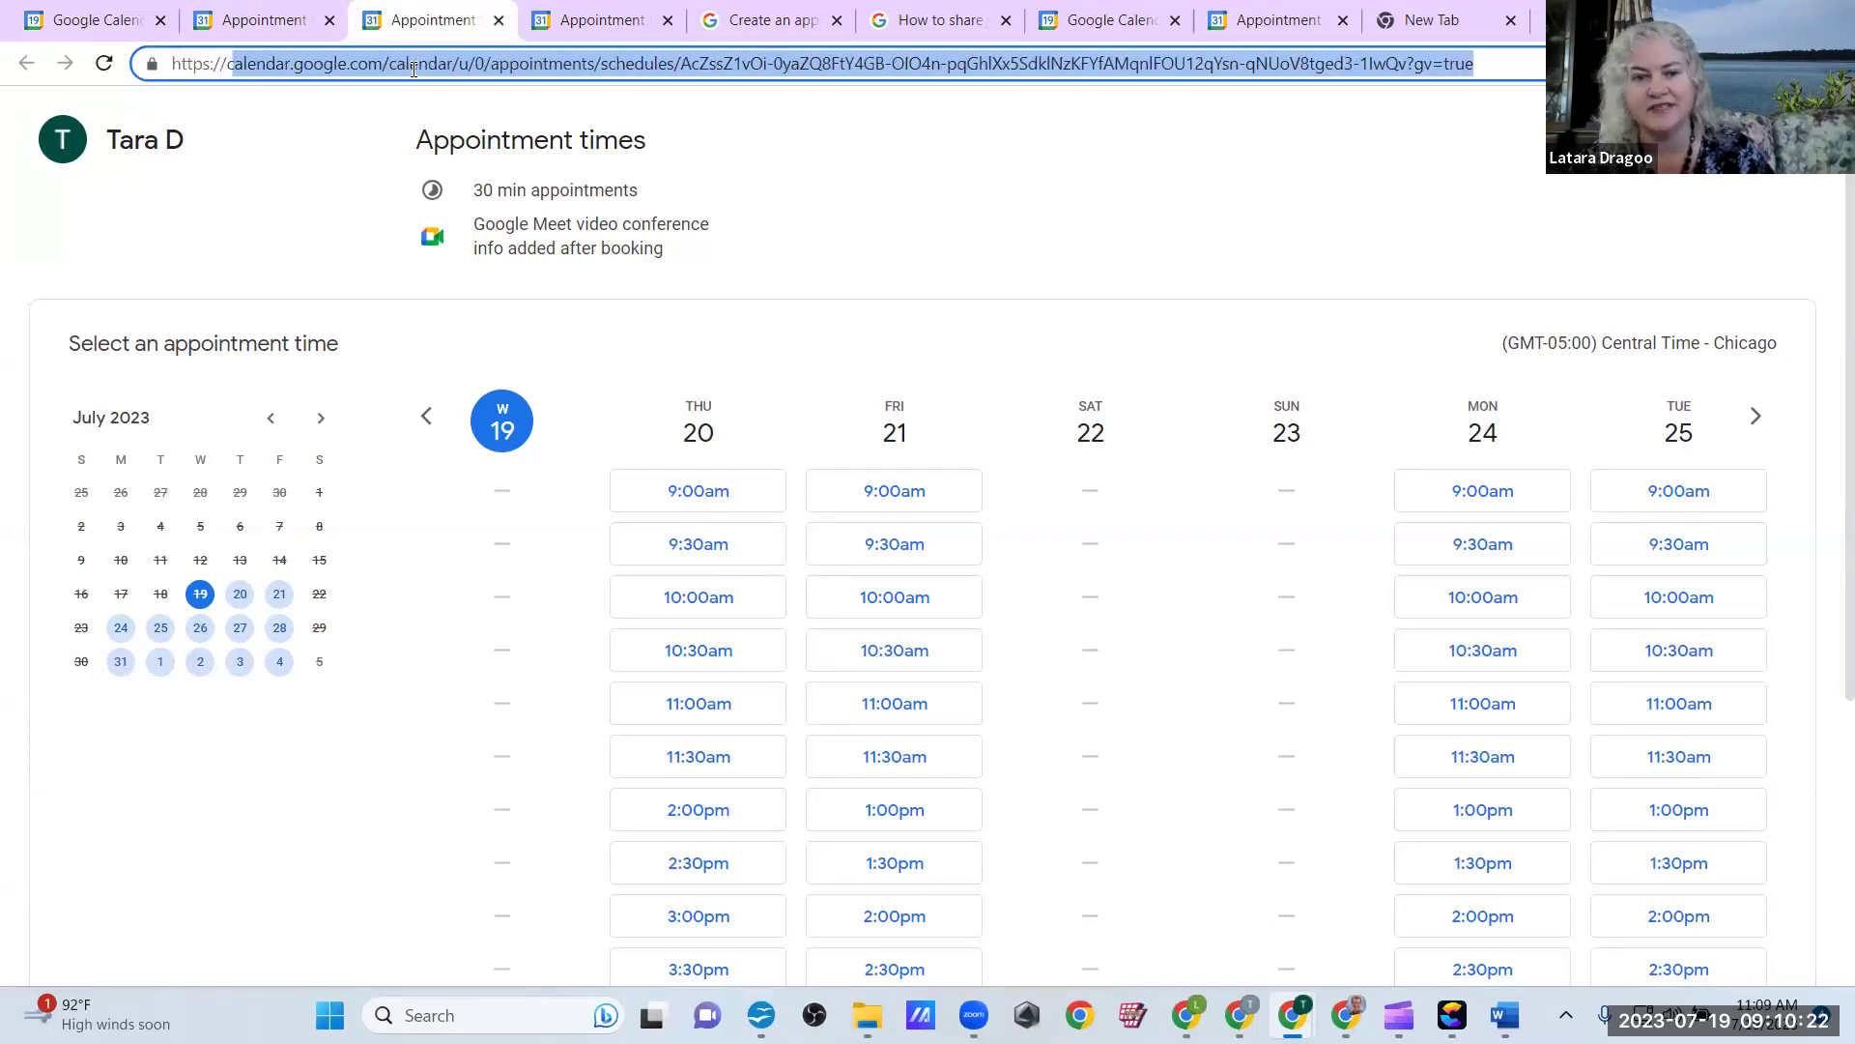
click(106, 21)
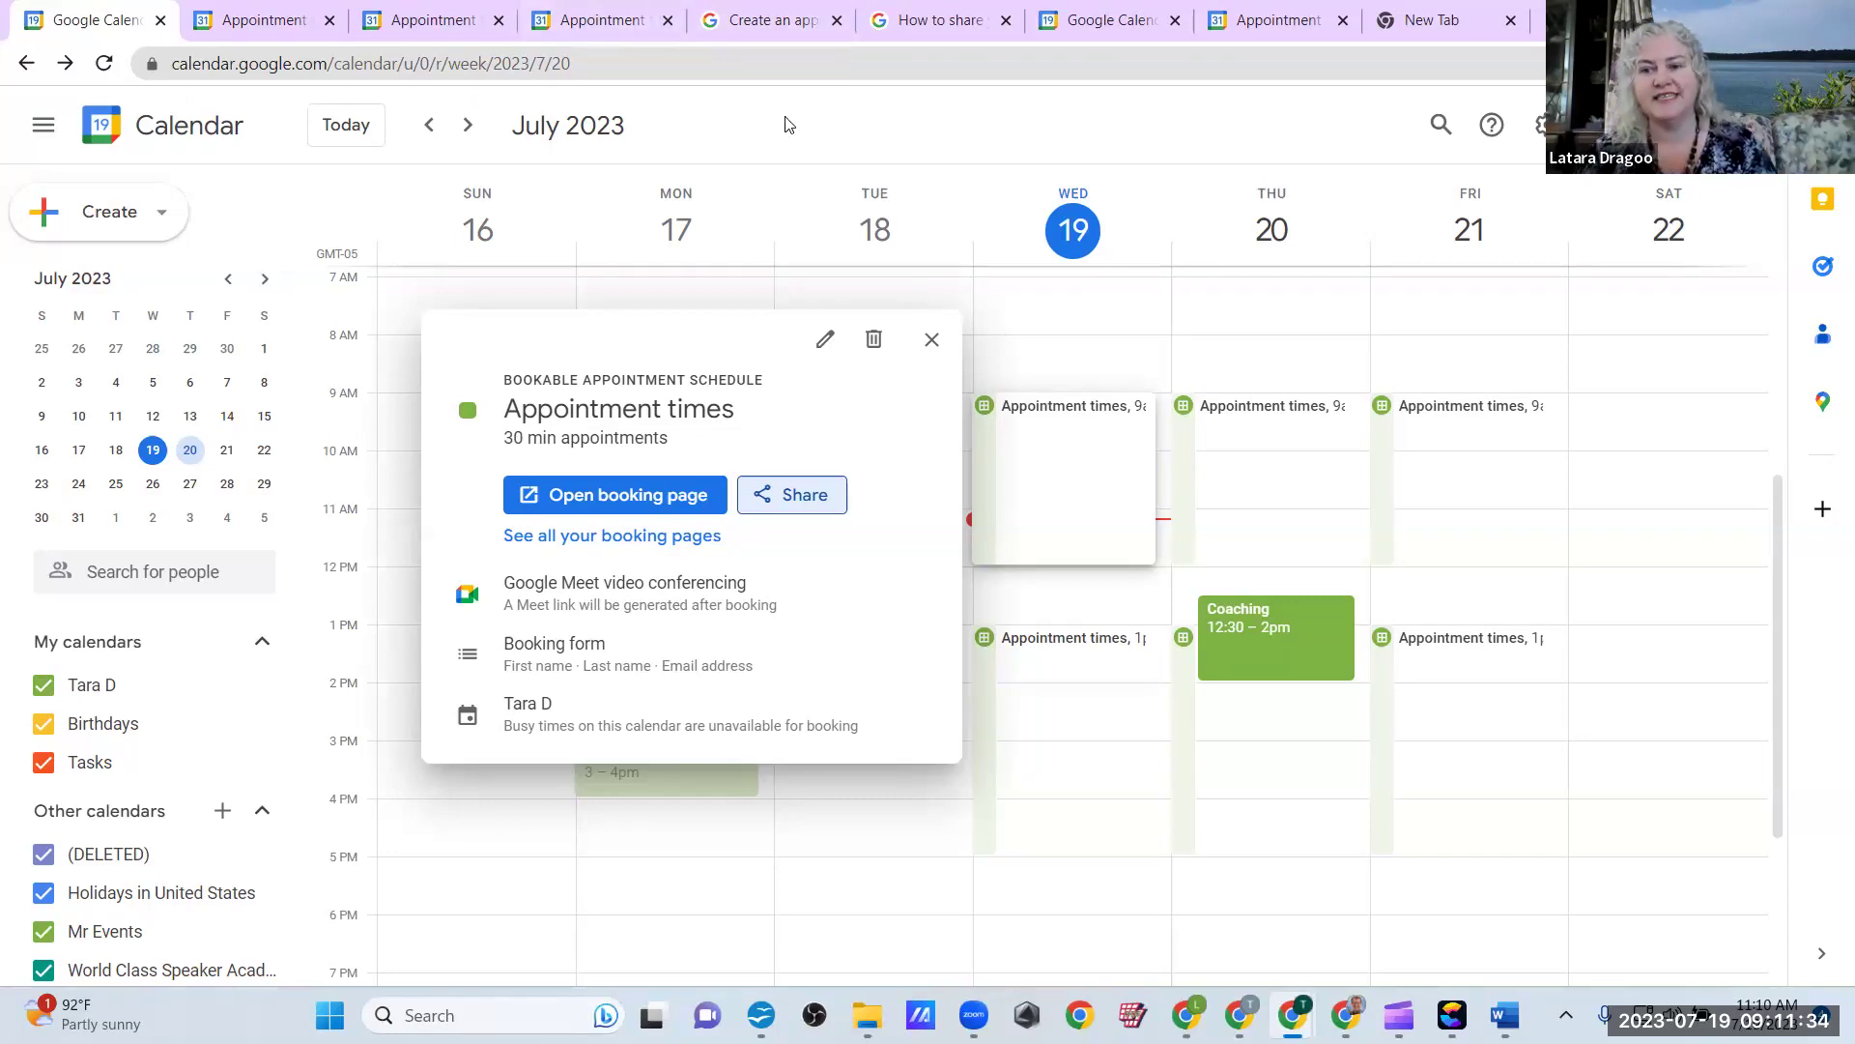
Step: Bring the Chrome window showing the New Tab to the front and maximize it
key(super+Down)
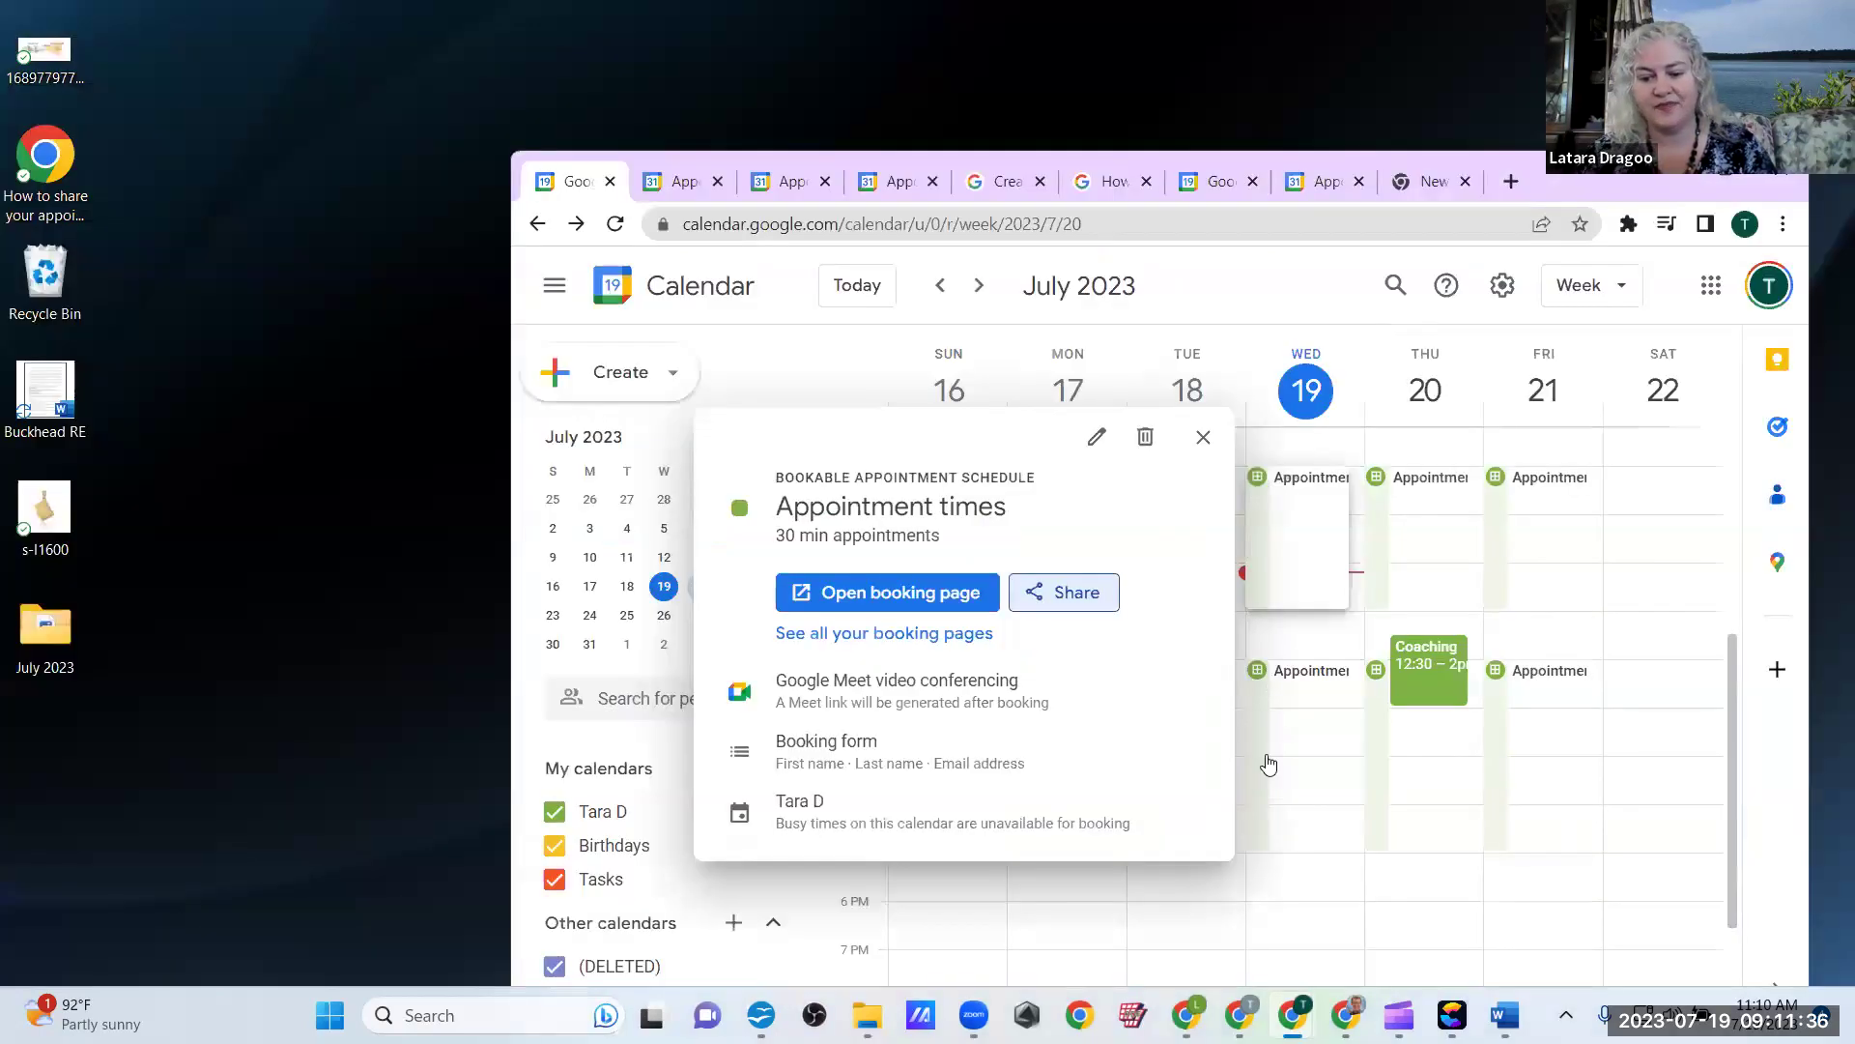
mouse_move(1244, 1011)
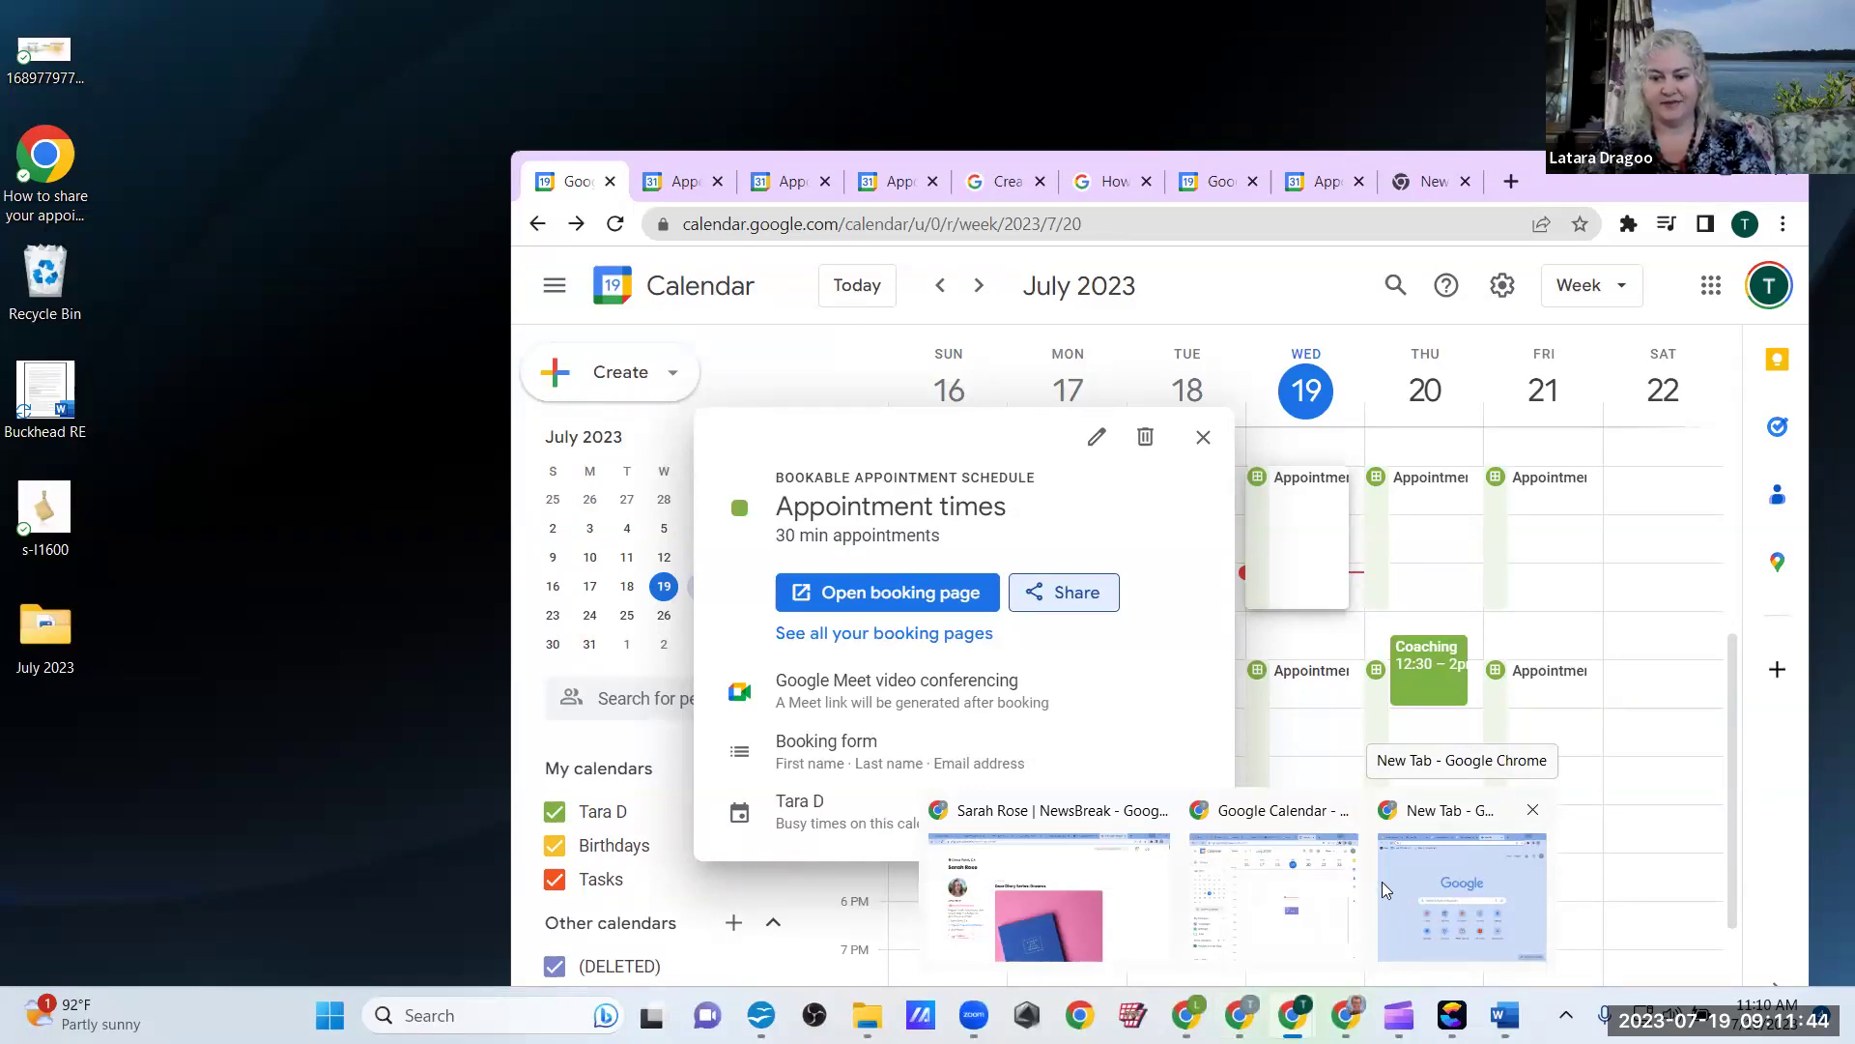
click(1247, 886)
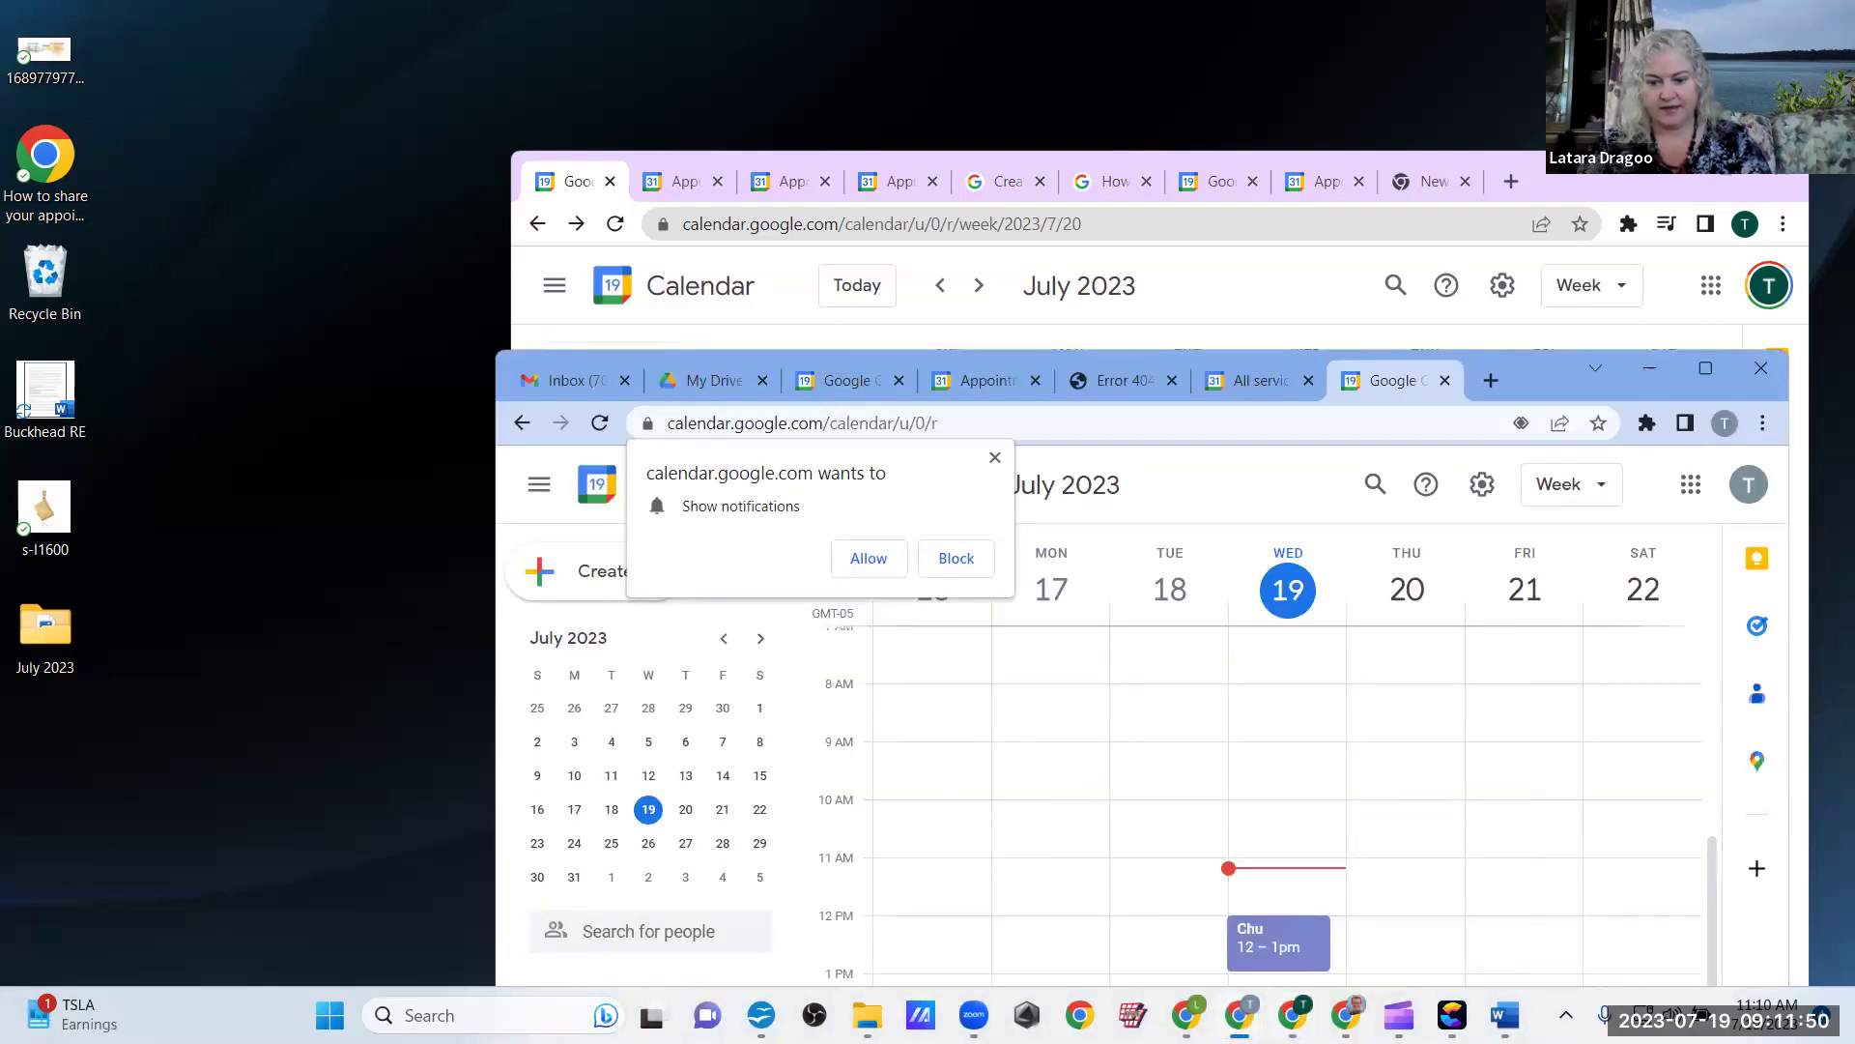
click(1418, 906)
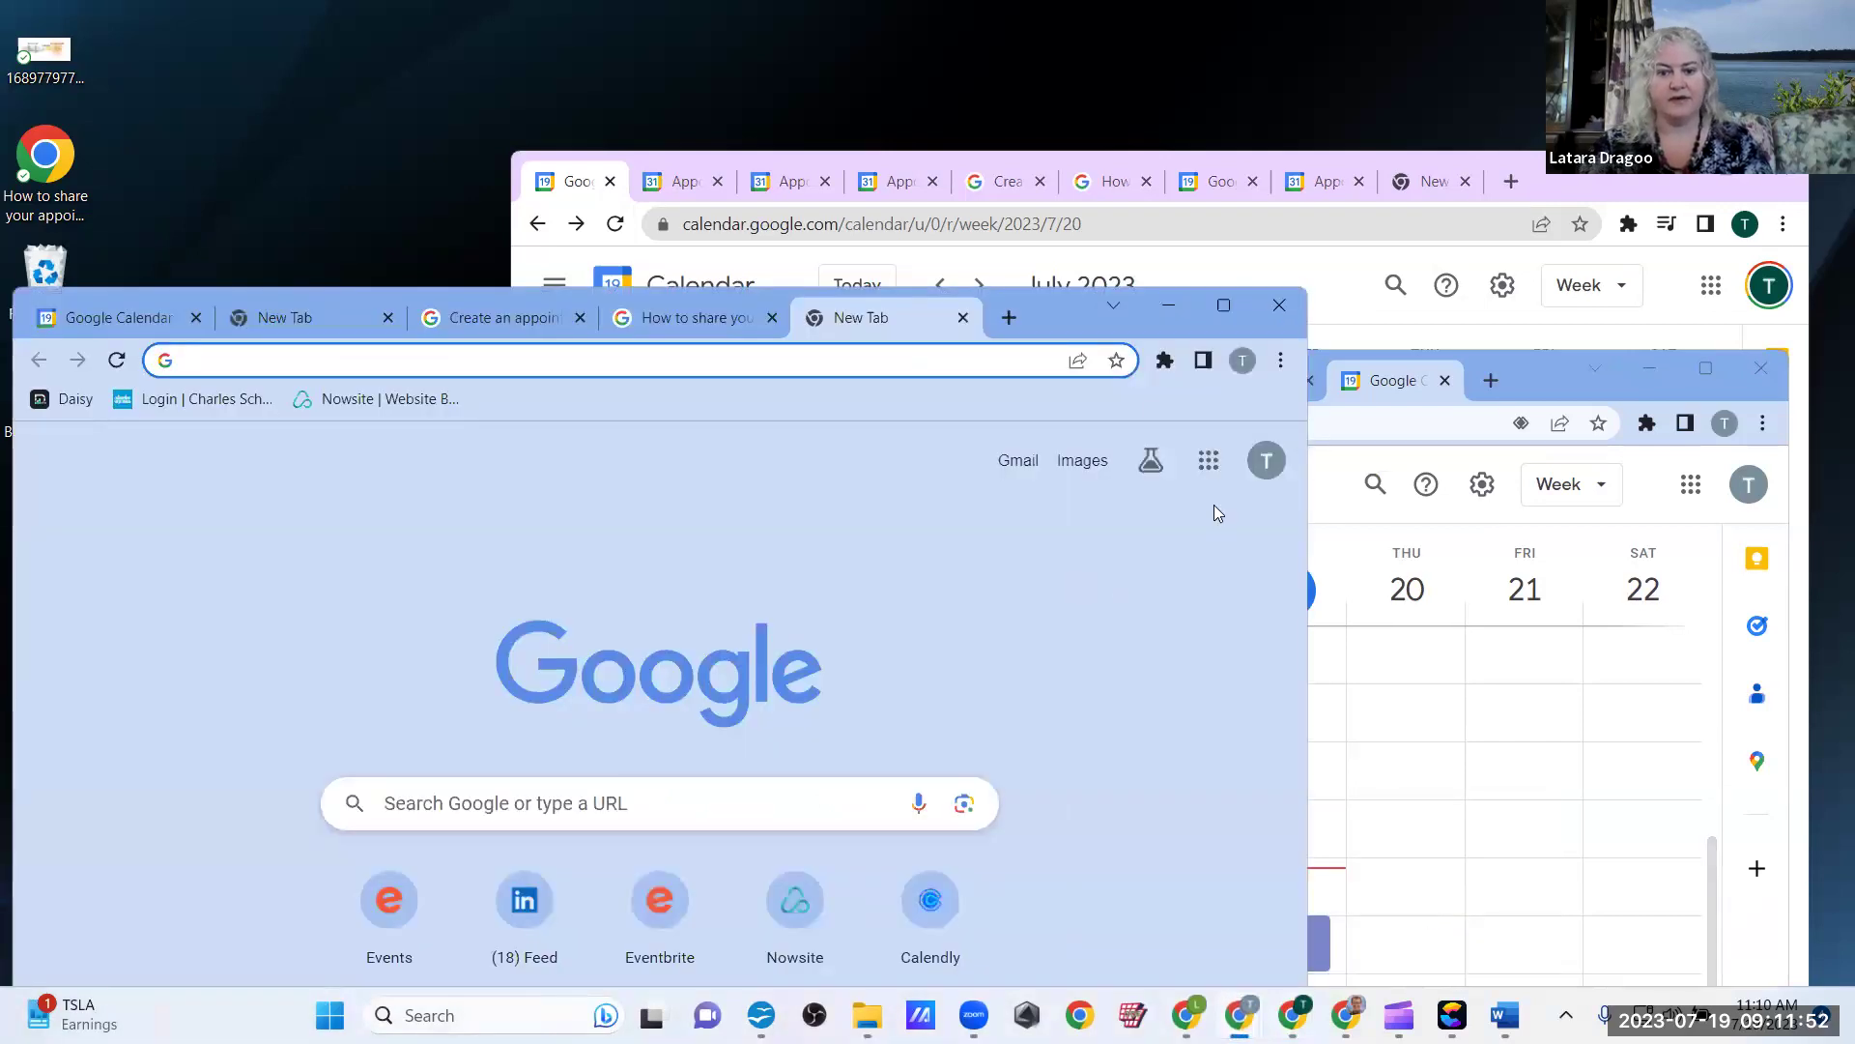
drag(1052, 309, 1165, 8)
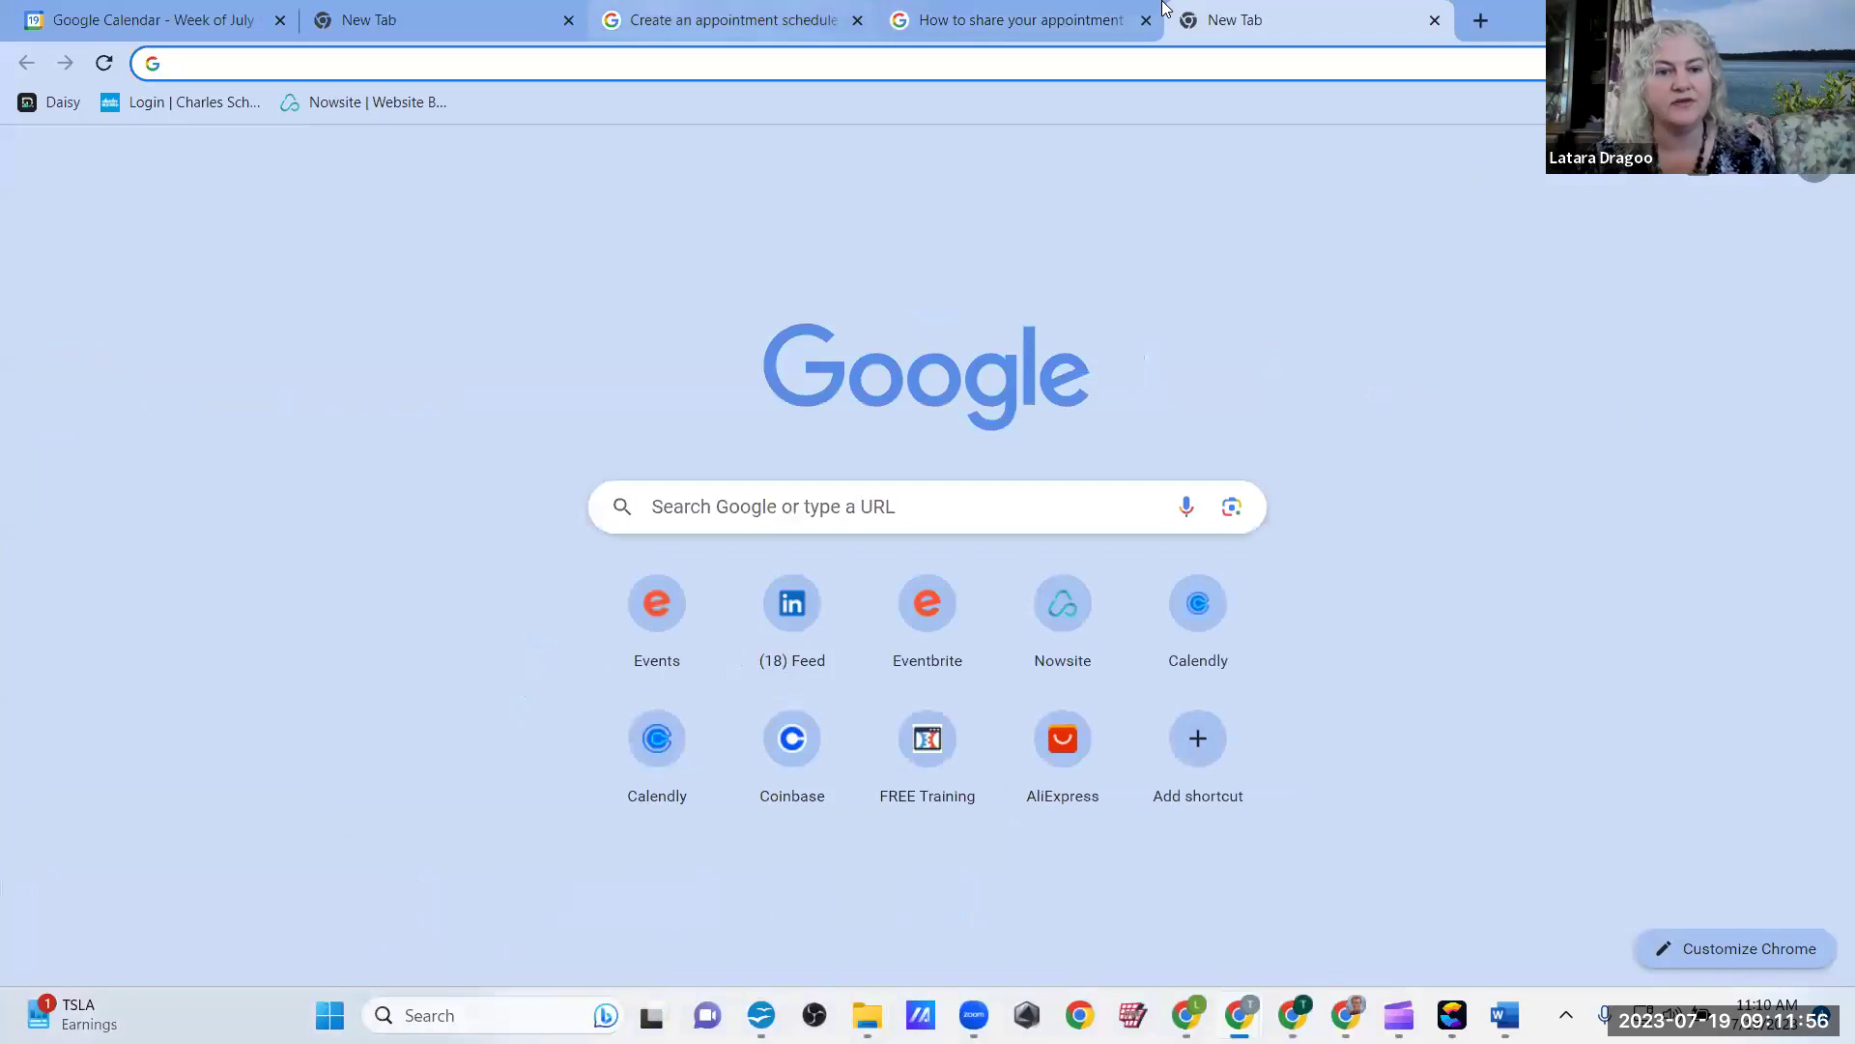
Step: Read through the 'Create an appointment schedule' help article, scrolling down its steps
click(734, 19)
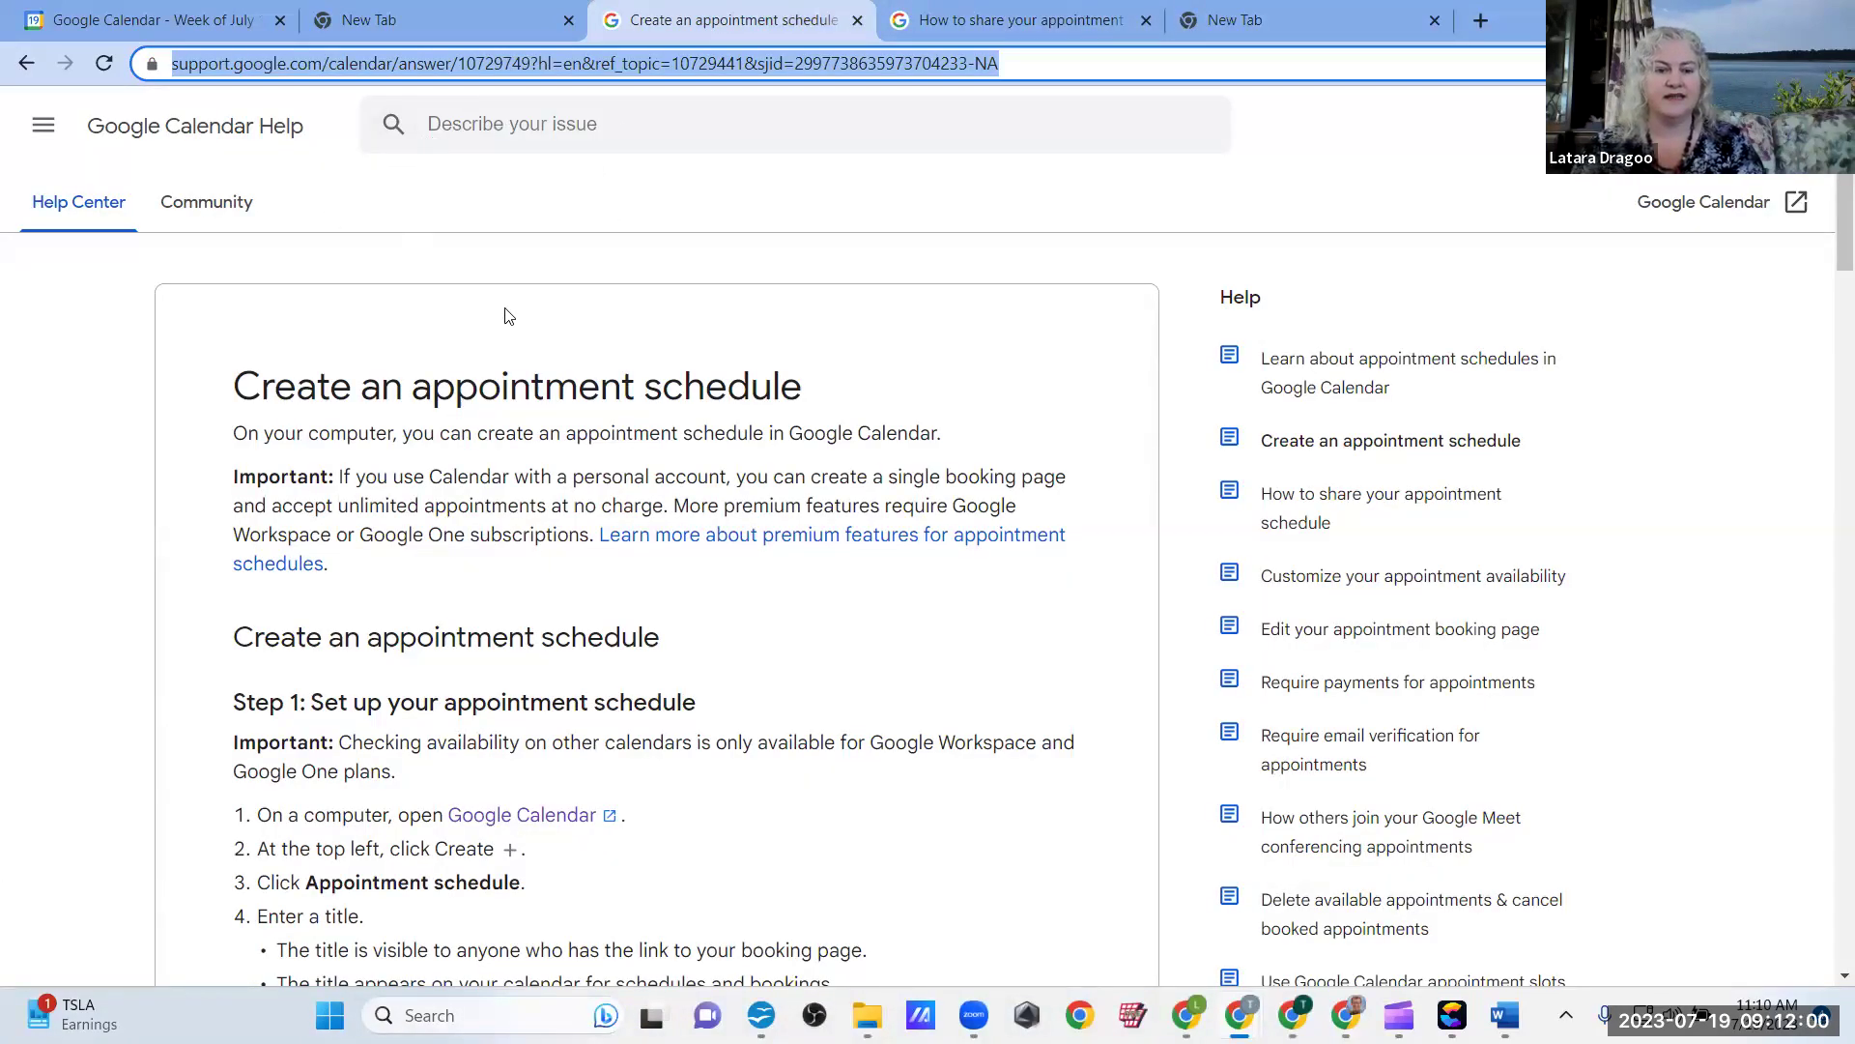
drag(234, 379, 866, 380)
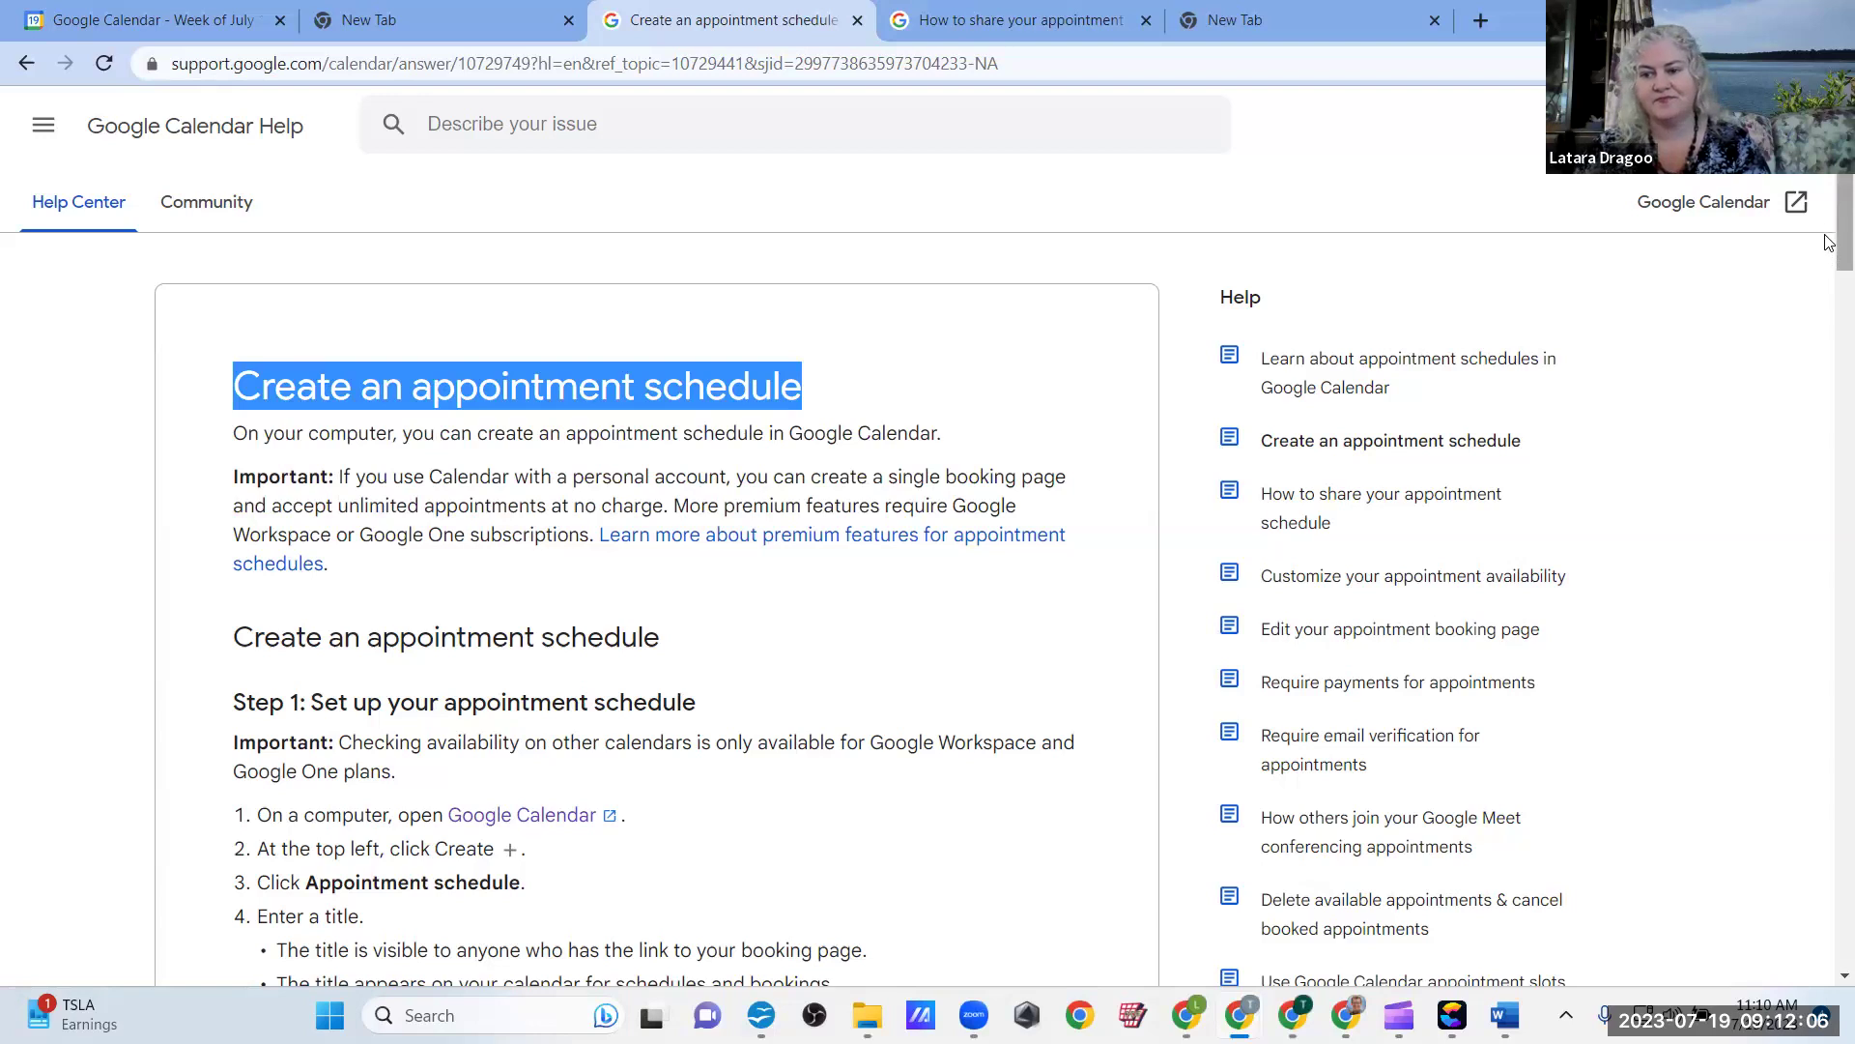
scroll(1830, 241, down, 15)
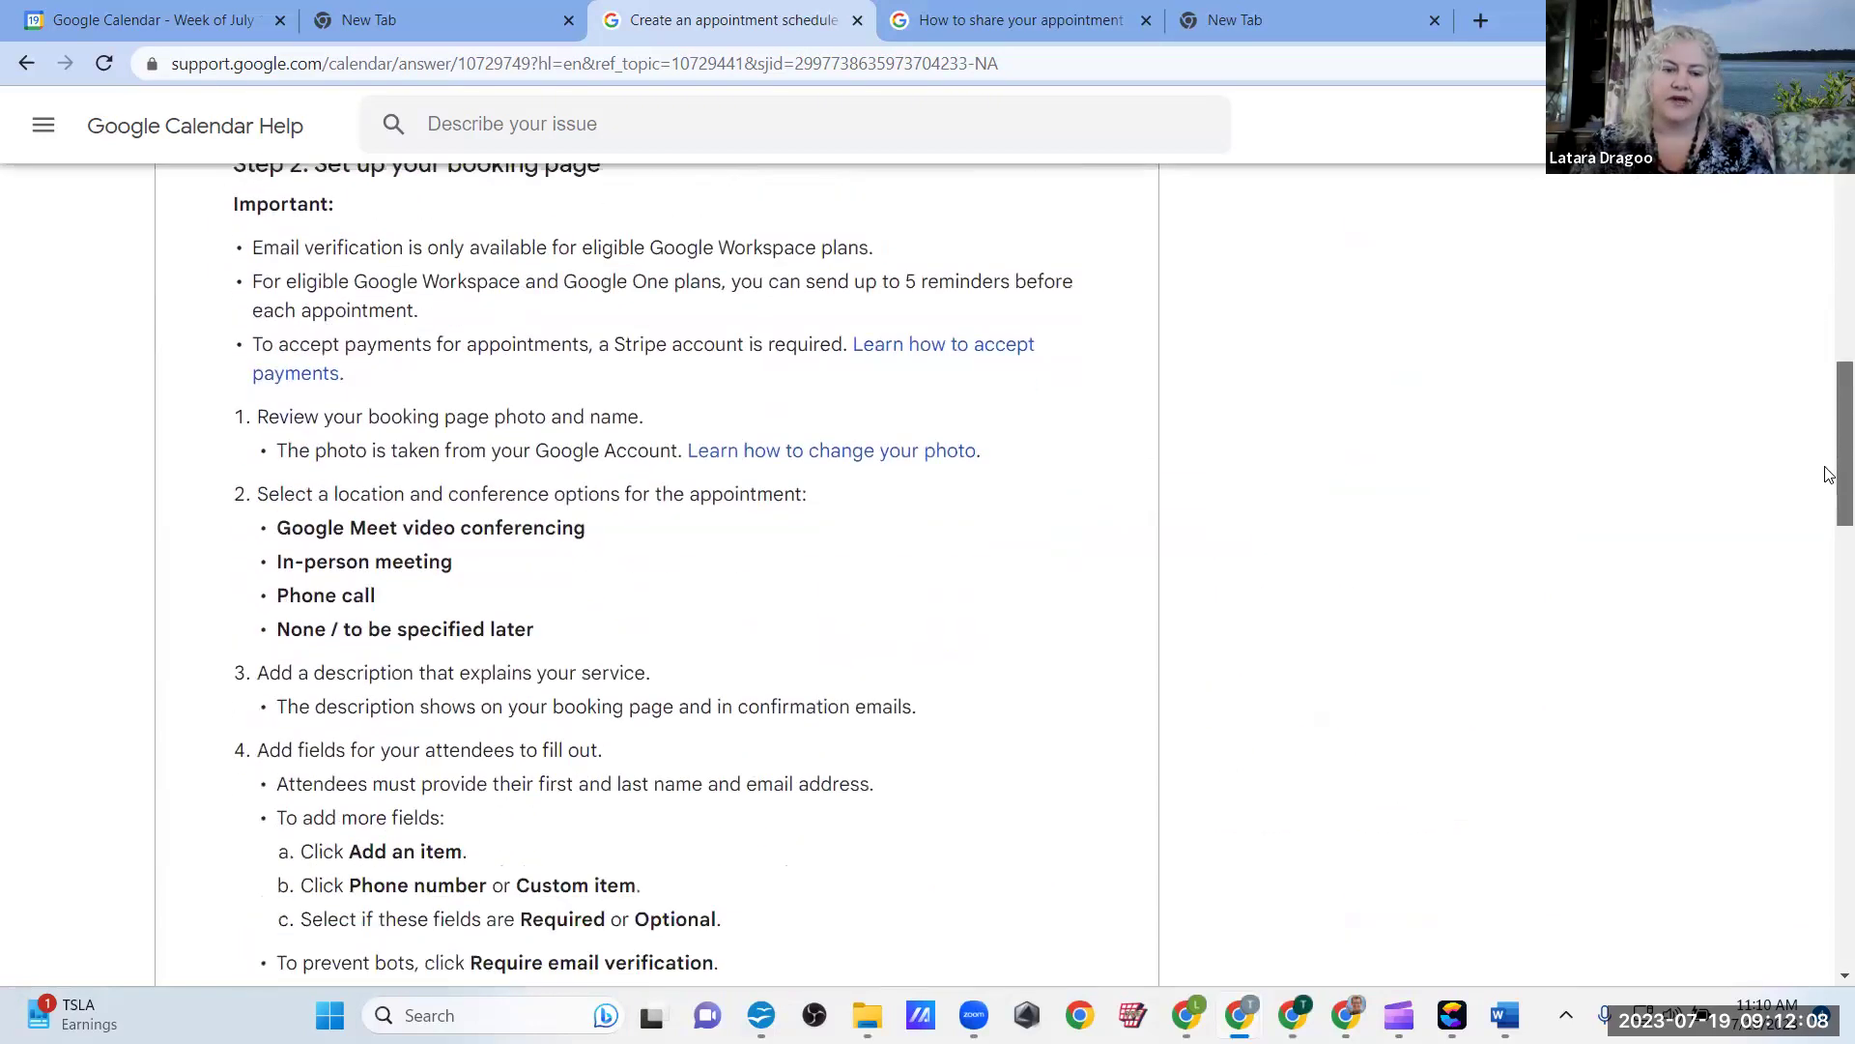
drag(1830, 474, 1830, 249)
key(ctrl+Tab)
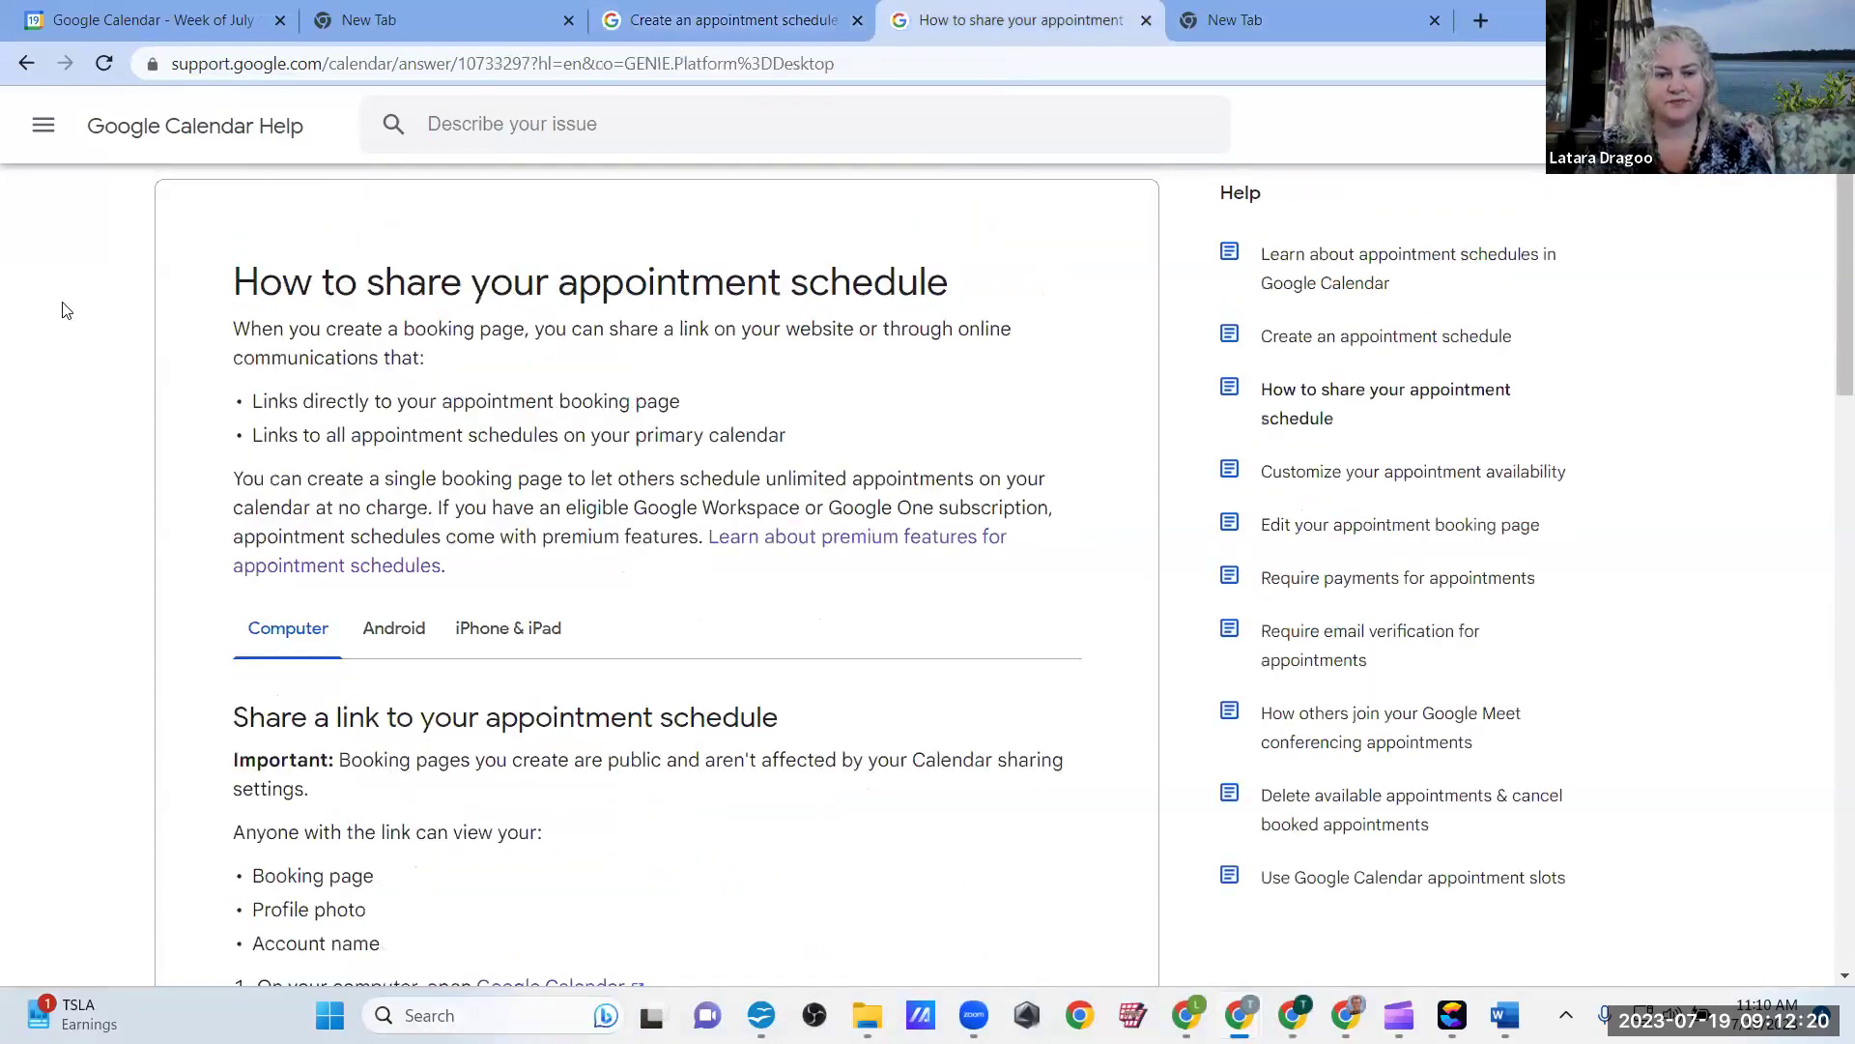
drag(191, 293, 1080, 285)
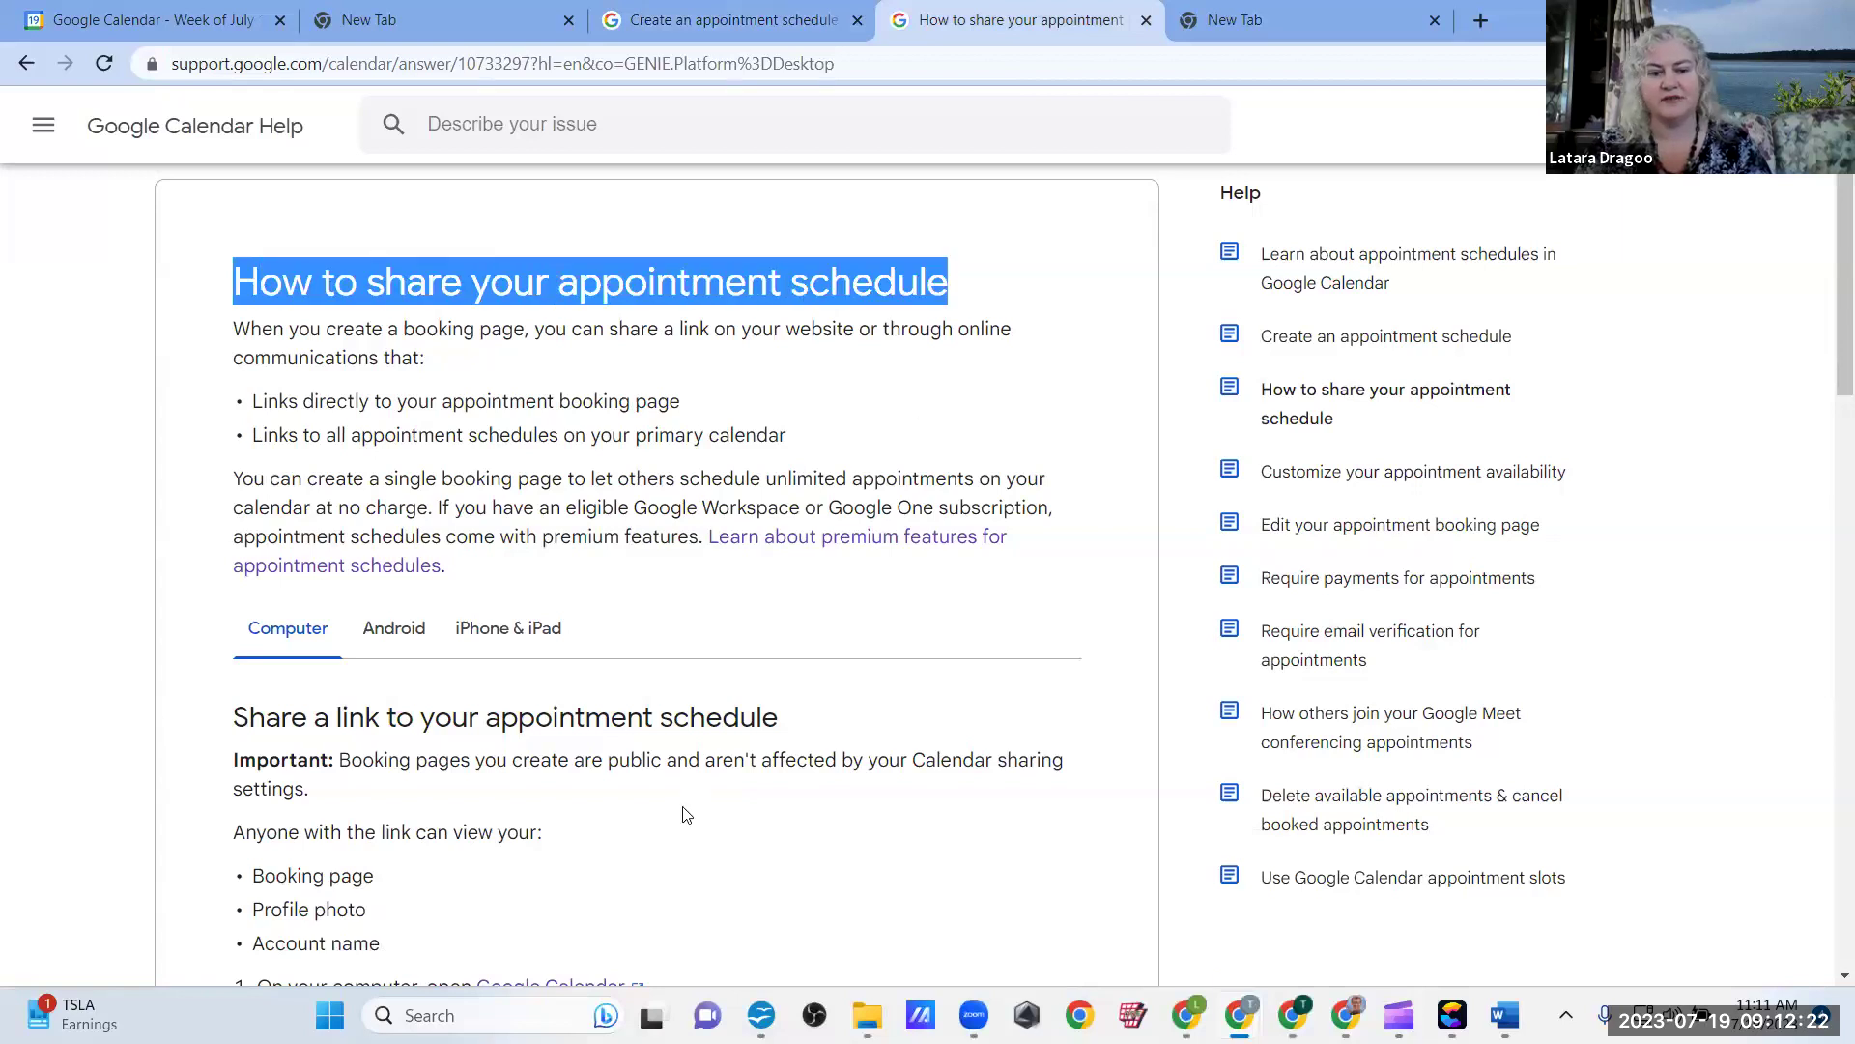
scroll(683, 815, down, 5)
scroll(683, 814, down, 10)
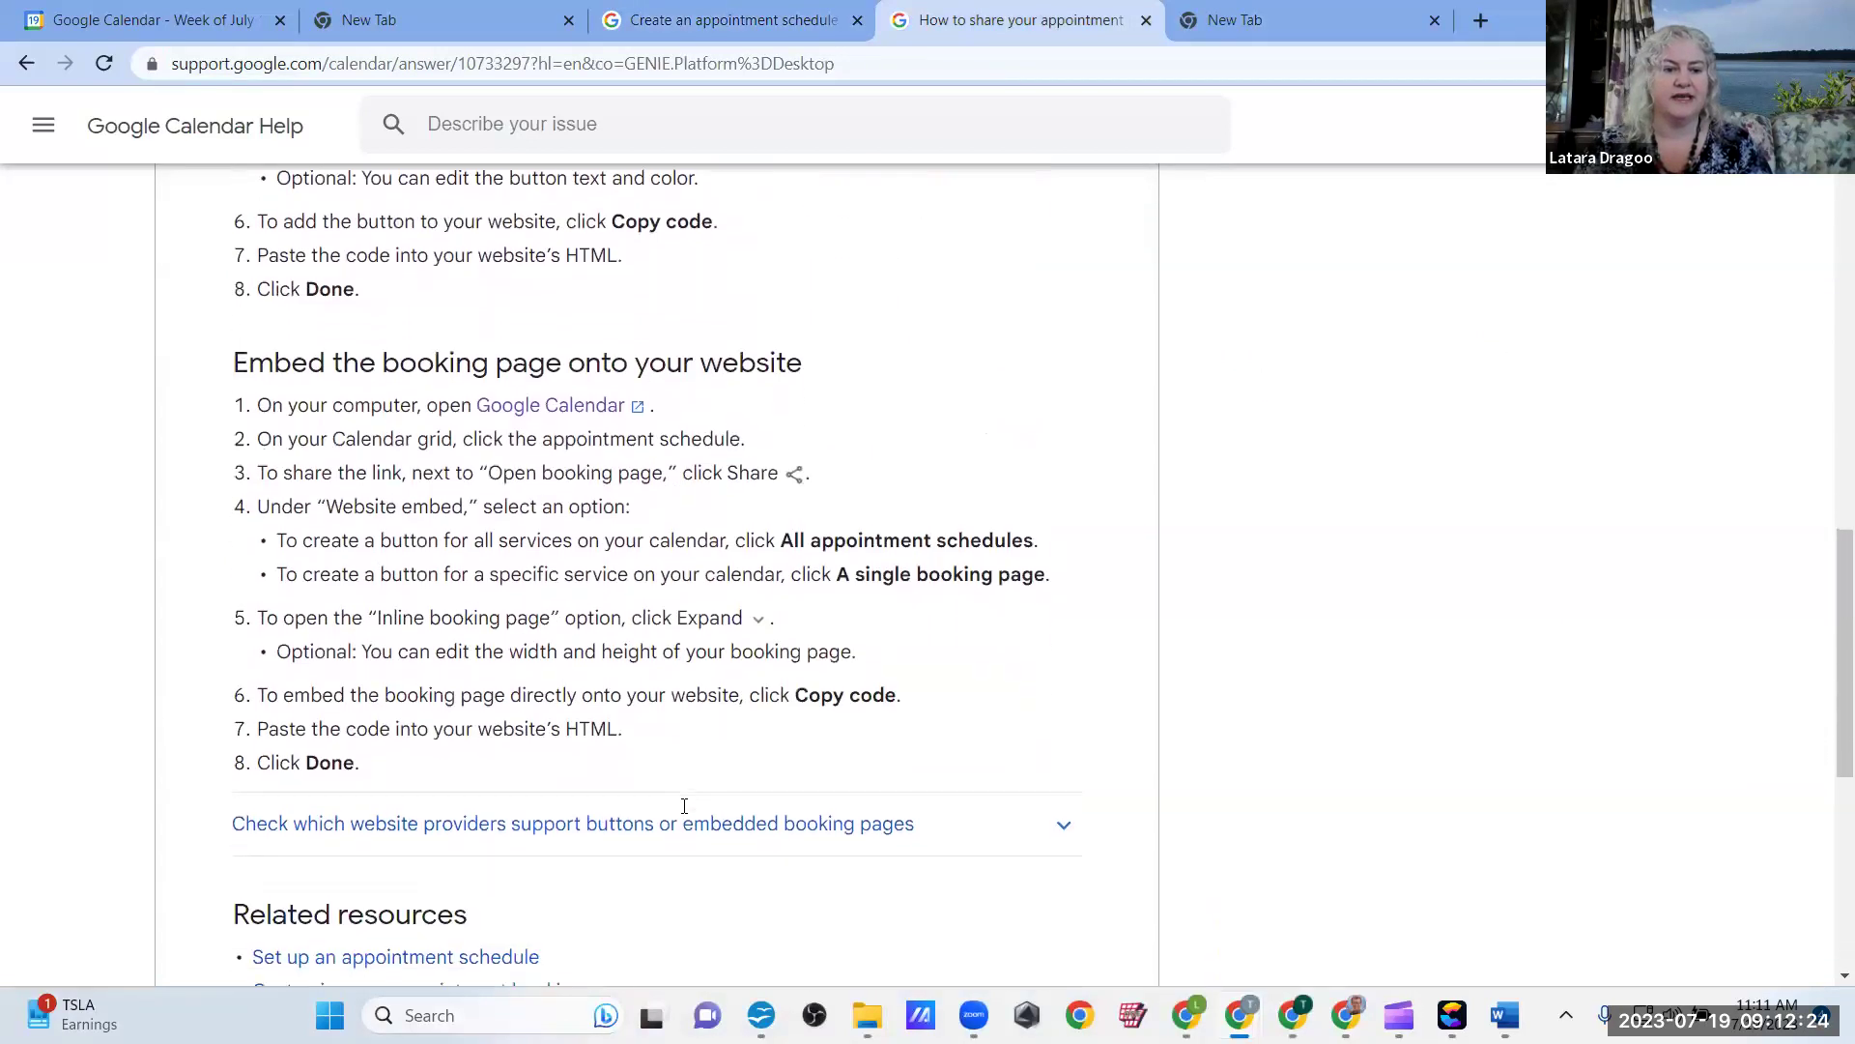
scroll(684, 818, down, 5)
scroll(685, 812, up, 15)
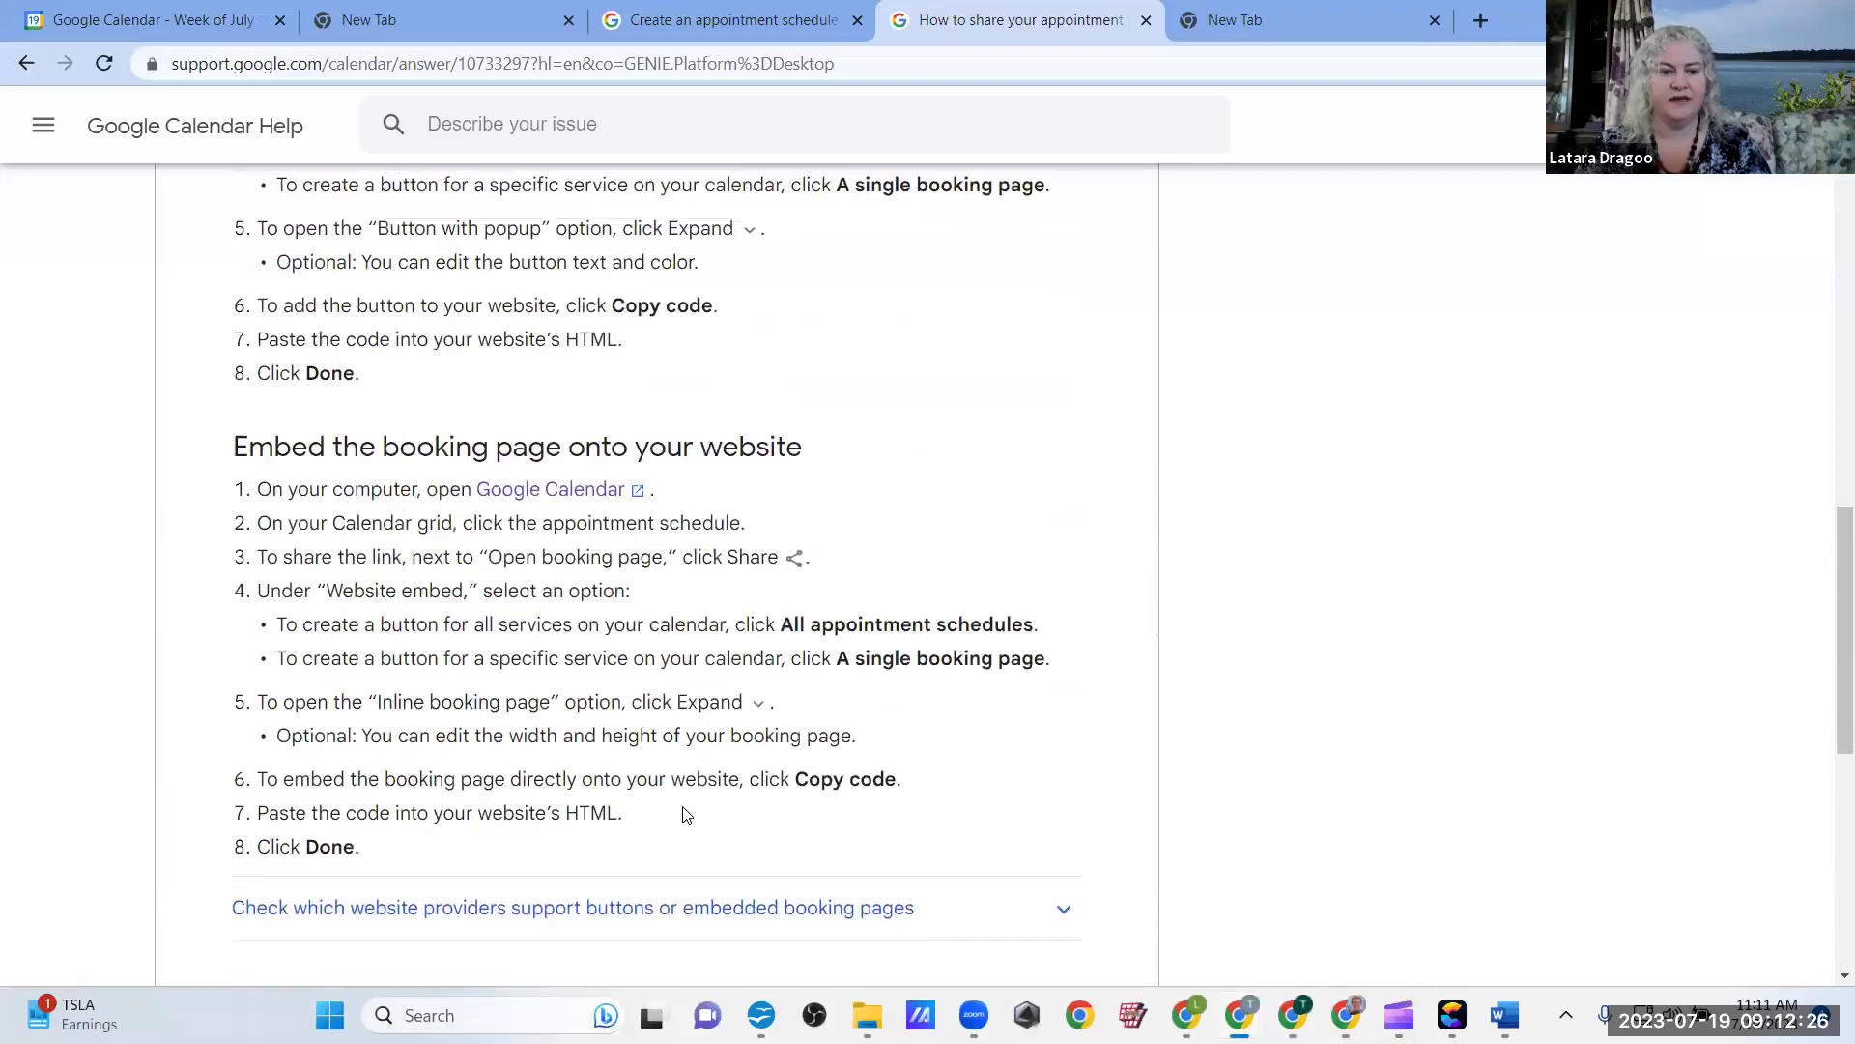
scroll(684, 805, up, 6)
mouse_move(1082, 744)
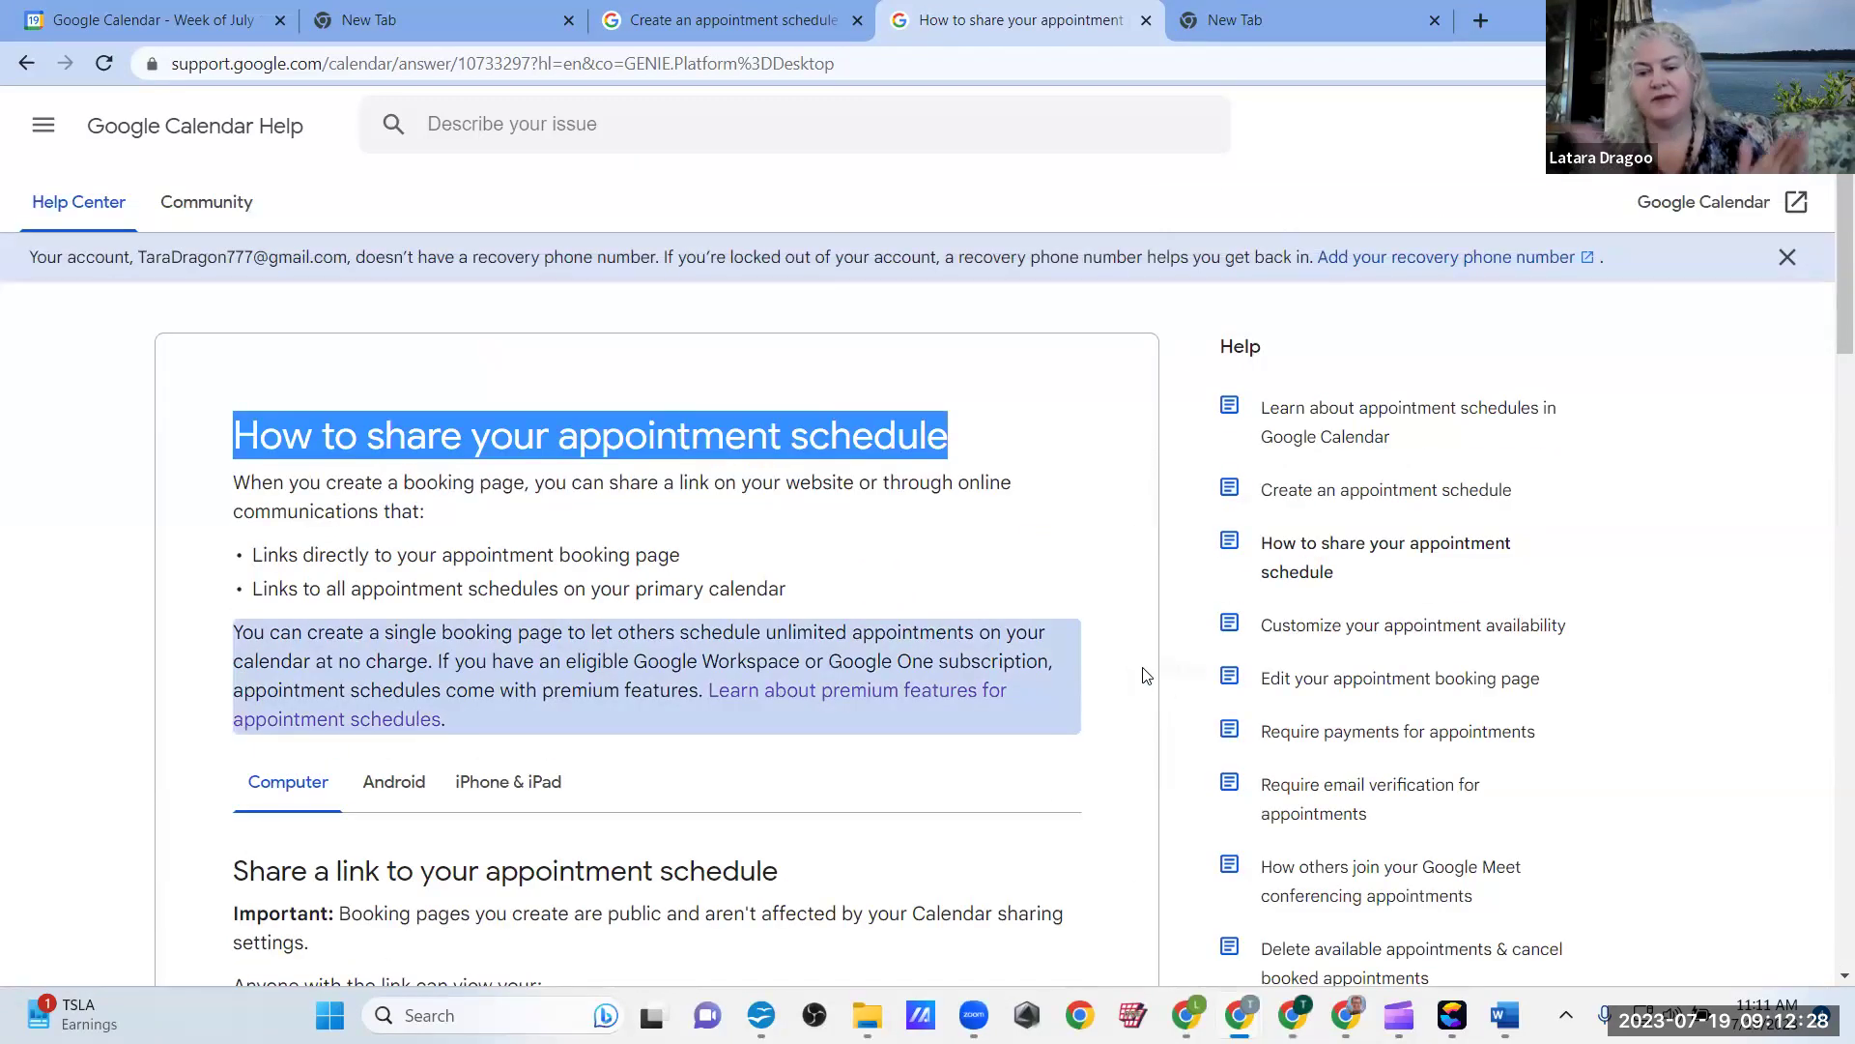
click(1150, 672)
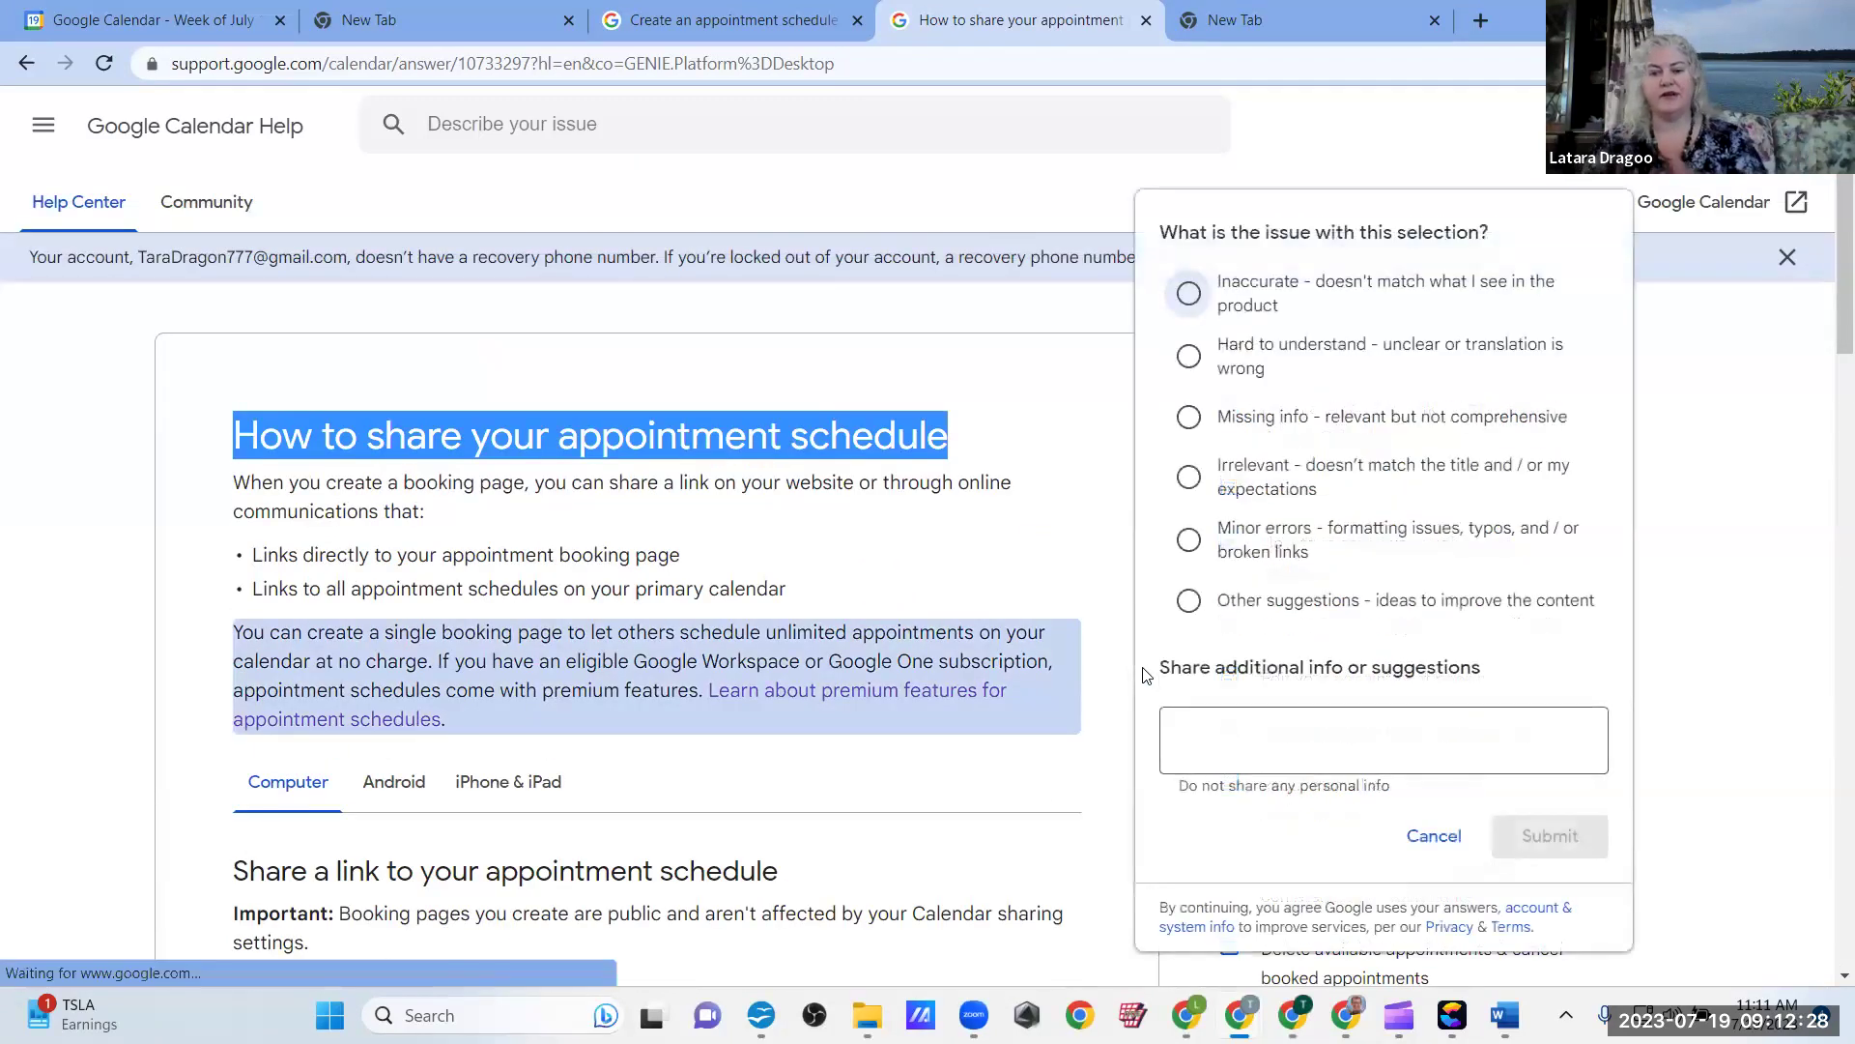
click(1531, 153)
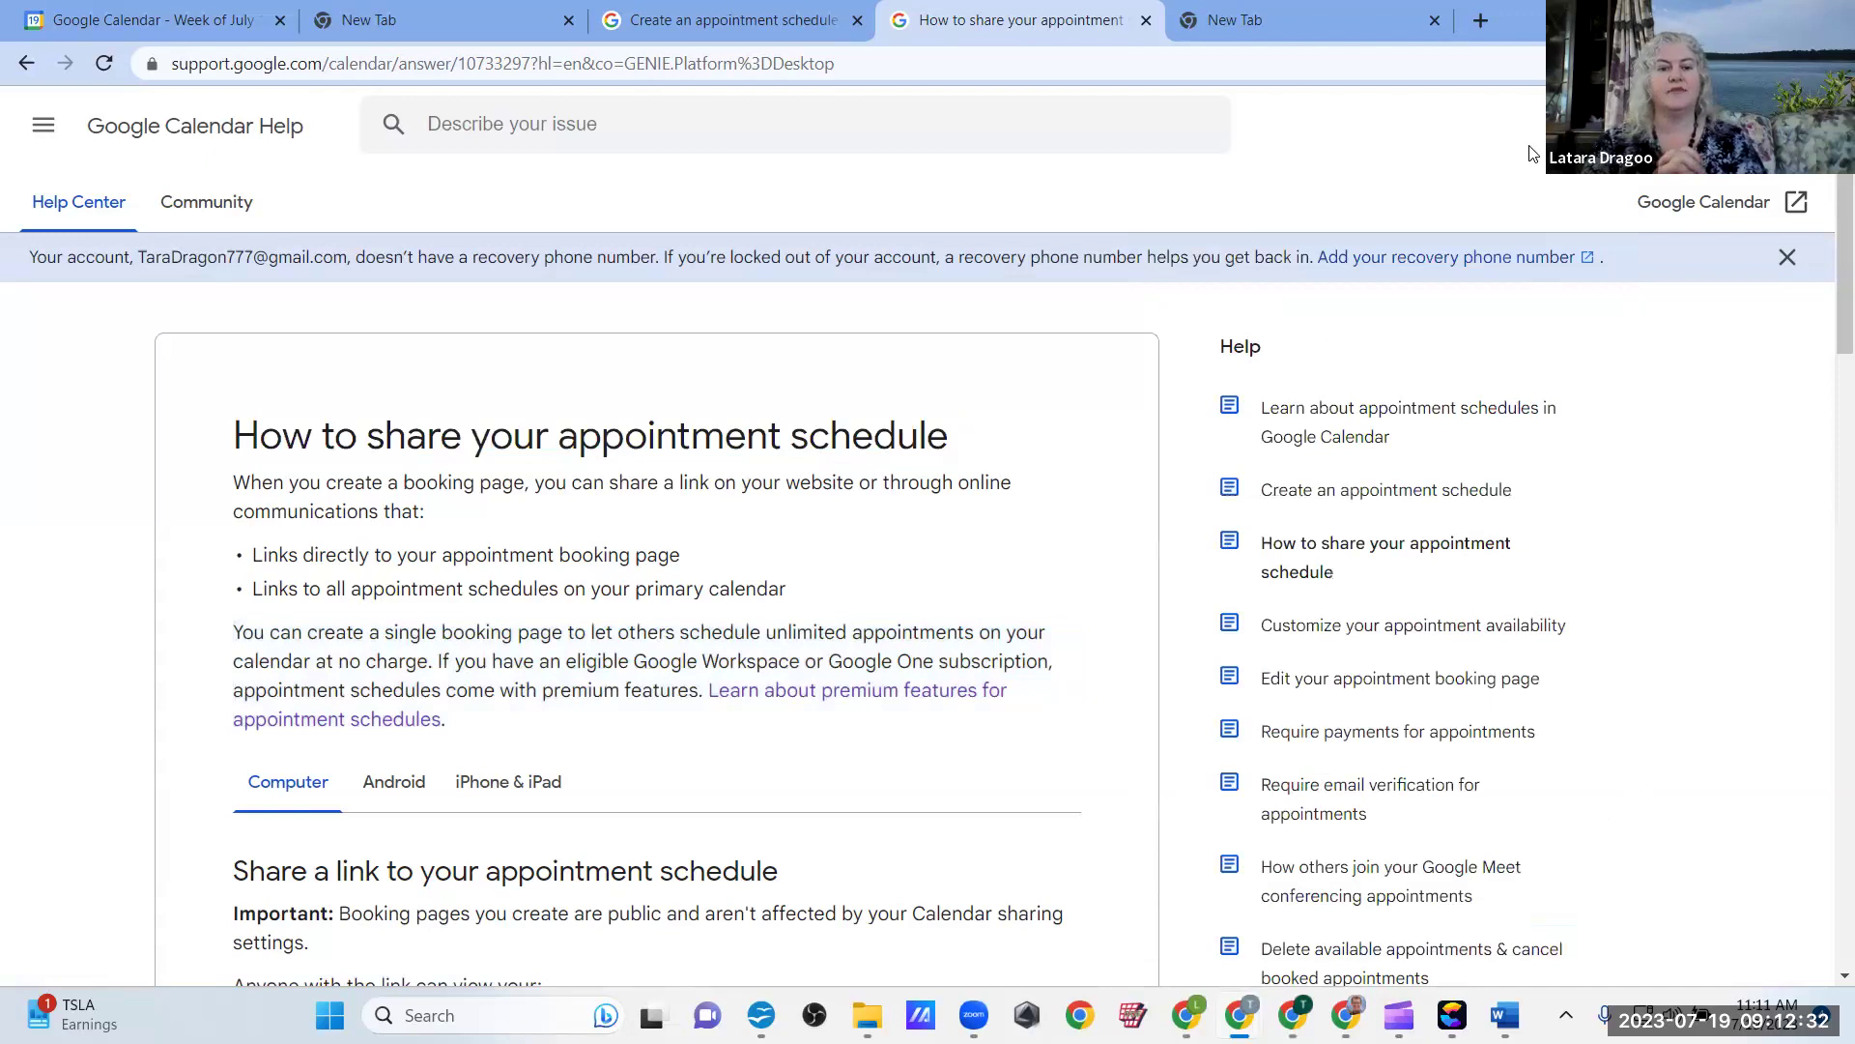